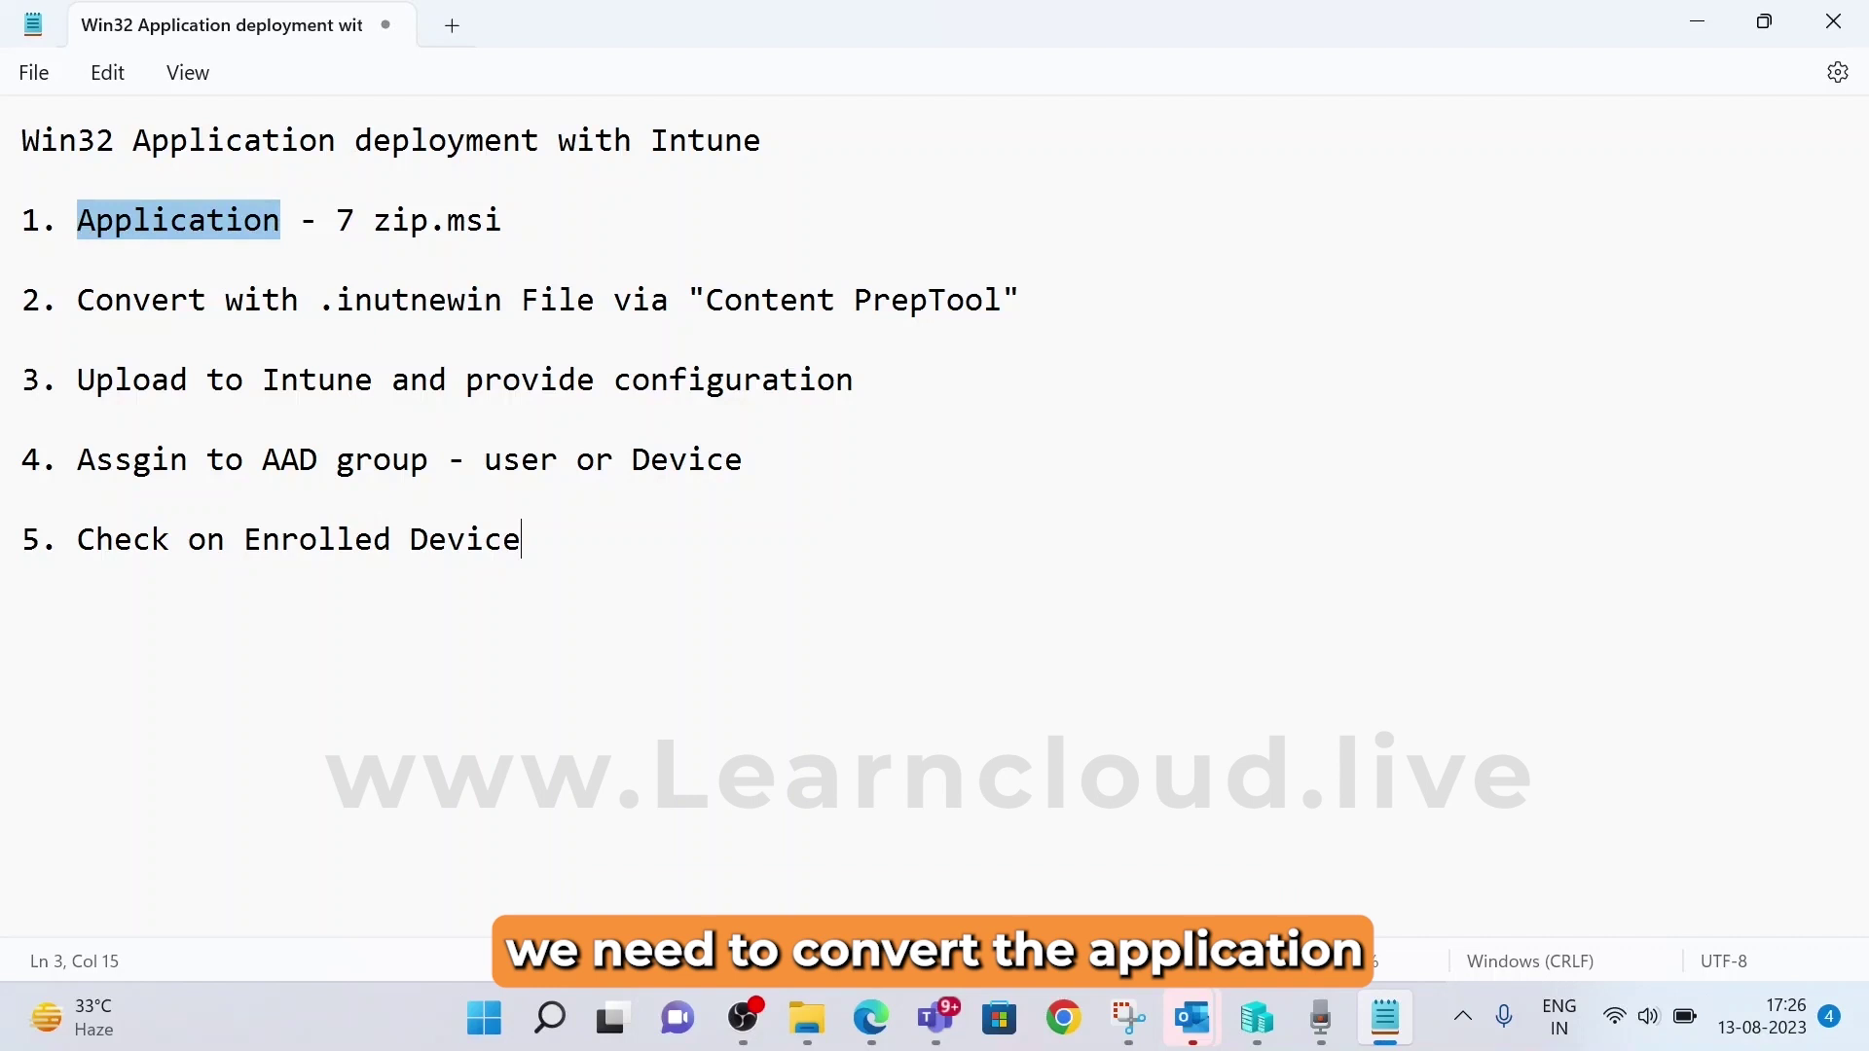
# Review the Win32 deployment notes, highlighting the conversion file type, Content PrepTool, AAD group assignment and the 7 zip.msi application
pyautogui.moveTo(317, 300); pyautogui.dragTo(507, 309)
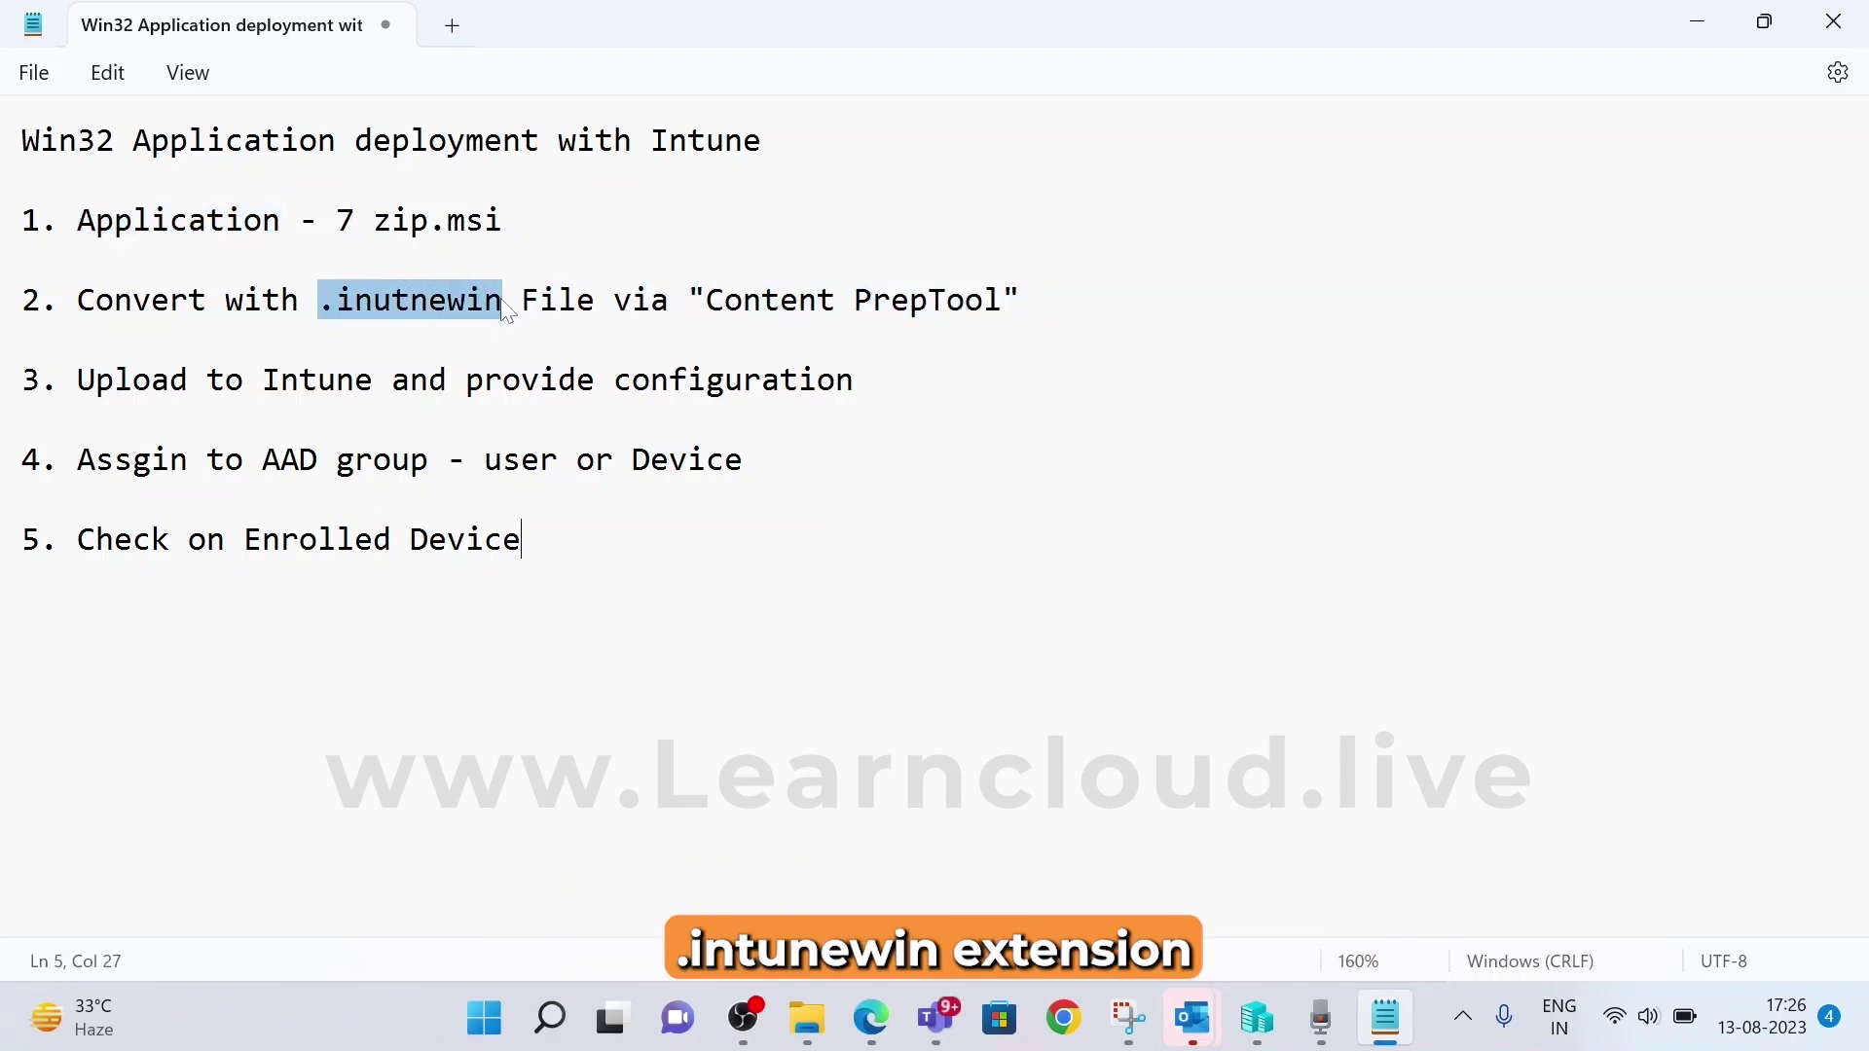
pyautogui.press('Down')
pyautogui.moveTo(706, 300); pyautogui.dragTo(1002, 302)
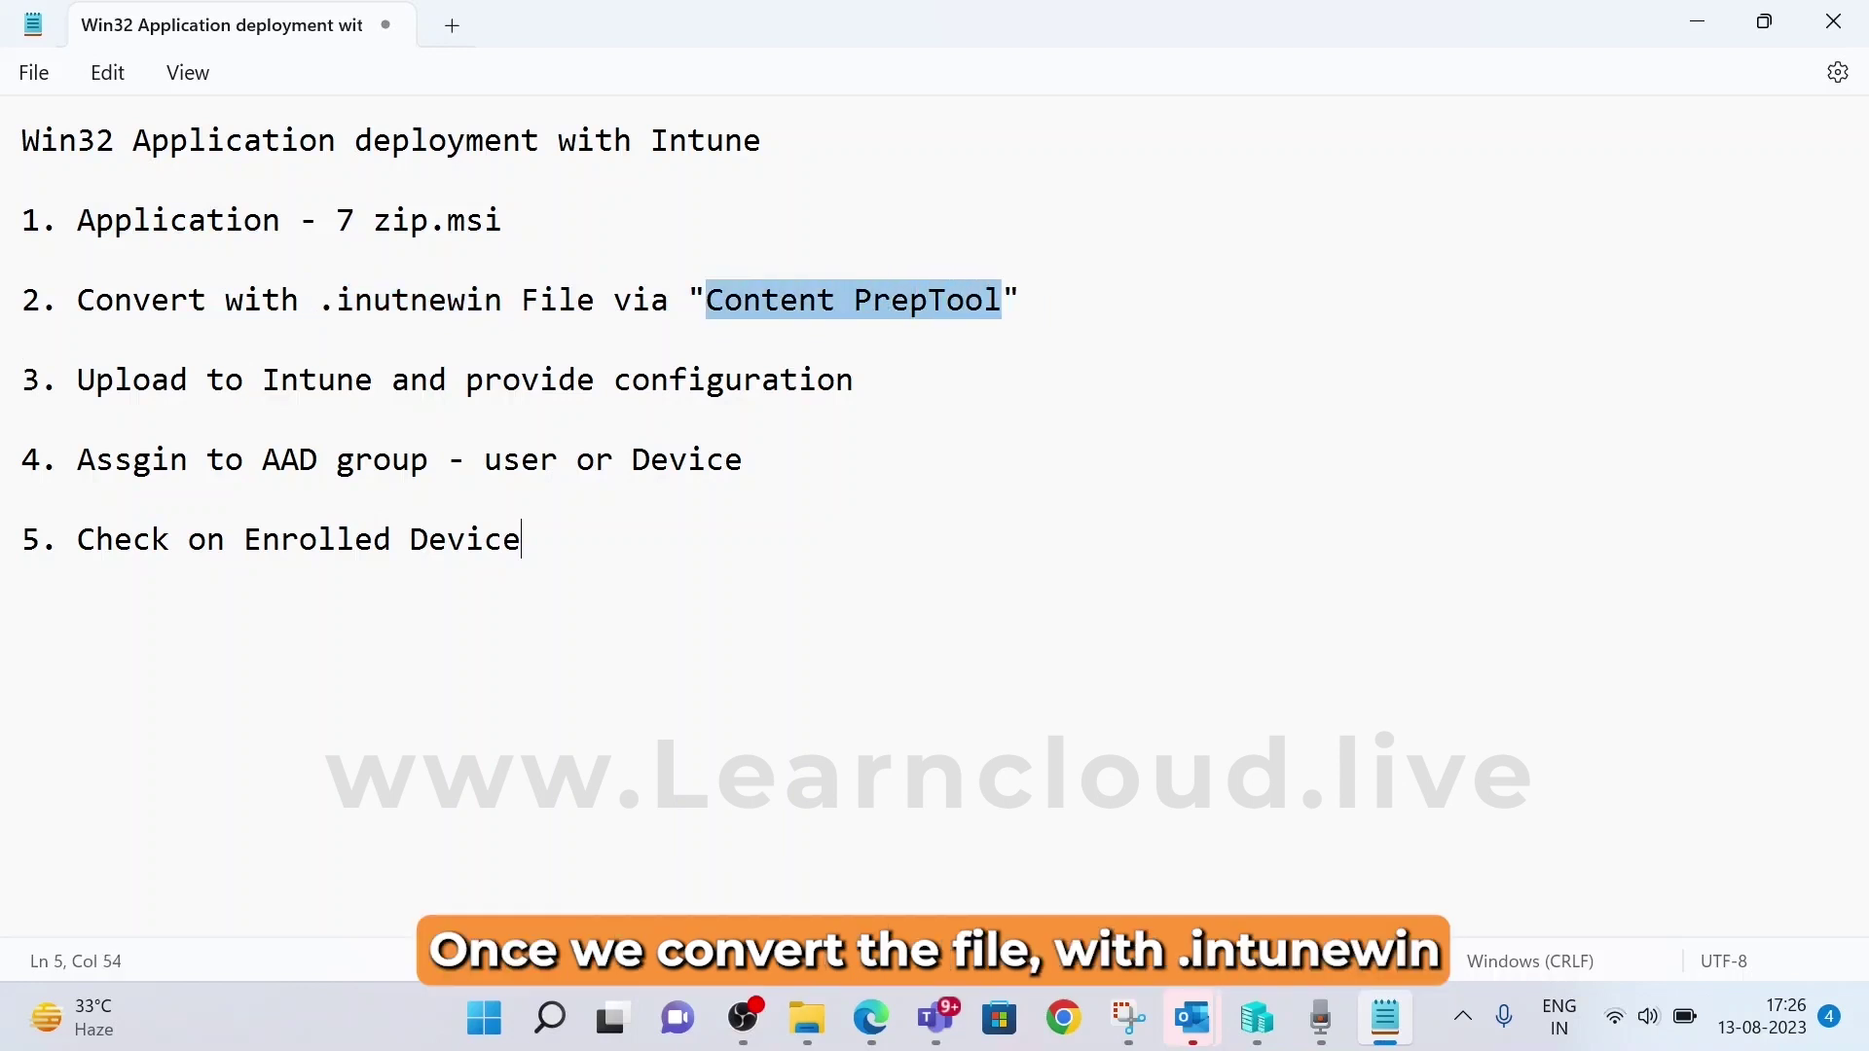
pyautogui.moveTo(318, 300); pyautogui.dragTo(502, 302)
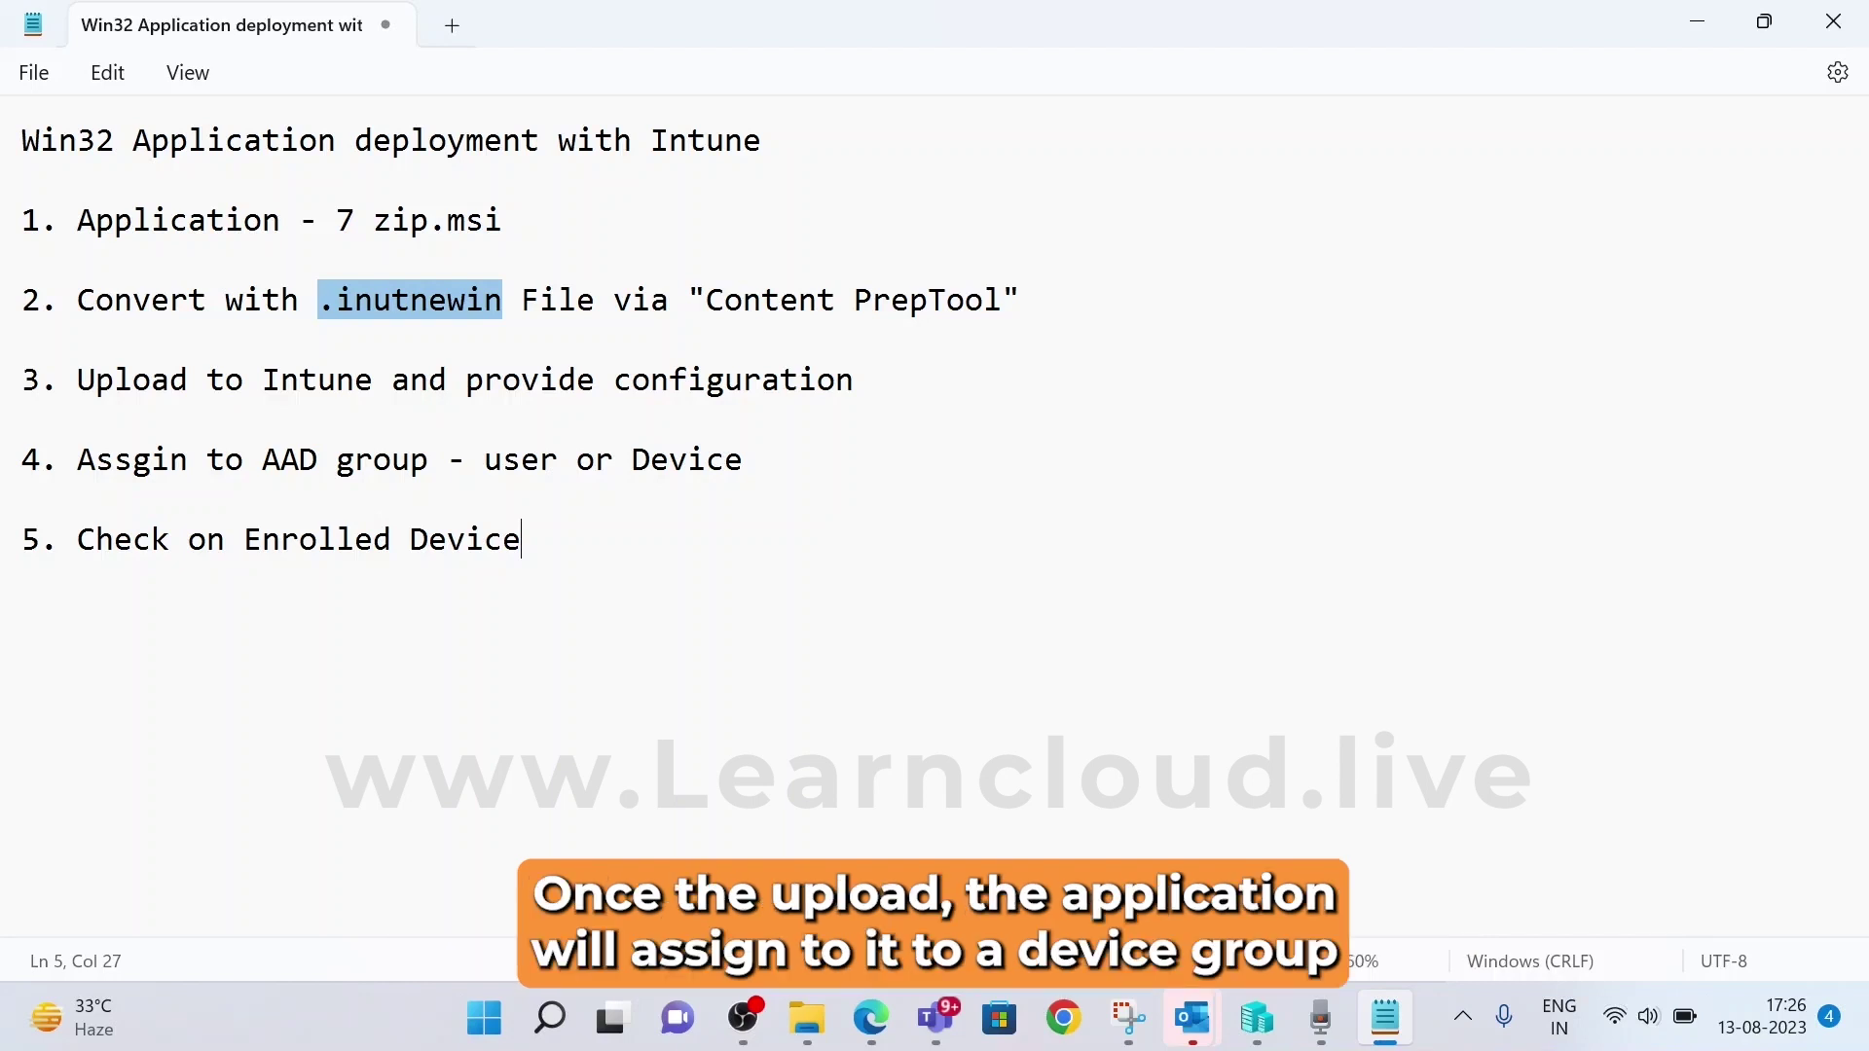
pyautogui.moveTo(77, 461); pyautogui.dragTo(690, 466)
pyautogui.click(526, 541)
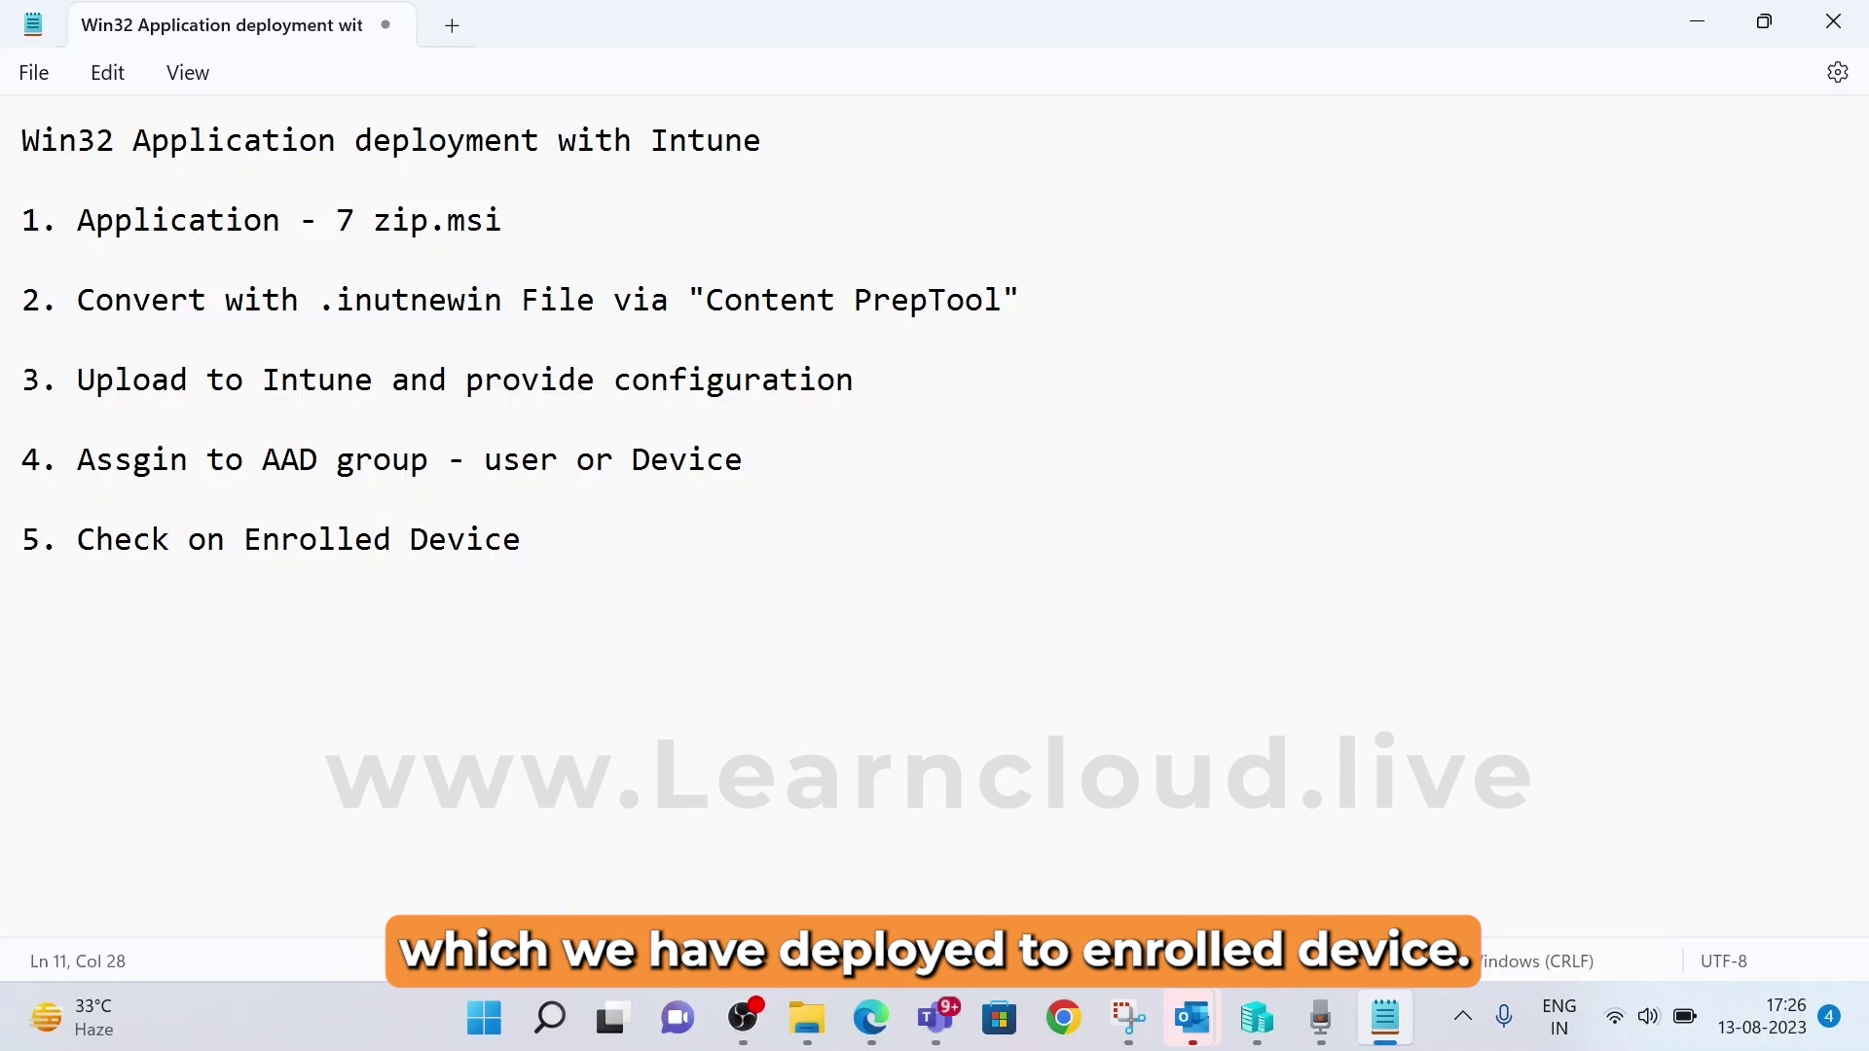
pyautogui.moveTo(337, 222); pyautogui.dragTo(502, 222)
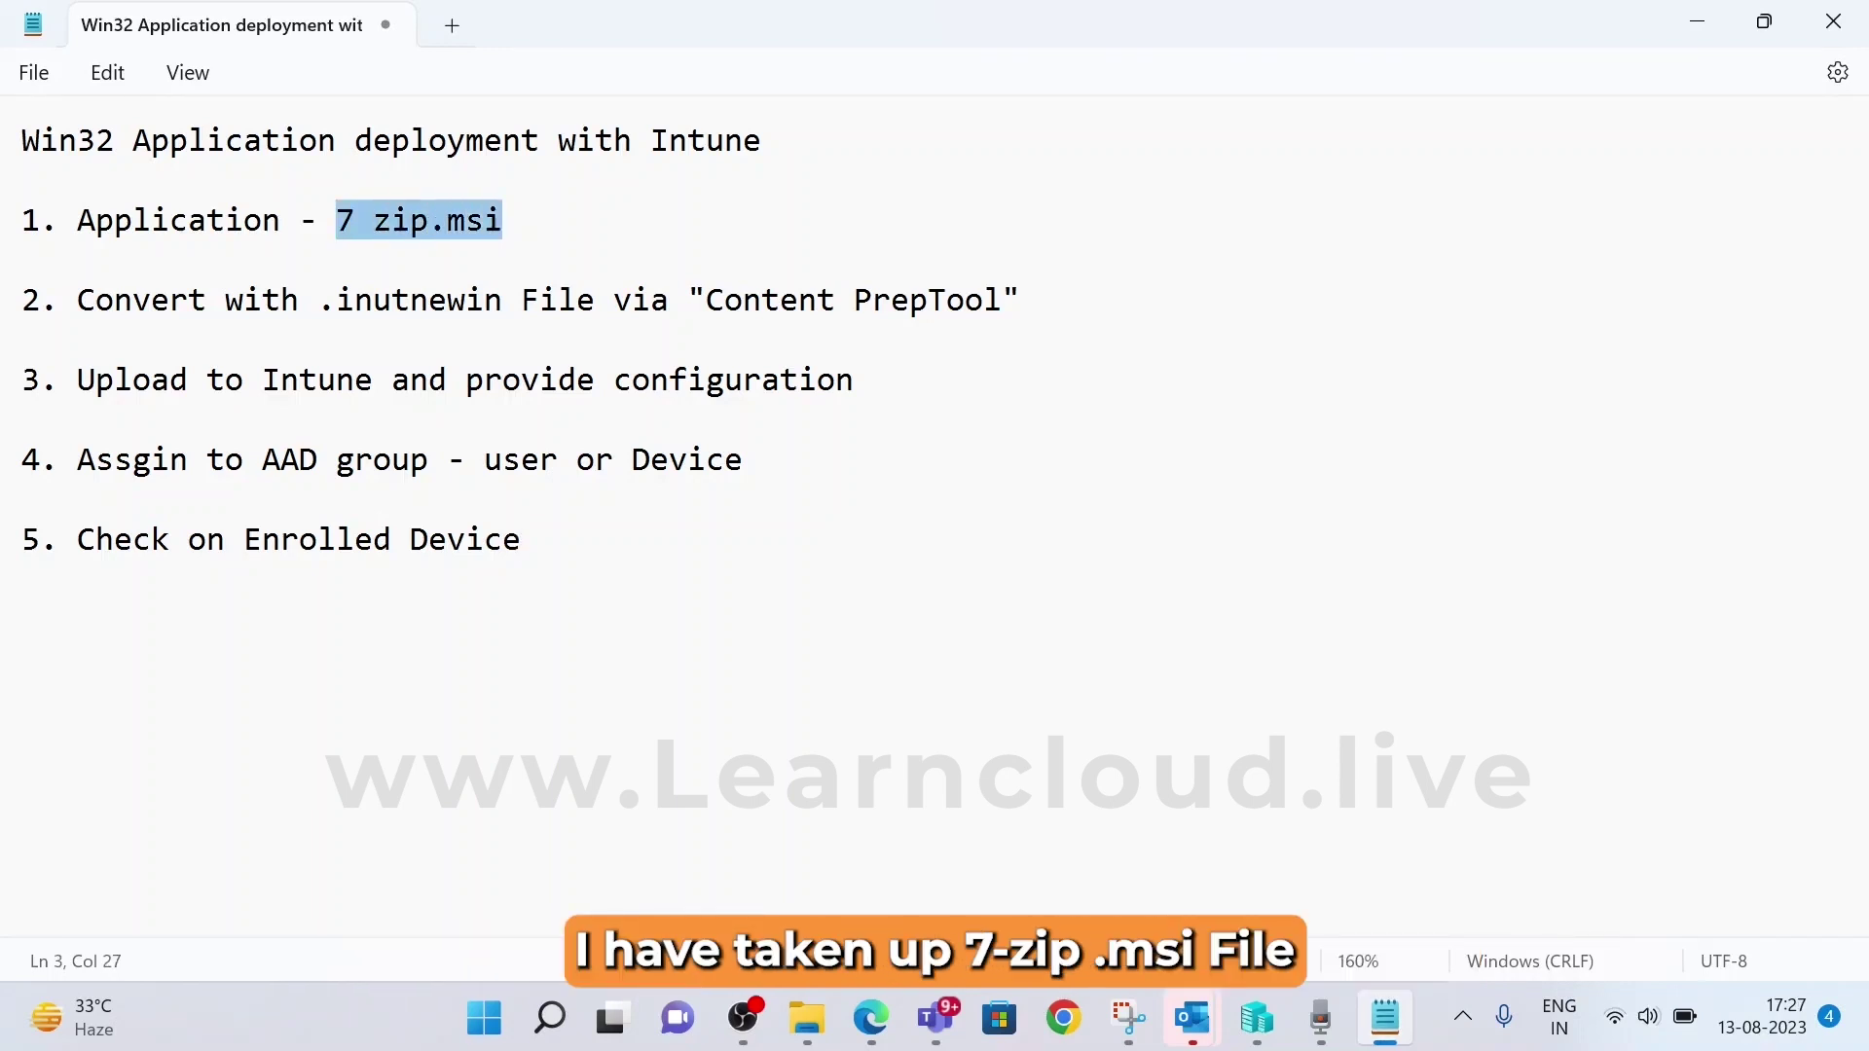
pyautogui.click(545, 259)
# Switch to the browser and download the 64-bit Windows x64 .msi installer of 7-Zip 23.01 from 7-zip.org
pyautogui.click(1696, 22)
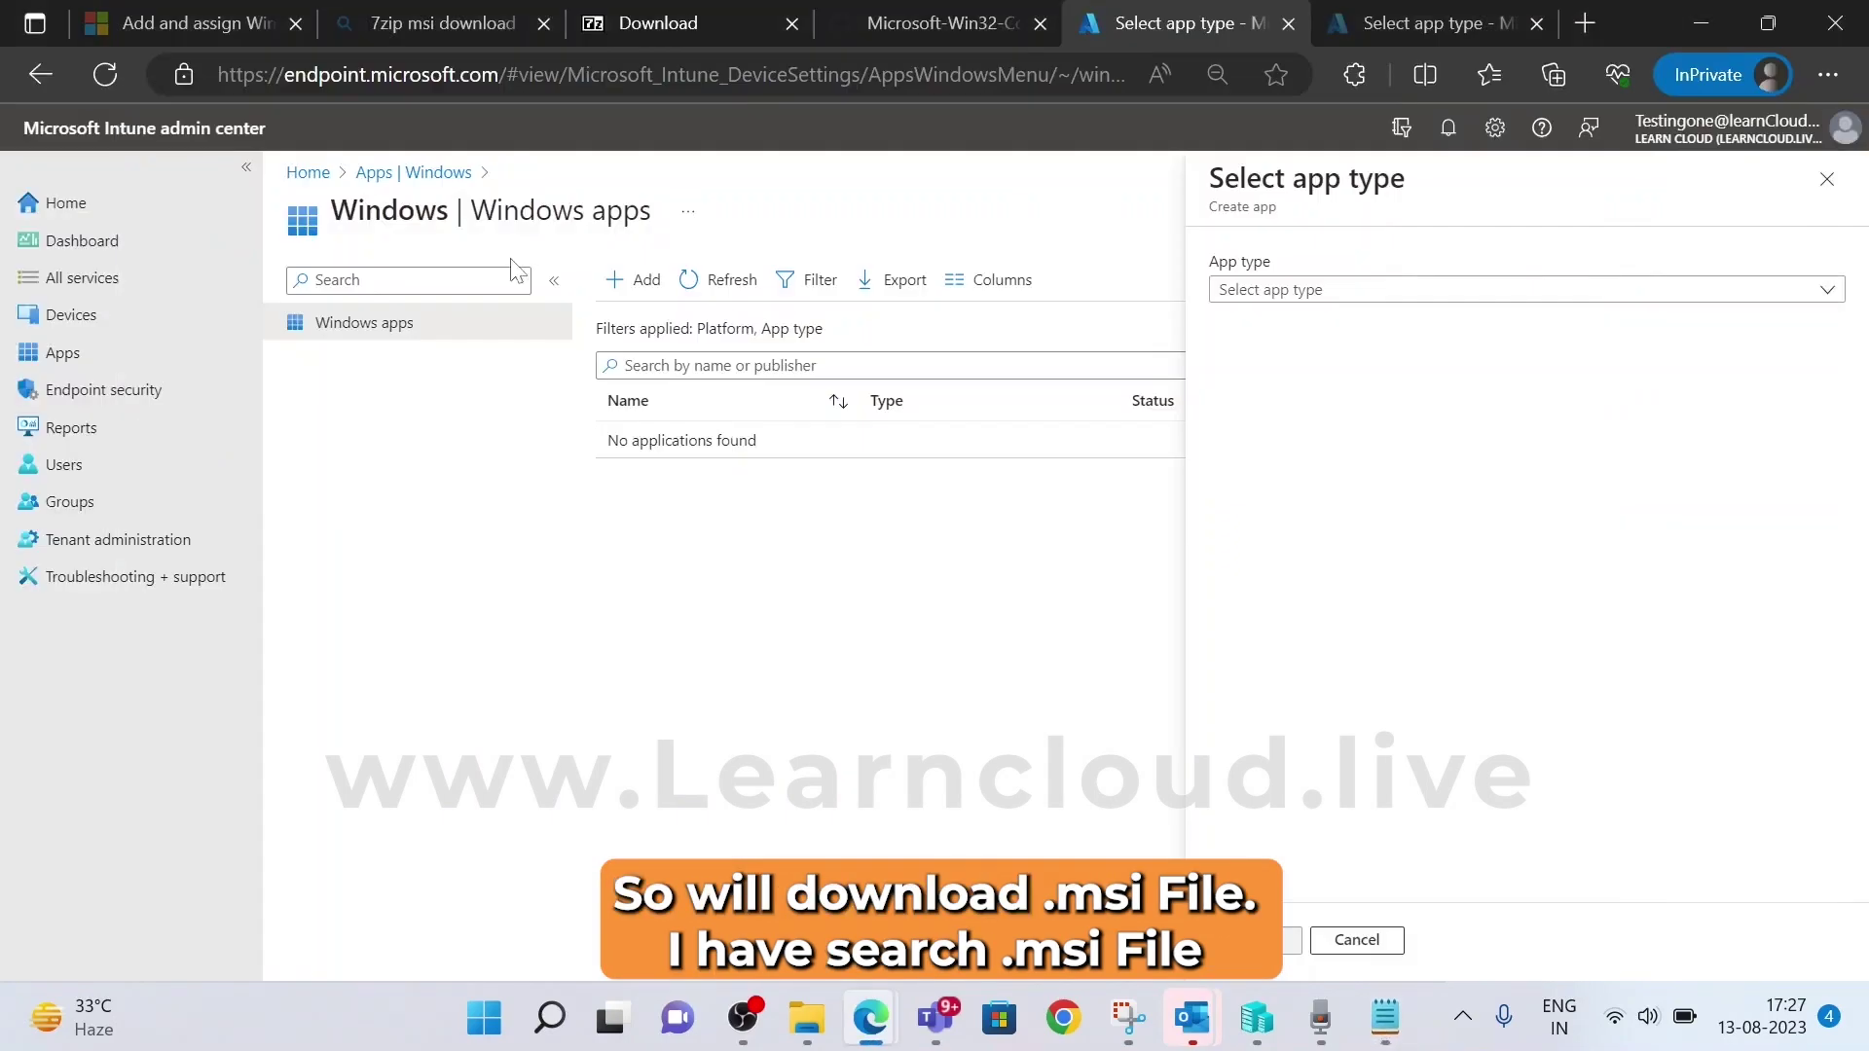
pyautogui.click(458, 21)
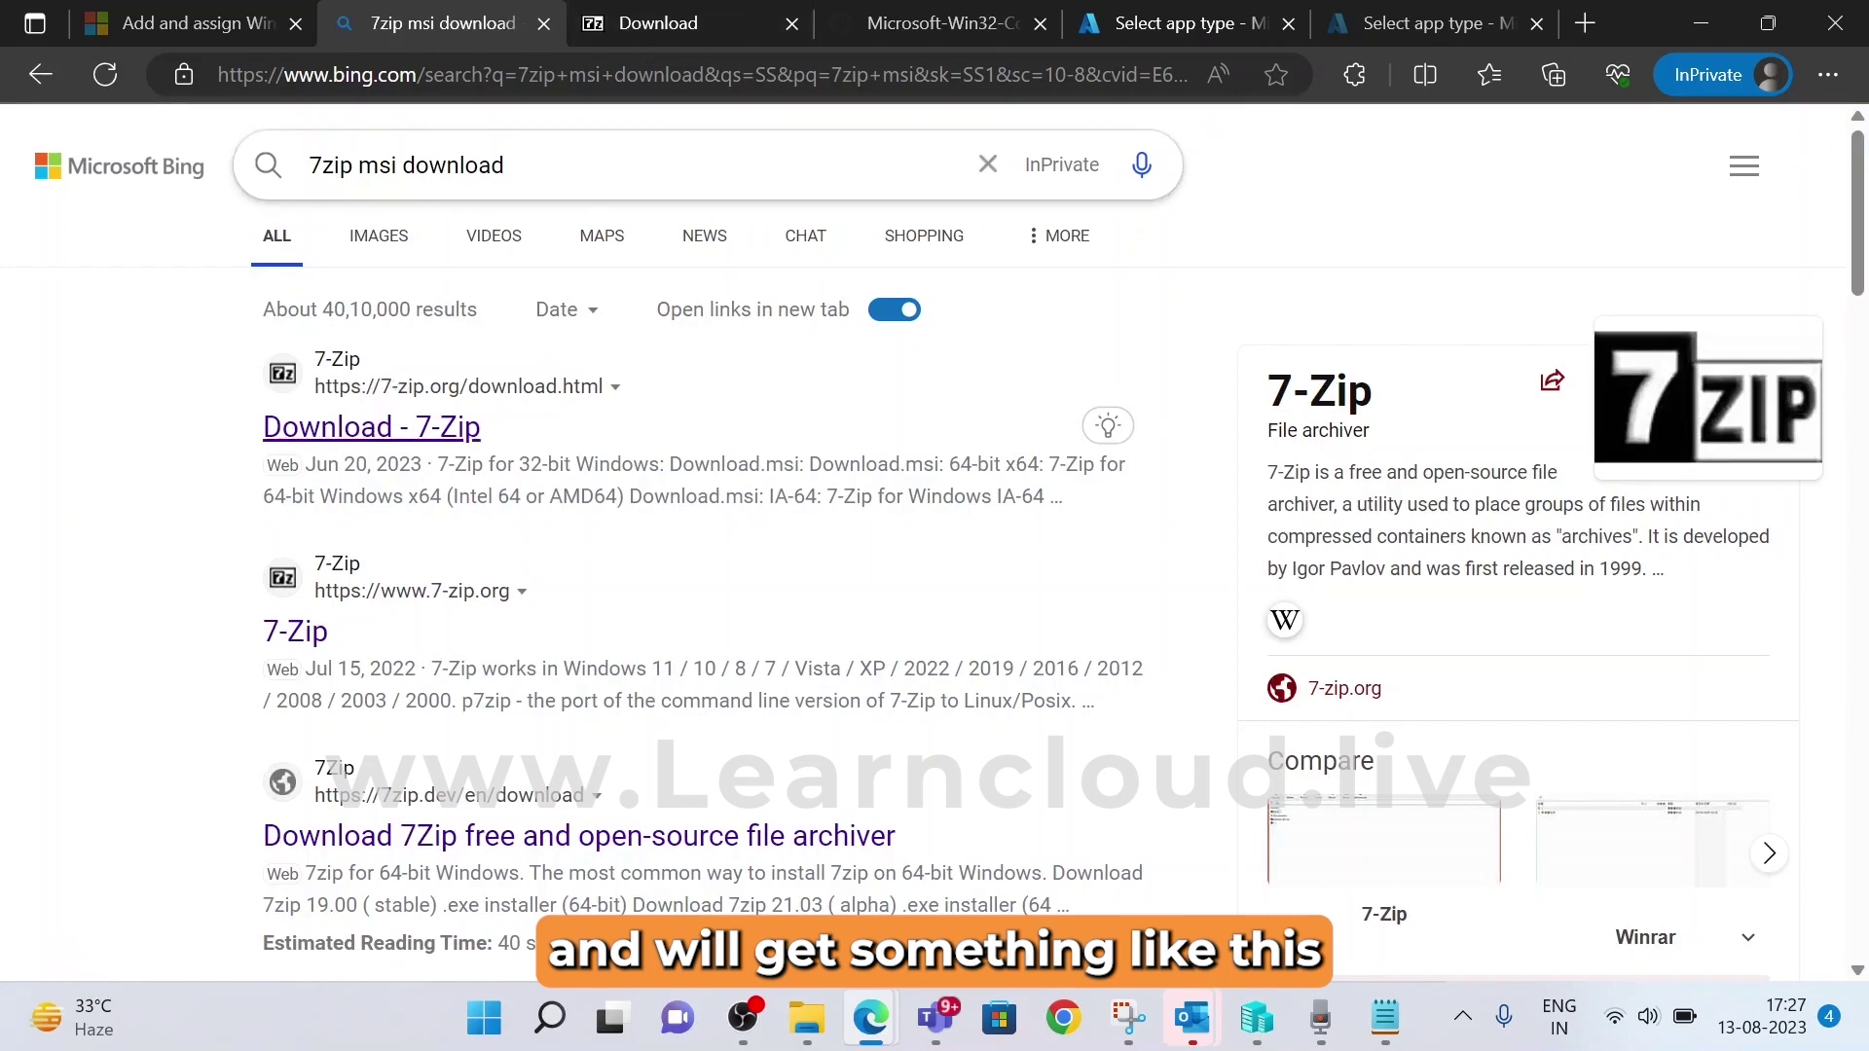
pyautogui.click(671, 22)
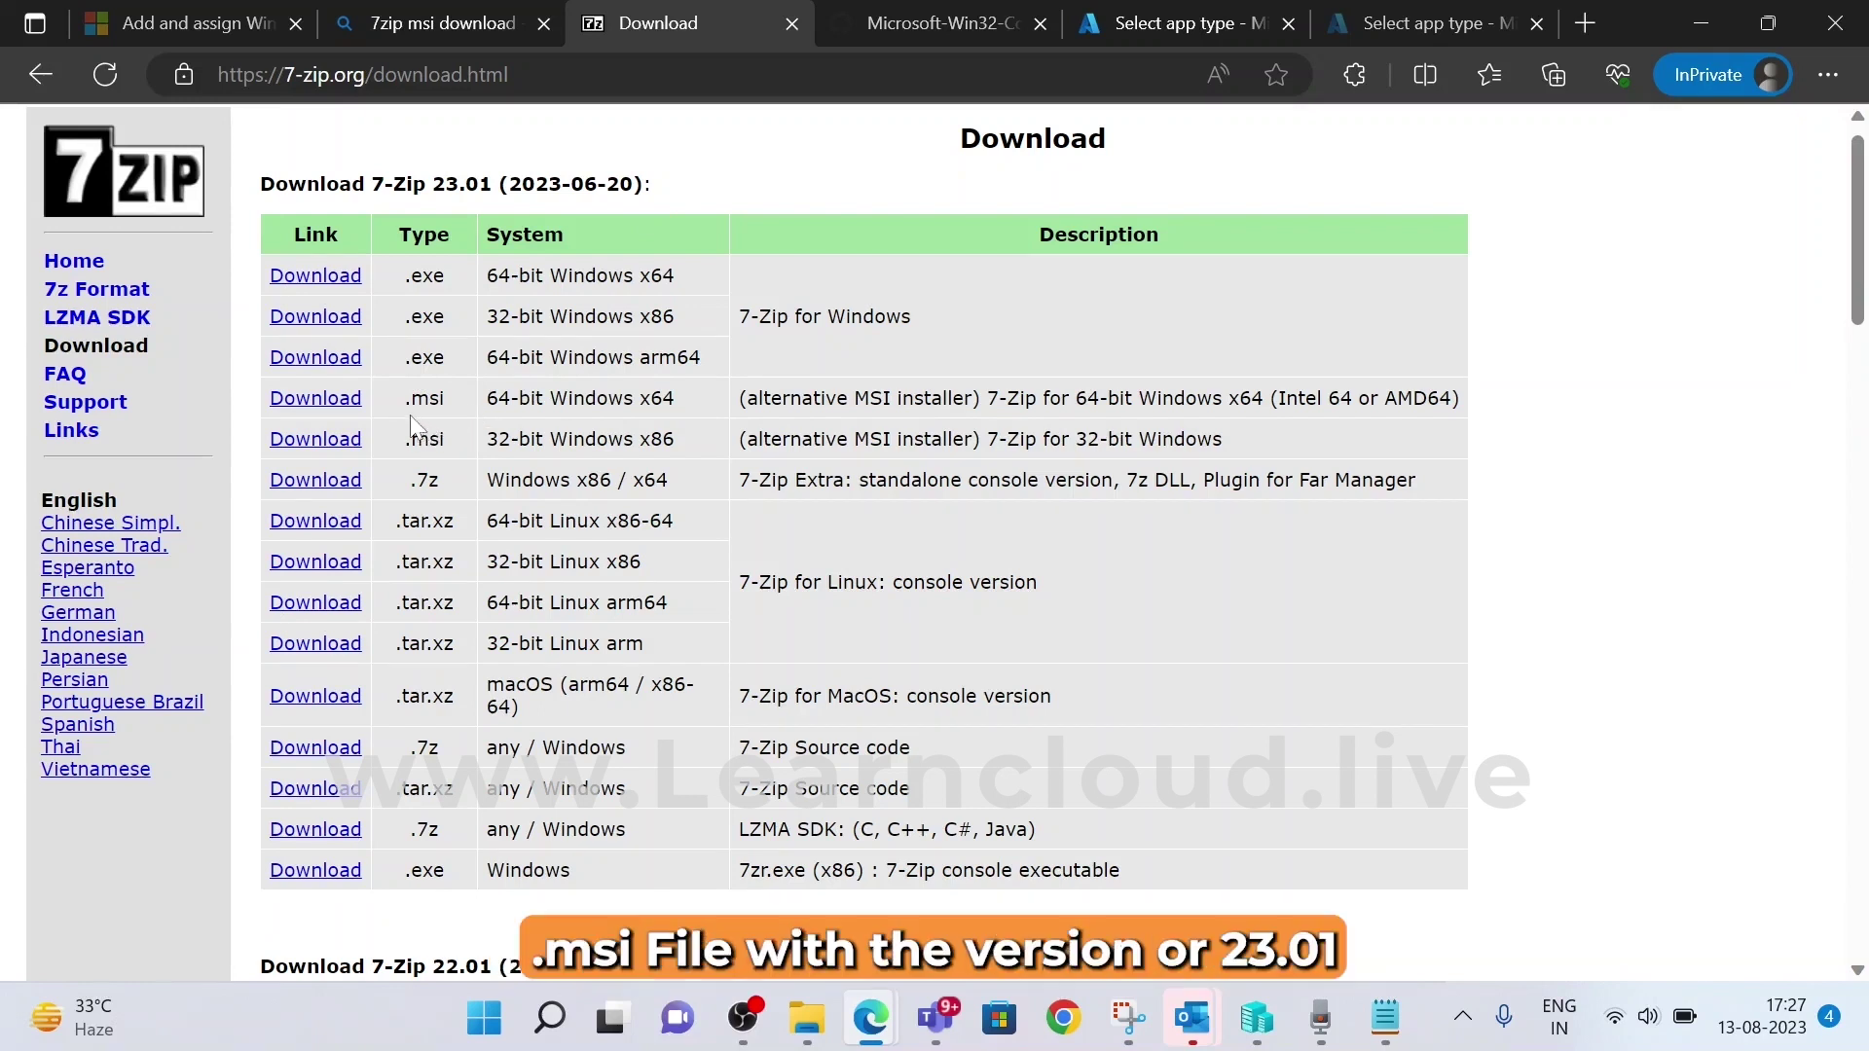
pyautogui.moveTo(434, 184); pyautogui.dragTo(498, 184)
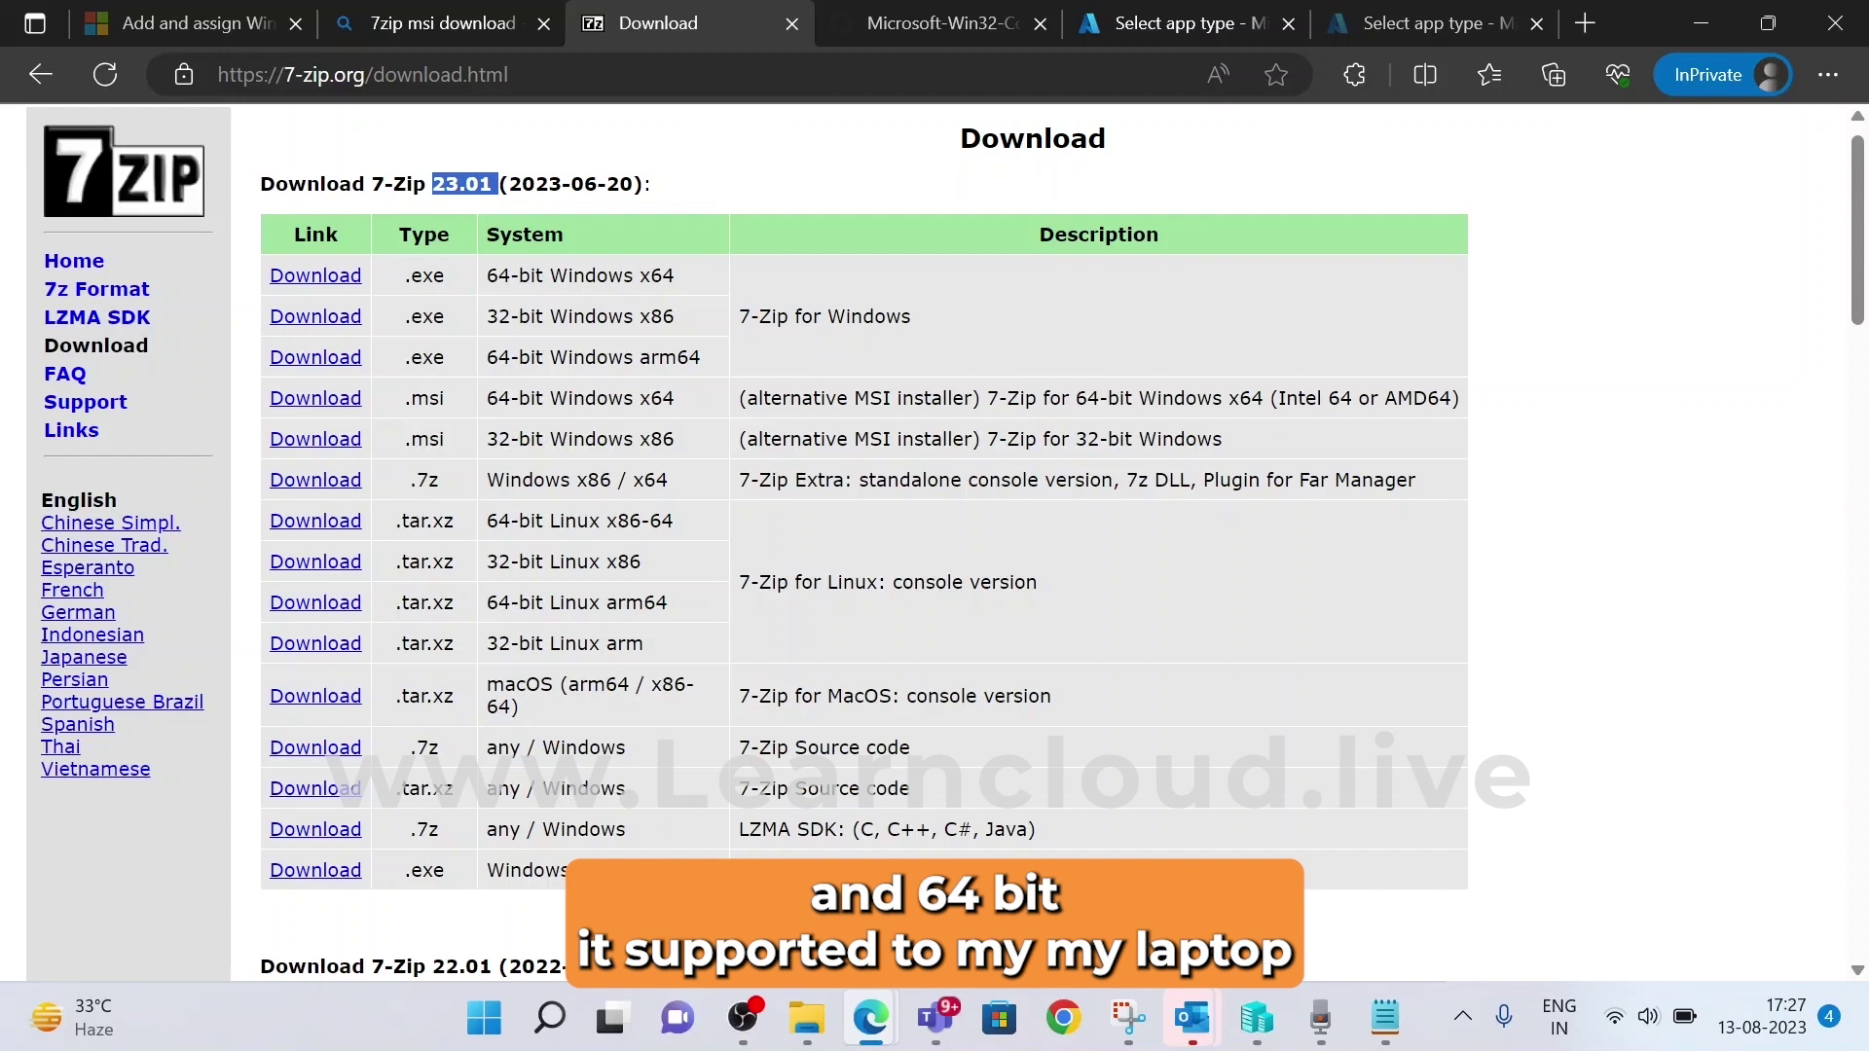
pyautogui.click(332, 408)
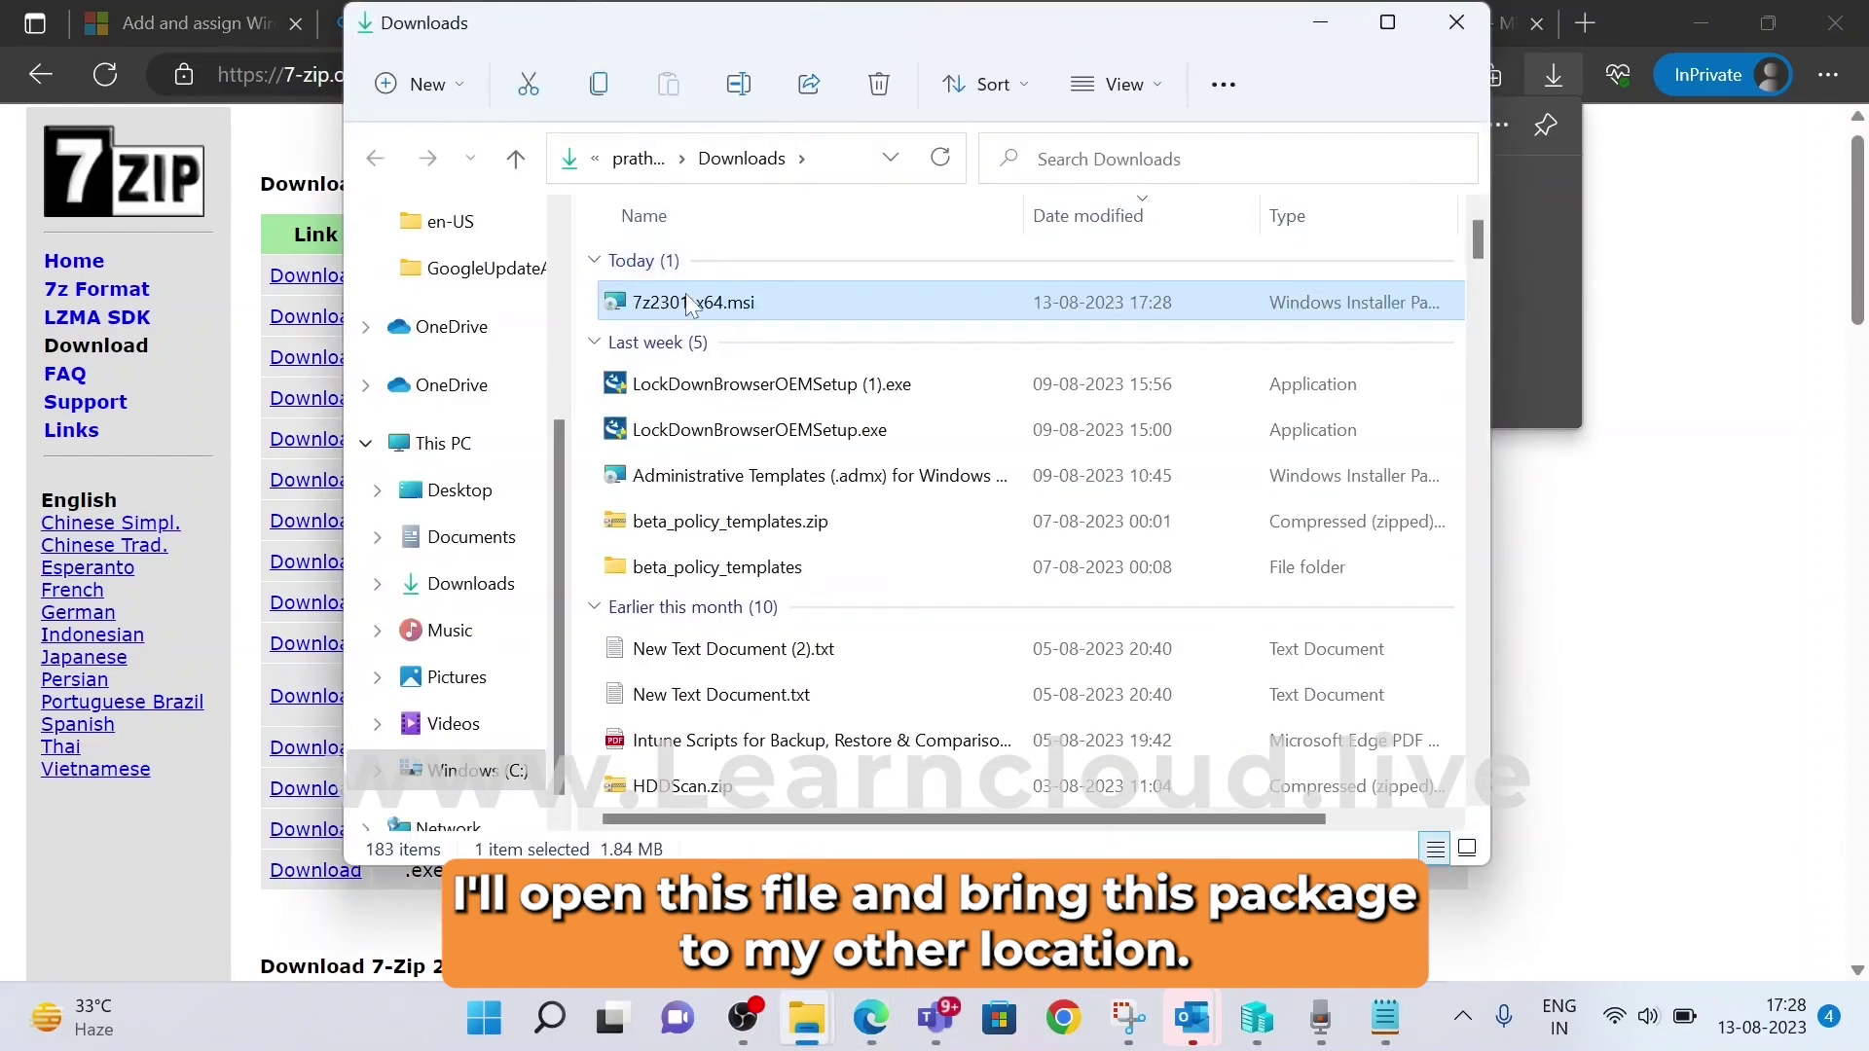
# Cut the base name out of the downloaded 7z2301-x64.msi in the Downloads folder, leaving only .msi as its name
pyautogui.click(690, 303)
pyautogui.click(833, 292)
pyautogui.hotkey('ctrl', 'x')
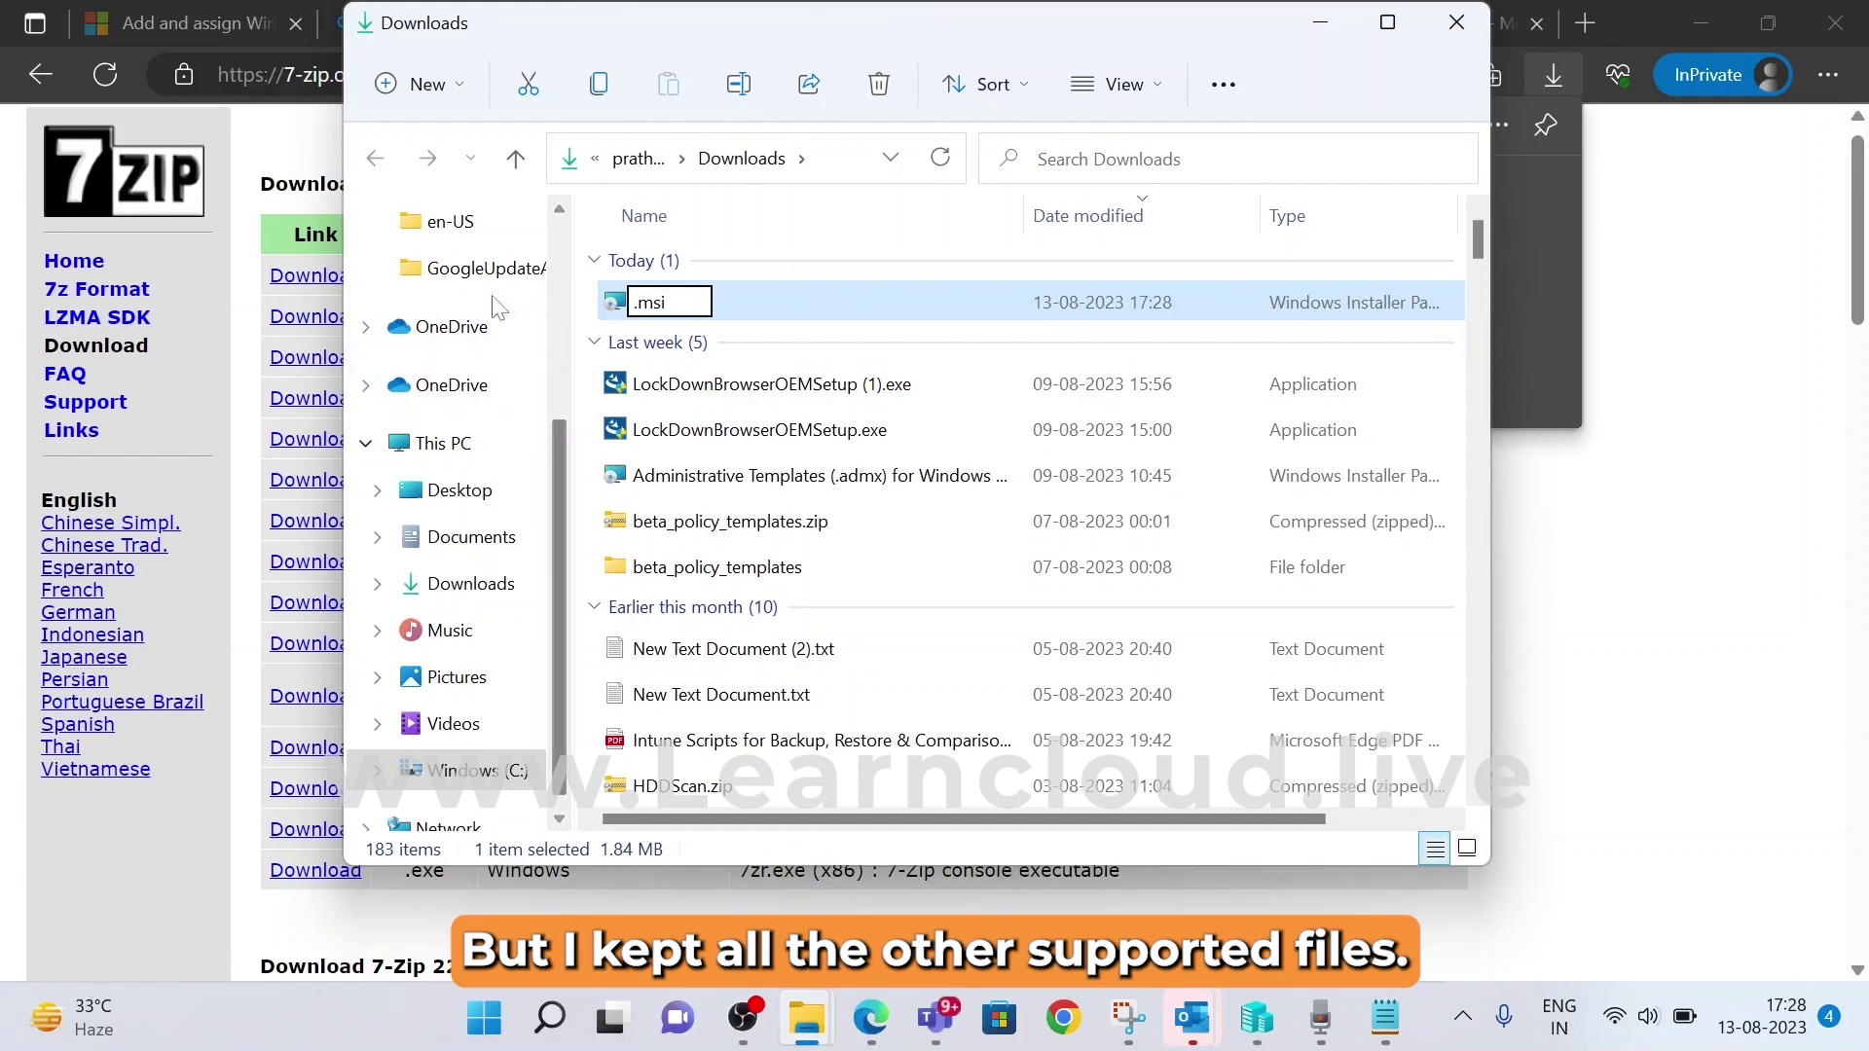
# Open the Win 32 folder on the desktop and delete the old installer version stored beside IntuneWinAppUtil.exe
pyautogui.scroll(3, 443, 390)
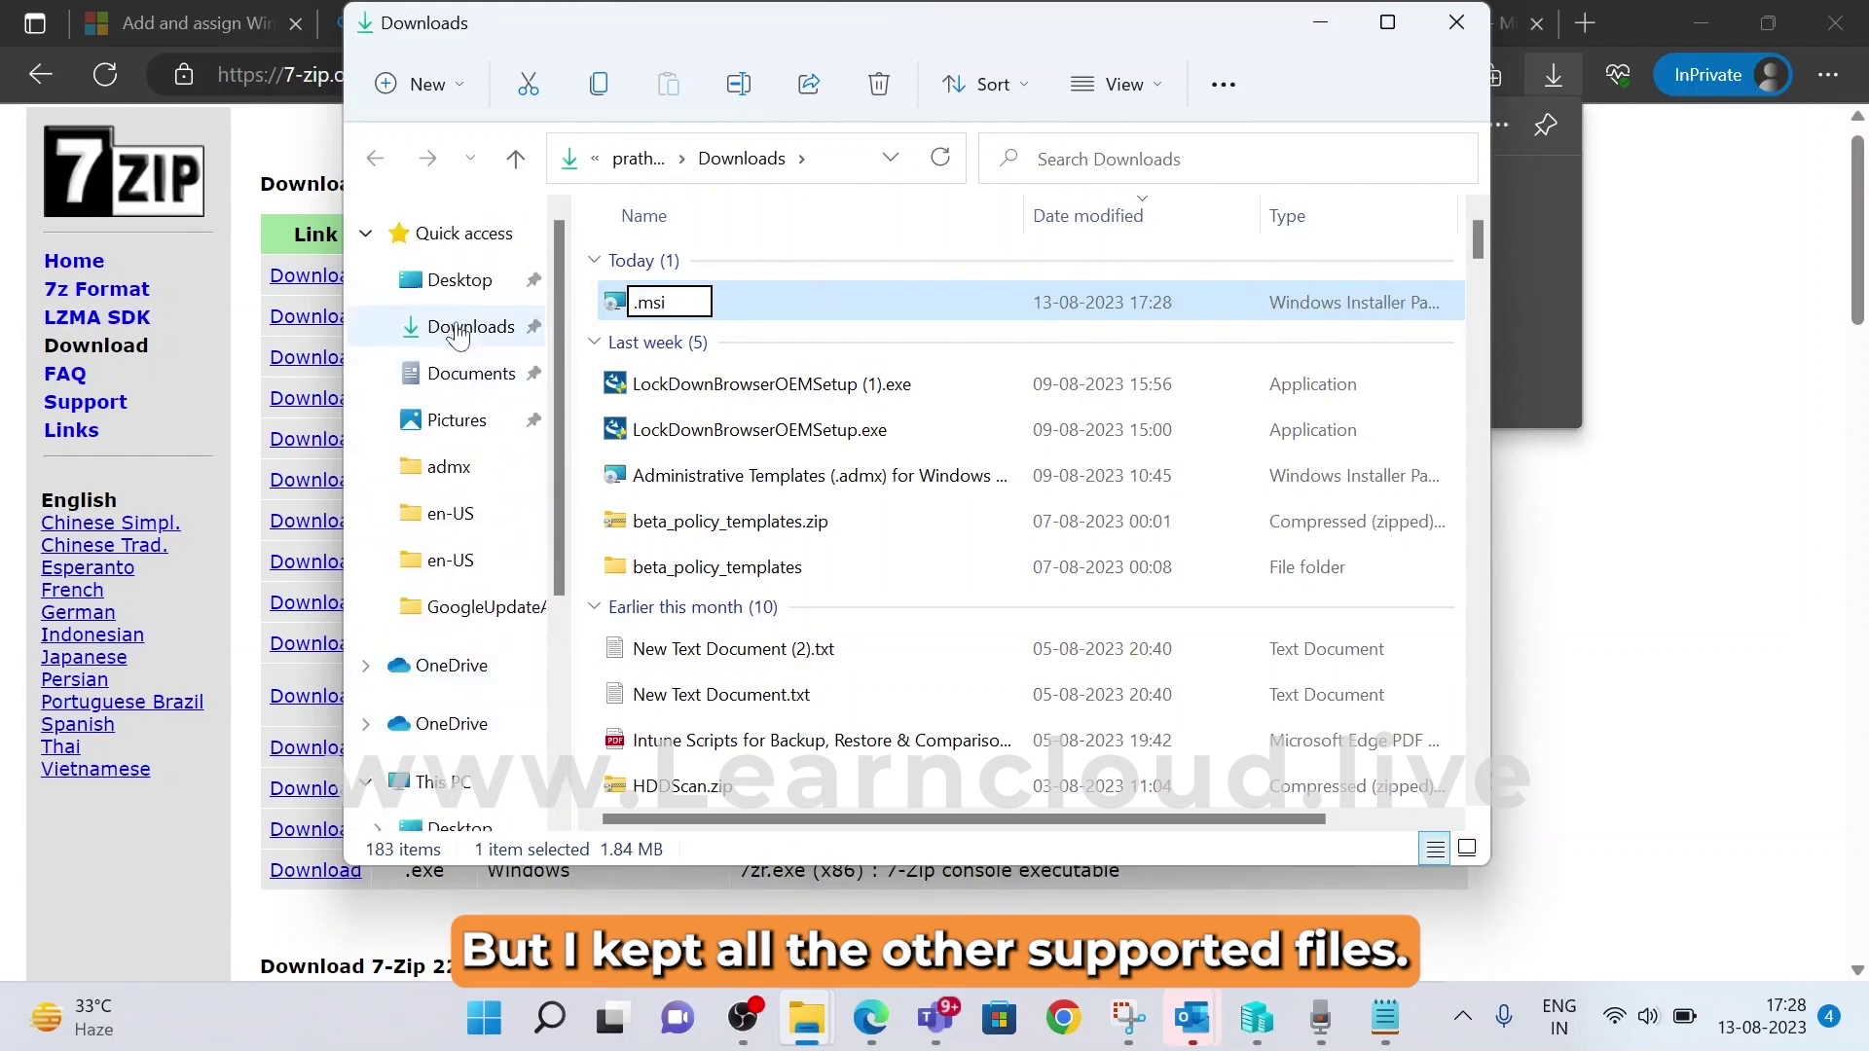
pyautogui.click(465, 285)
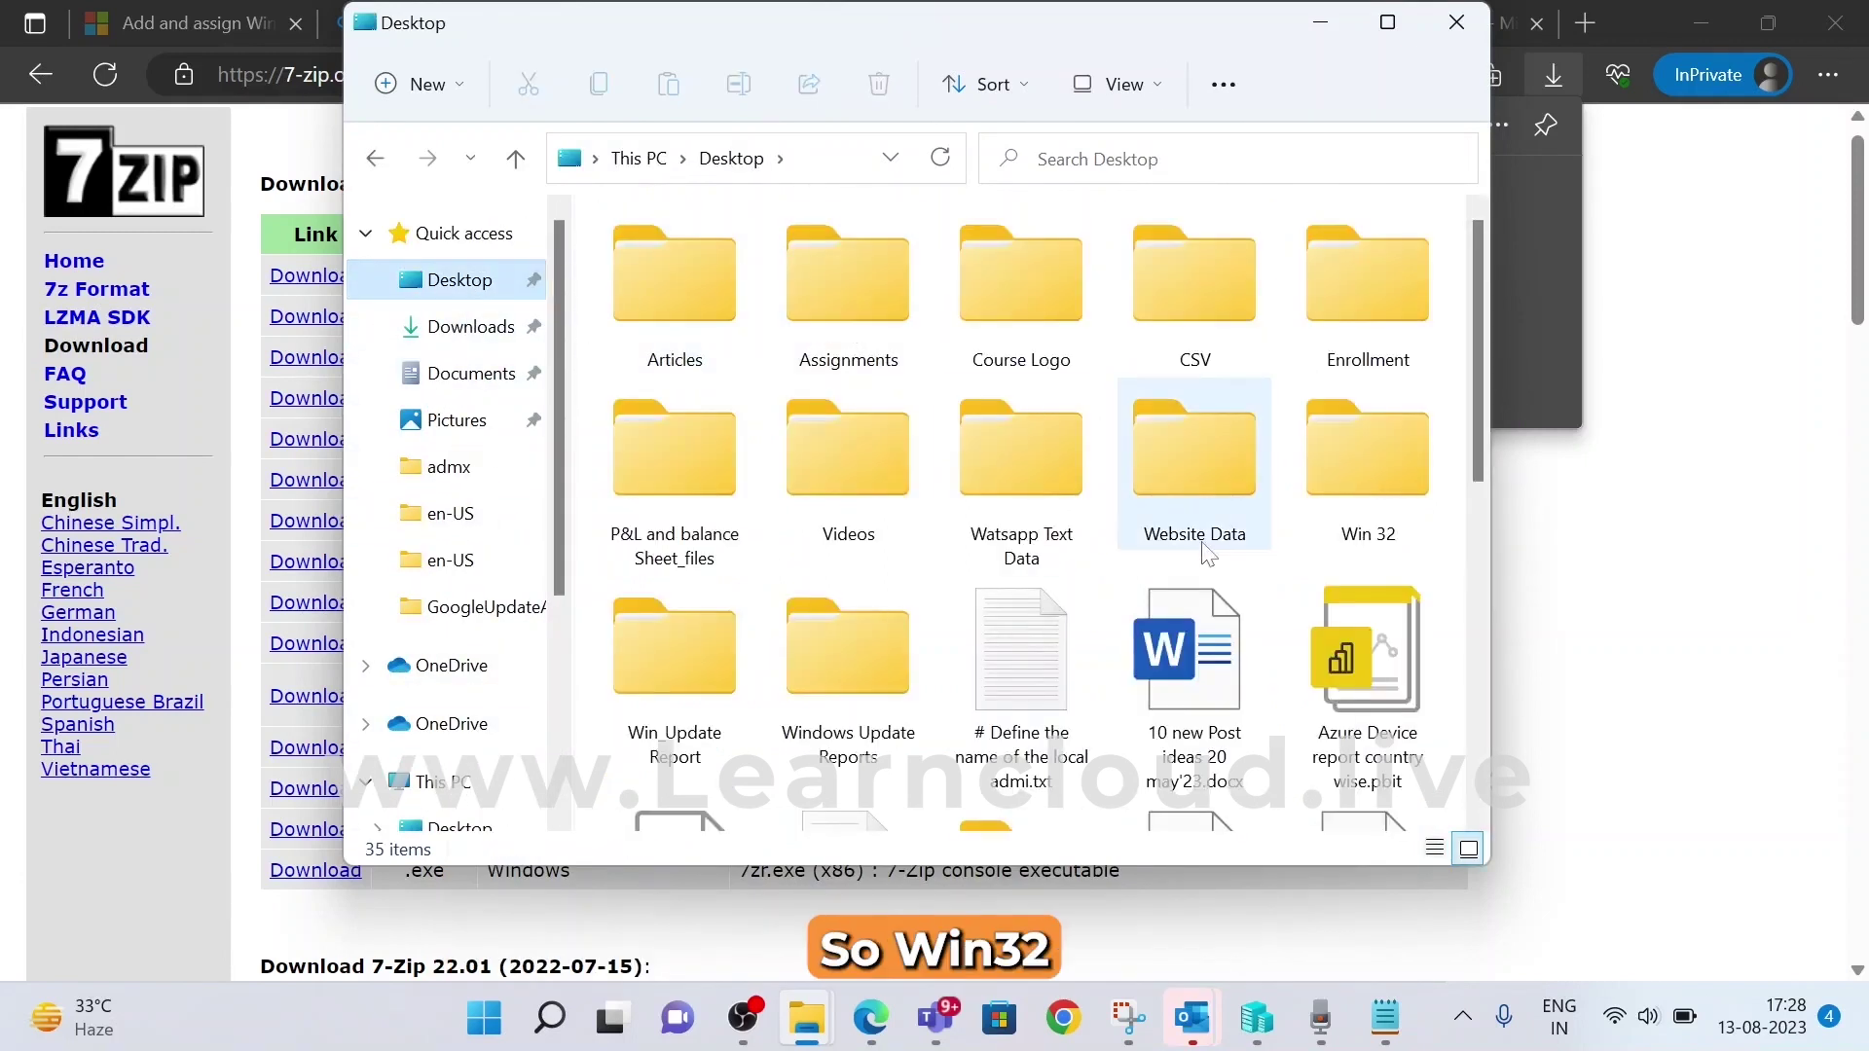
pyautogui.click(1384, 492)
pyautogui.press('Return')
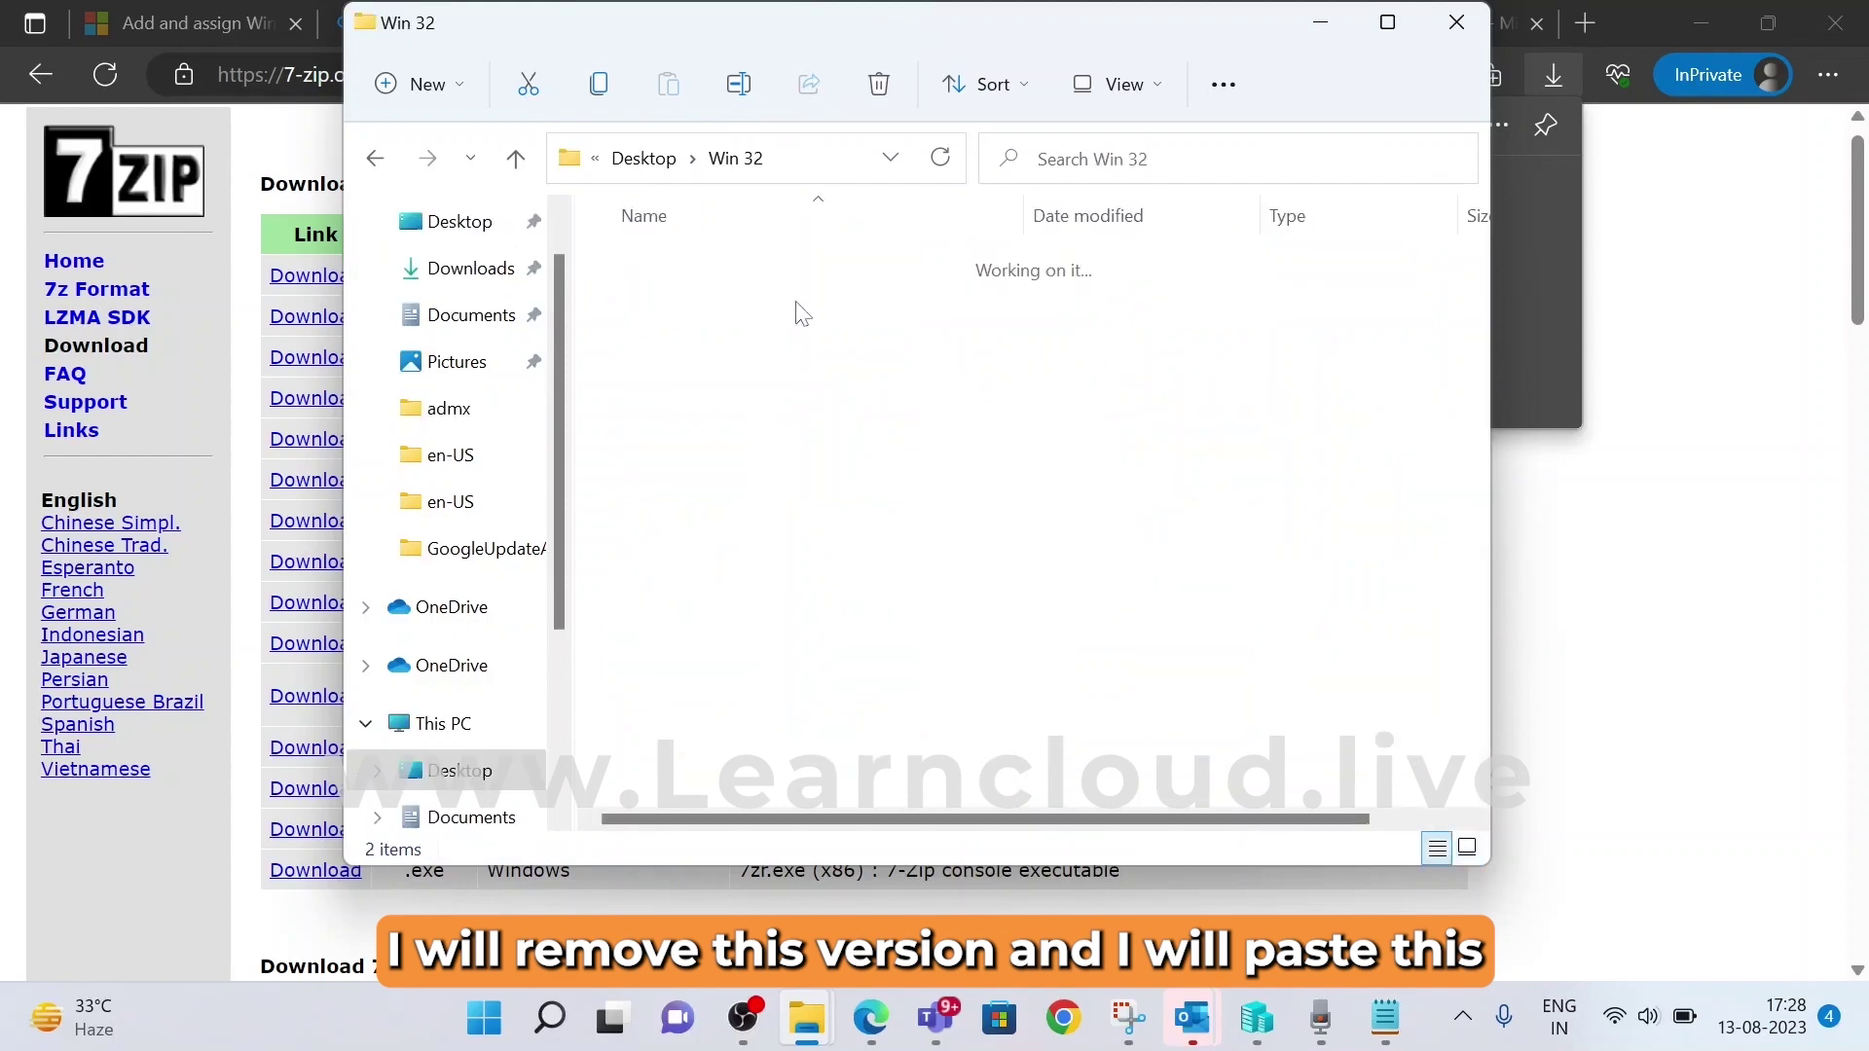
pyautogui.click(718, 265)
pyautogui.press('Delete')
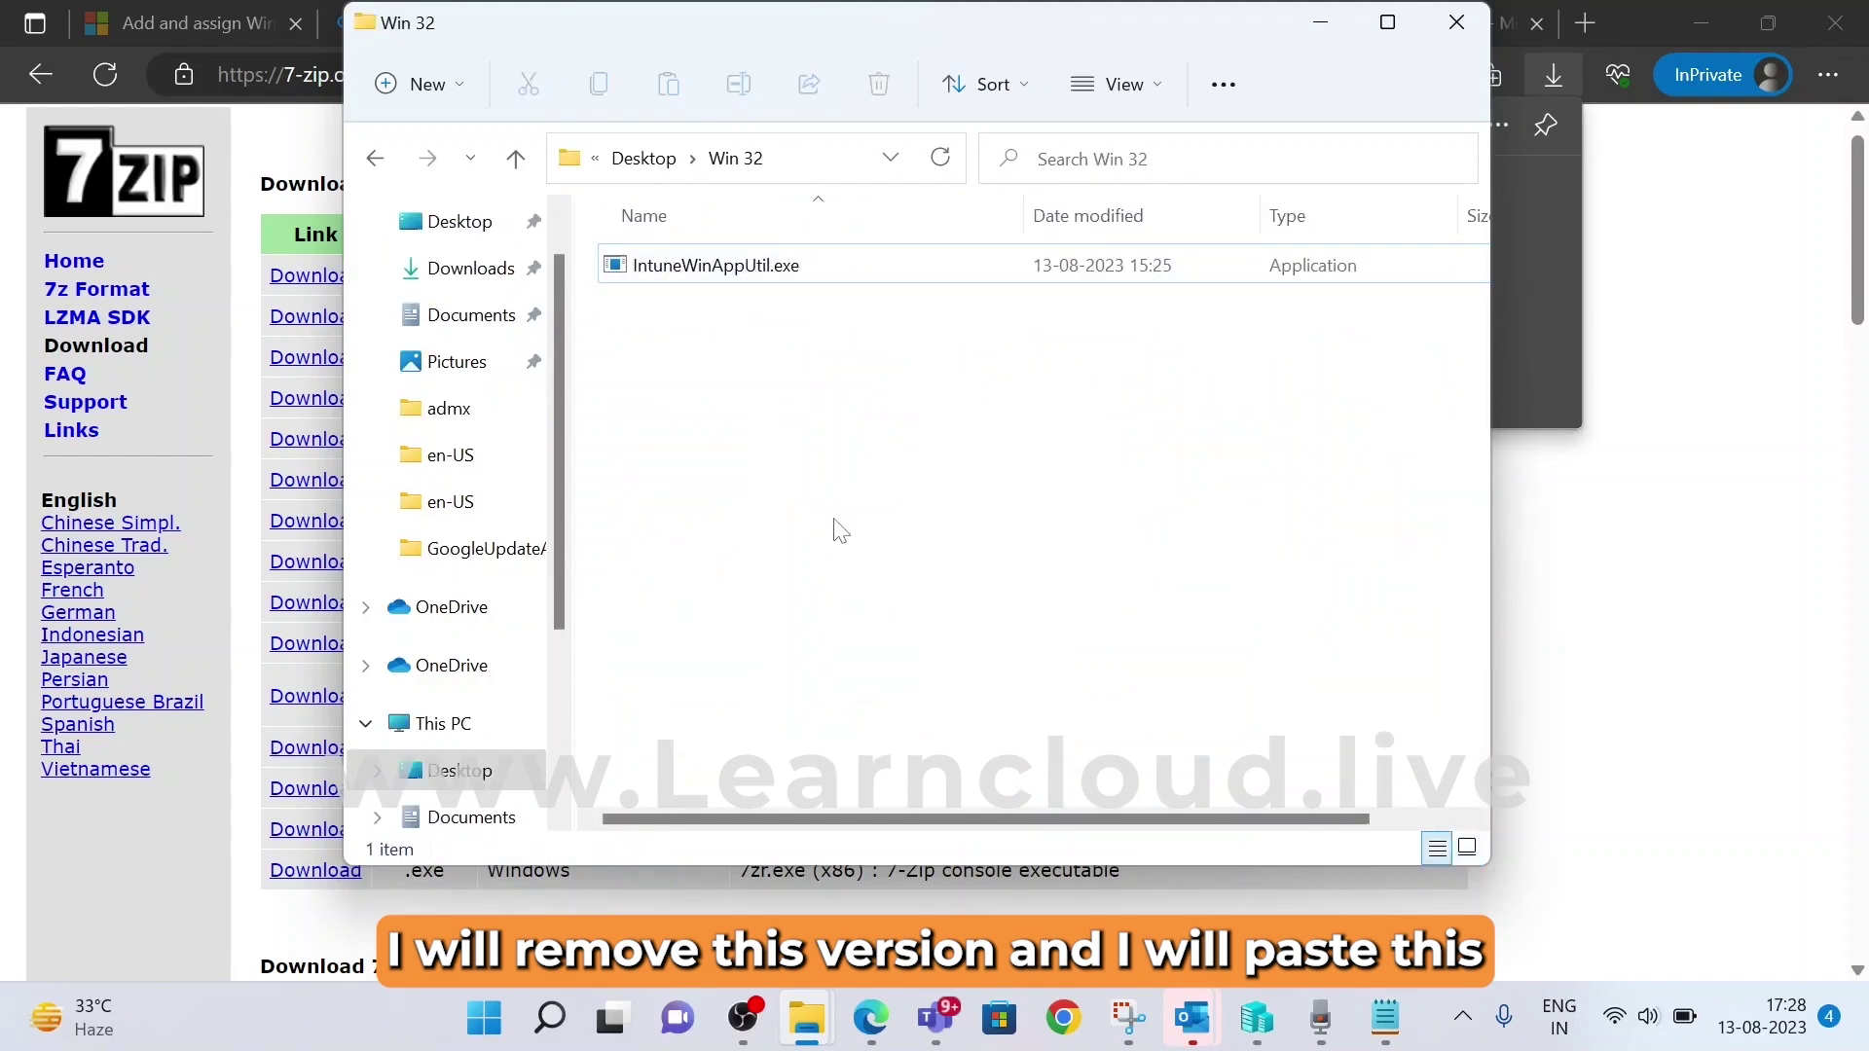
# Move the .msi installer package from the Downloads folder into the Win 32 folder on the desktop
pyautogui.click(469, 267)
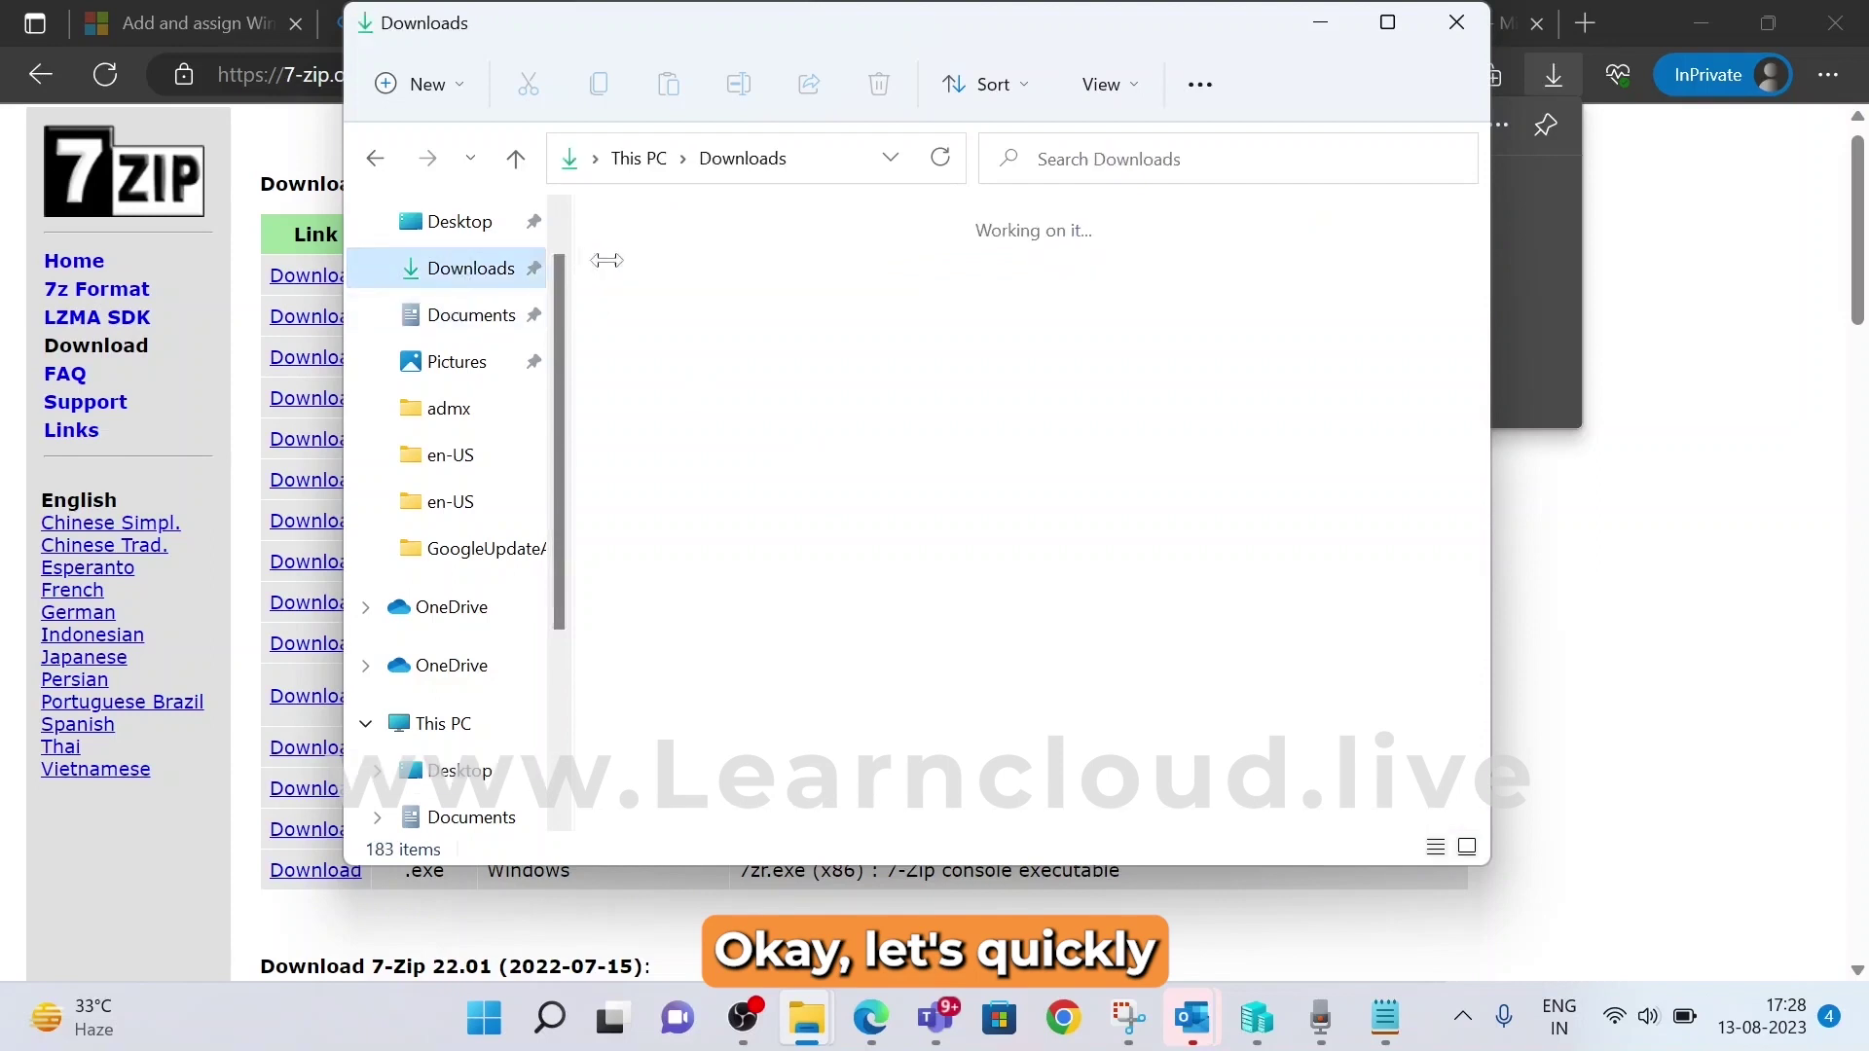
pyautogui.click(705, 284)
pyautogui.hotkey('ctrl', 'x')
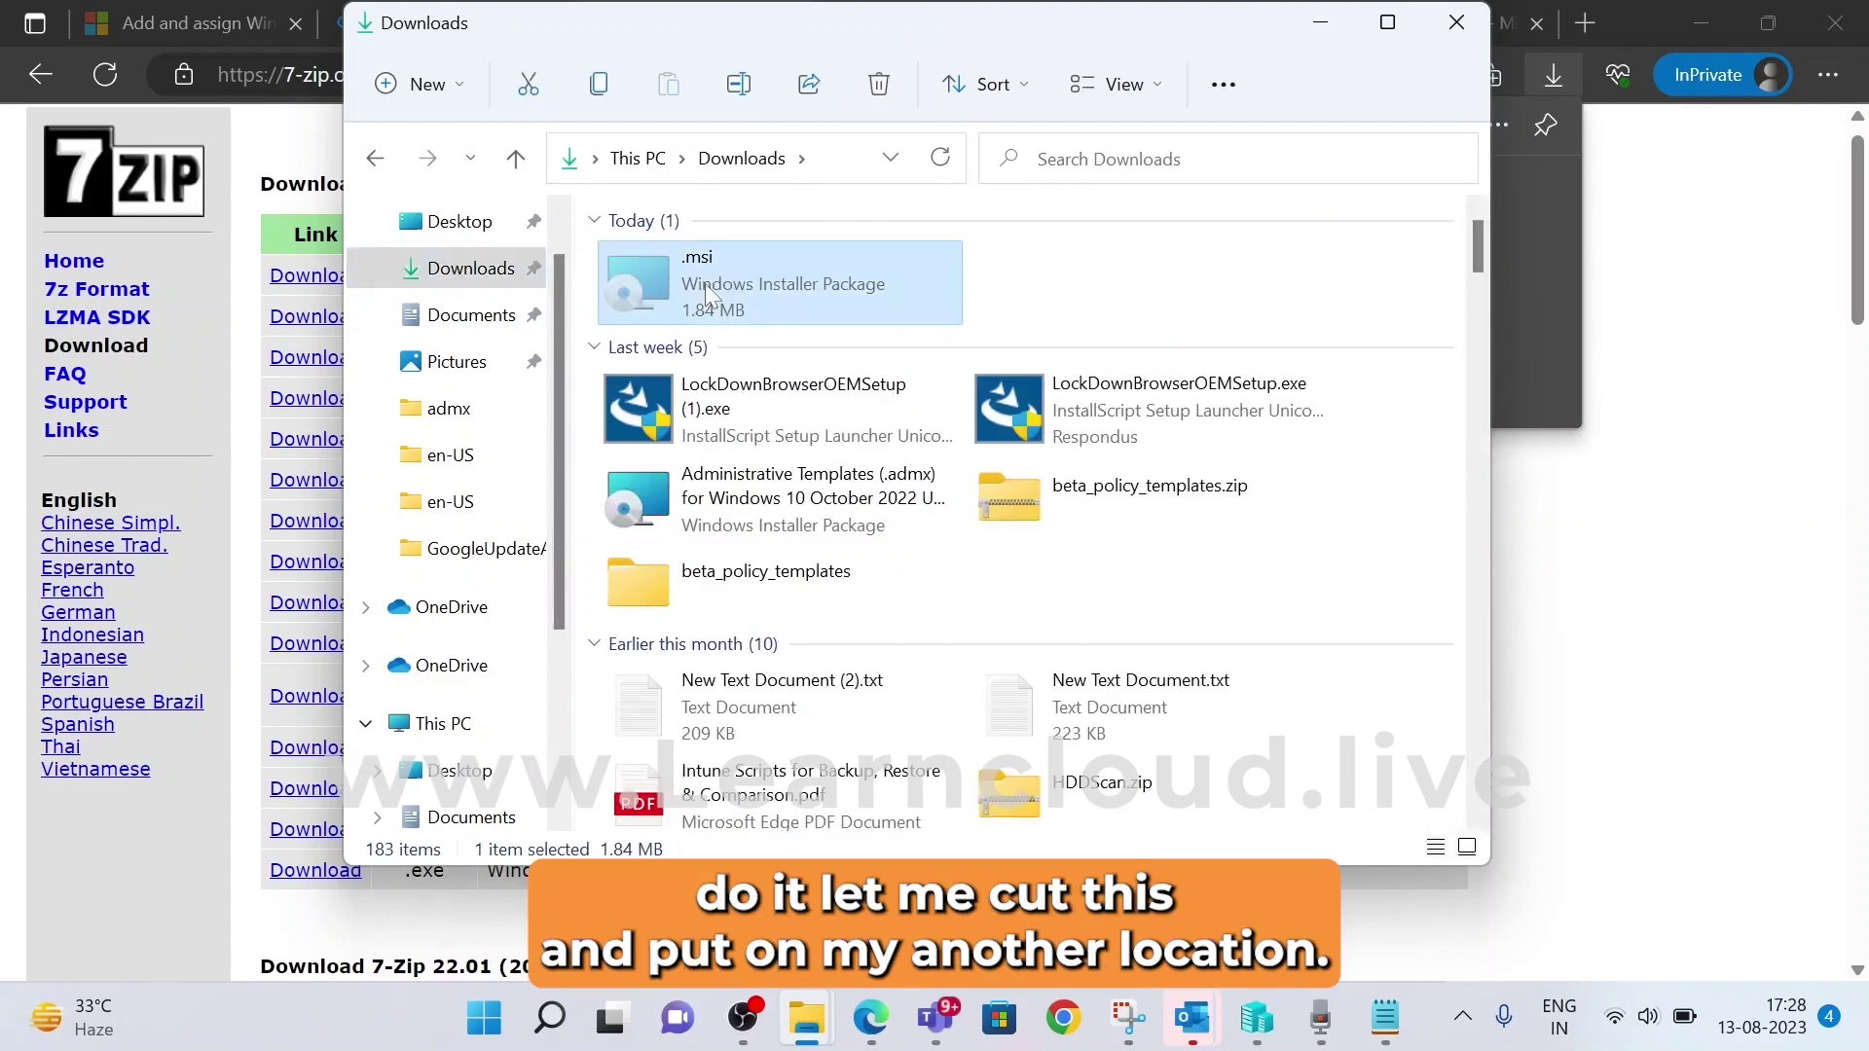
pyautogui.click(376, 159)
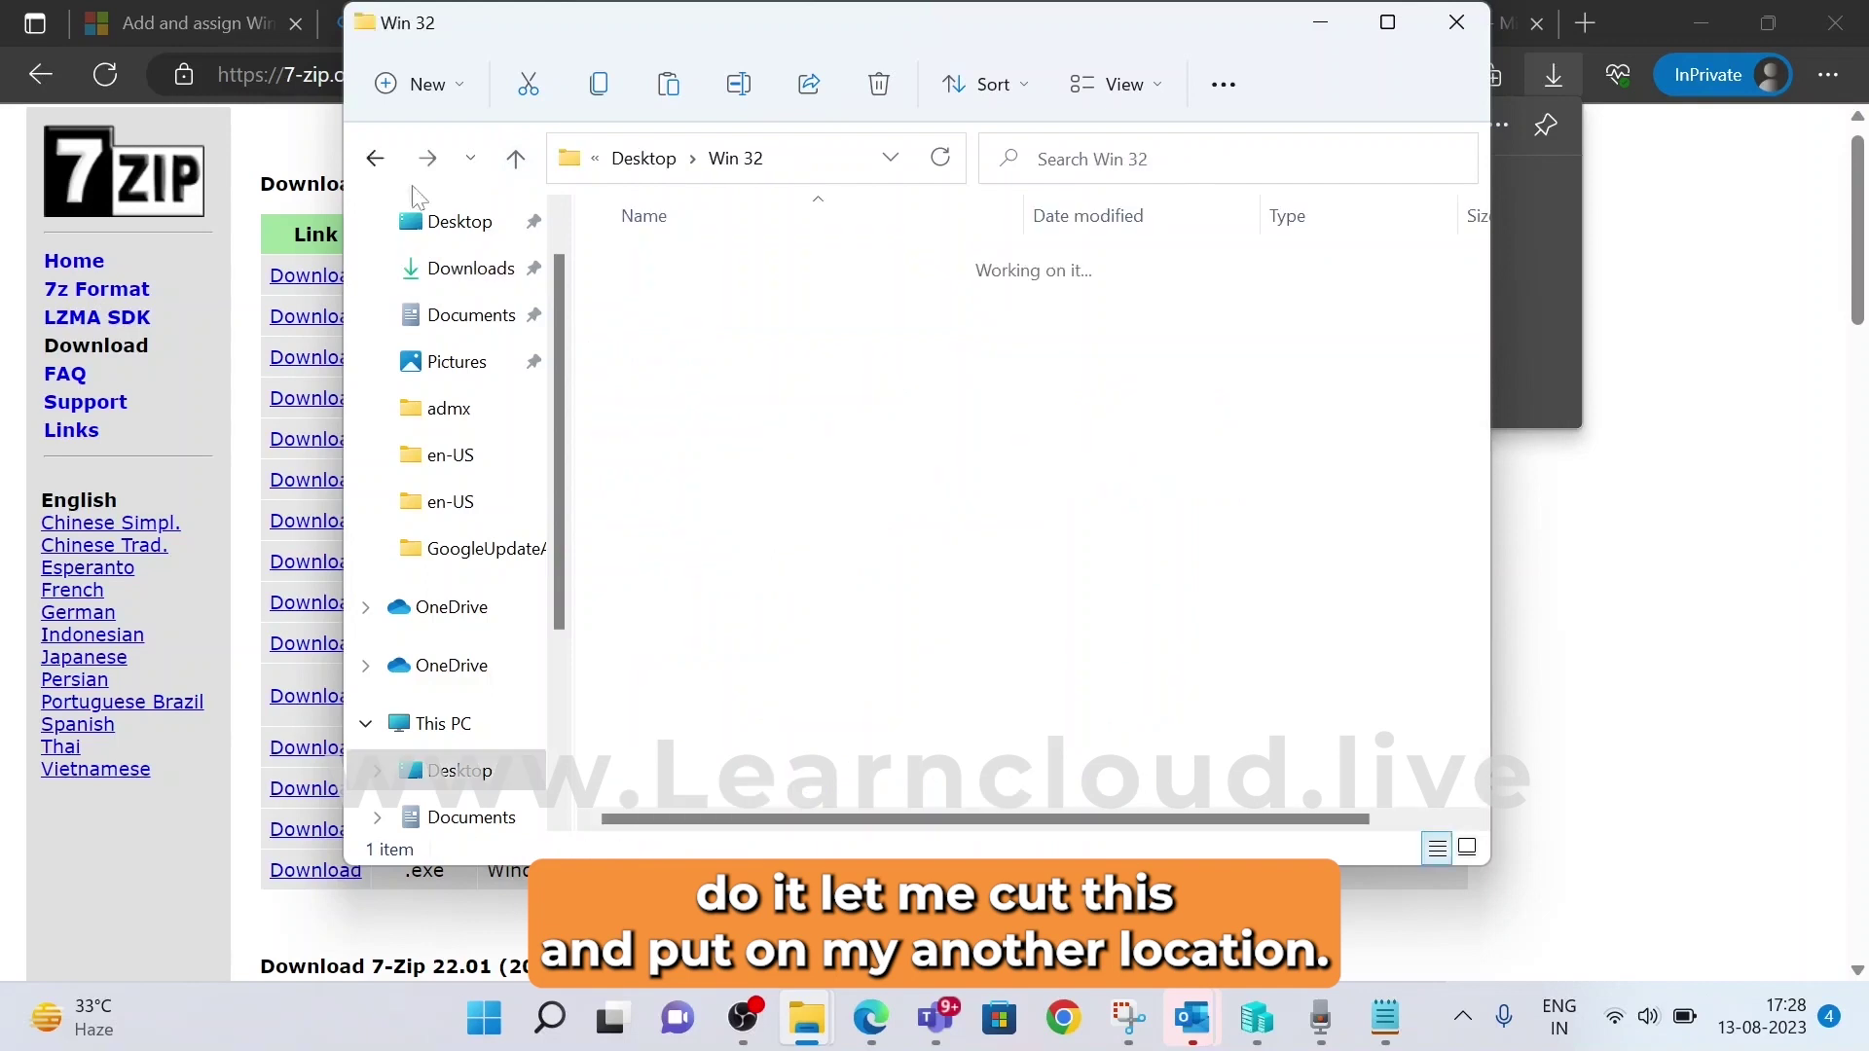
pyautogui.hotkey('ctrl', 'v')
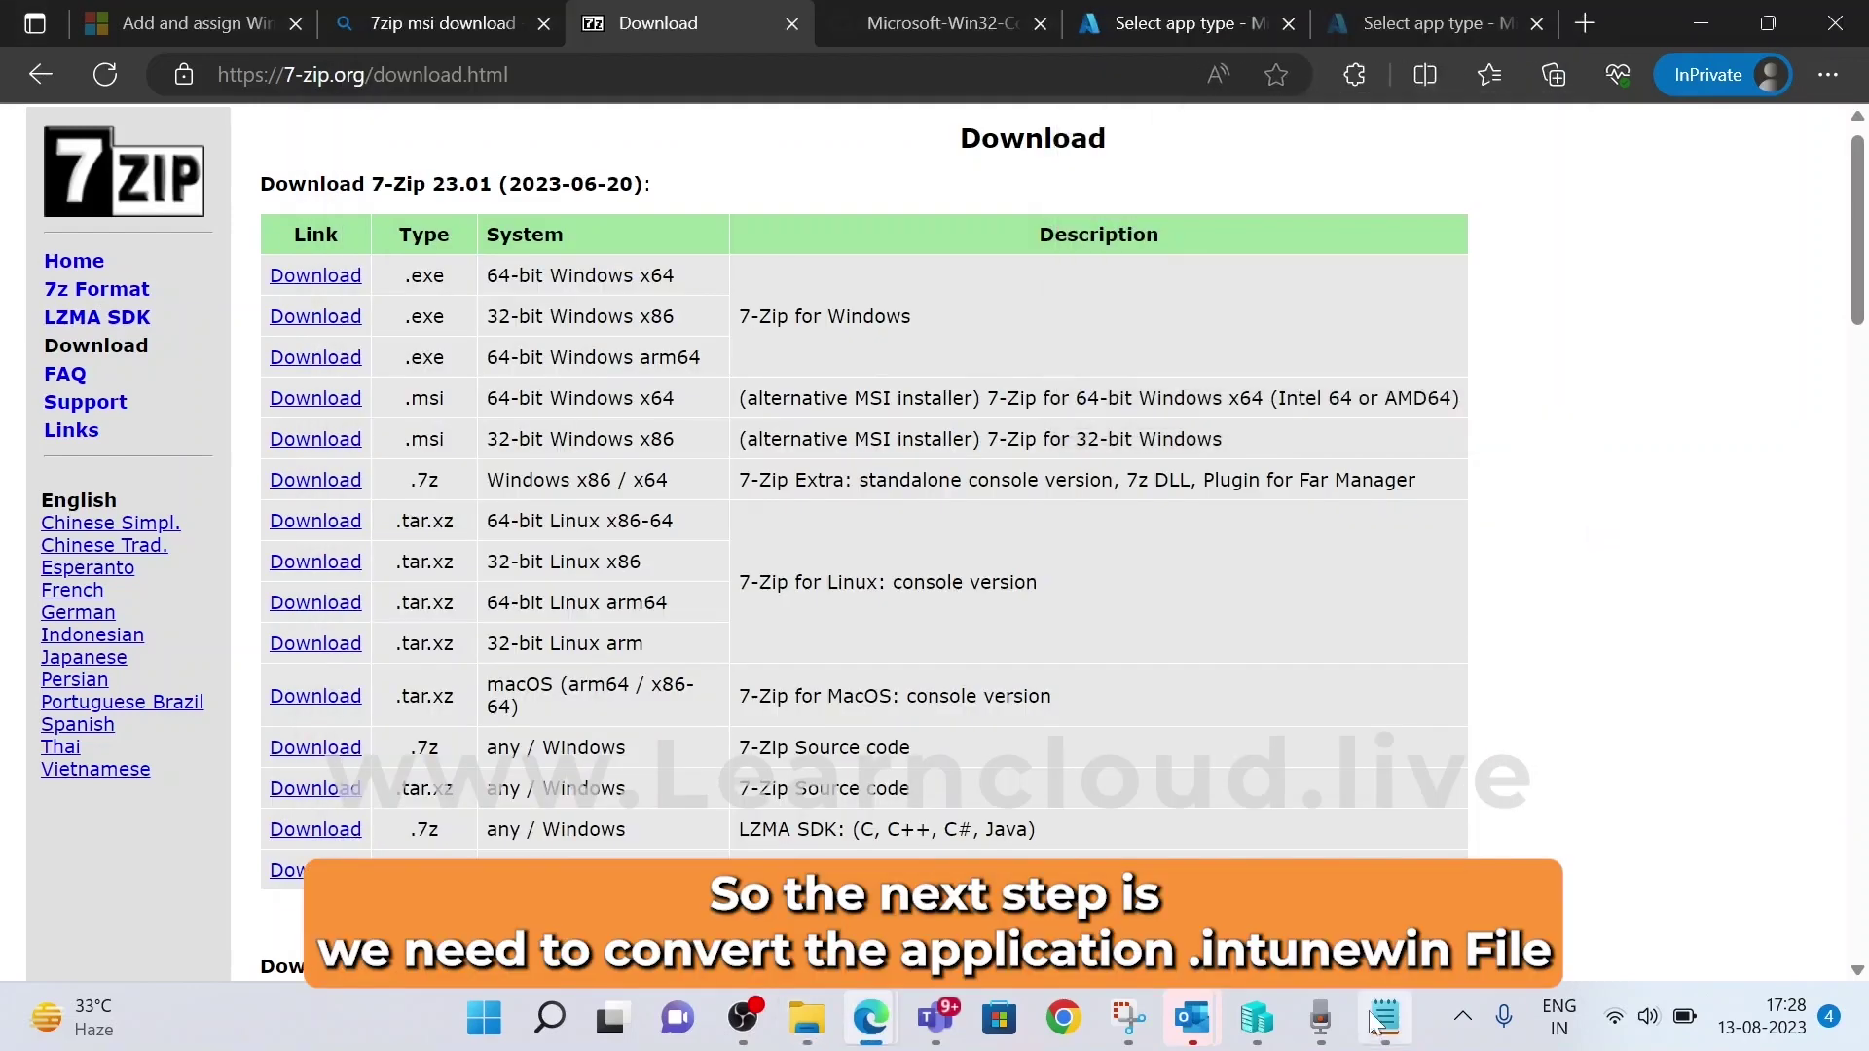
# Check the Content PrepTool entry in the notes and view the GitHub page of IntuneWinAppUtil.exe in Microsoft-Win32-Content-Prep-Tool
pyautogui.click(1384, 1017)
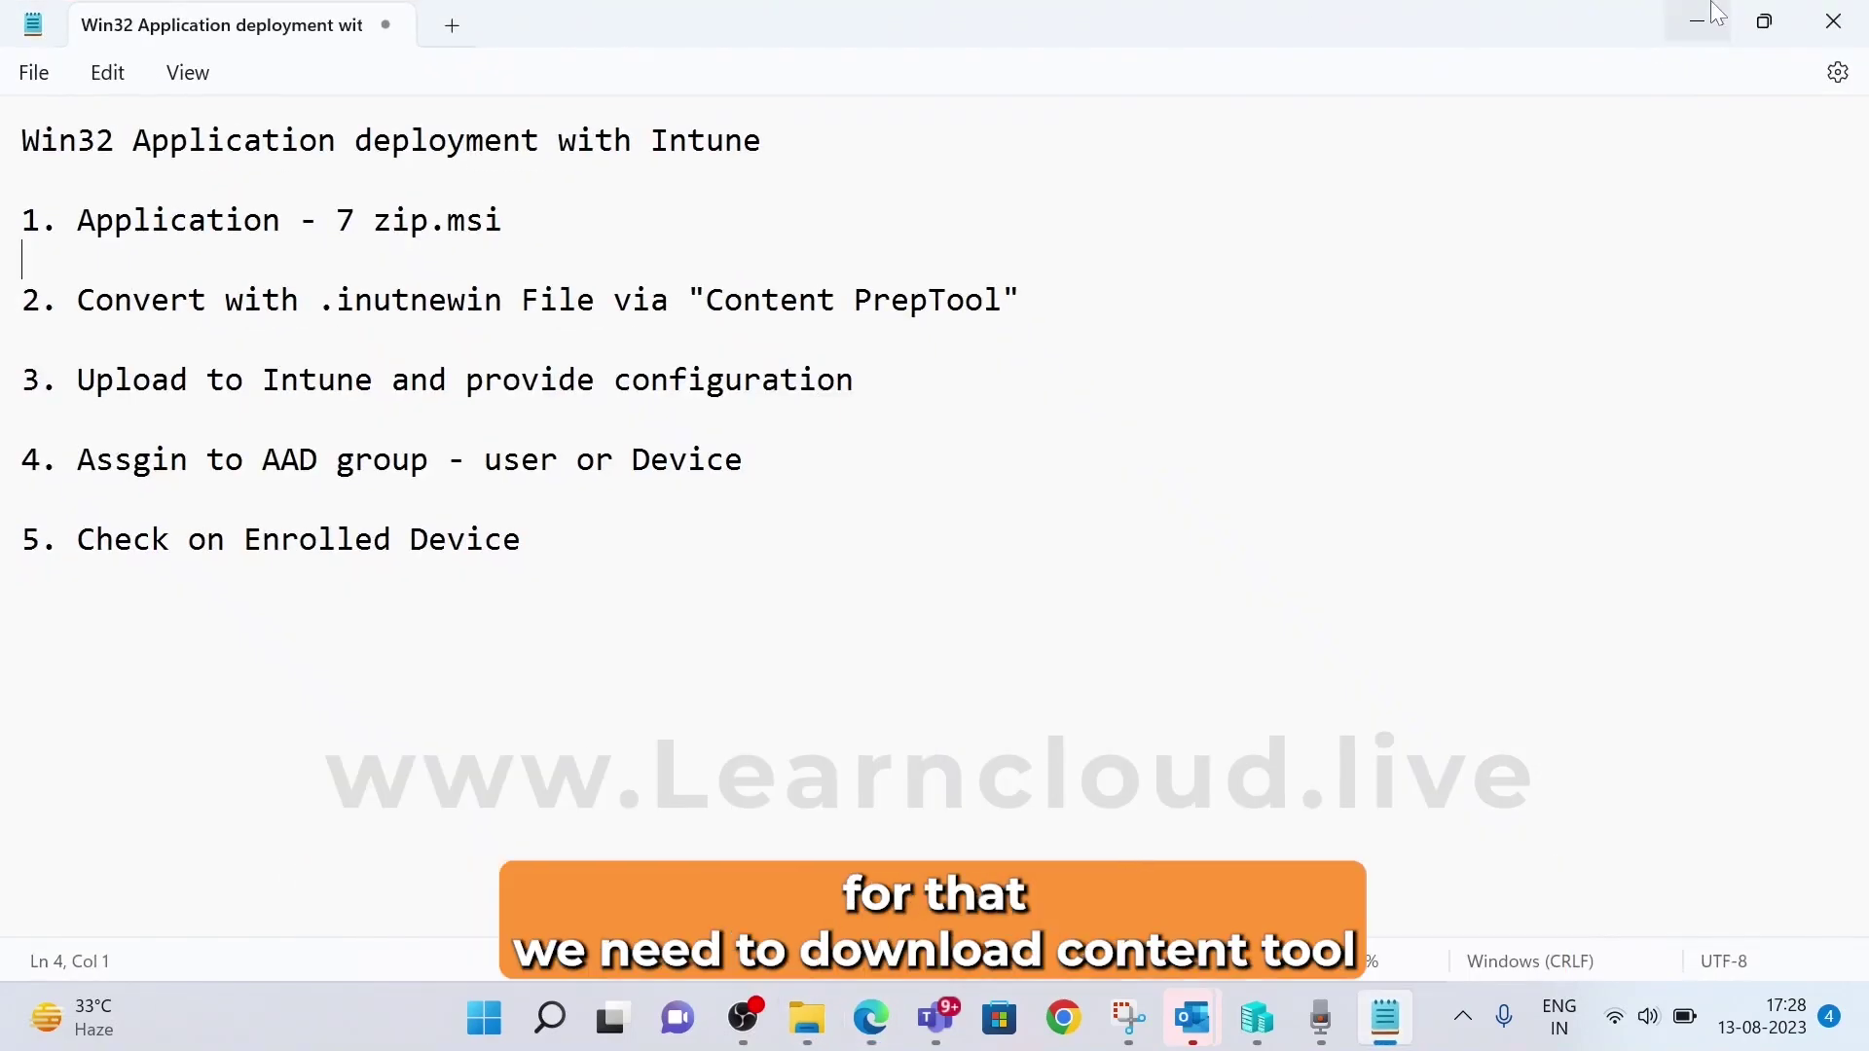
pyautogui.moveTo(705, 299); pyautogui.dragTo(1020, 300)
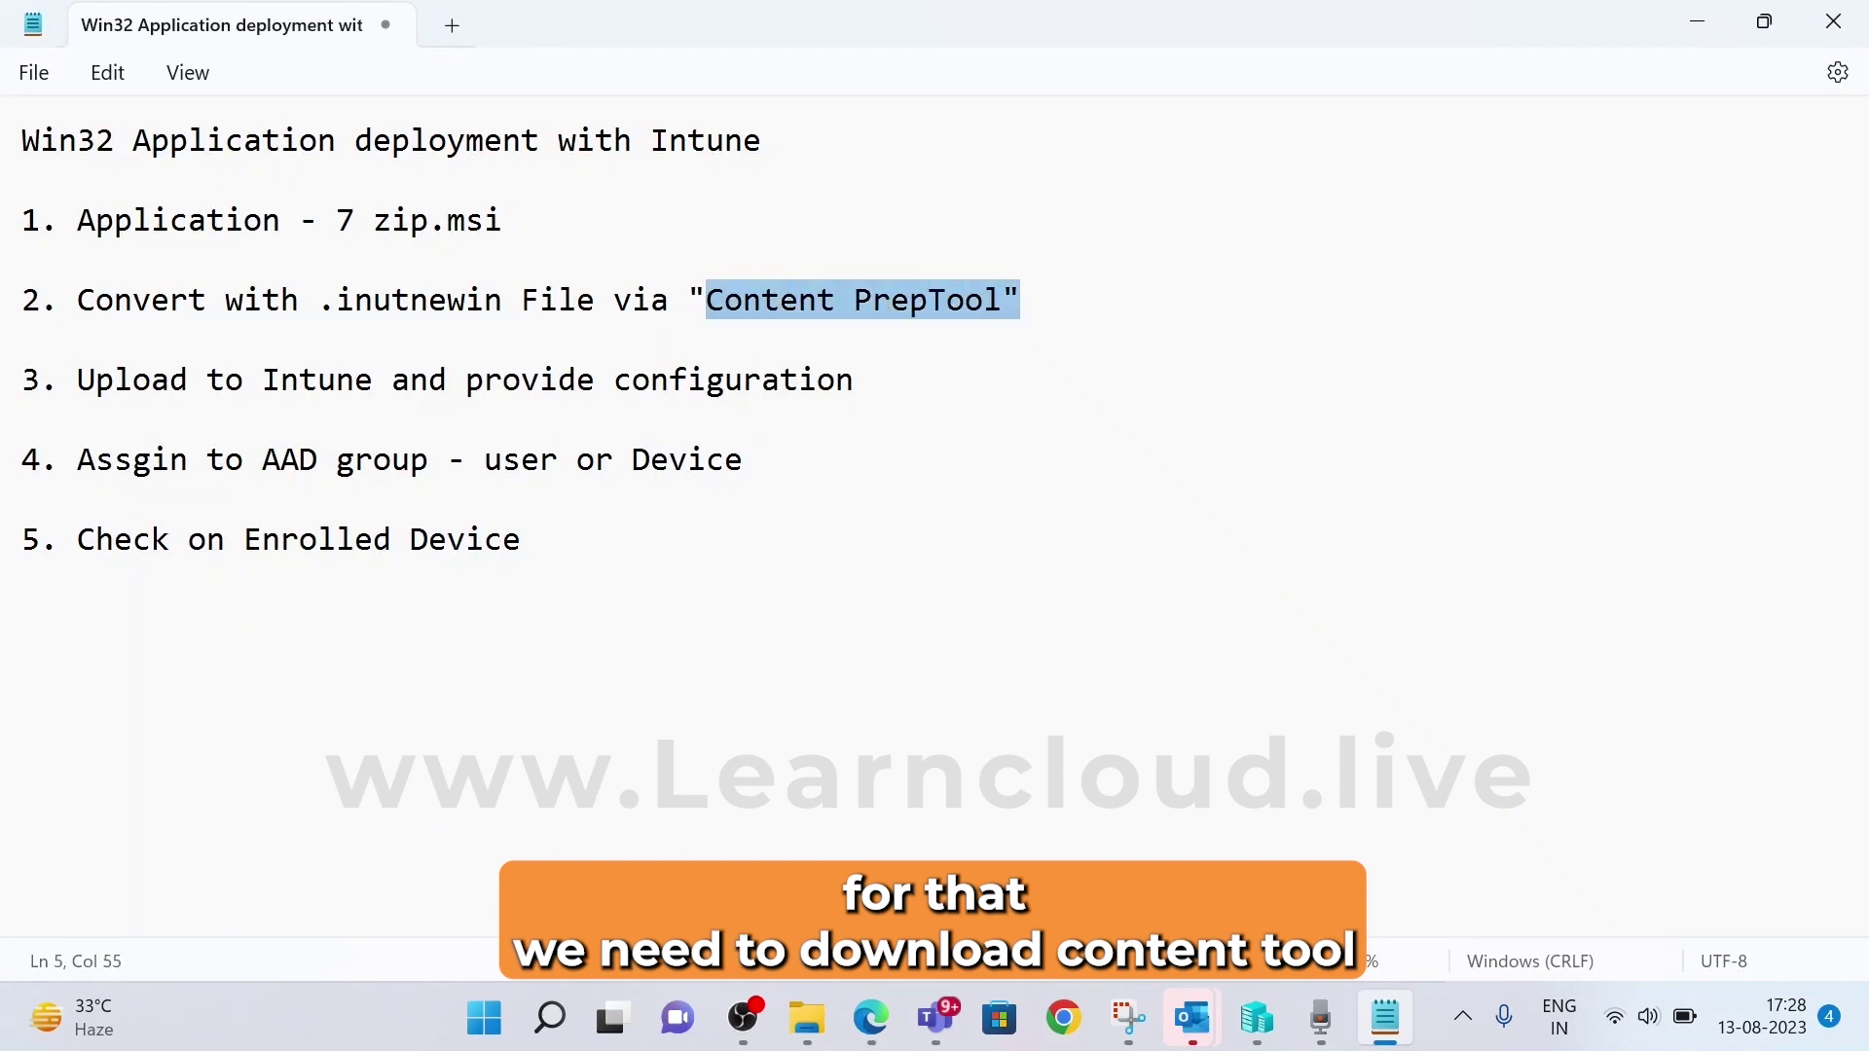
pyautogui.click(1716, 18)
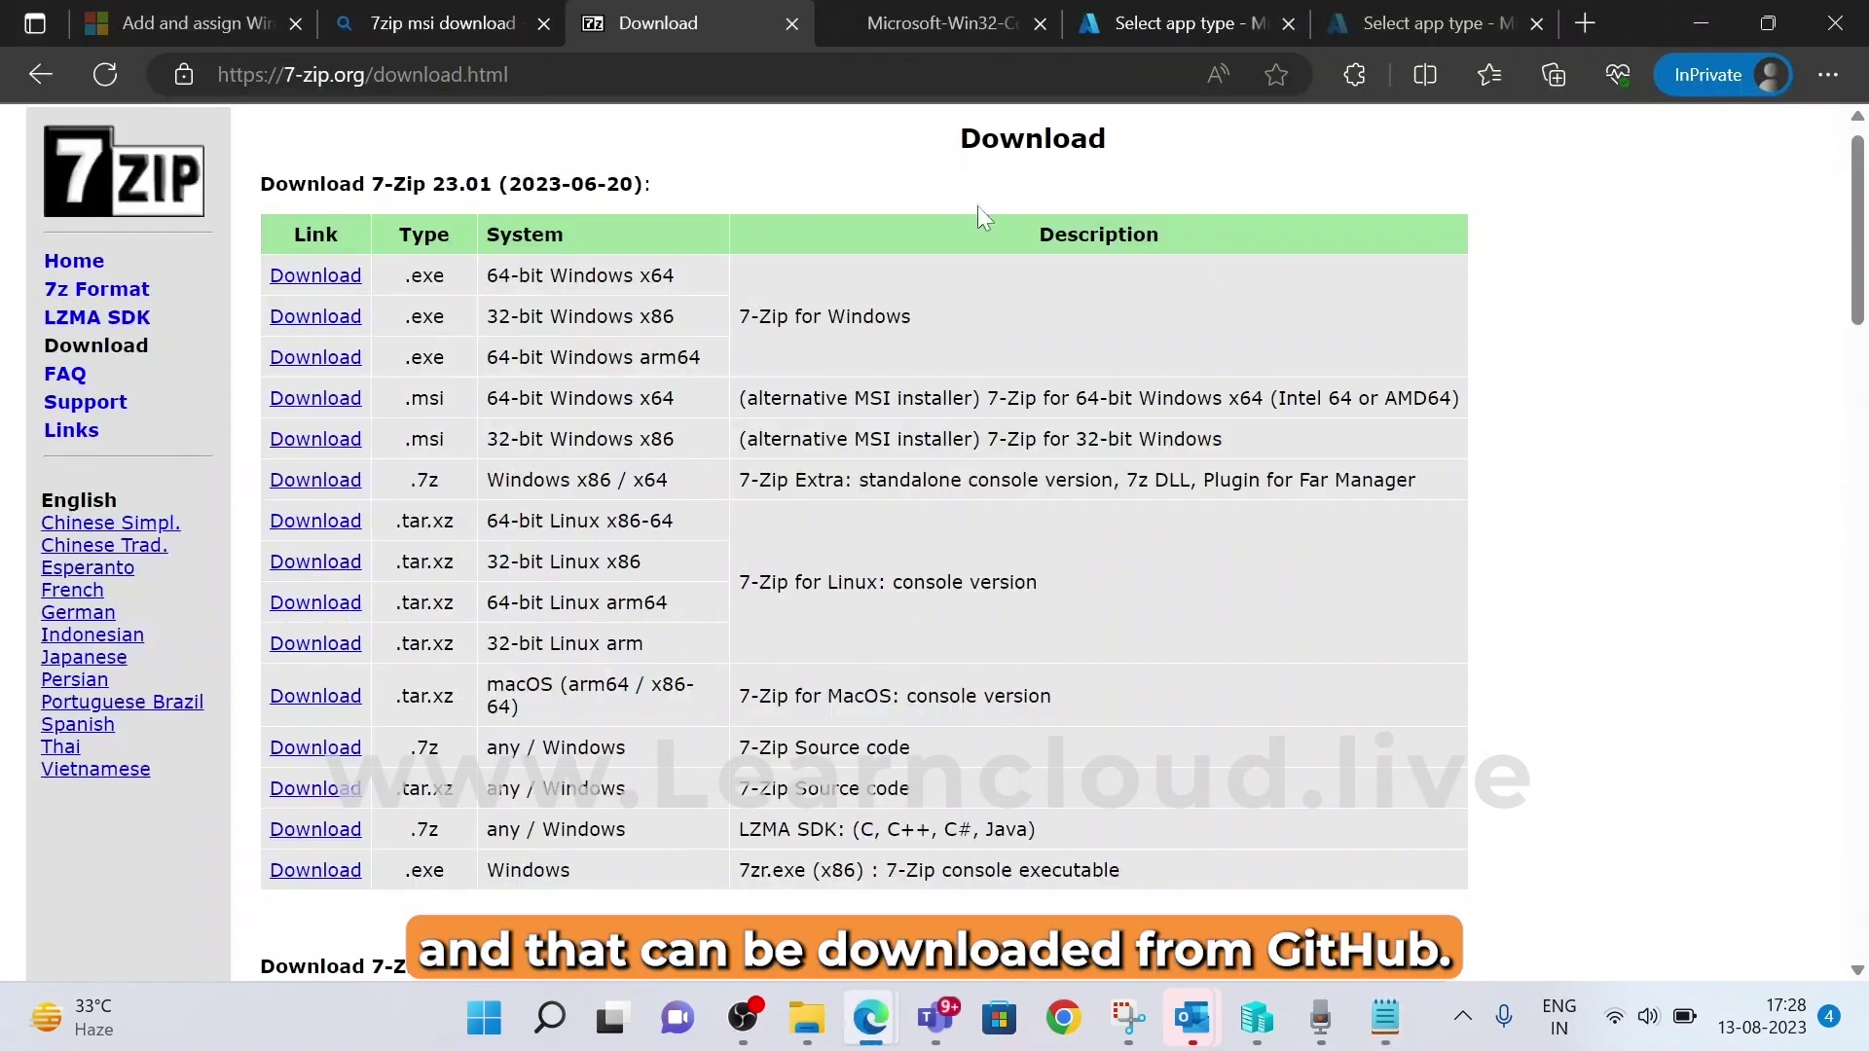
pyautogui.click(930, 19)
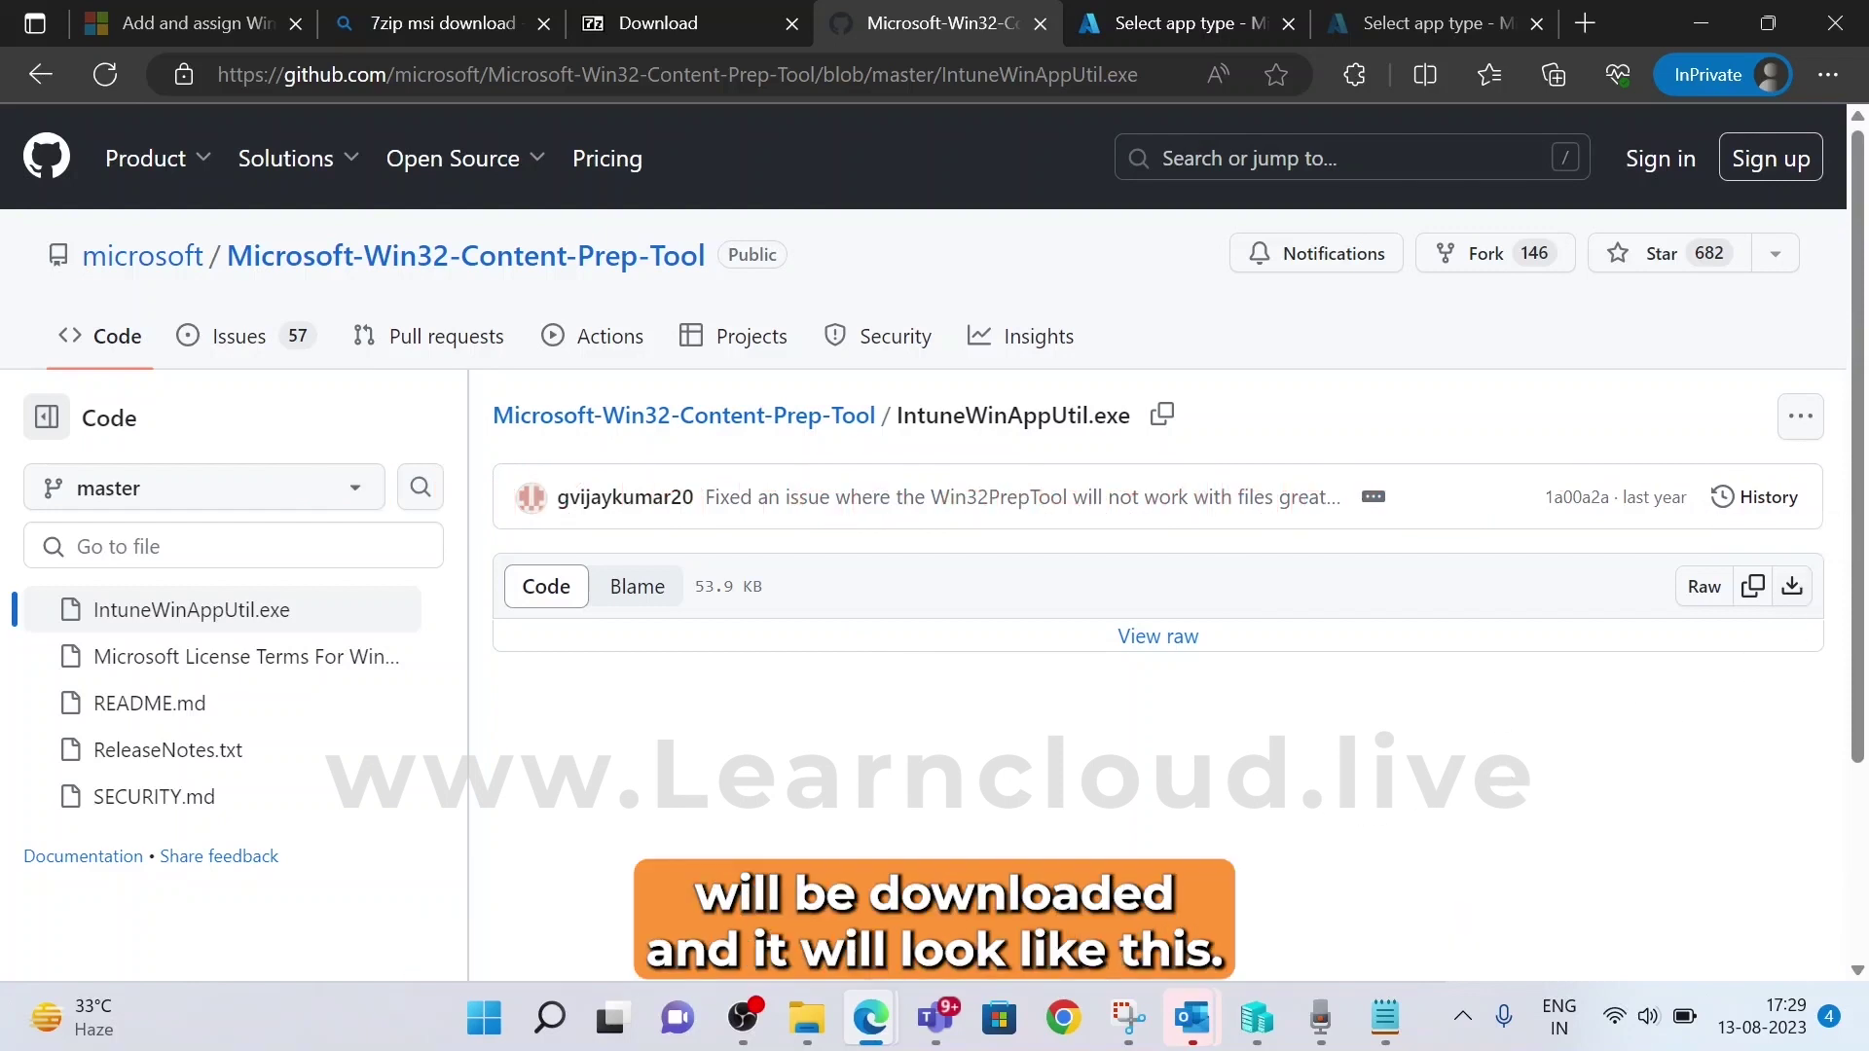
# Run IntuneWinAppUtil.exe from the desktop's Win 32 folder as administrator
pyautogui.click(806, 1019)
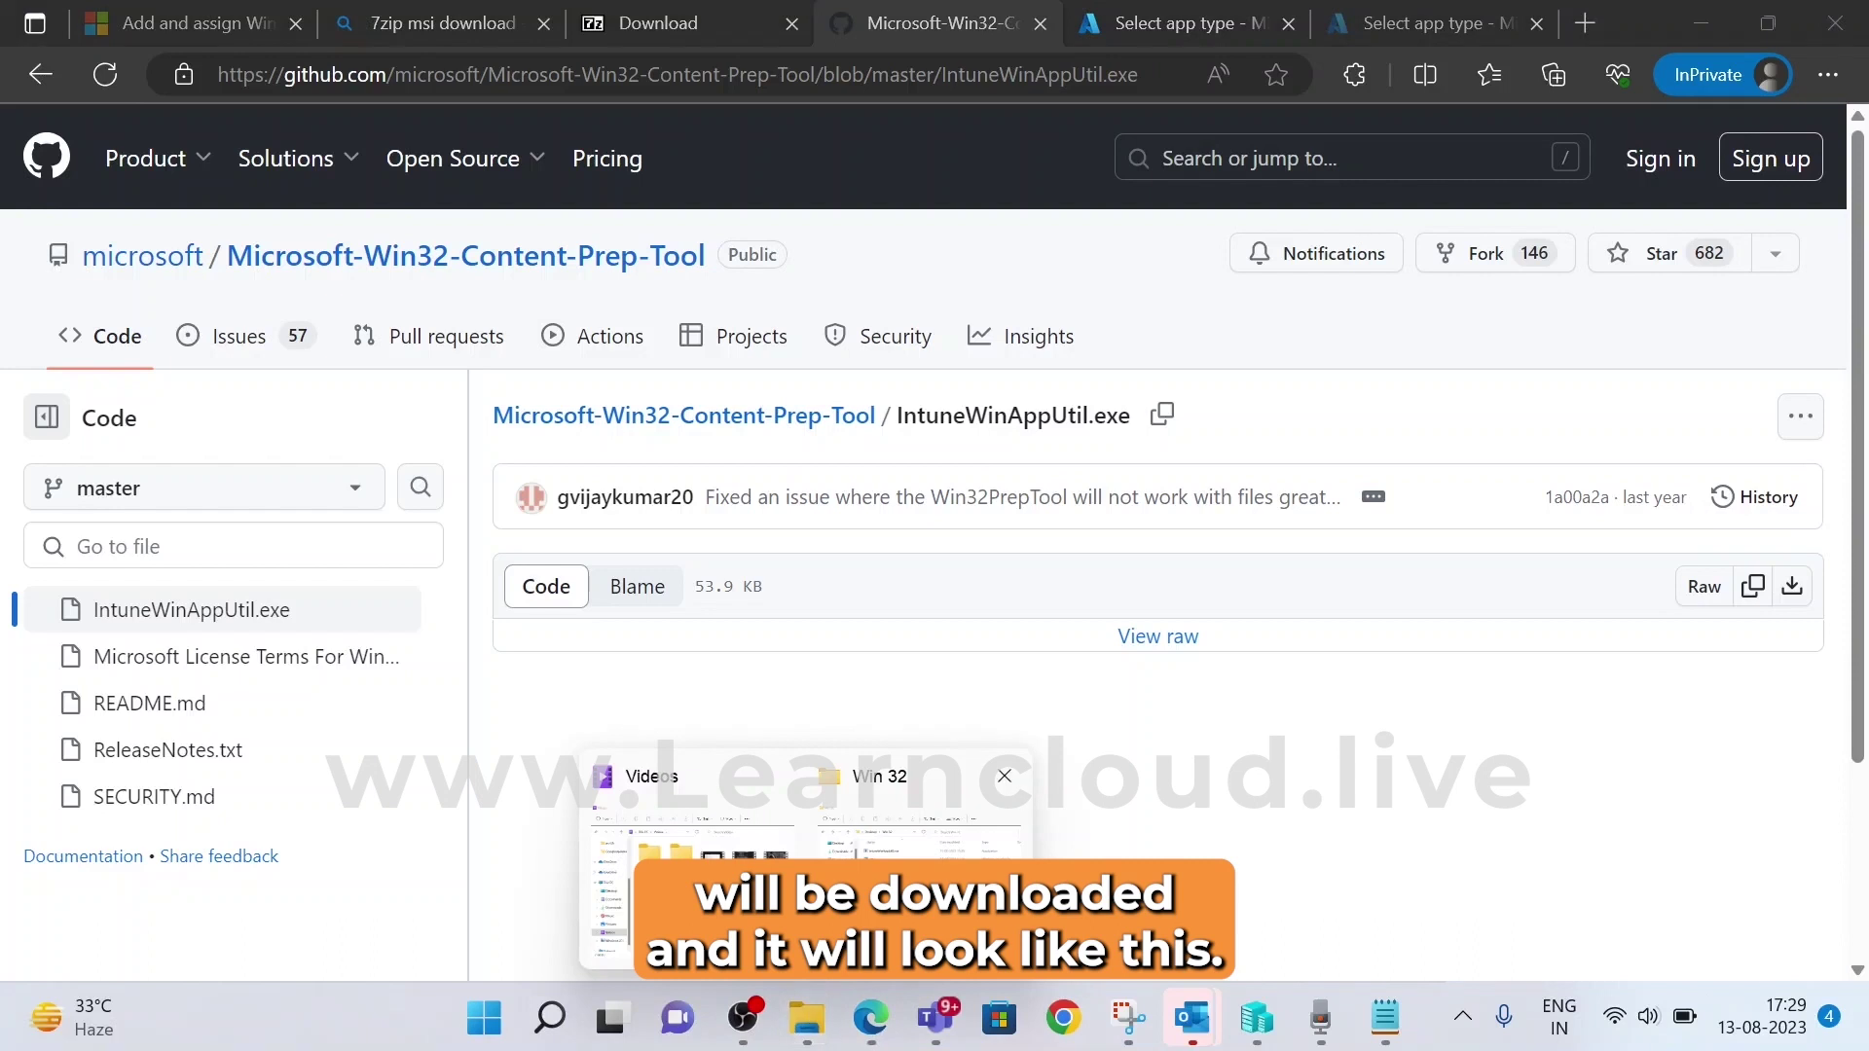
pyautogui.click(915, 847)
pyautogui.click(774, 264)
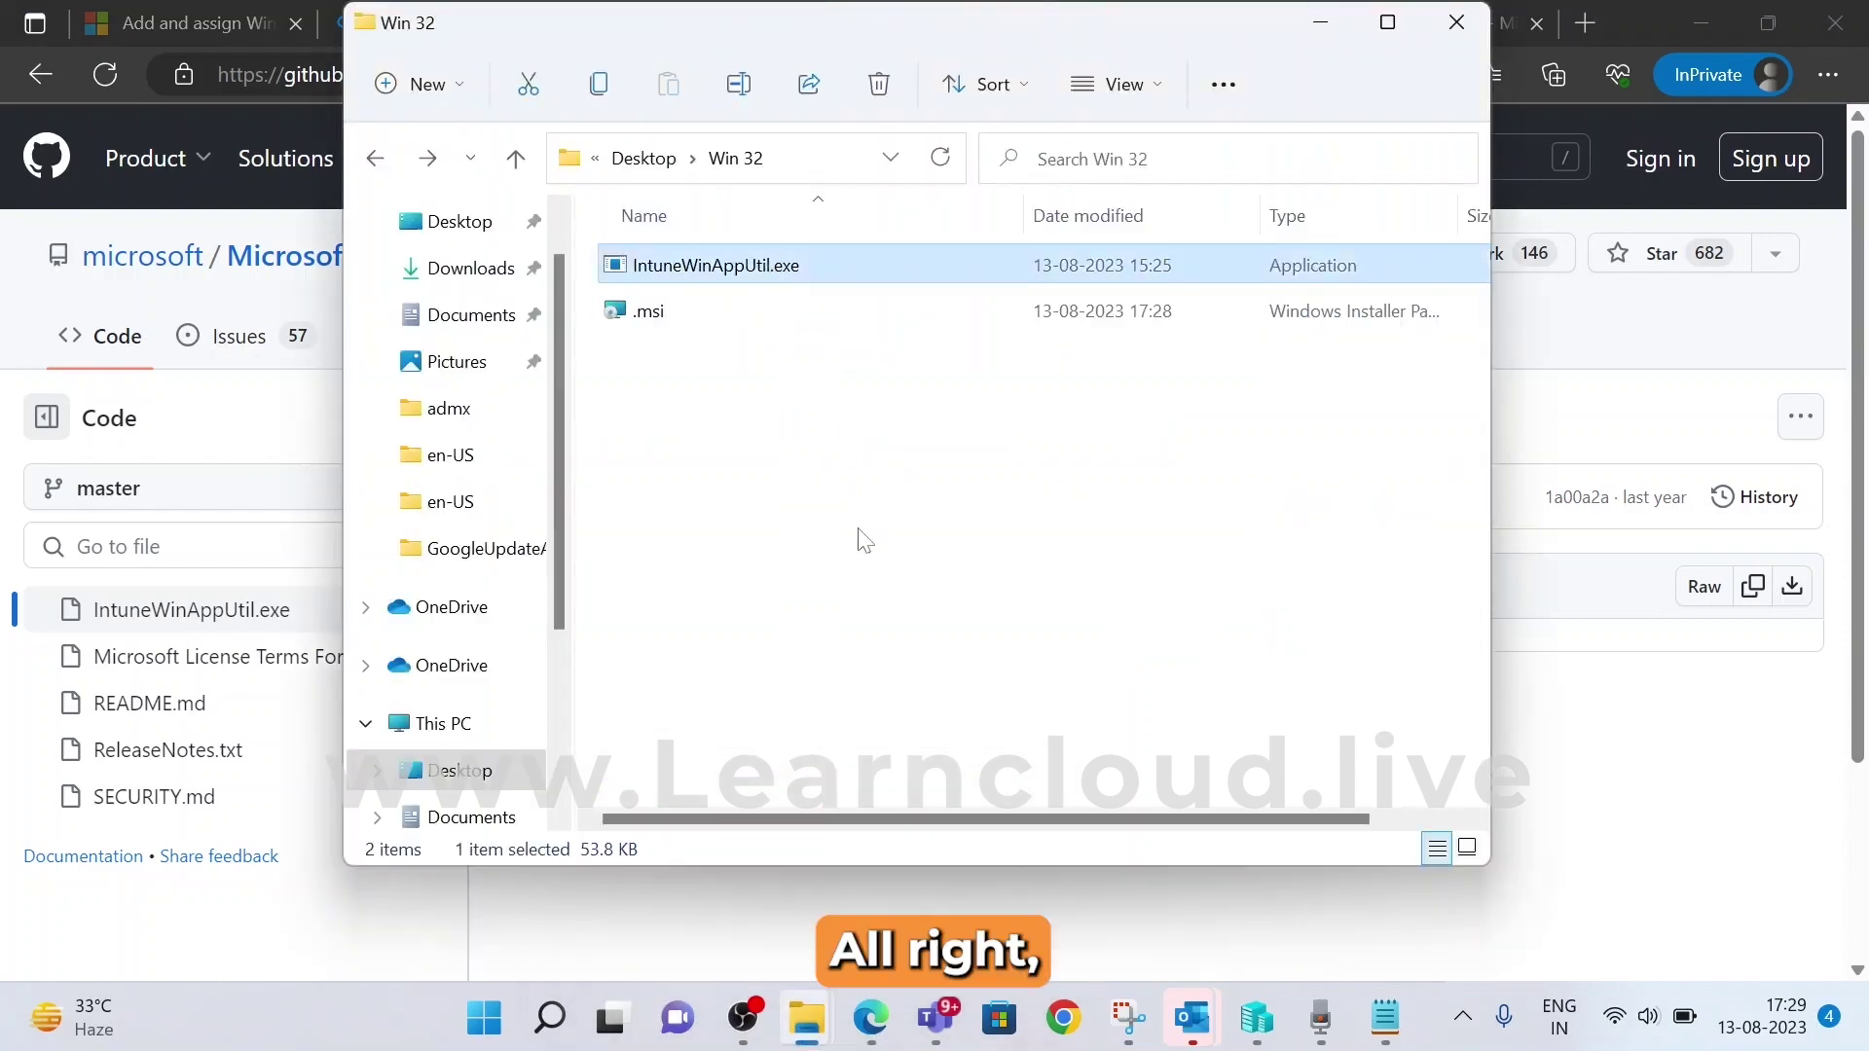
pyautogui.rightClick(833, 253)
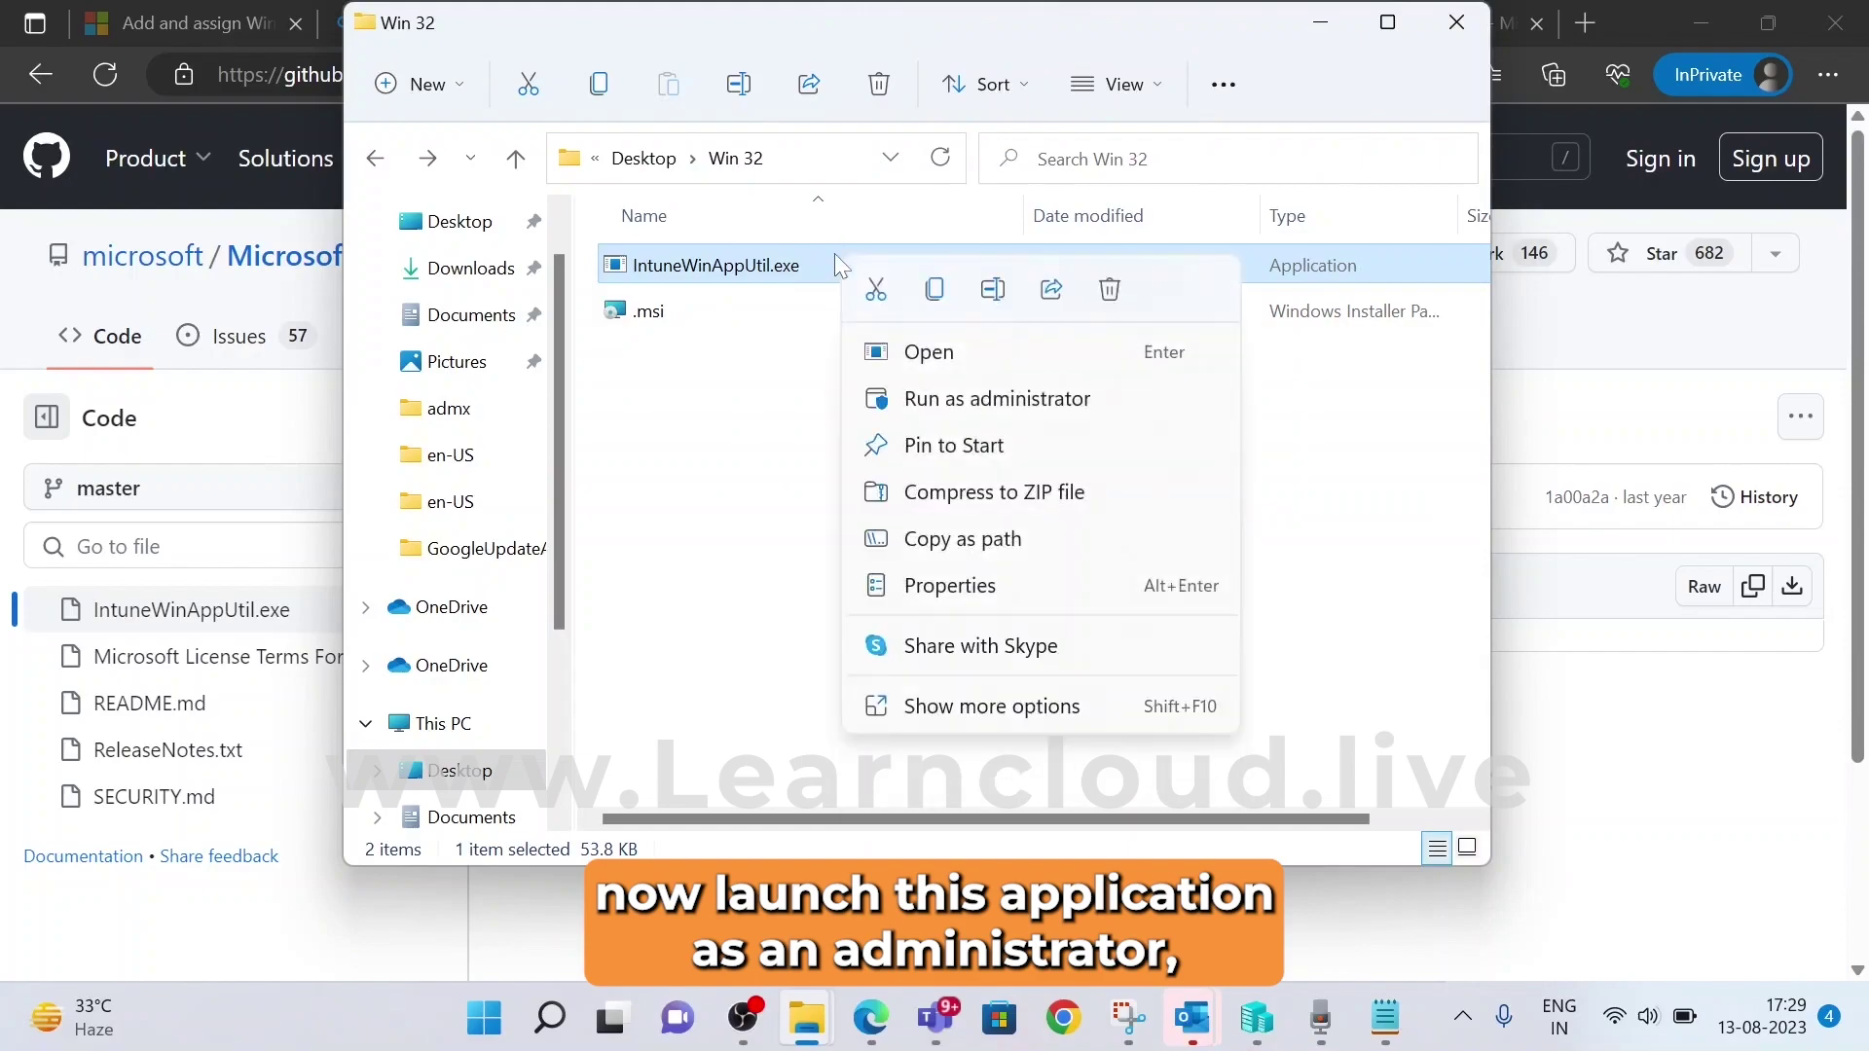
pyautogui.click(1023, 410)
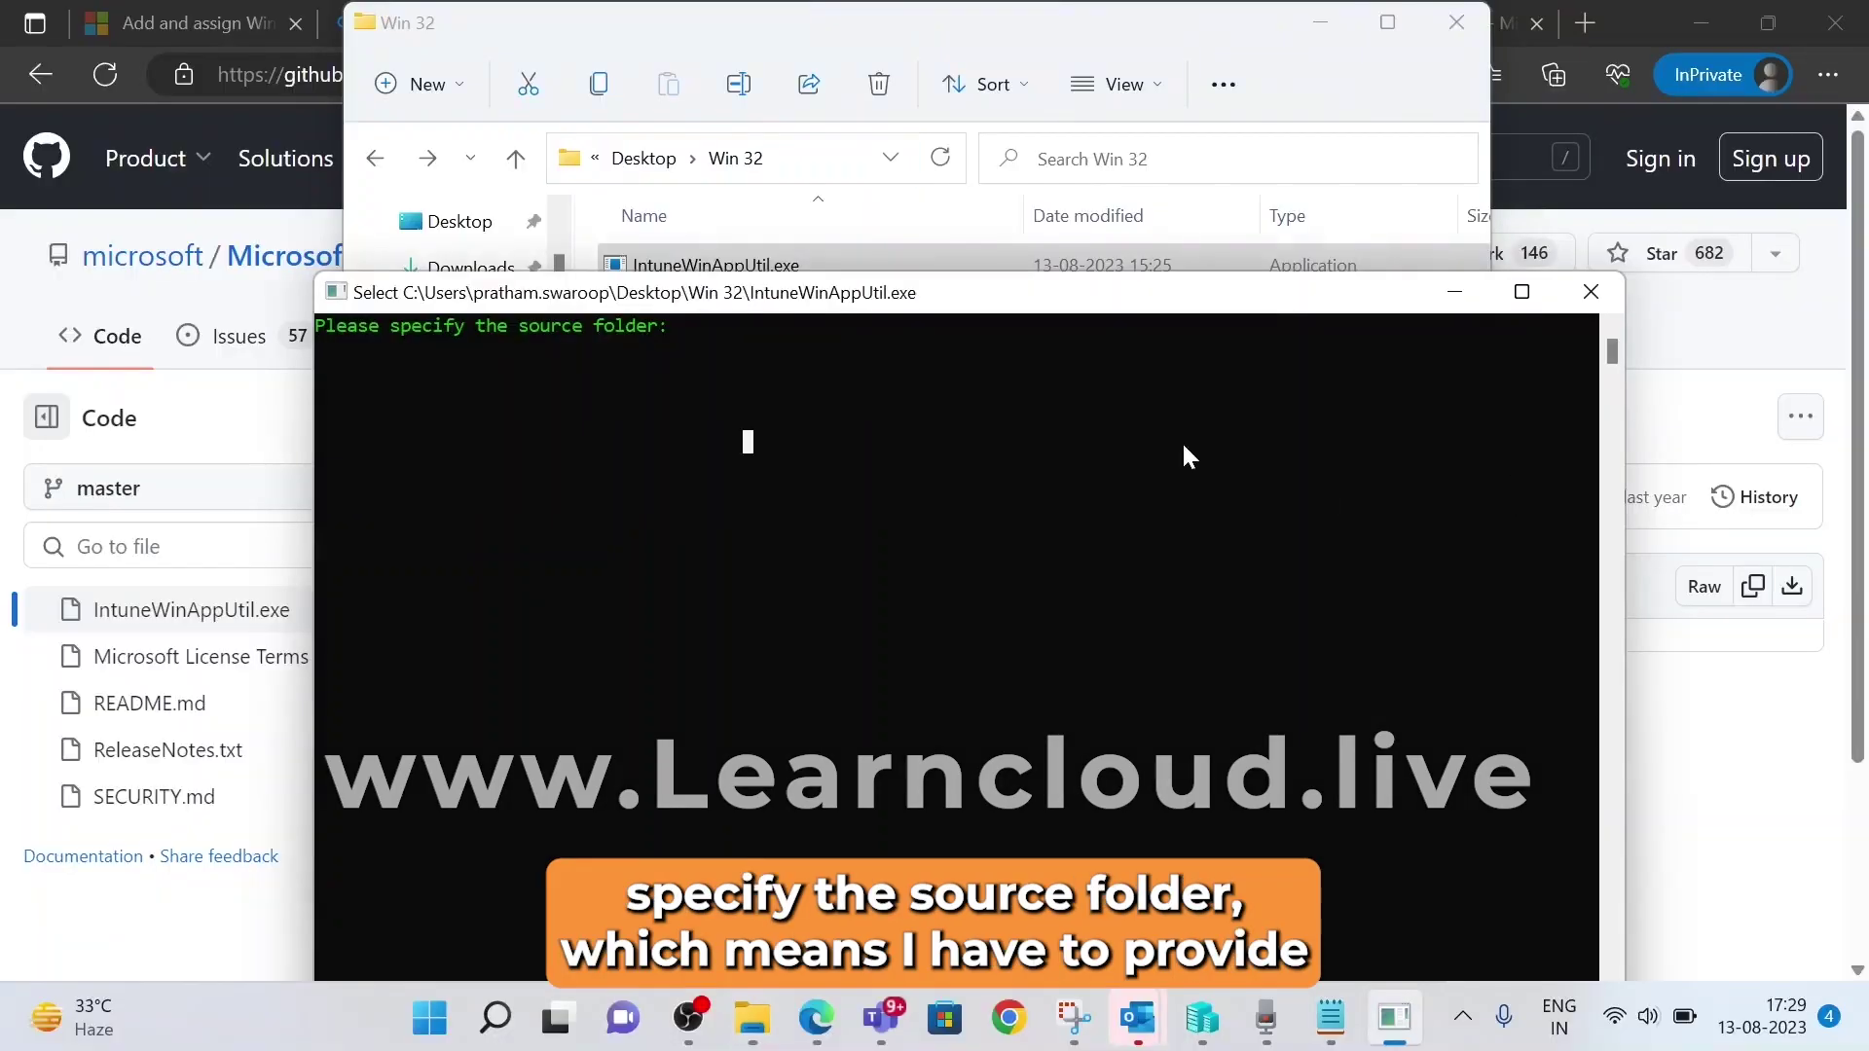
# Check the source folder prompt and copy the full path of the .msi package in the Win 32 folder
pyautogui.moveTo(330, 325); pyautogui.dragTo(654, 333)
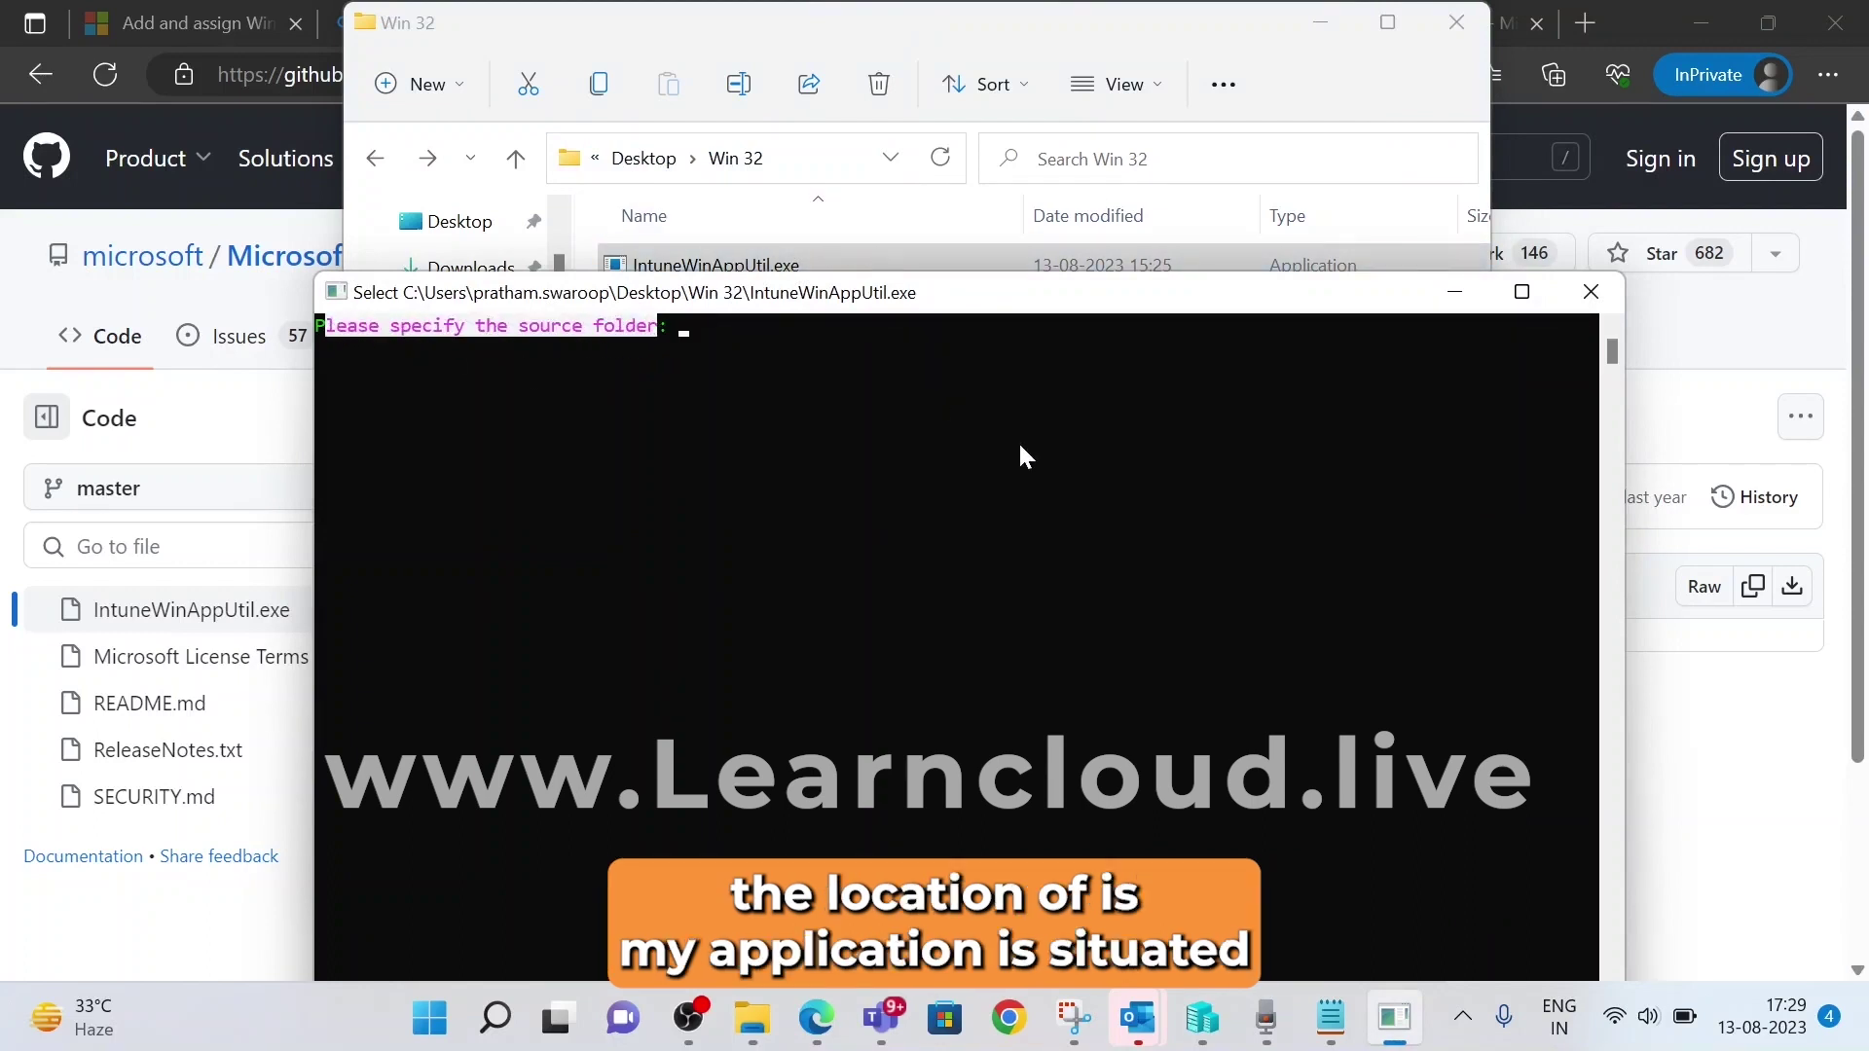
pyautogui.click(848, 255)
pyautogui.click(776, 313)
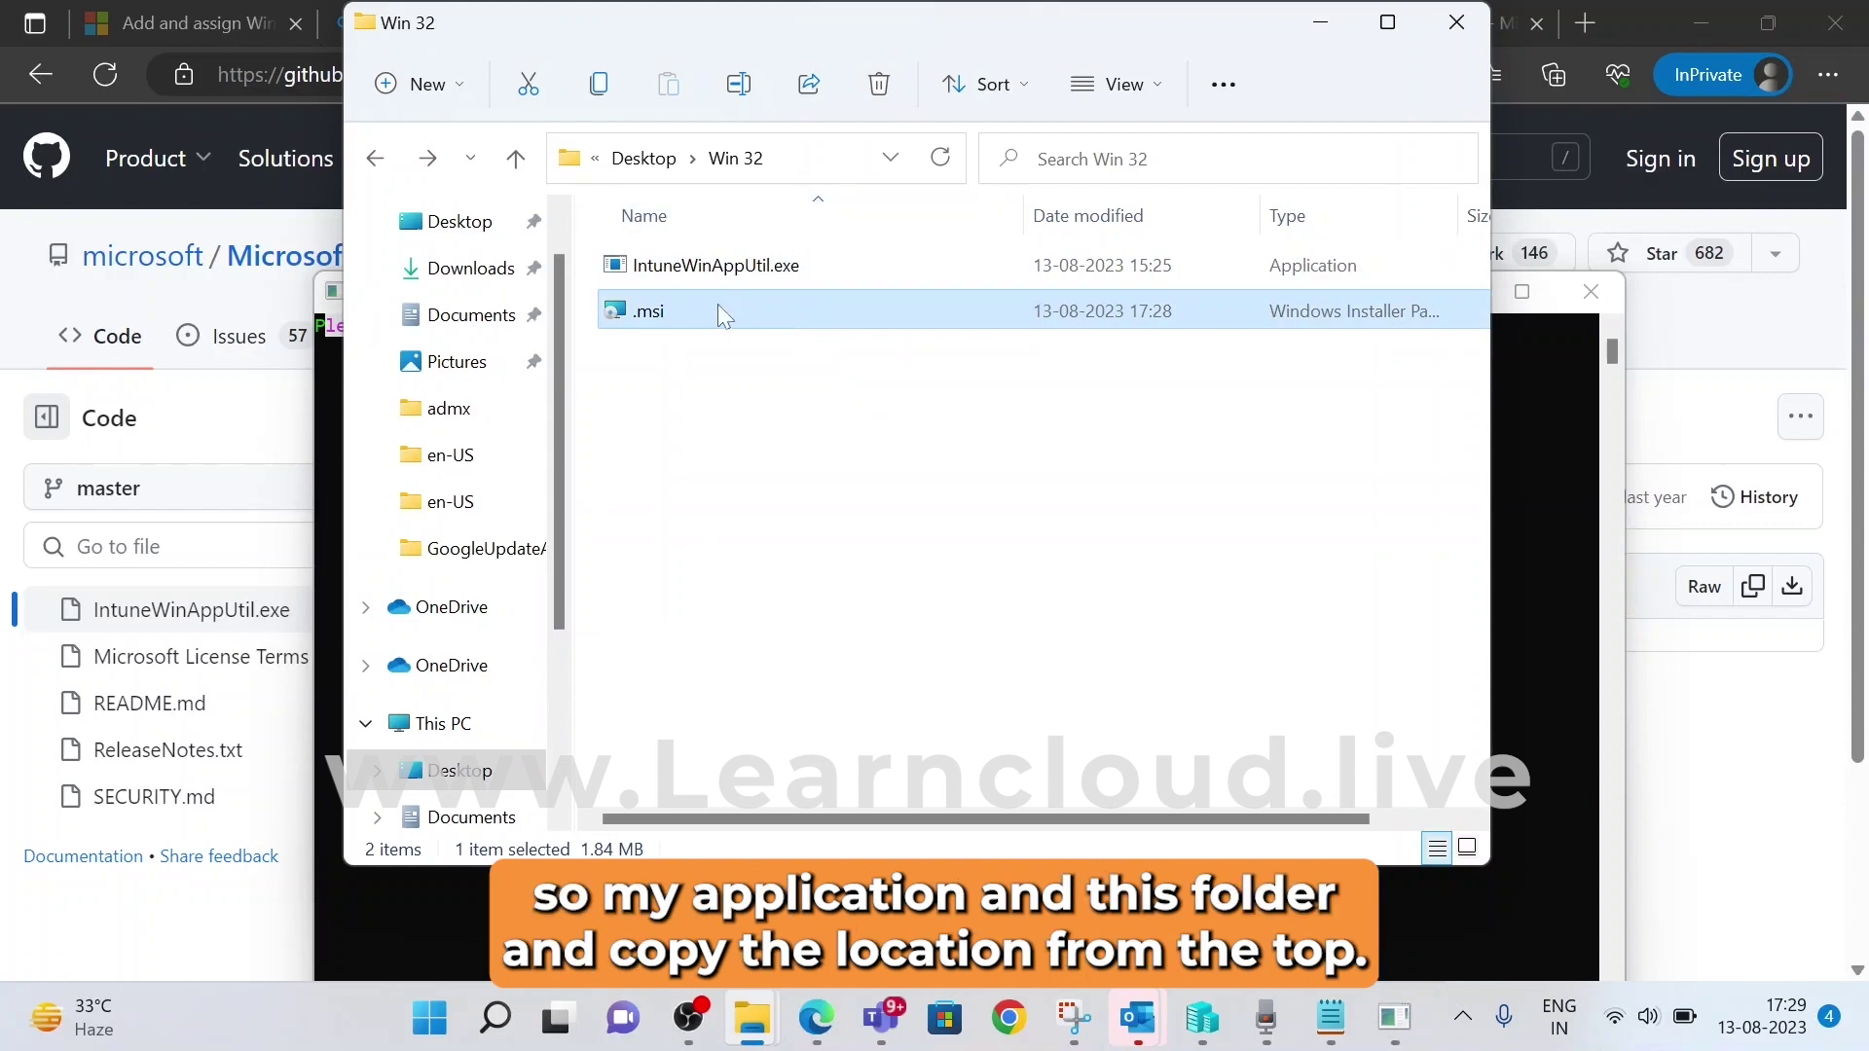
pyautogui.click(802, 175)
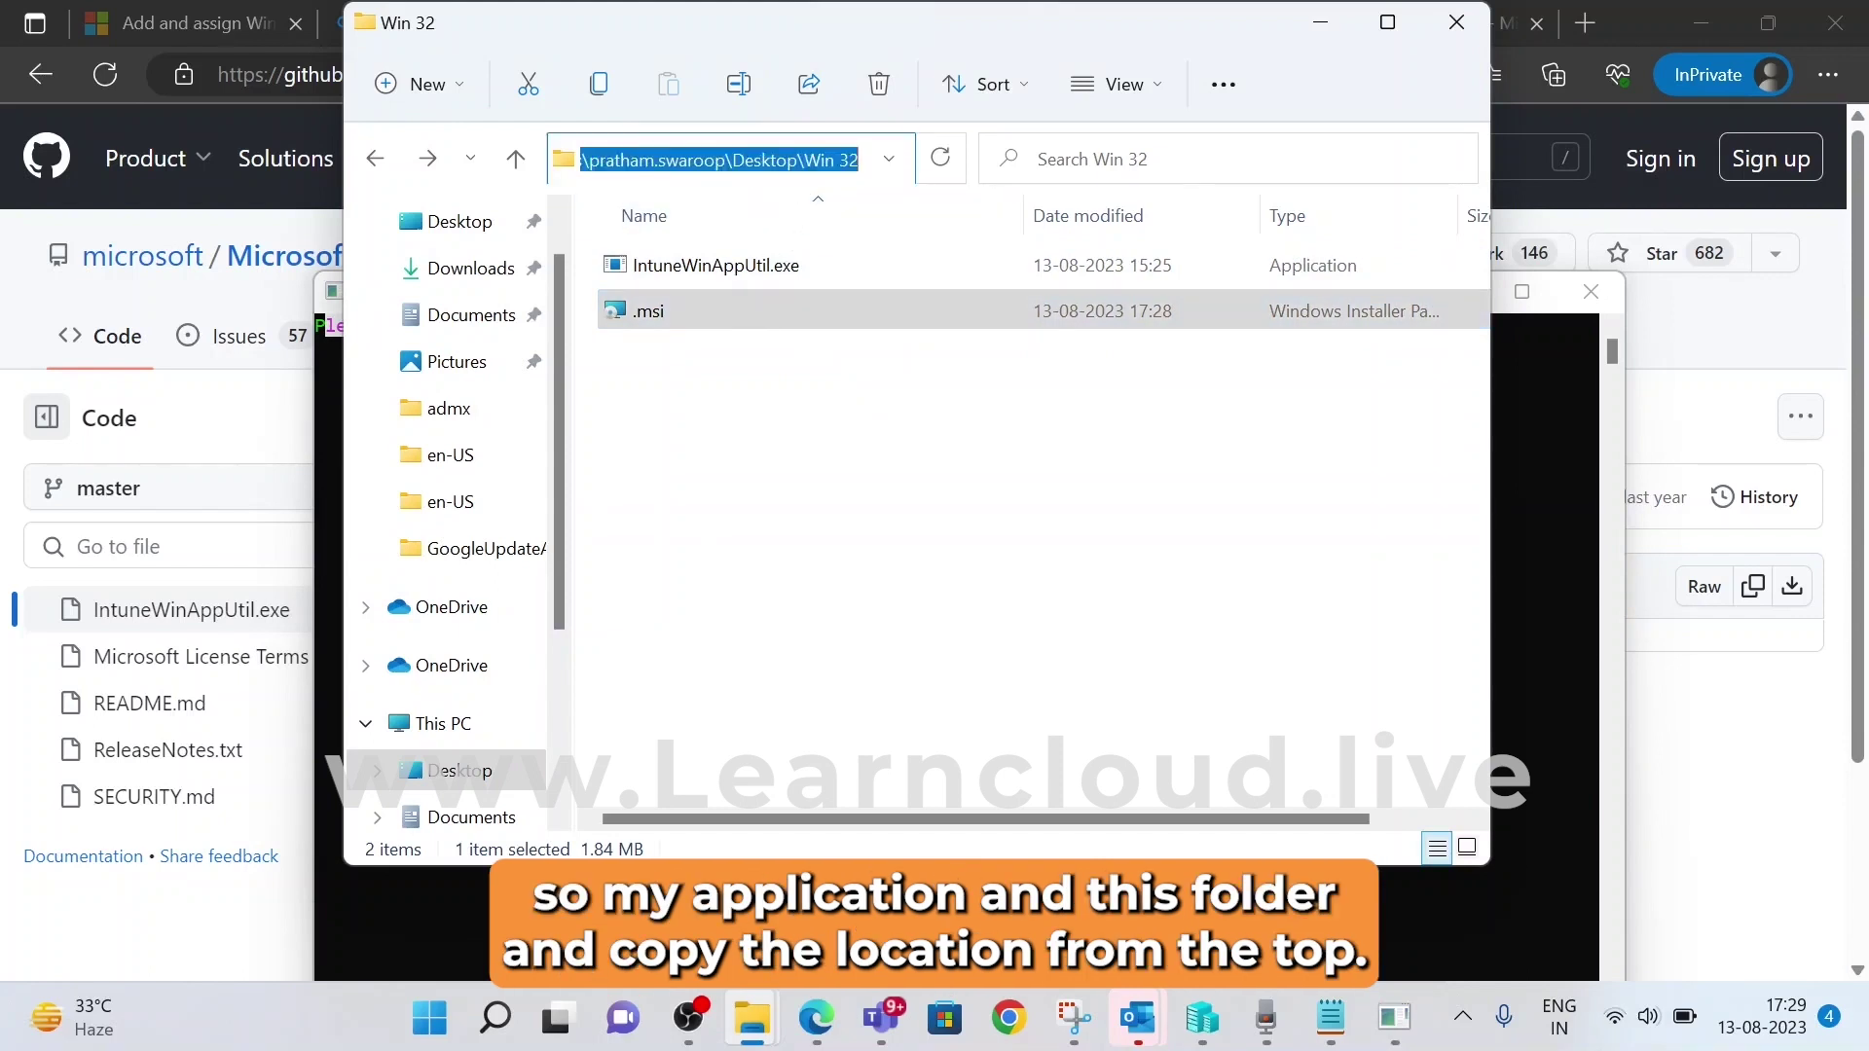
pyautogui.click(711, 310)
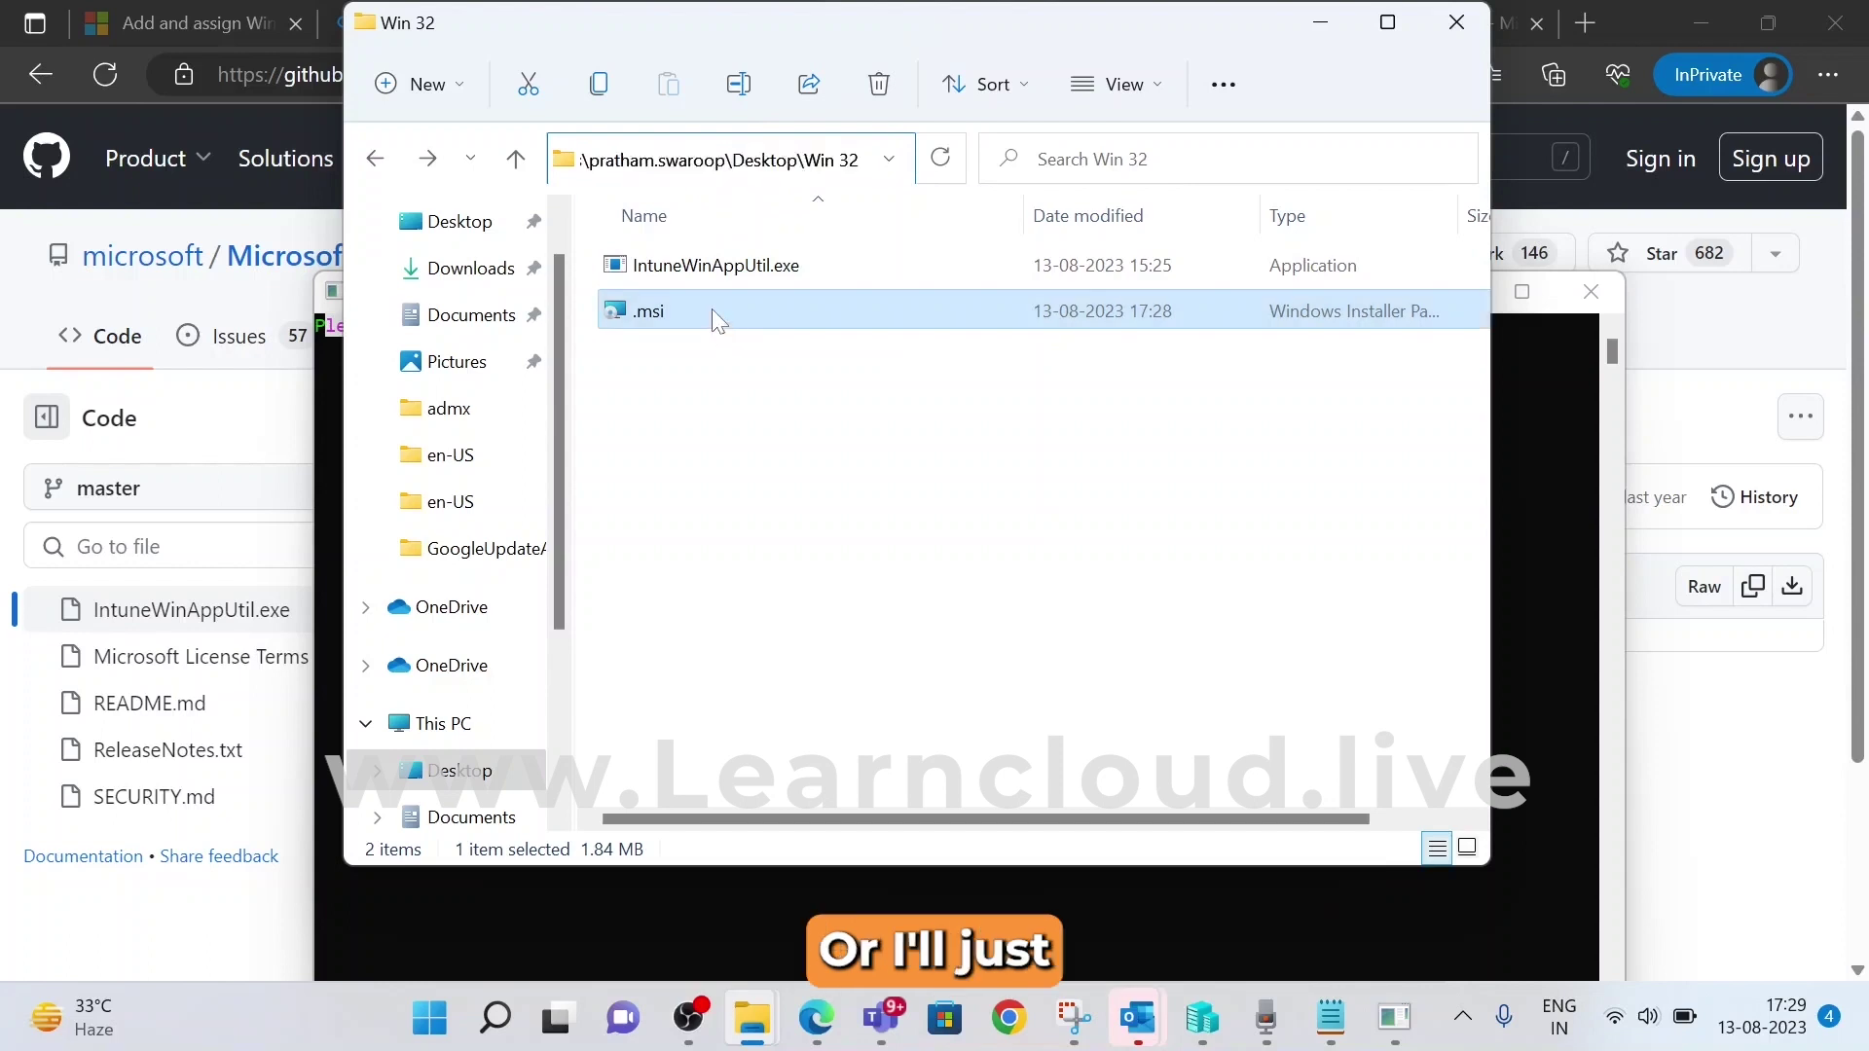
pyautogui.rightClick(710, 308)
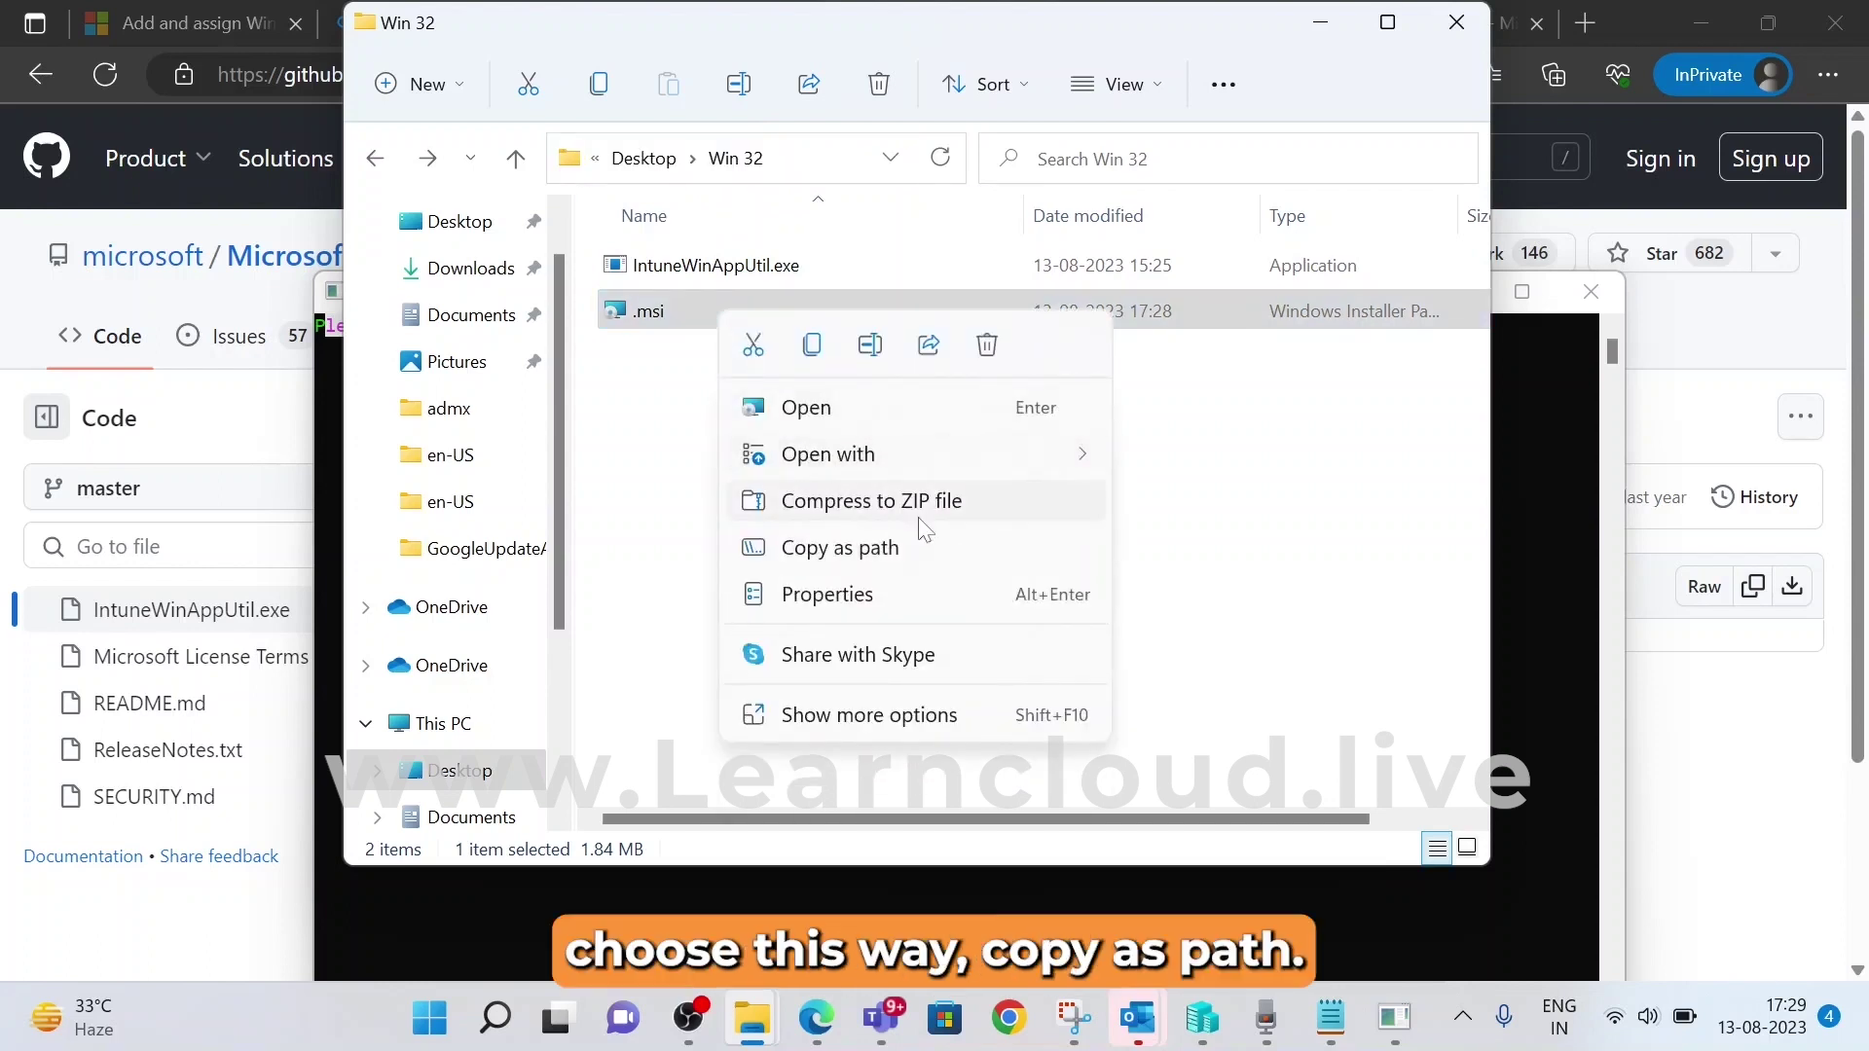
pyautogui.click(901, 555)
# Specify the desktop's Win 32 folder as the source folder, trimming the .msi file name and the quotes from the copied path
pyautogui.click(626, 873)
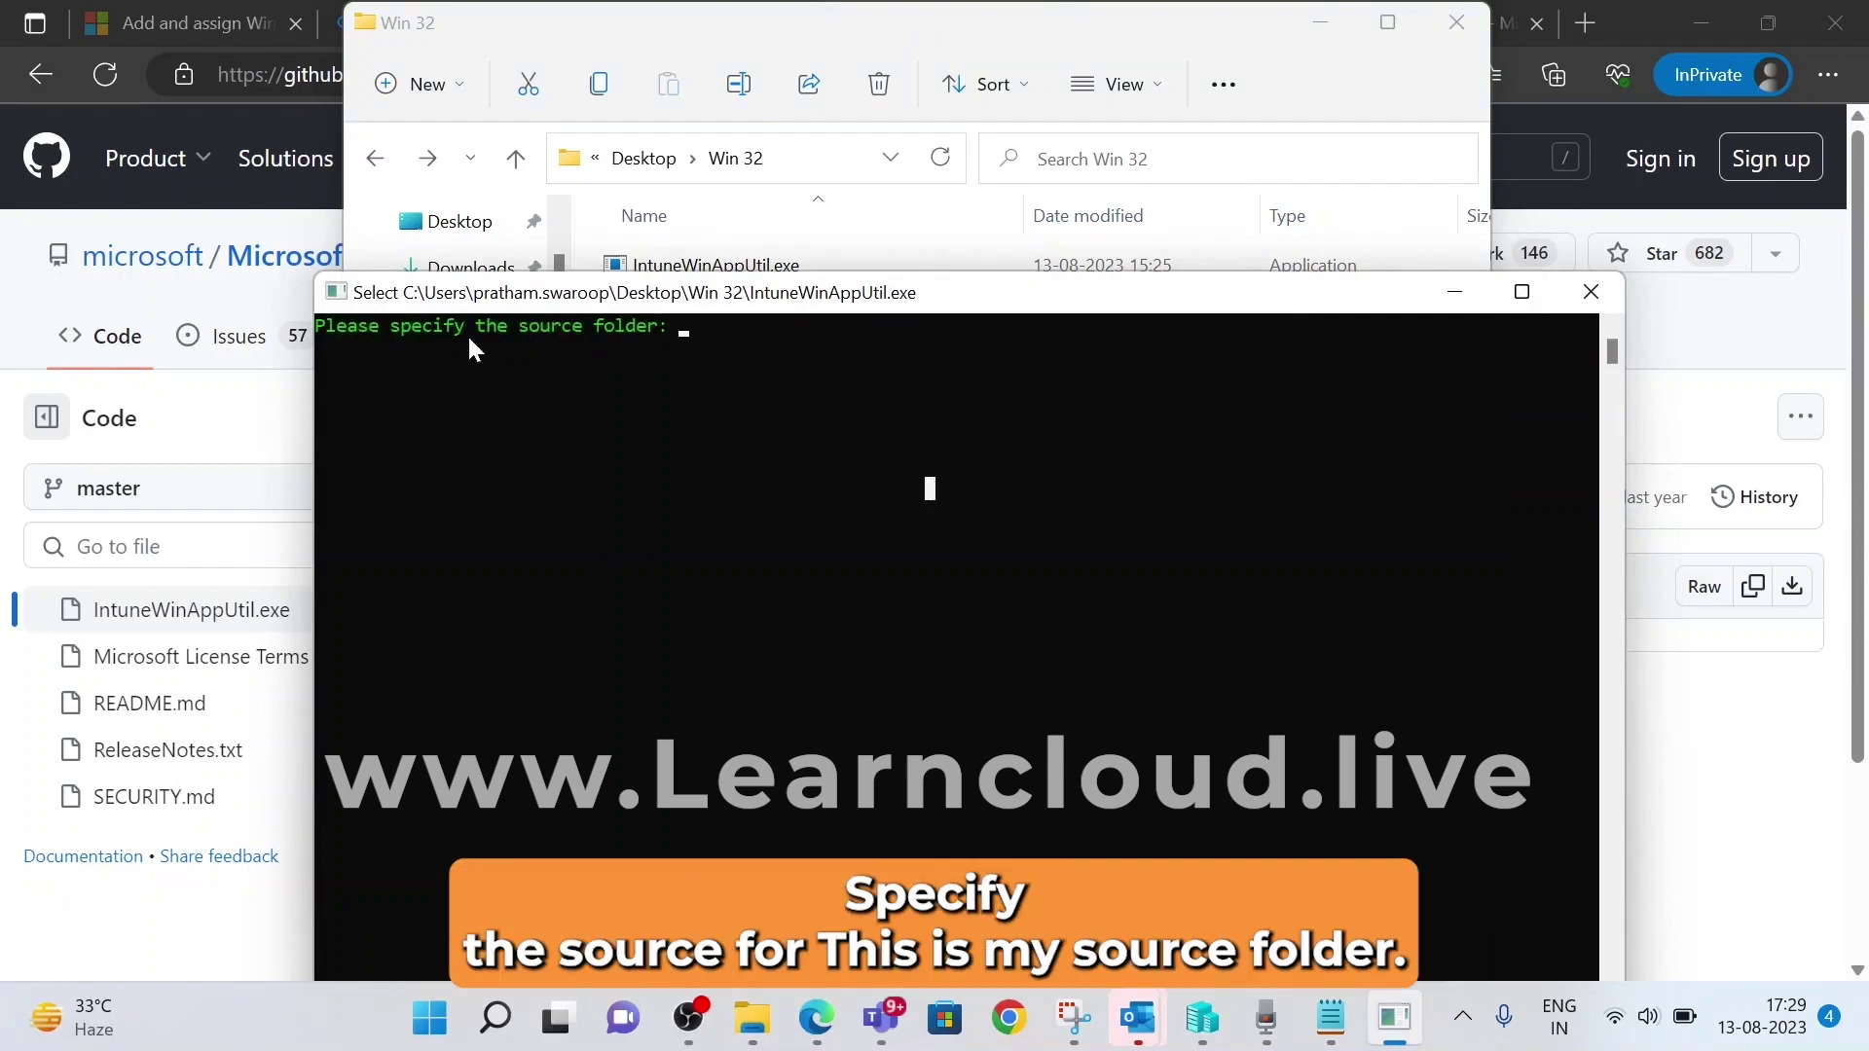
pyautogui.rightClick(763, 331)
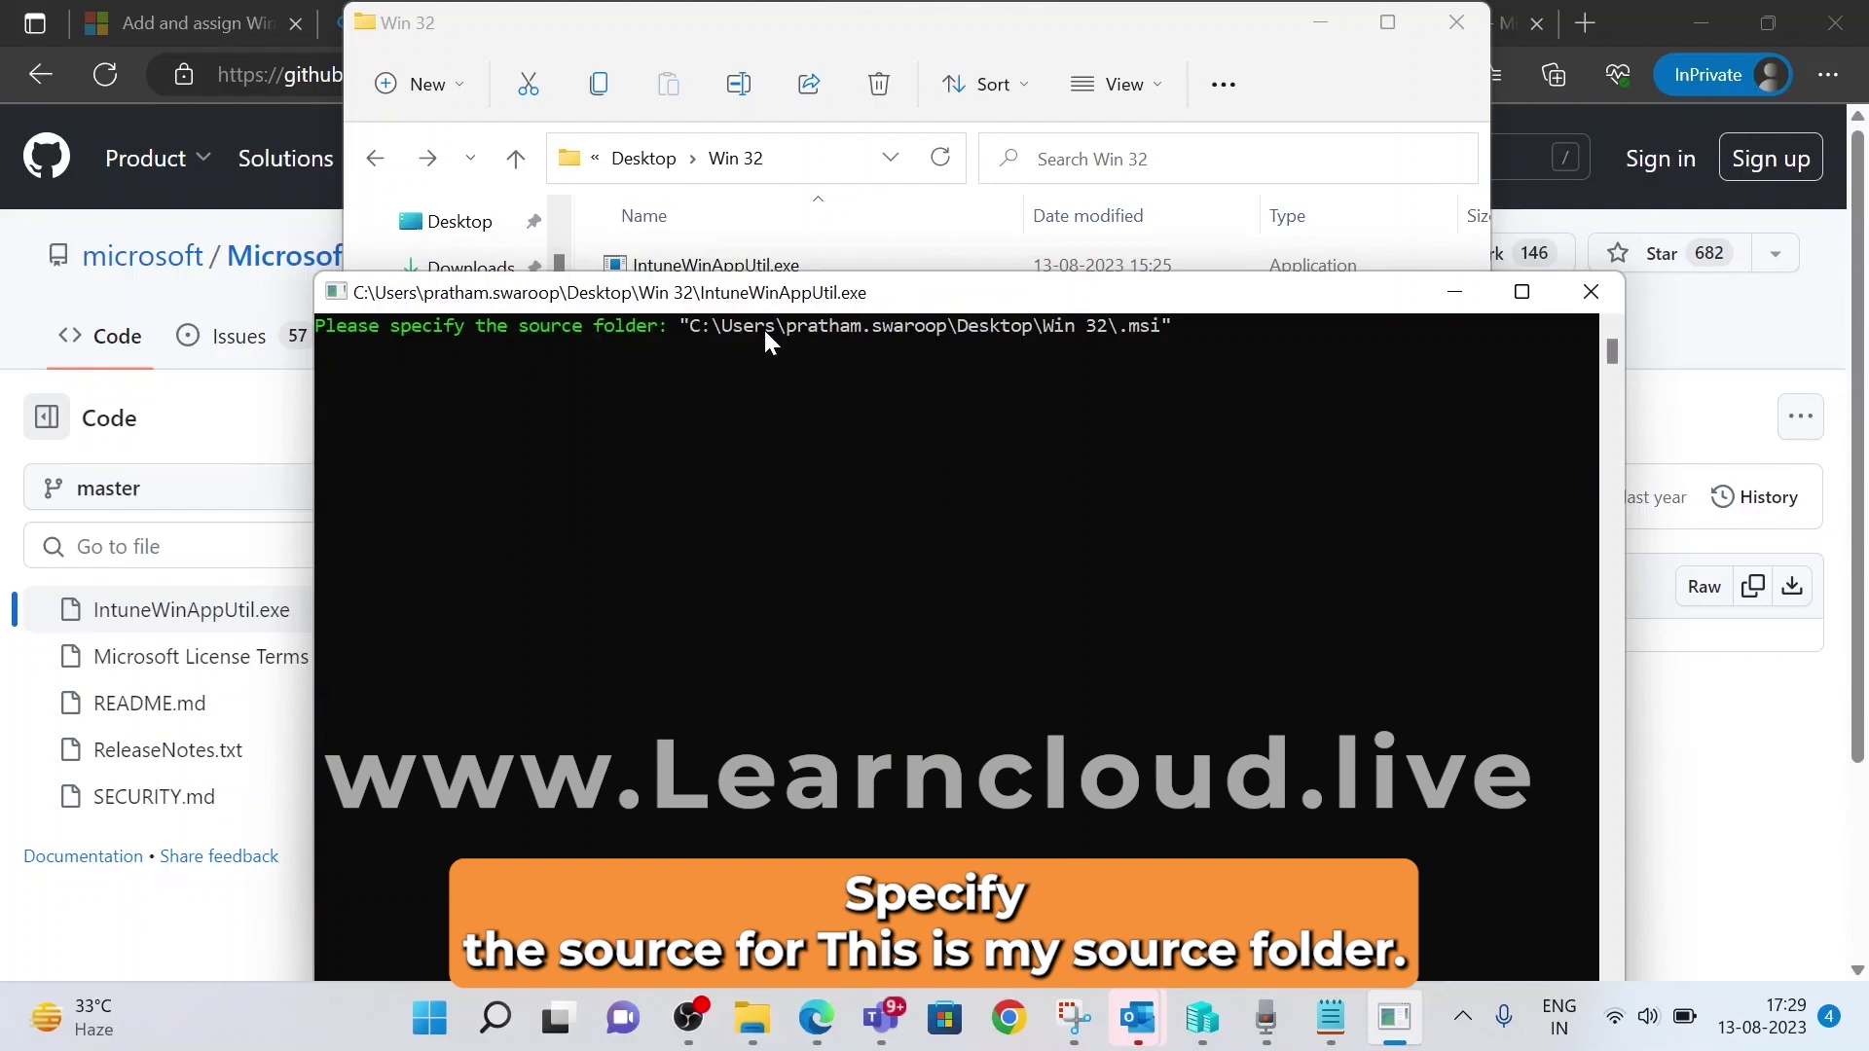
pyautogui.press('BackSpace')
pyautogui.press('BackSpace')
pyautogui.press('BackSpace')
pyautogui.press('BackSpace')
pyautogui.press('BackSpace')
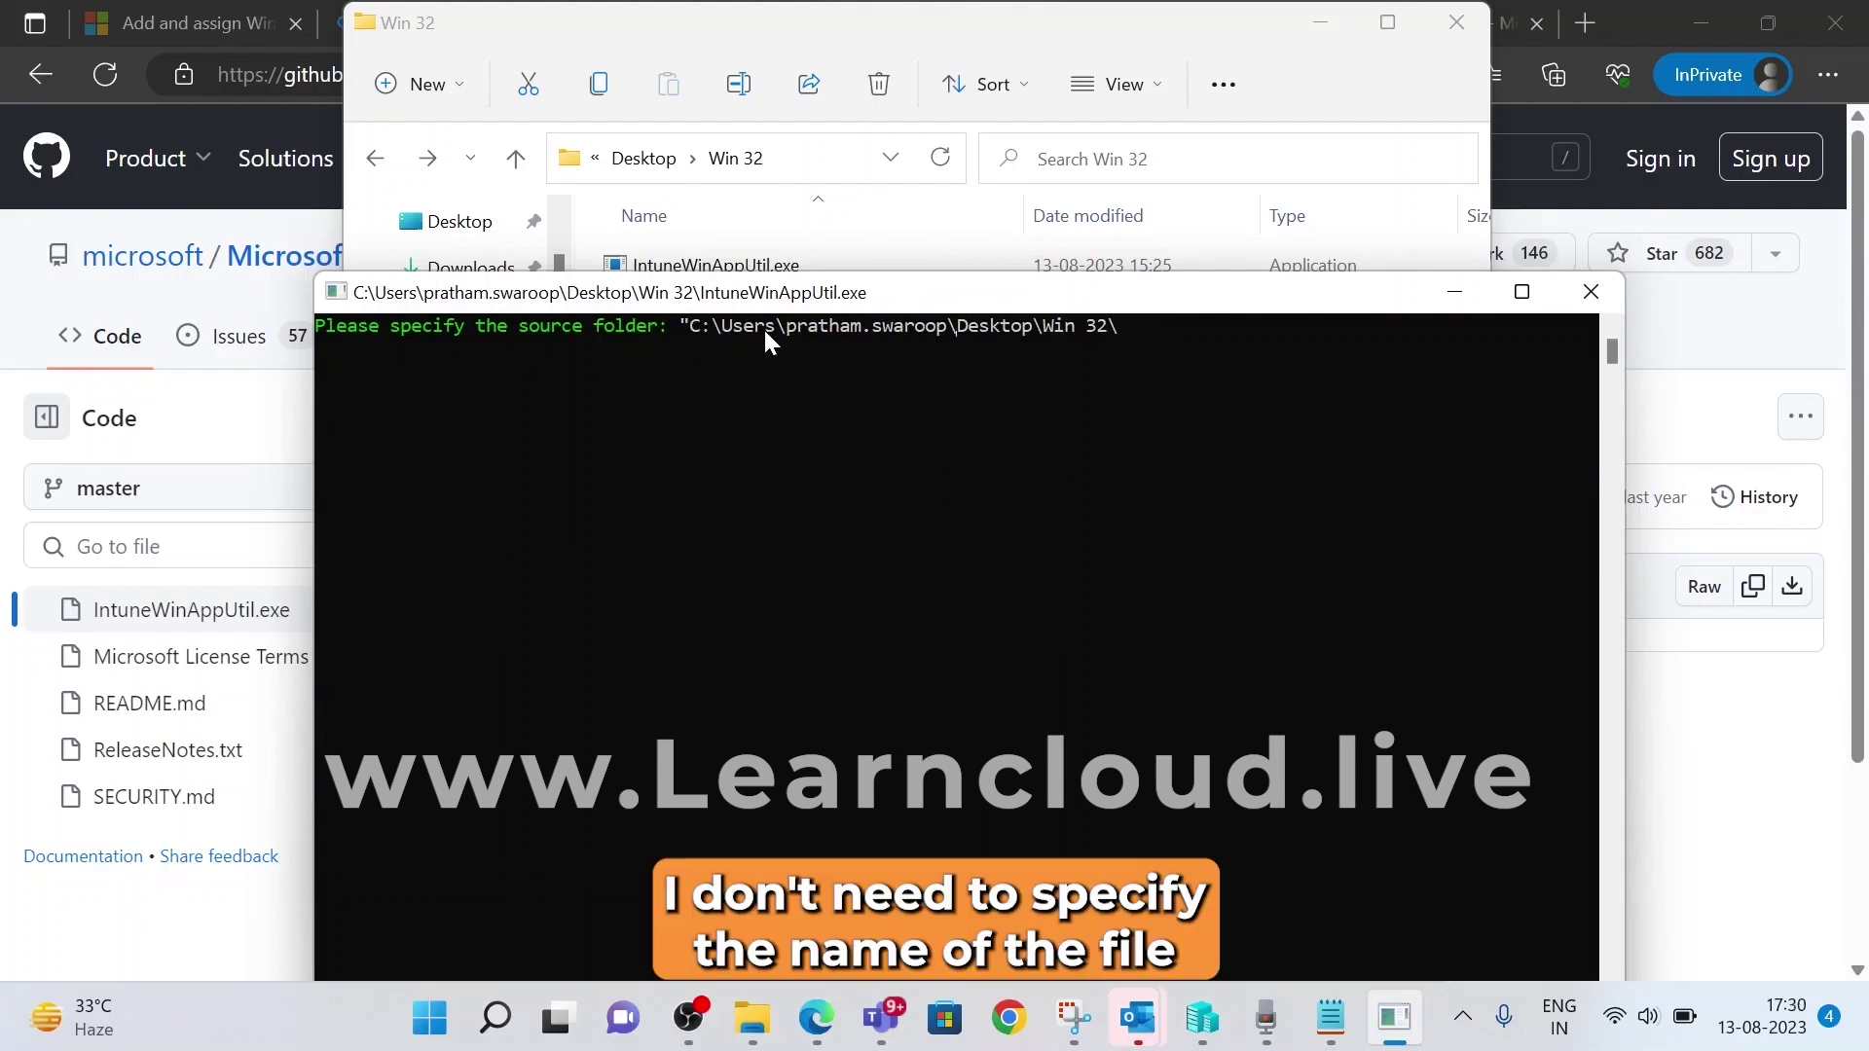
pyautogui.press('Home')
pyautogui.press('Delete')
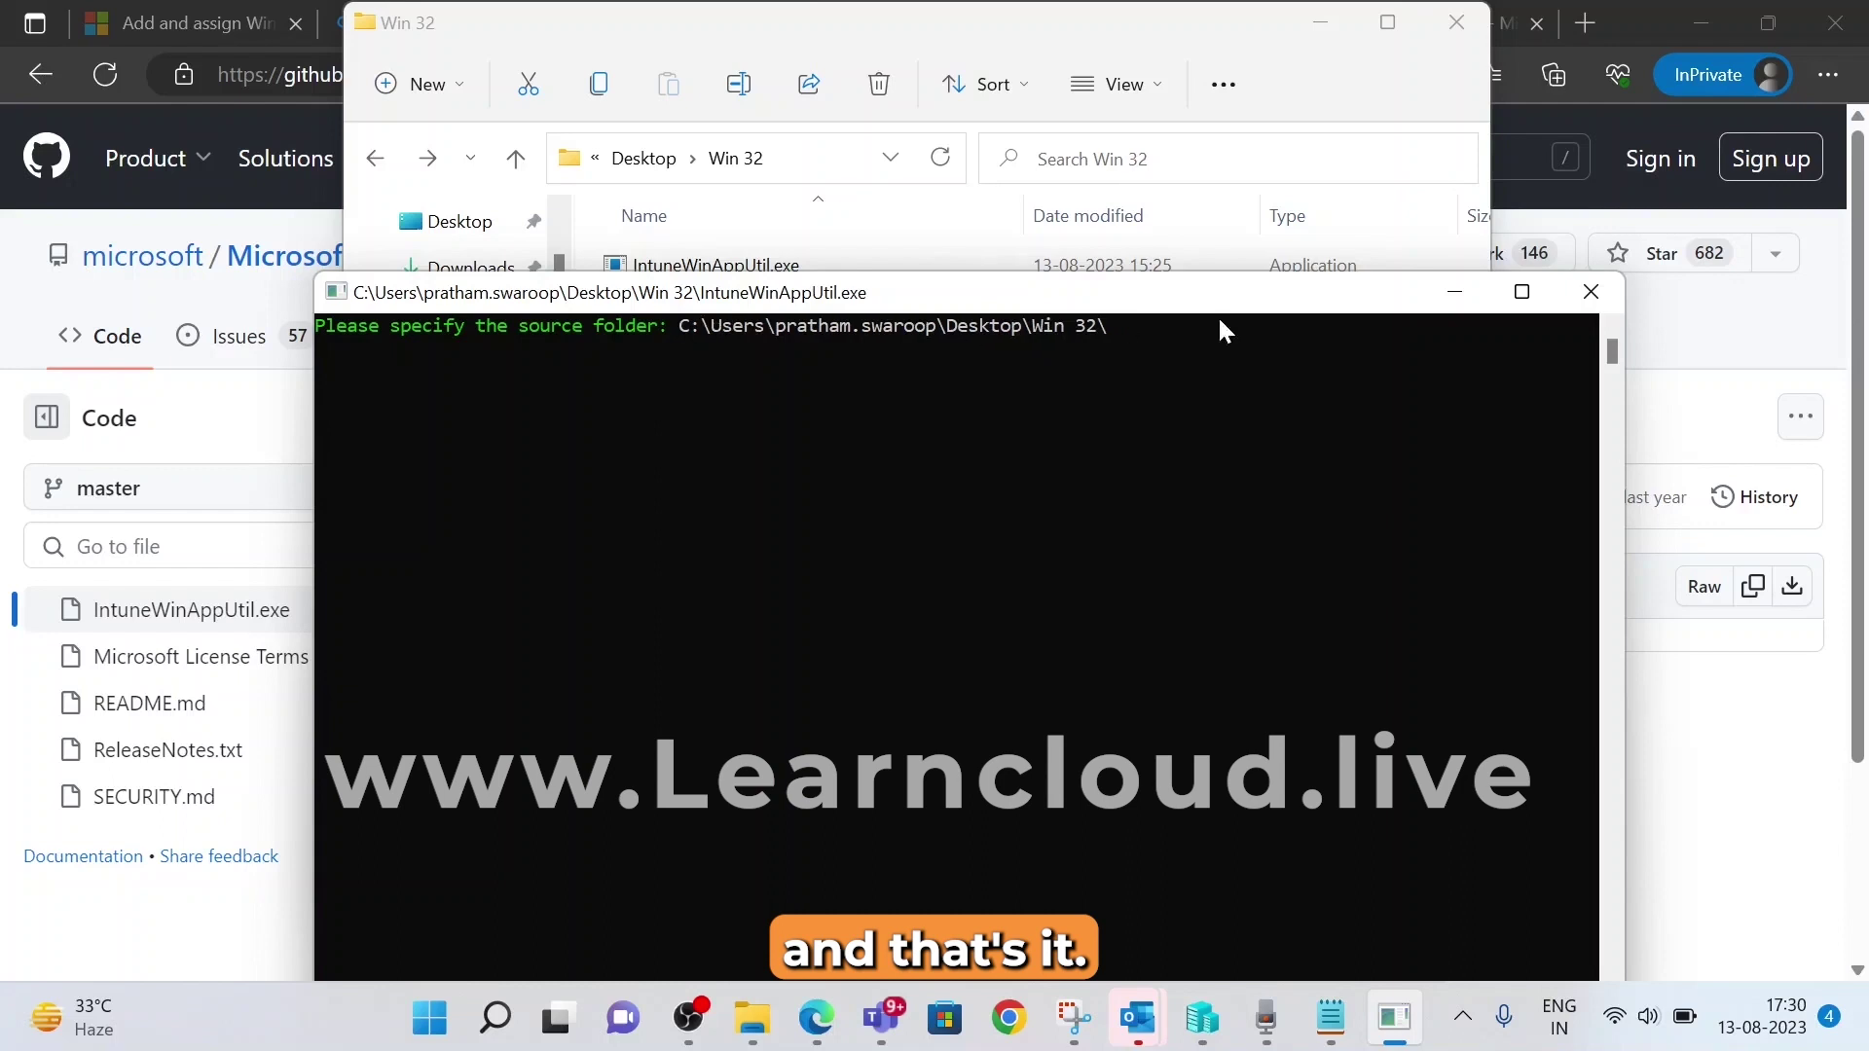
pyautogui.click(1261, 331)
pyautogui.press('Return')
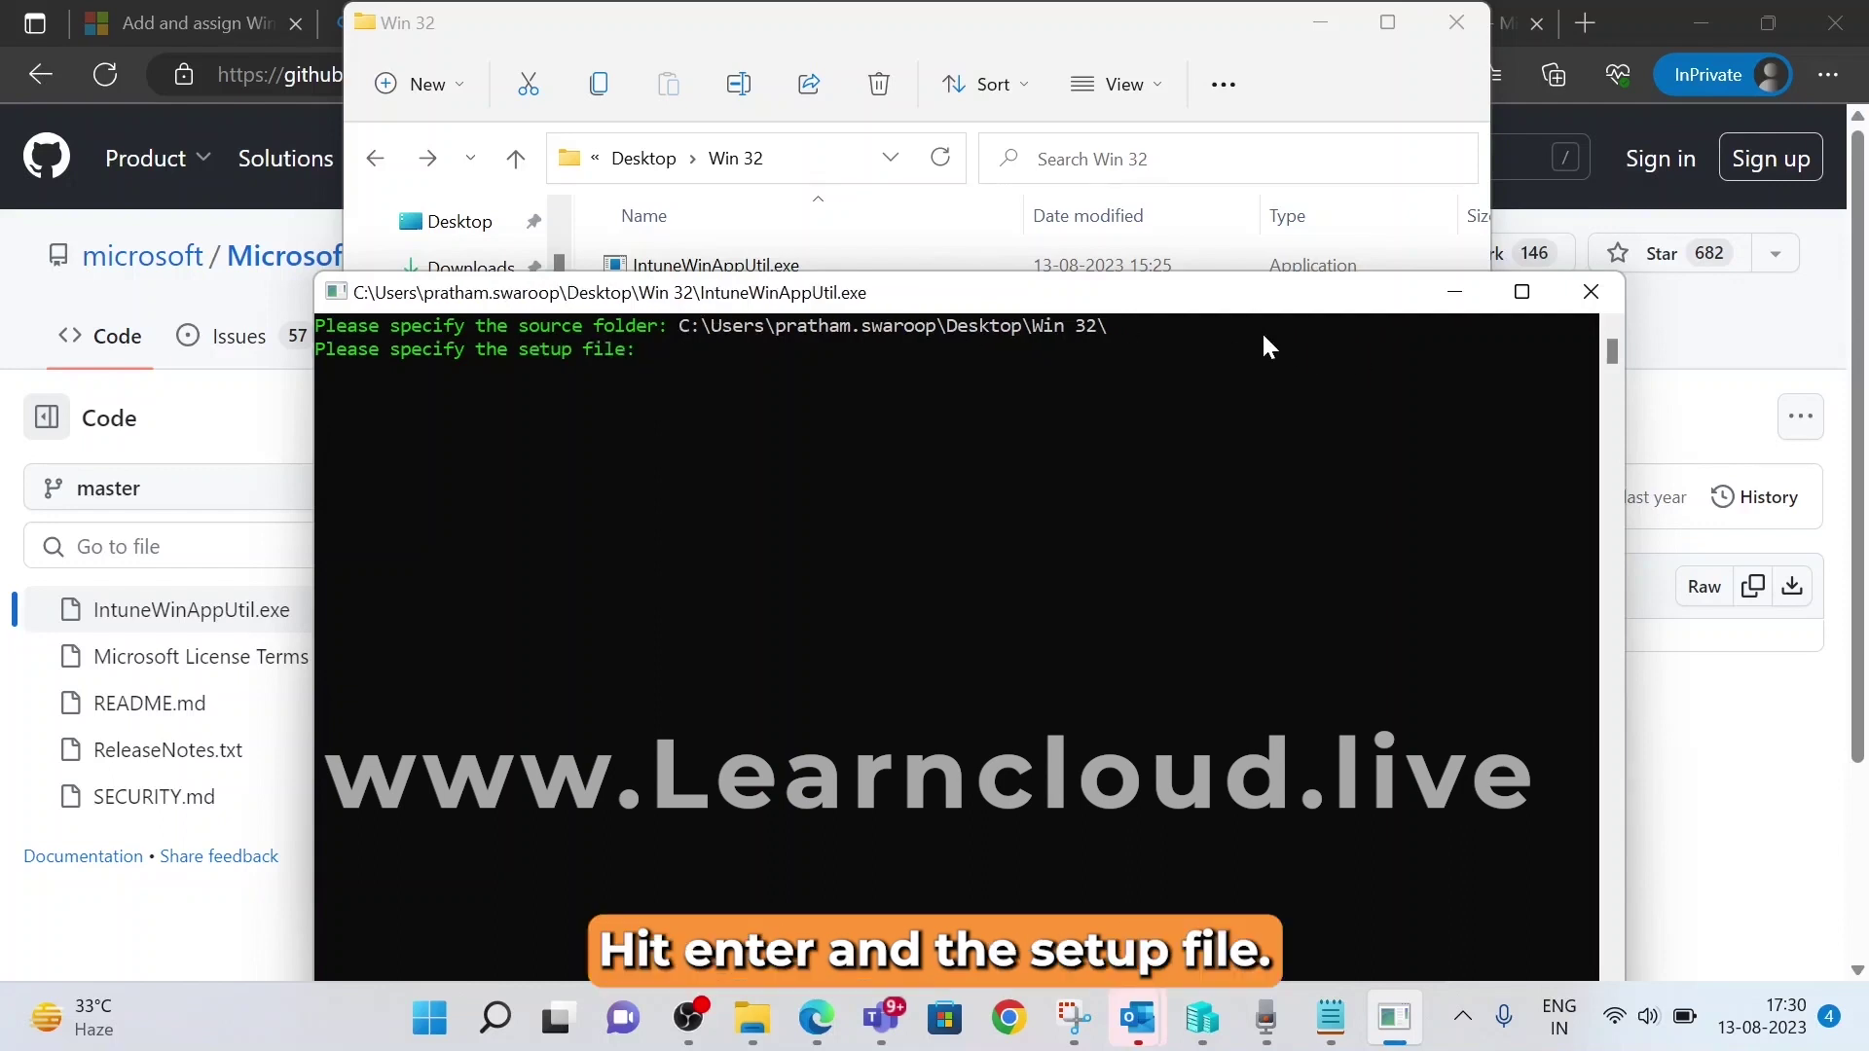
# Copy the .msi package's path from the Win 32 folder and submit it as the setup file
pyautogui.click(849, 251)
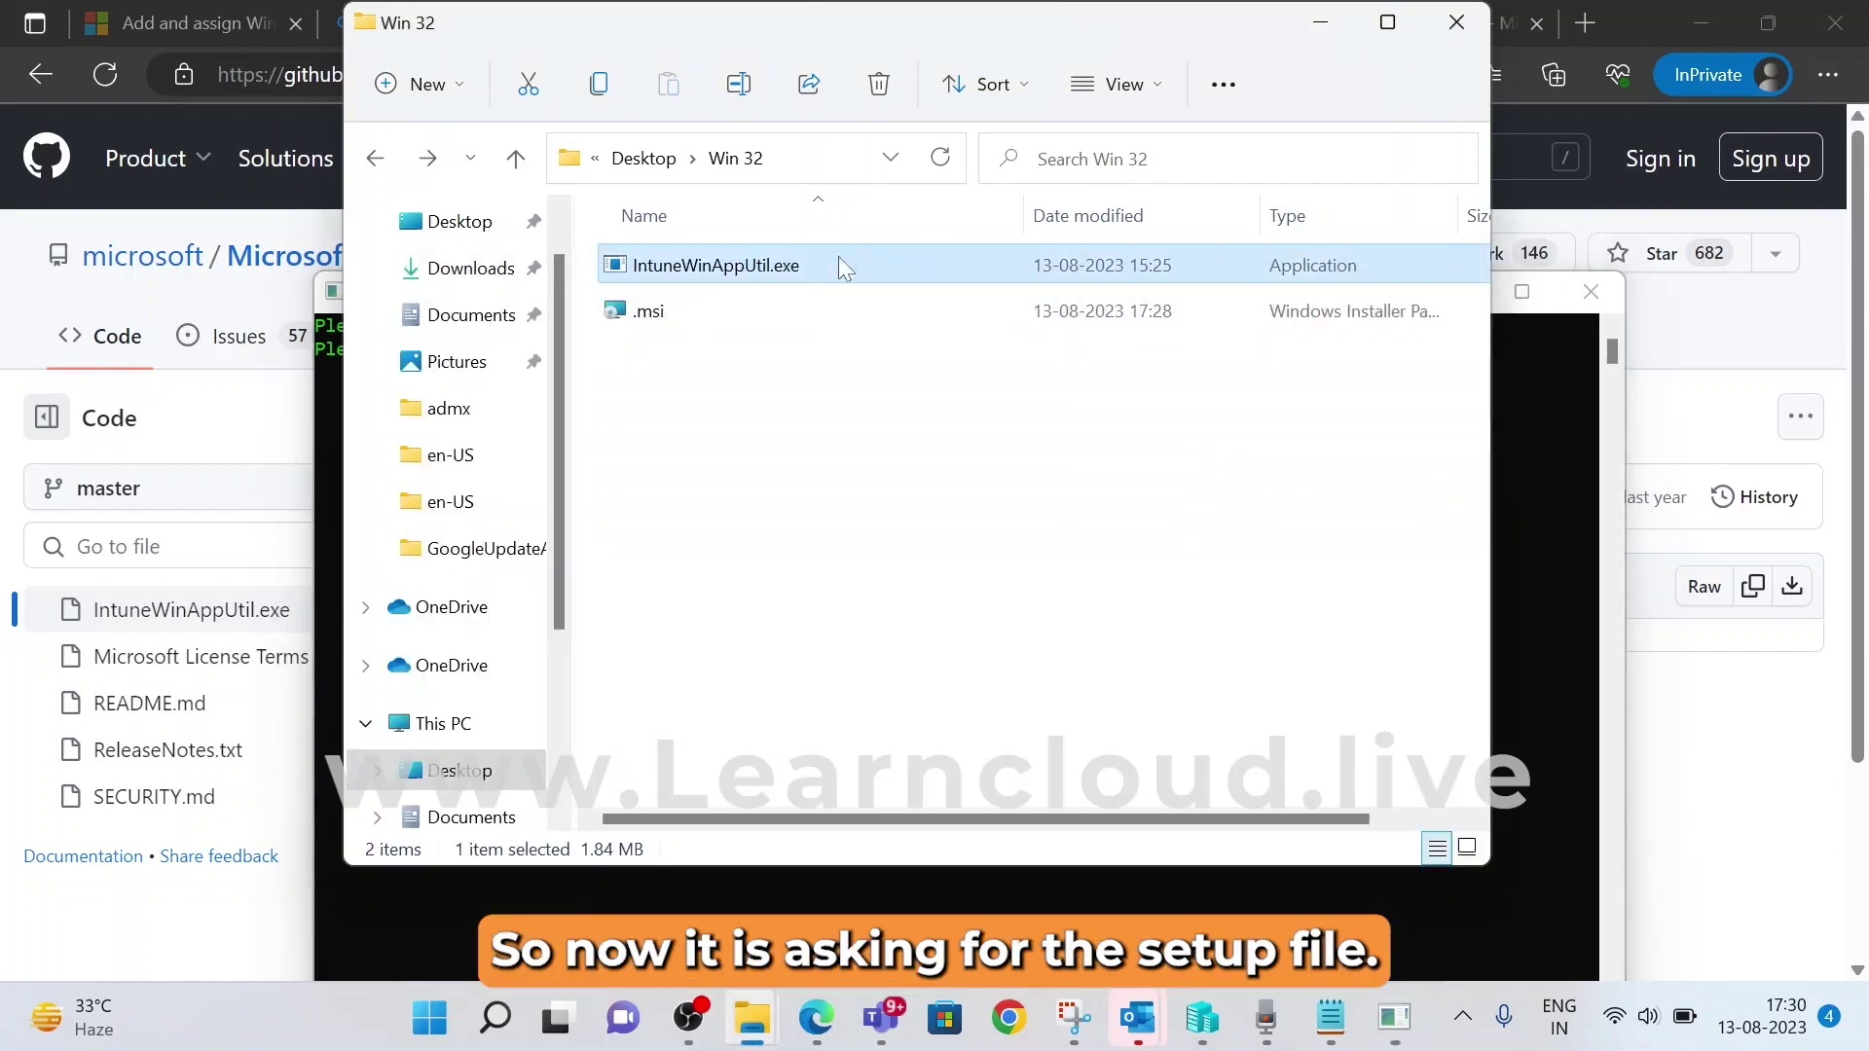
pyautogui.click(743, 302)
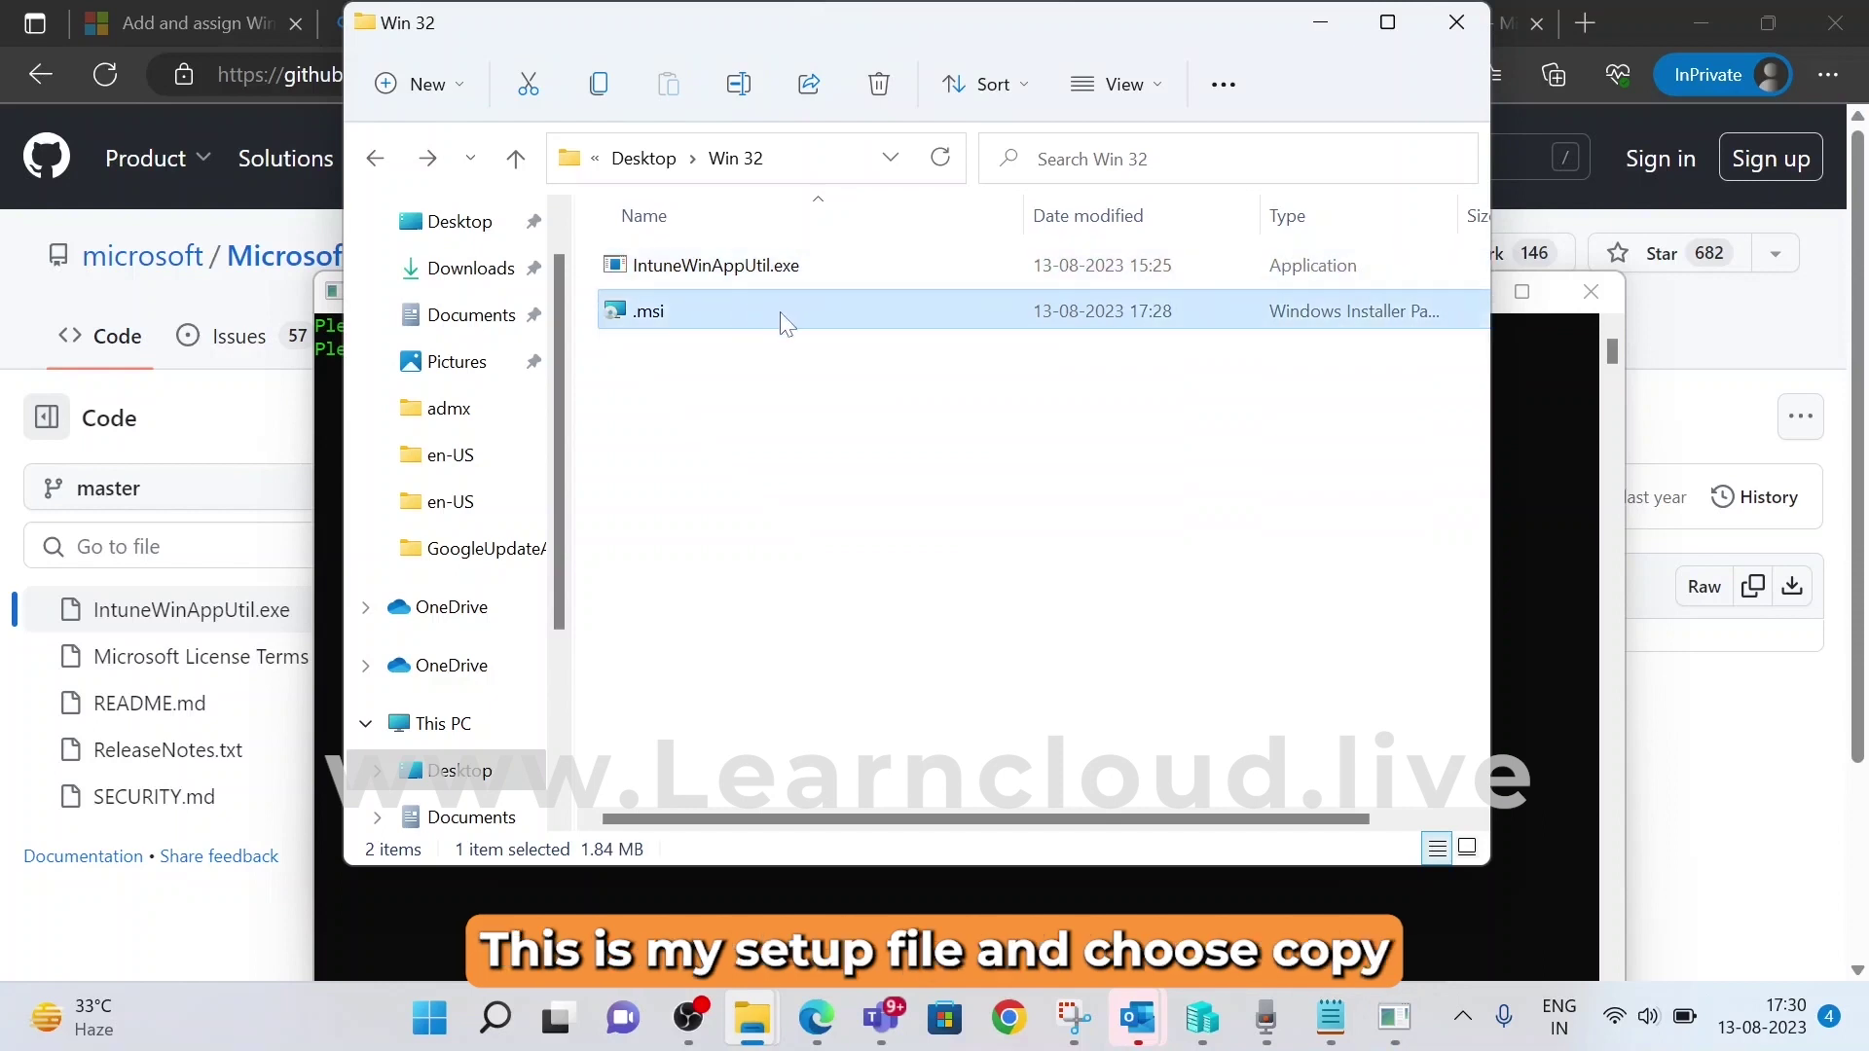
pyautogui.rightClick(742, 317)
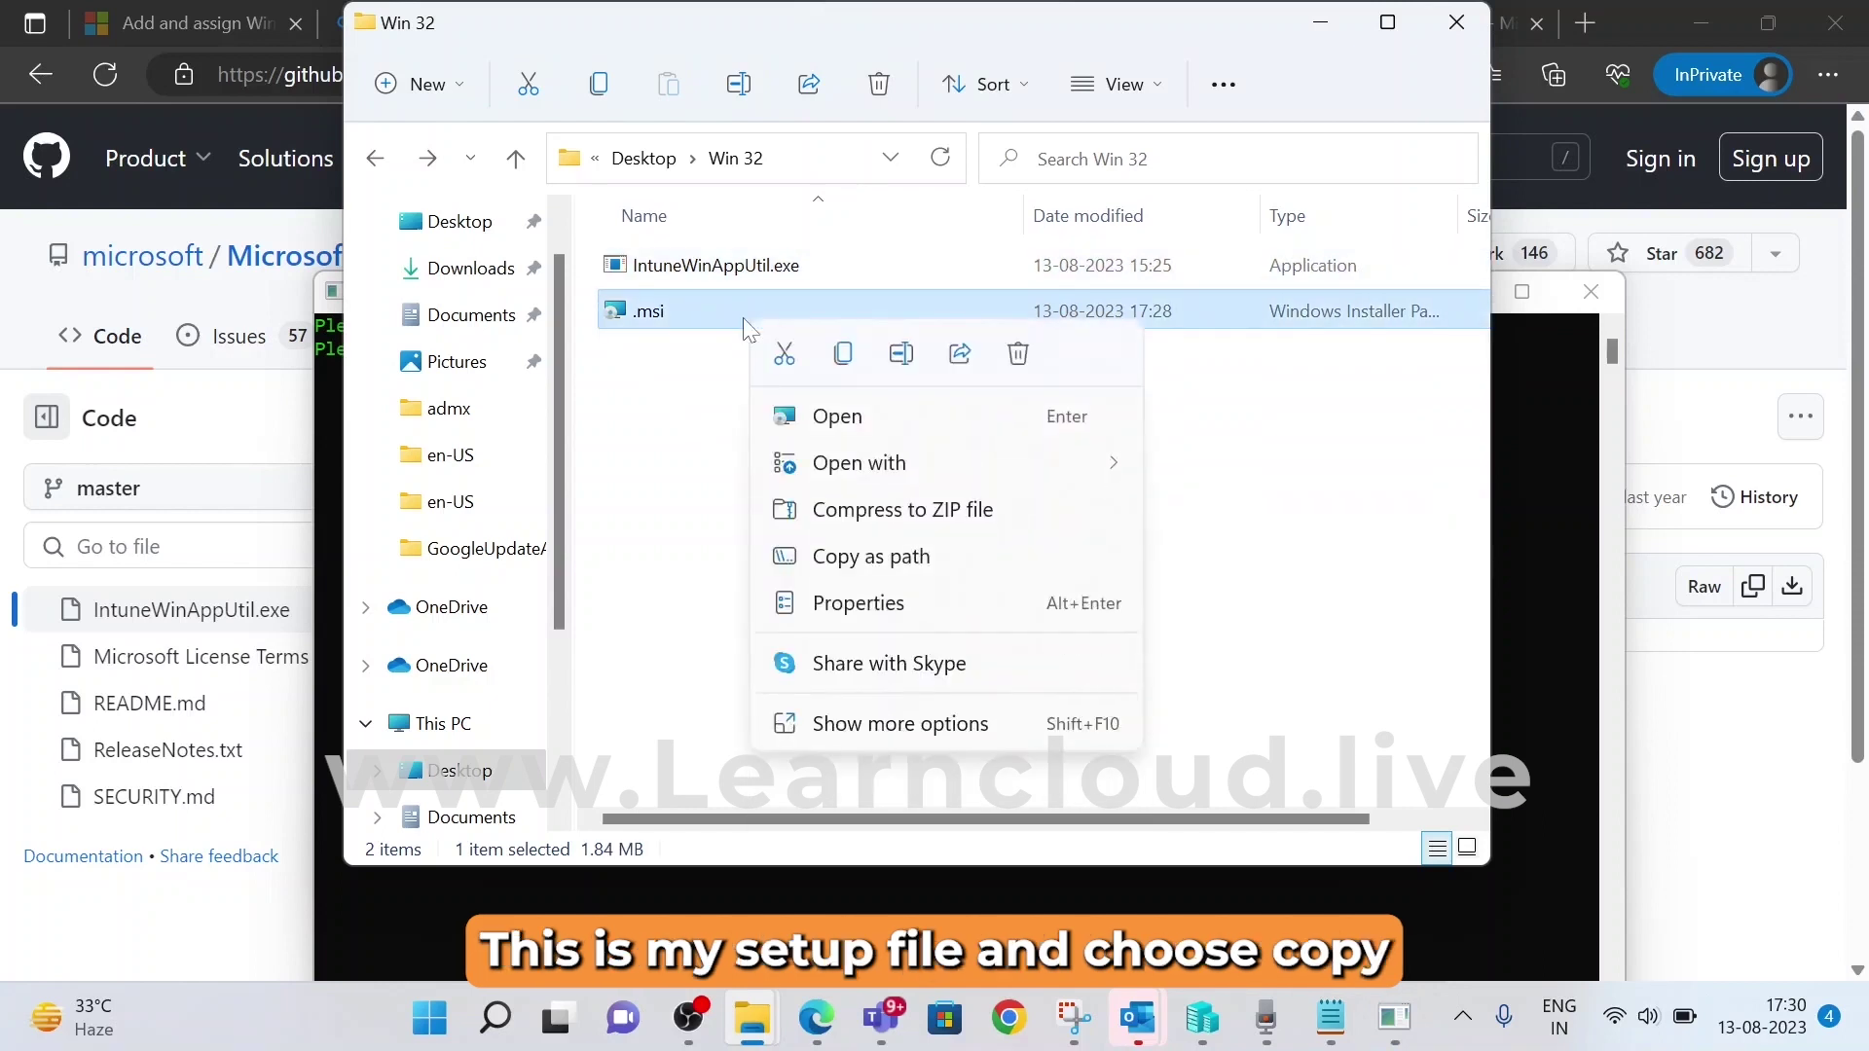
pyautogui.click(928, 557)
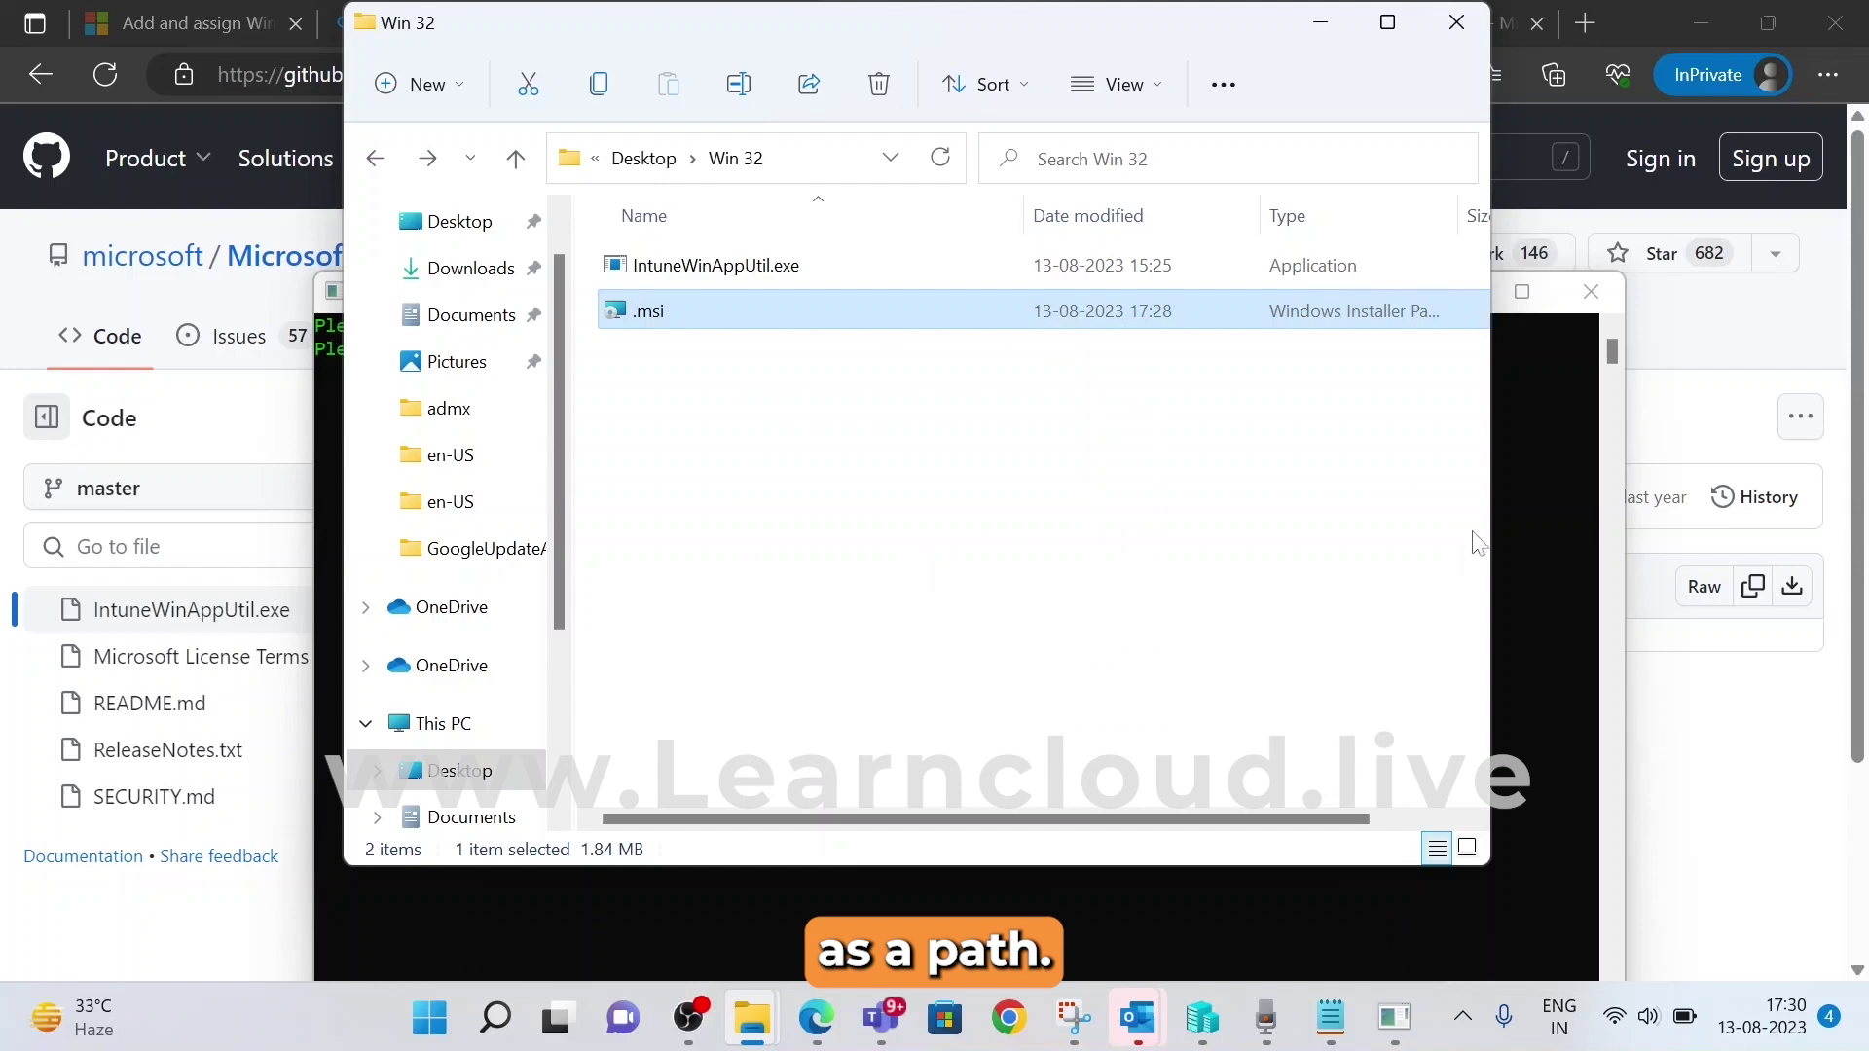
pyautogui.click(1504, 545)
pyautogui.hotkey('ctrl', 'v')
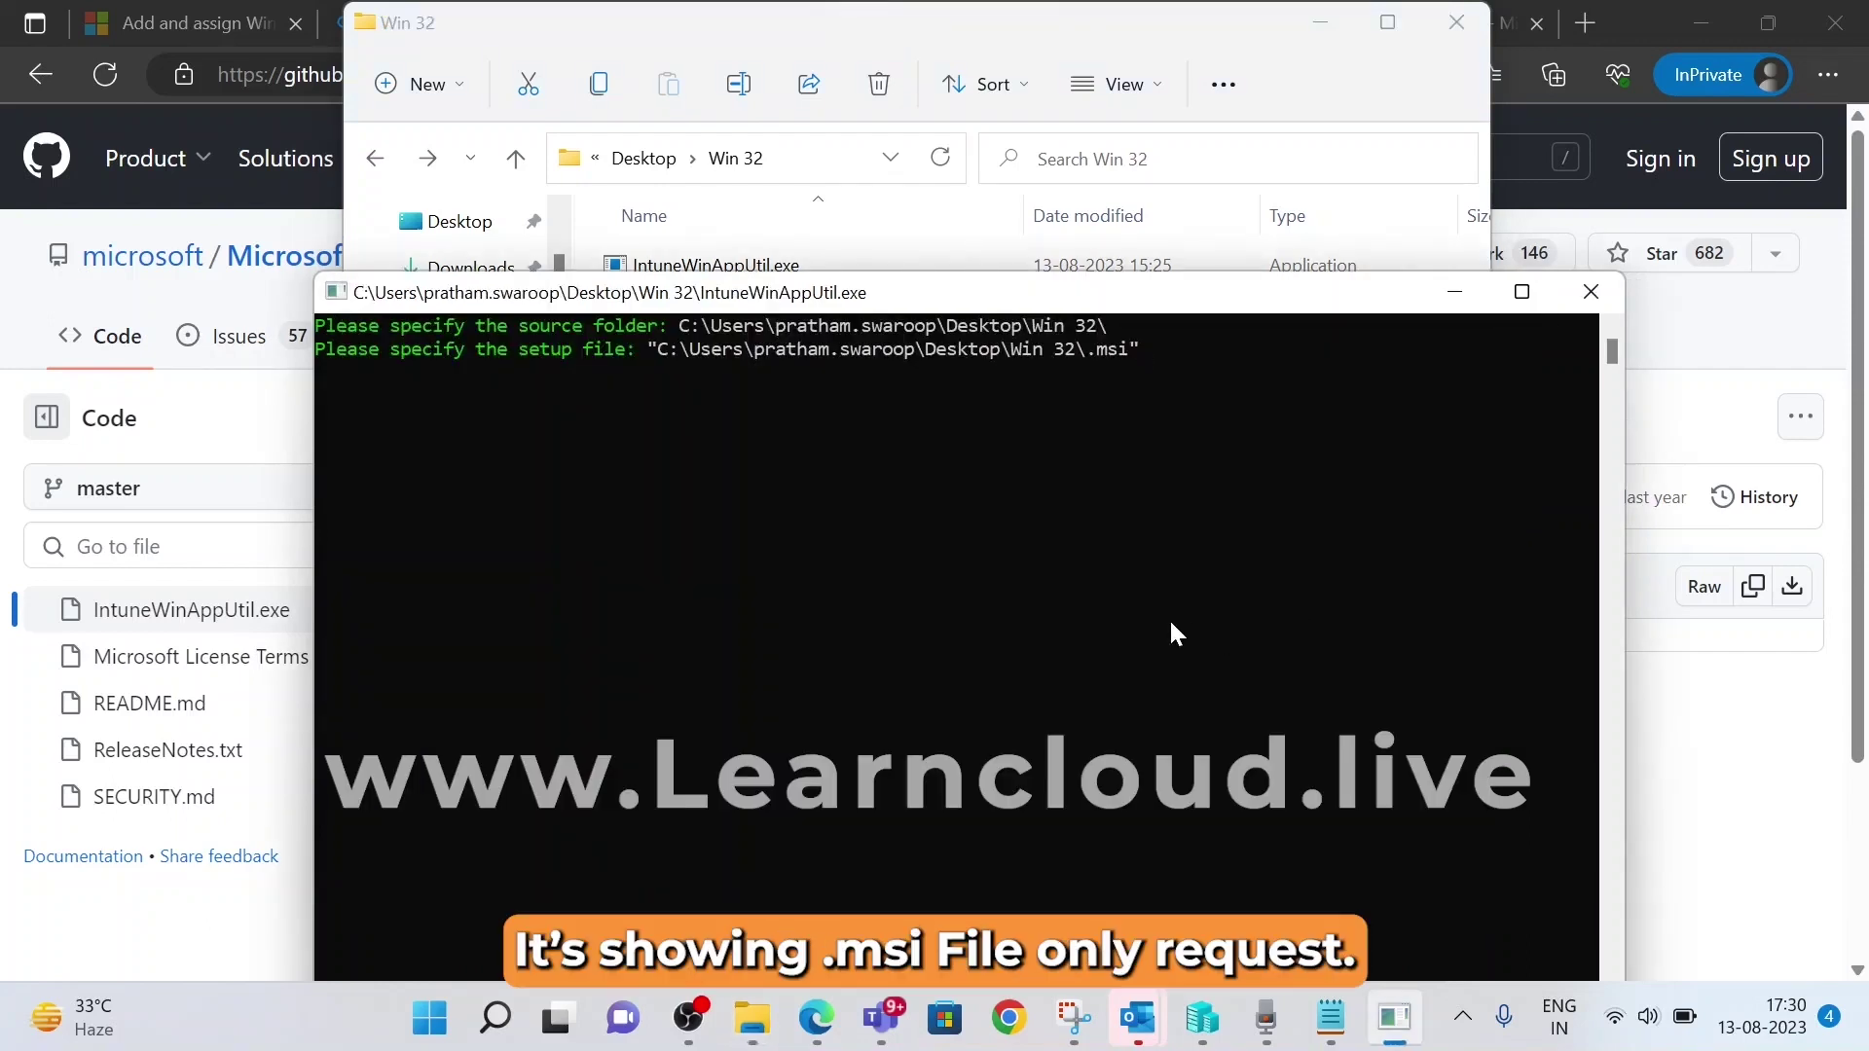
pyautogui.click(858, 255)
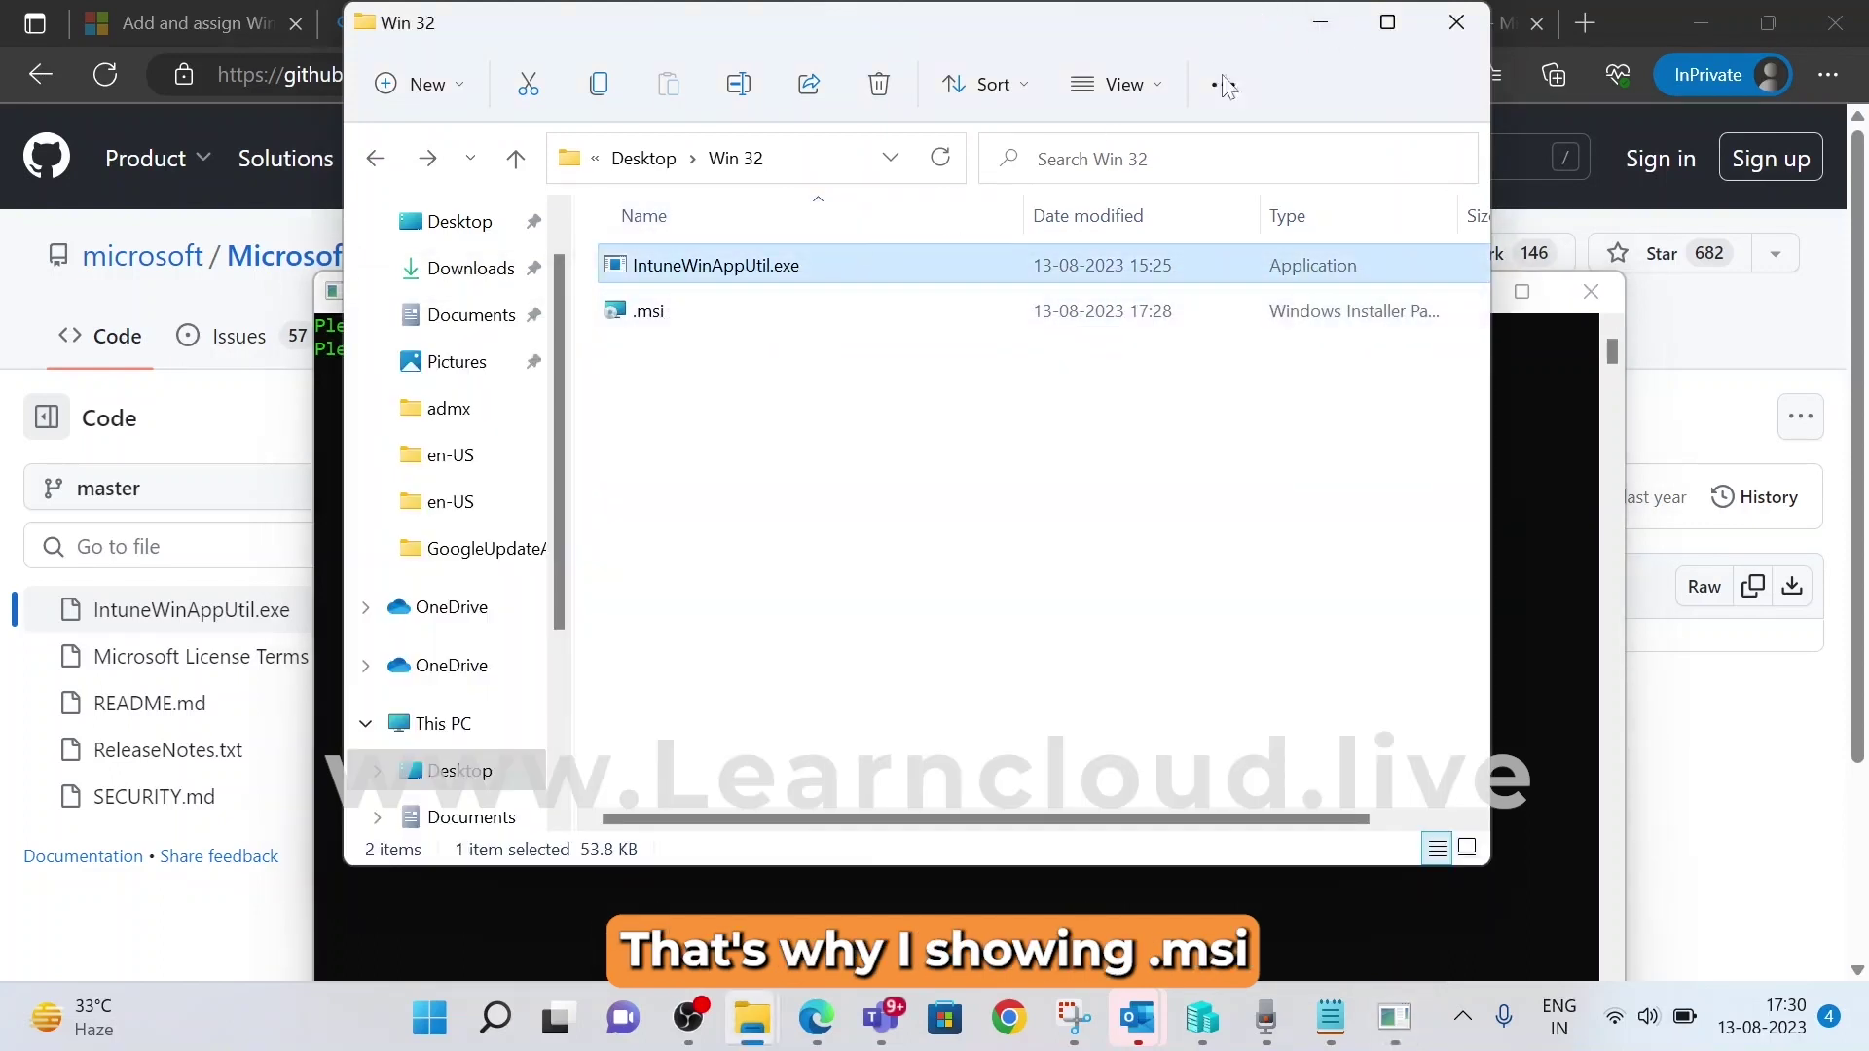
pyautogui.click(1322, 24)
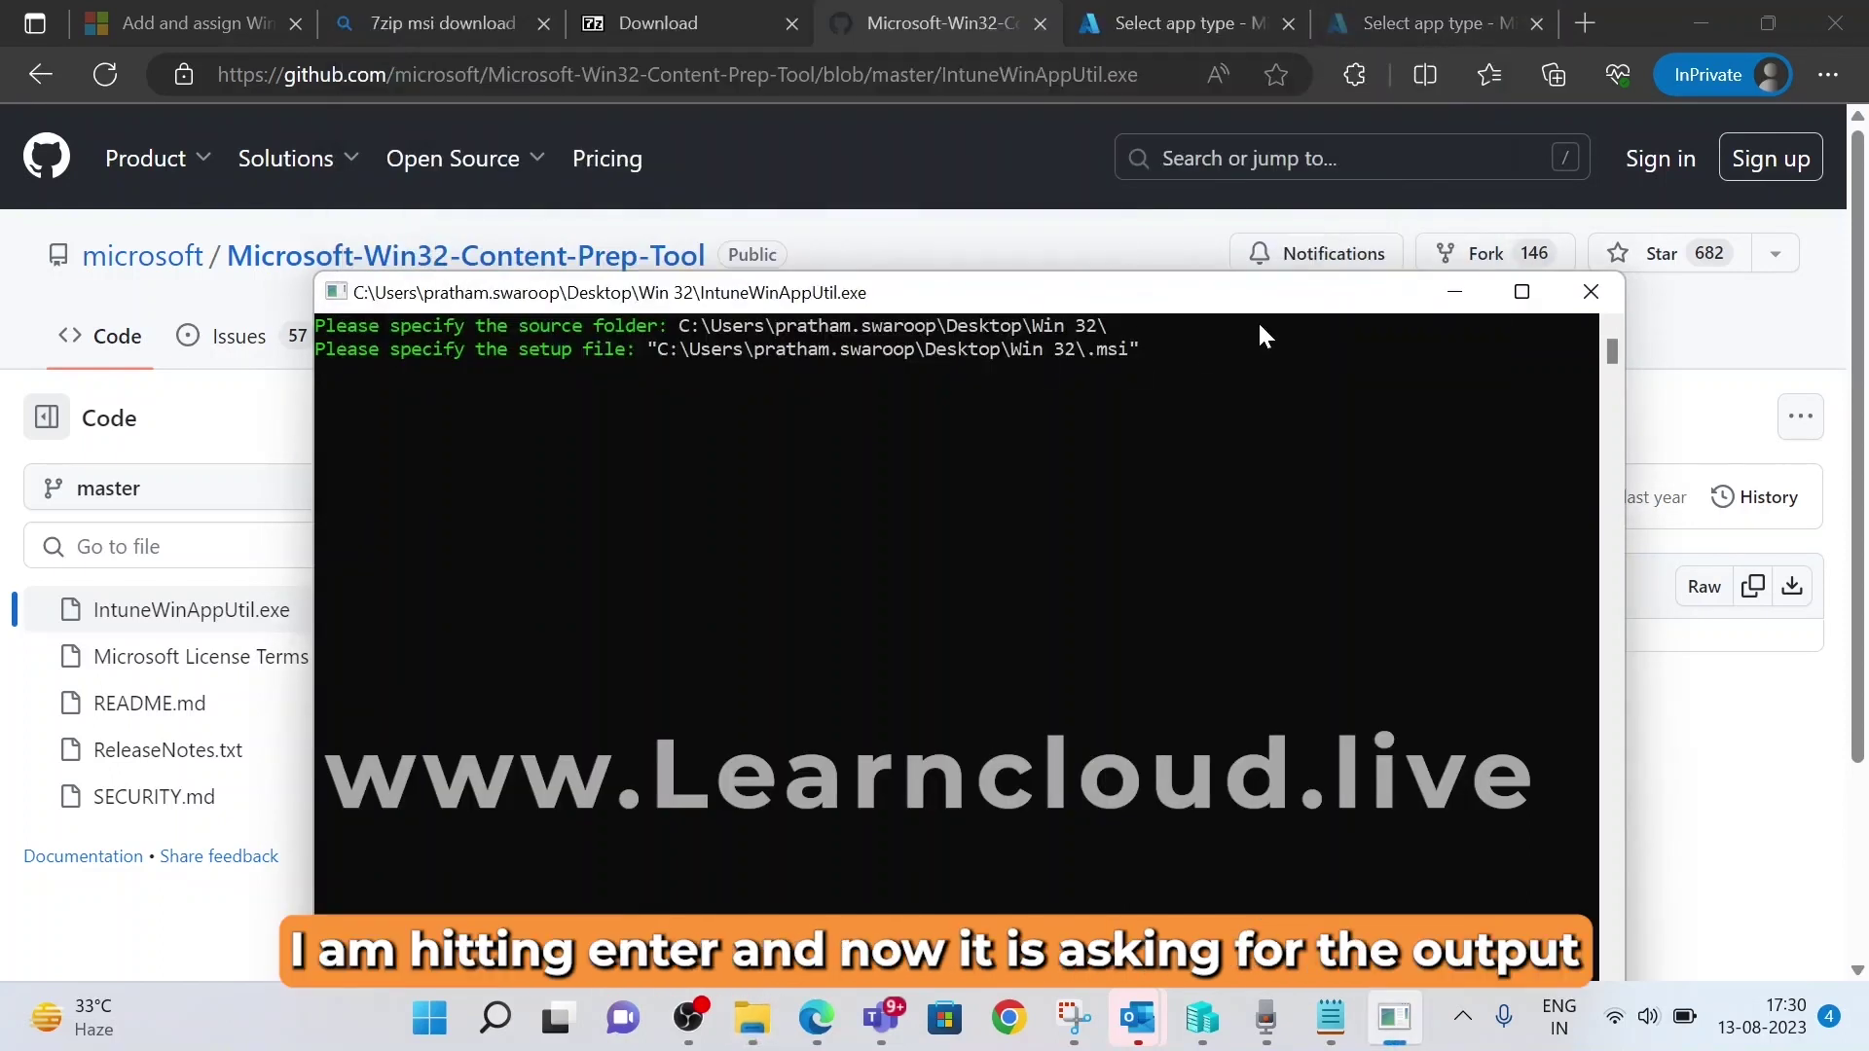
pyautogui.press('Return')
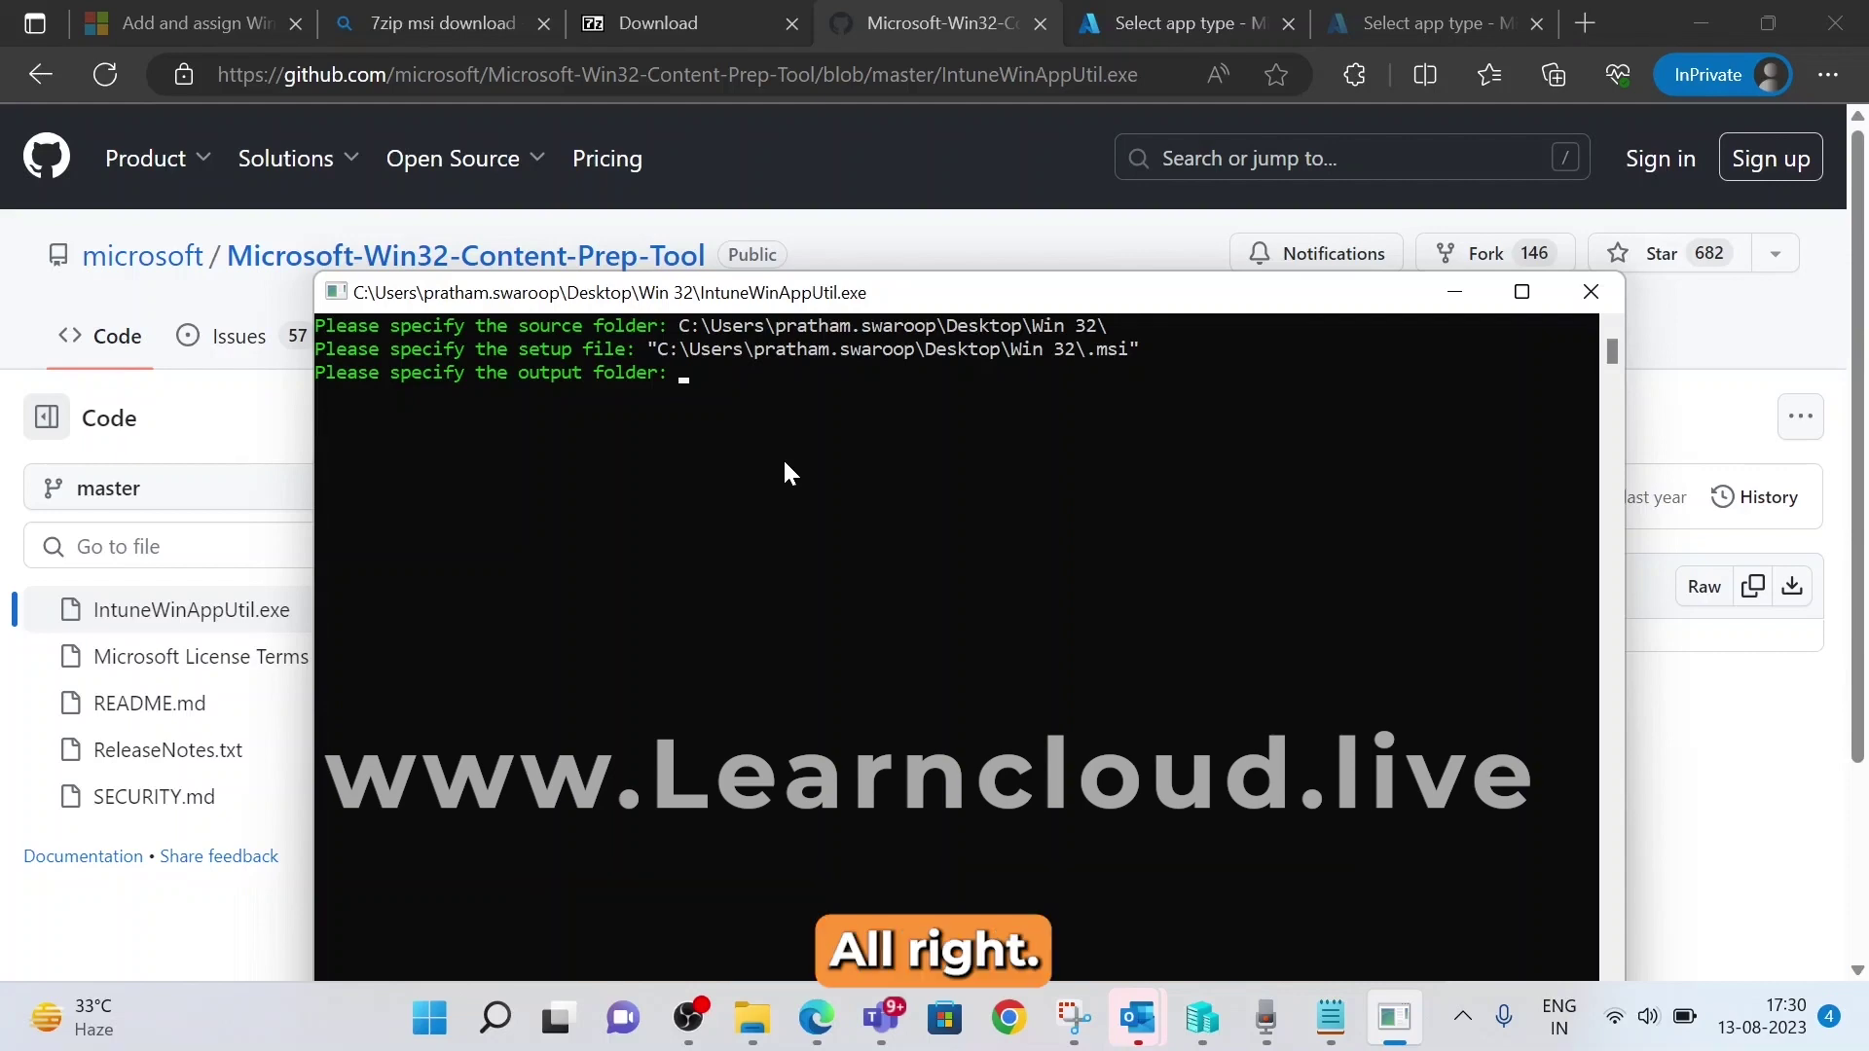
# Create a new folder named OUT win32 on the desktop
pyautogui.click(1454, 292)
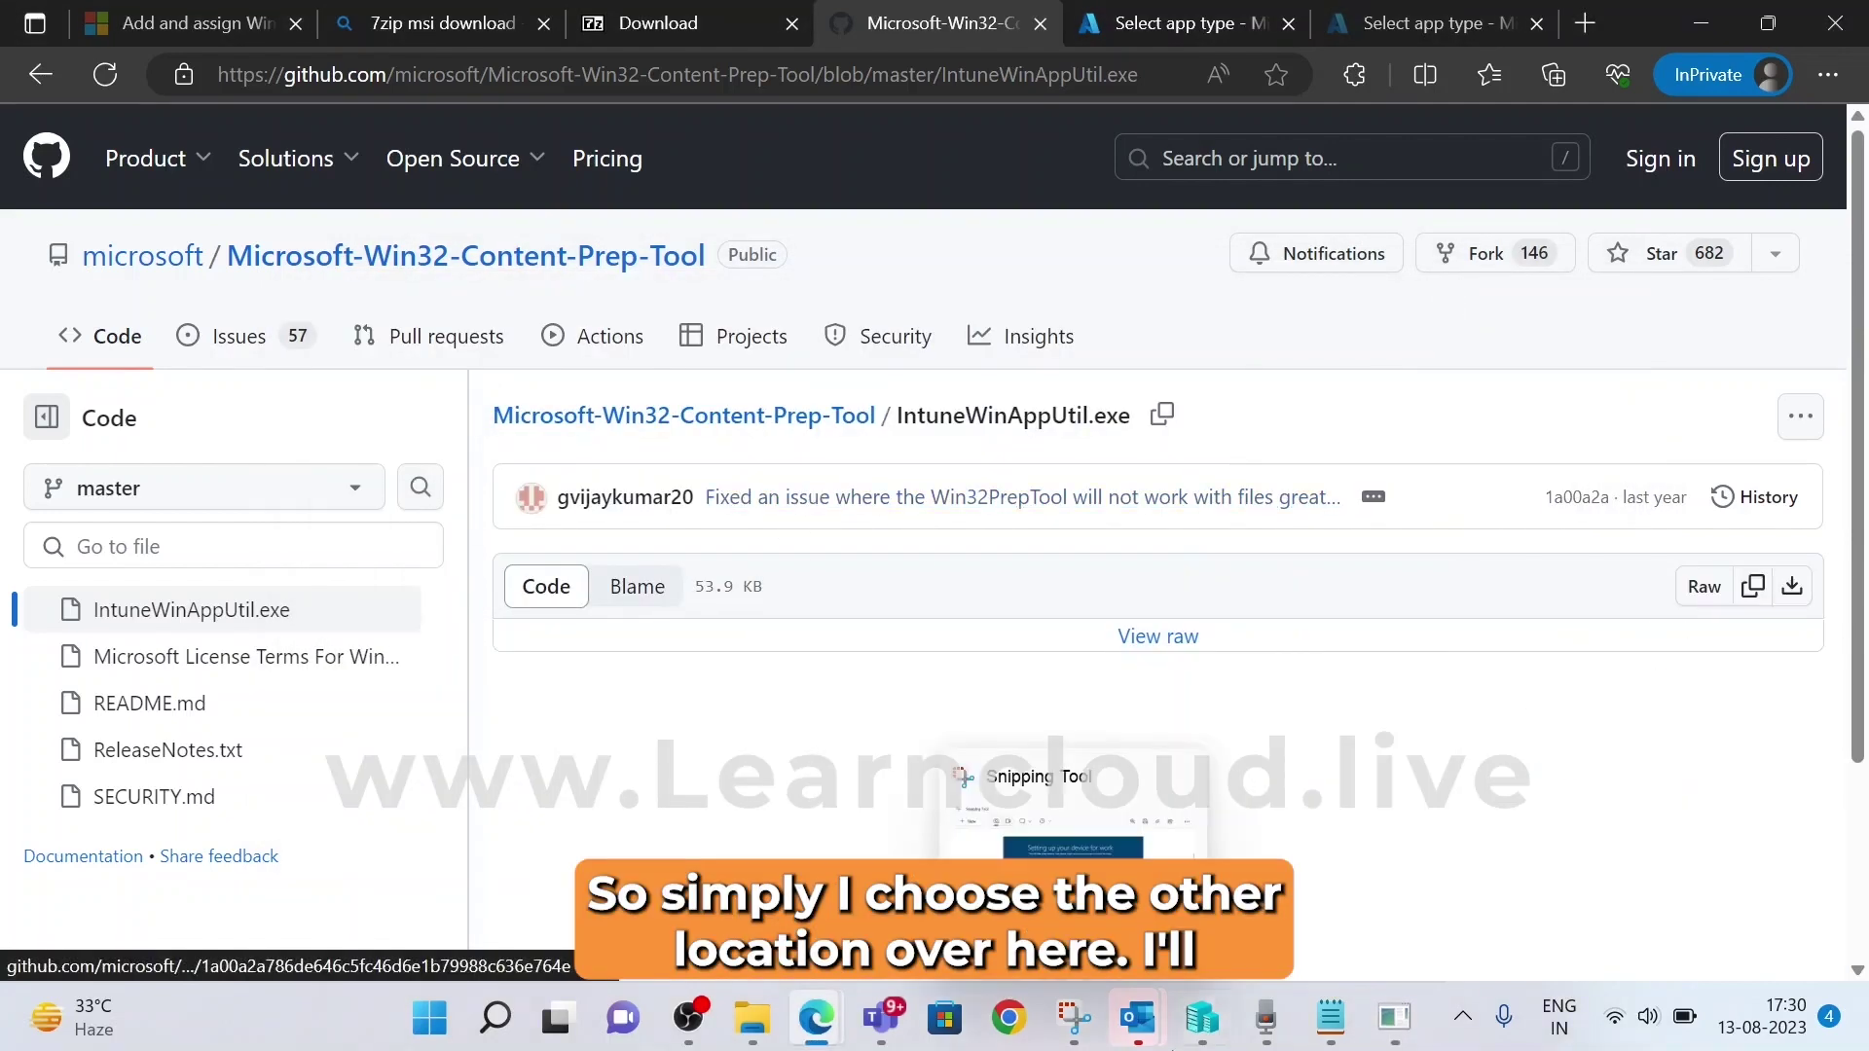
pyautogui.click(752, 1017)
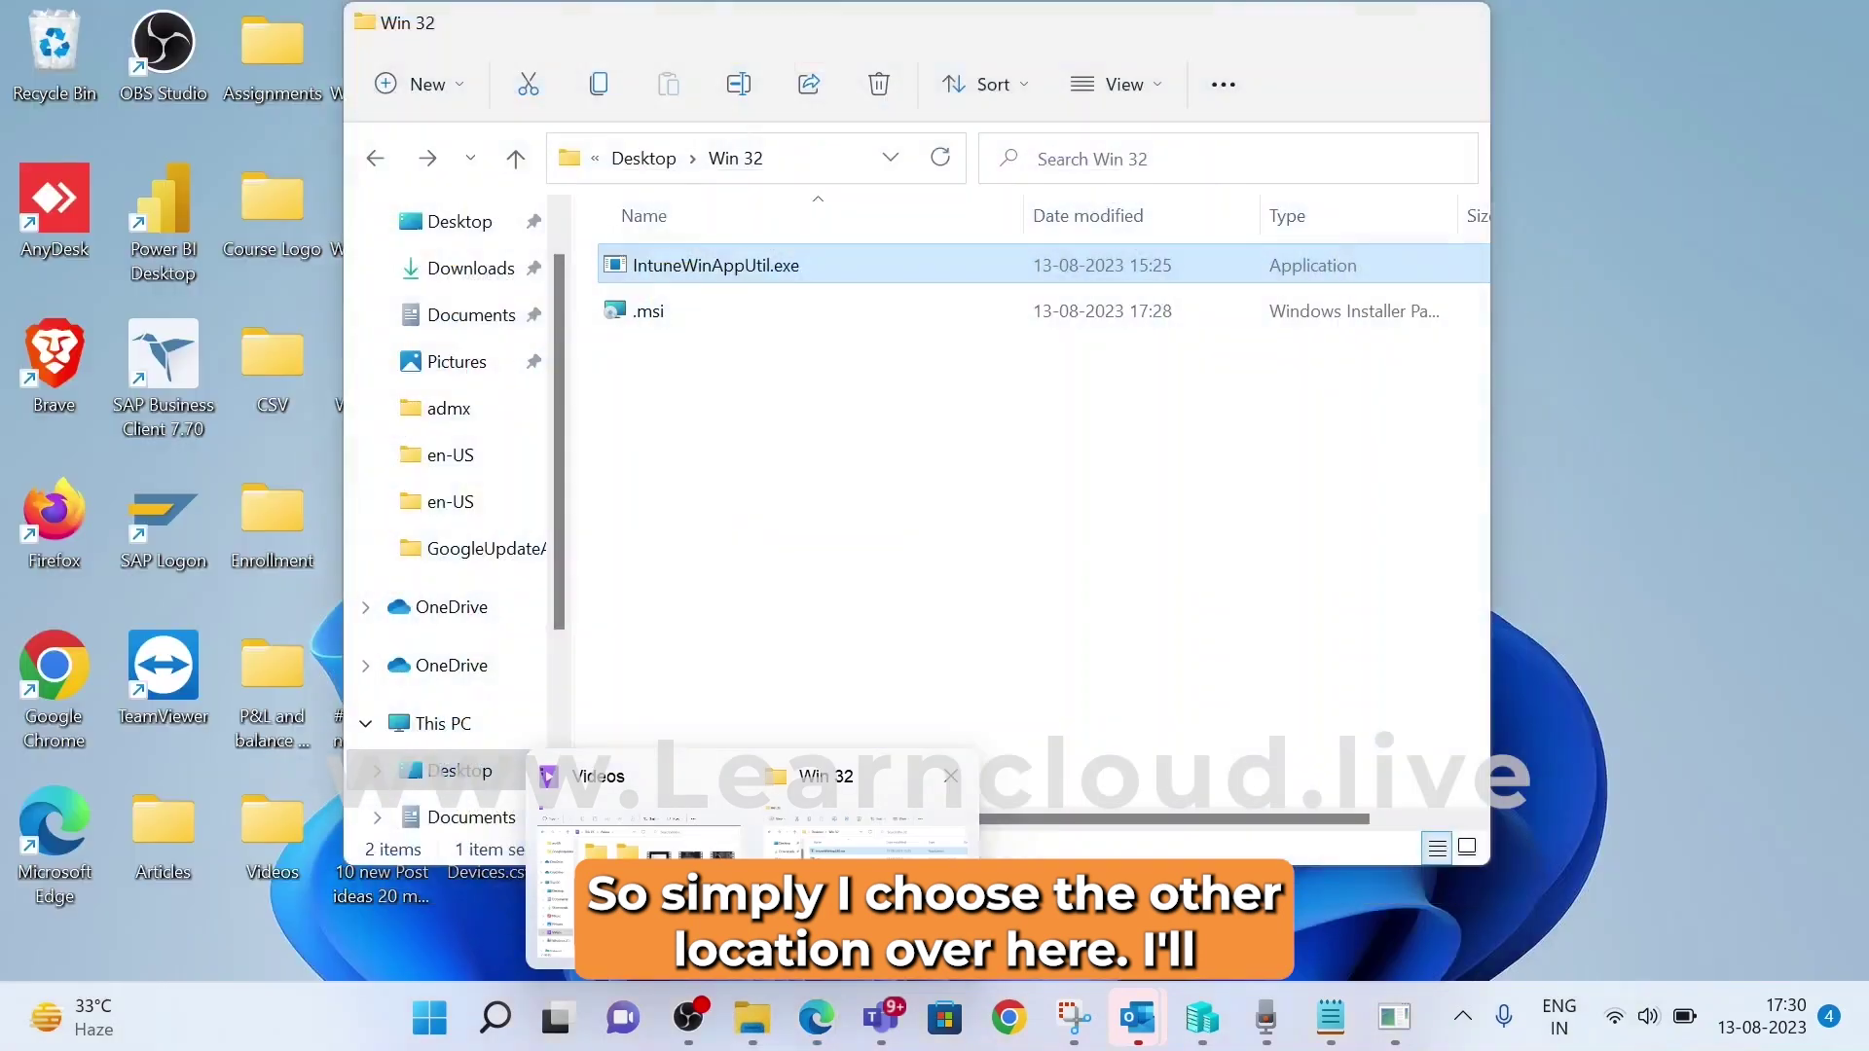
pyautogui.click(856, 837)
pyautogui.click(636, 429)
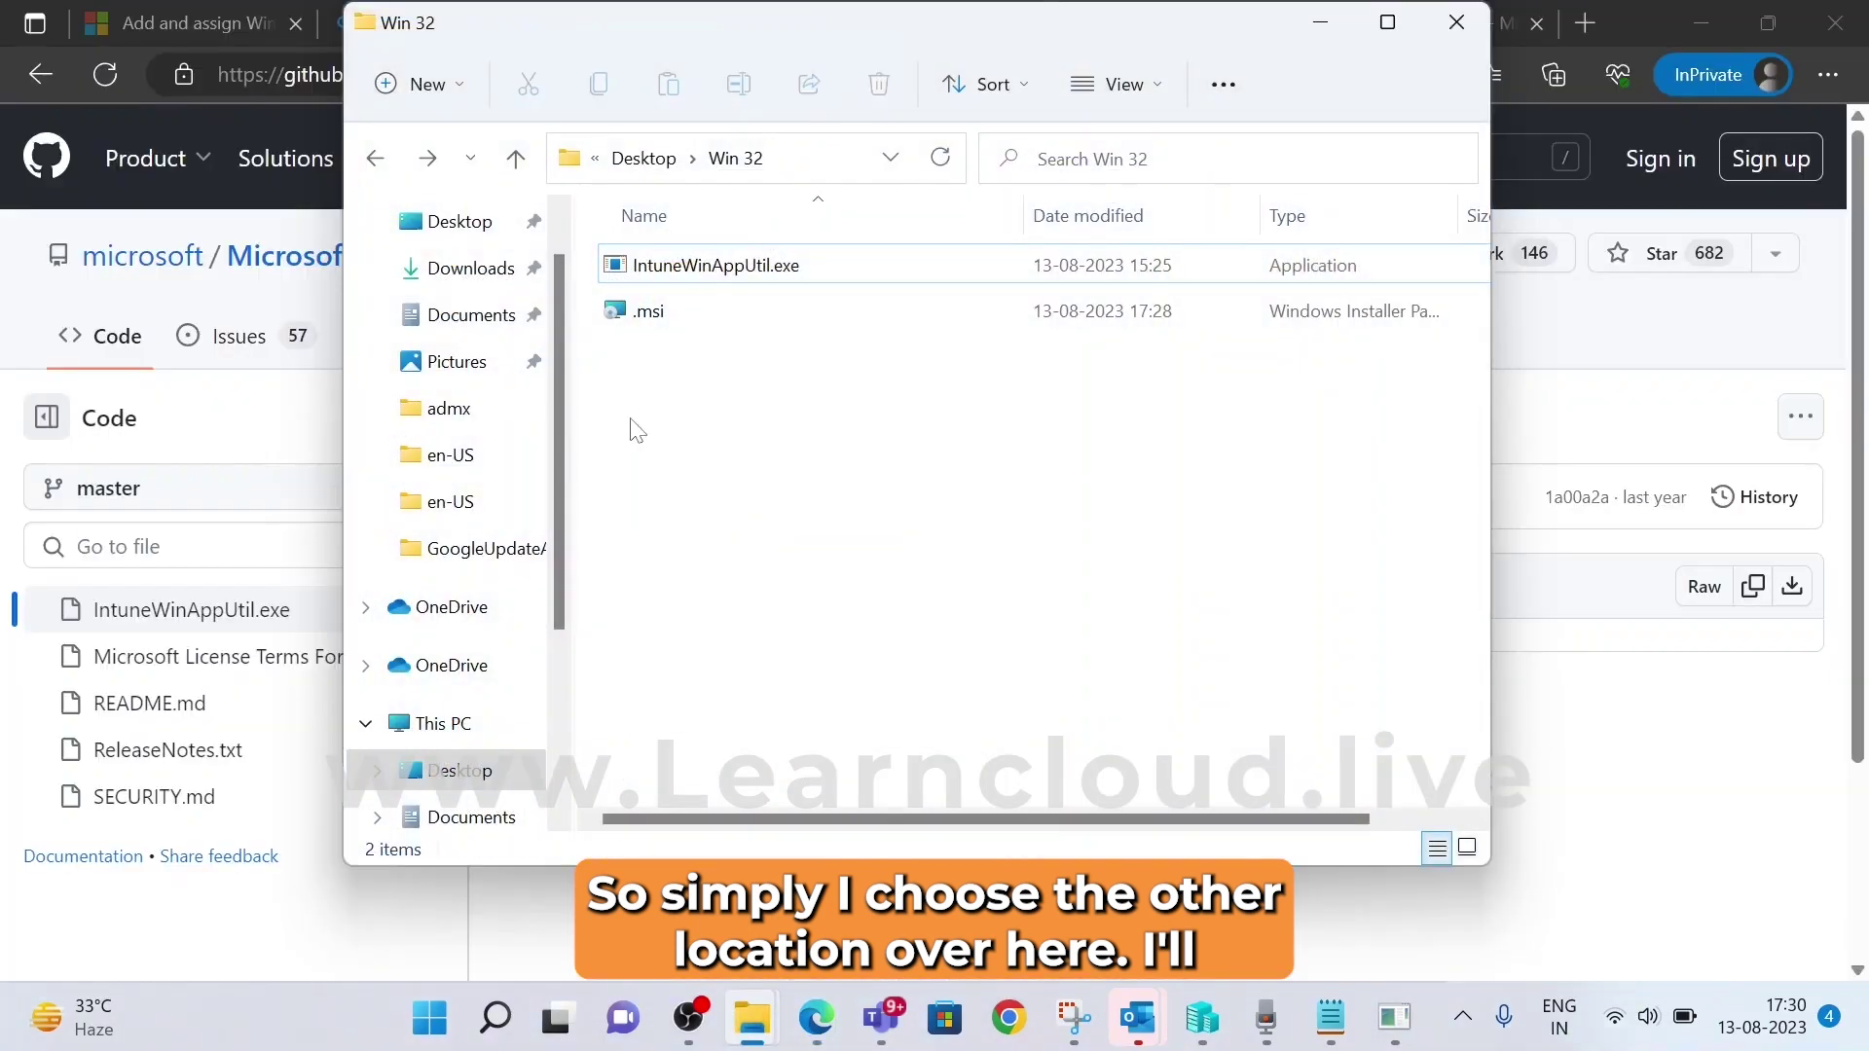
pyautogui.rightClick(636, 430)
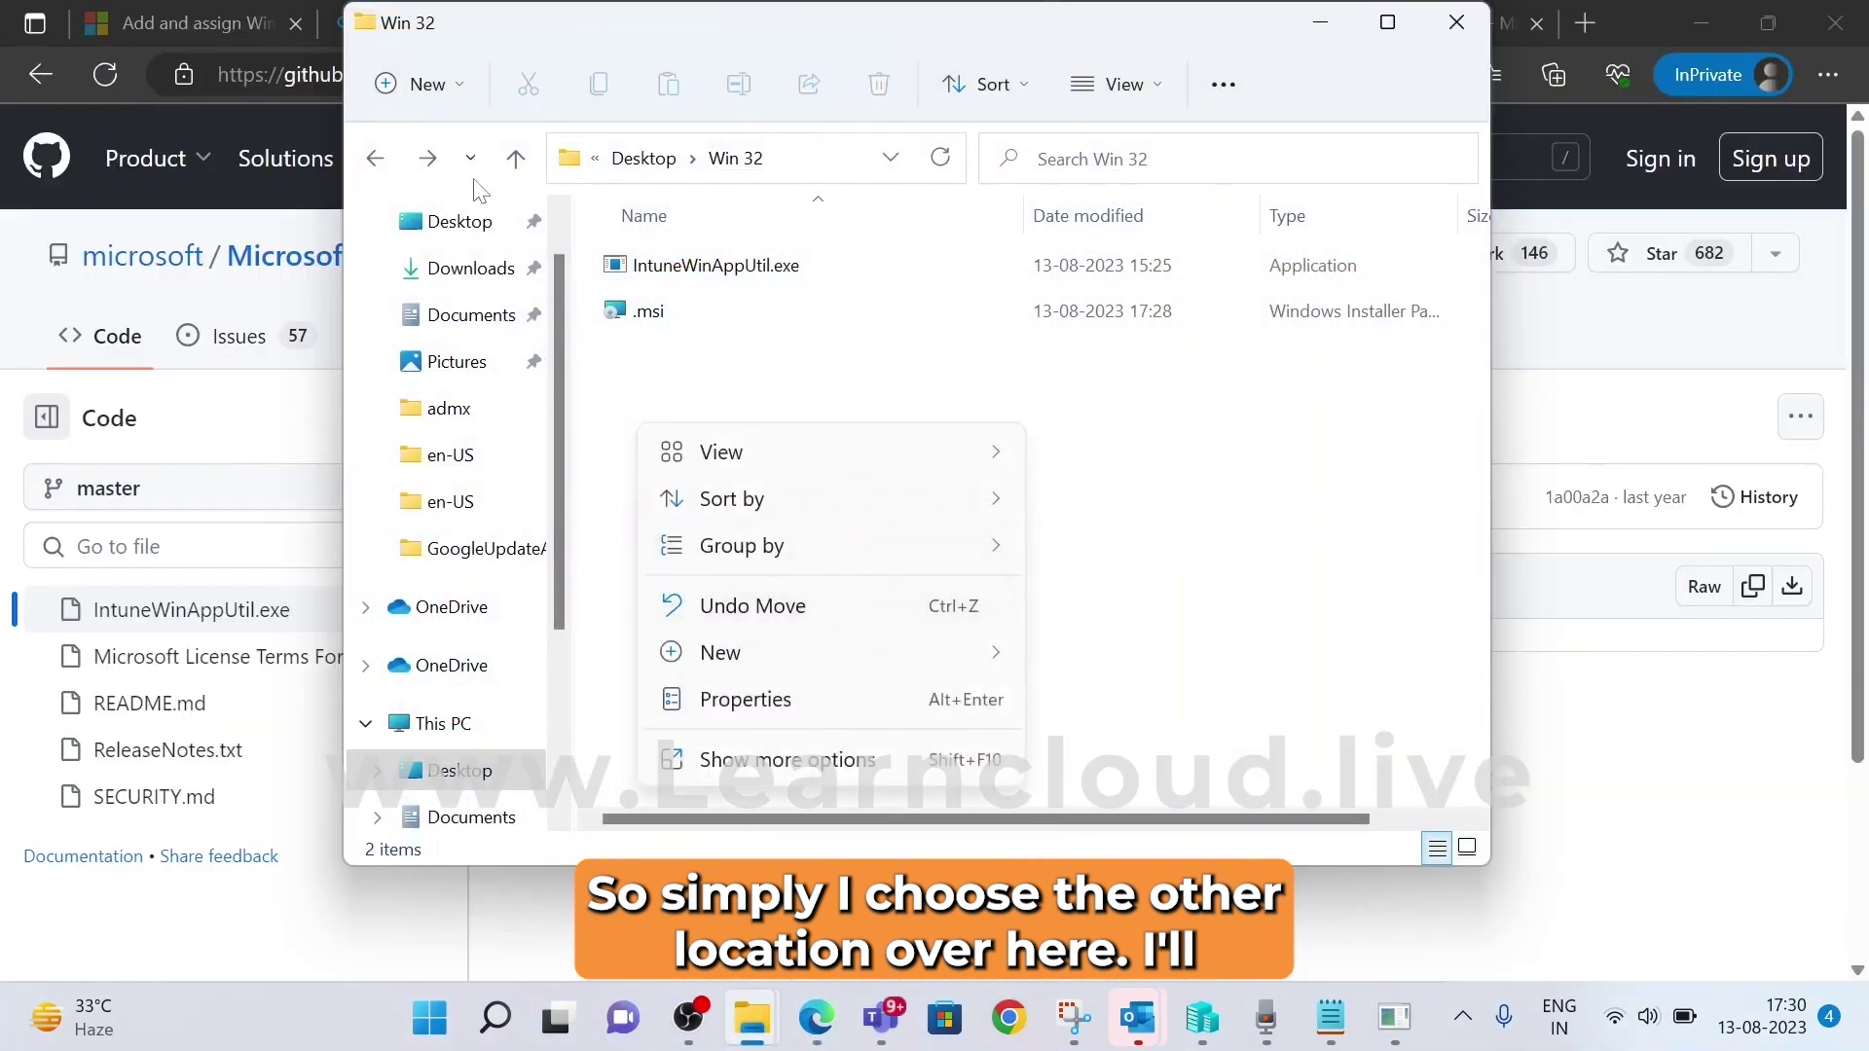
pyautogui.click(517, 175)
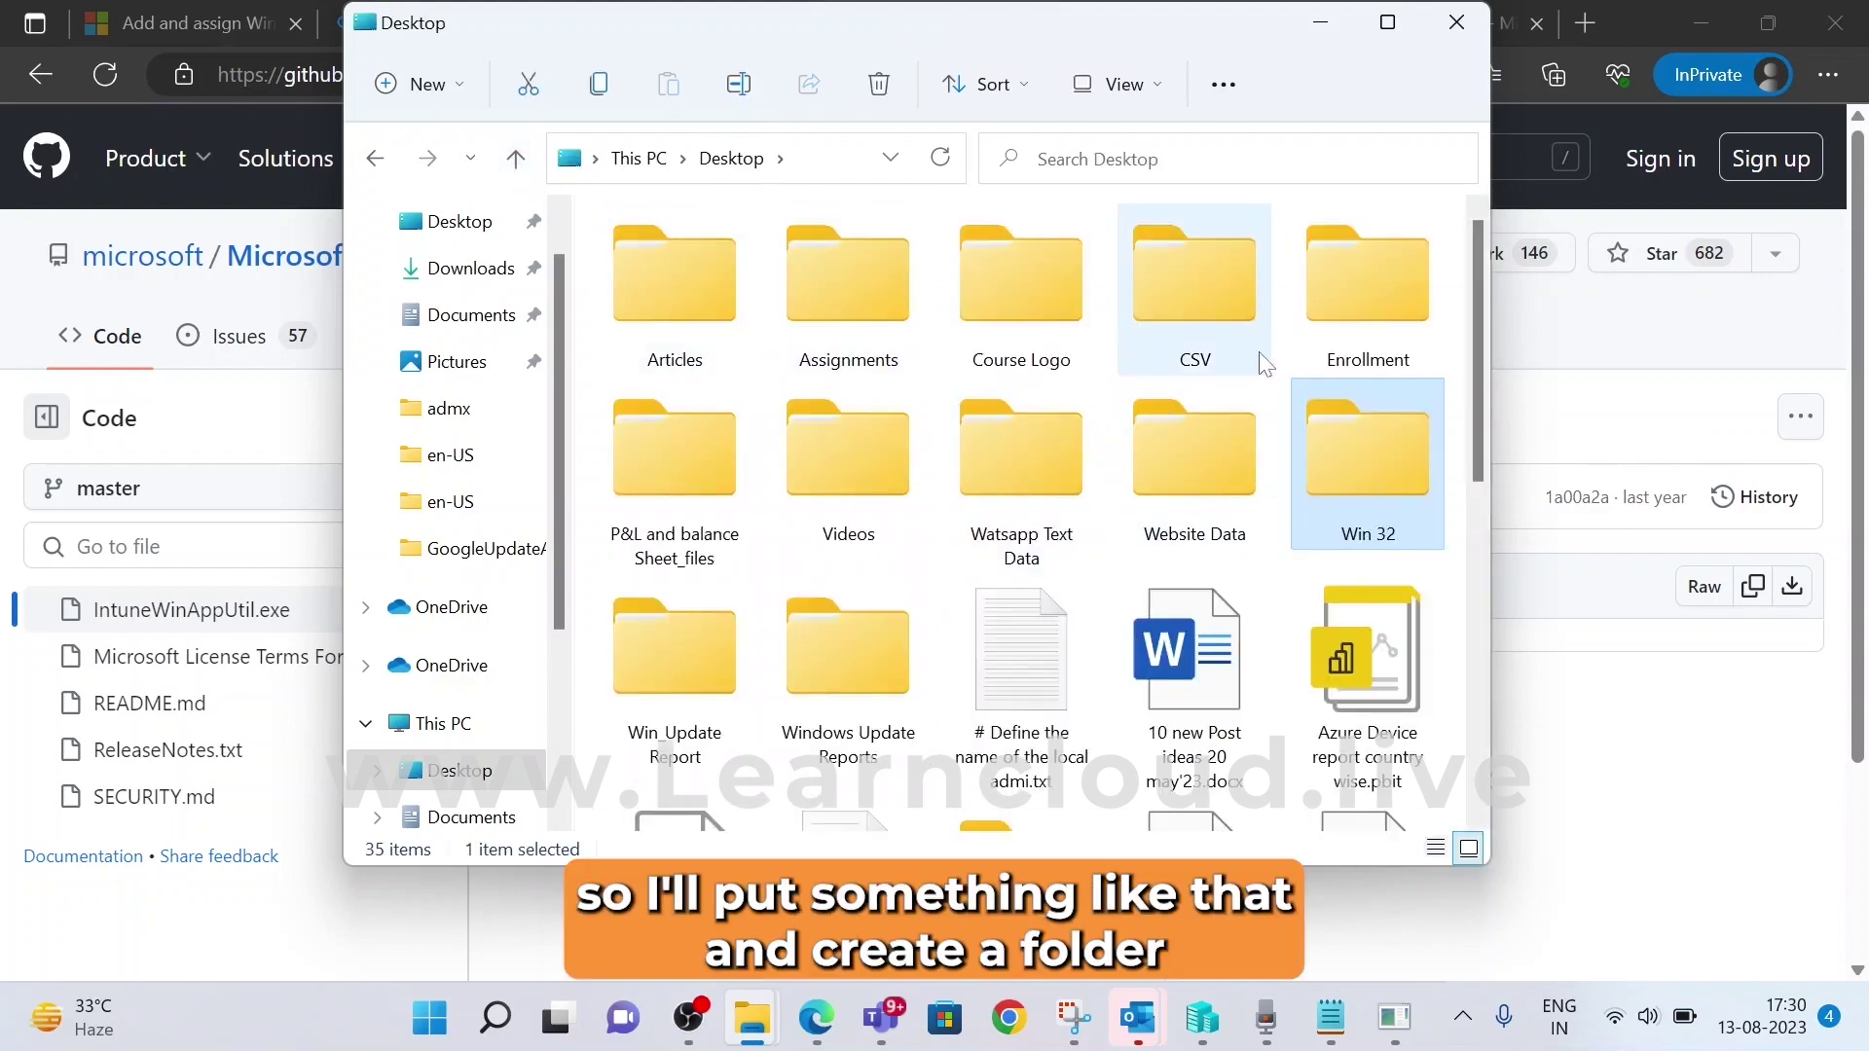
pyautogui.click(1297, 327)
pyautogui.rightClick(1297, 327)
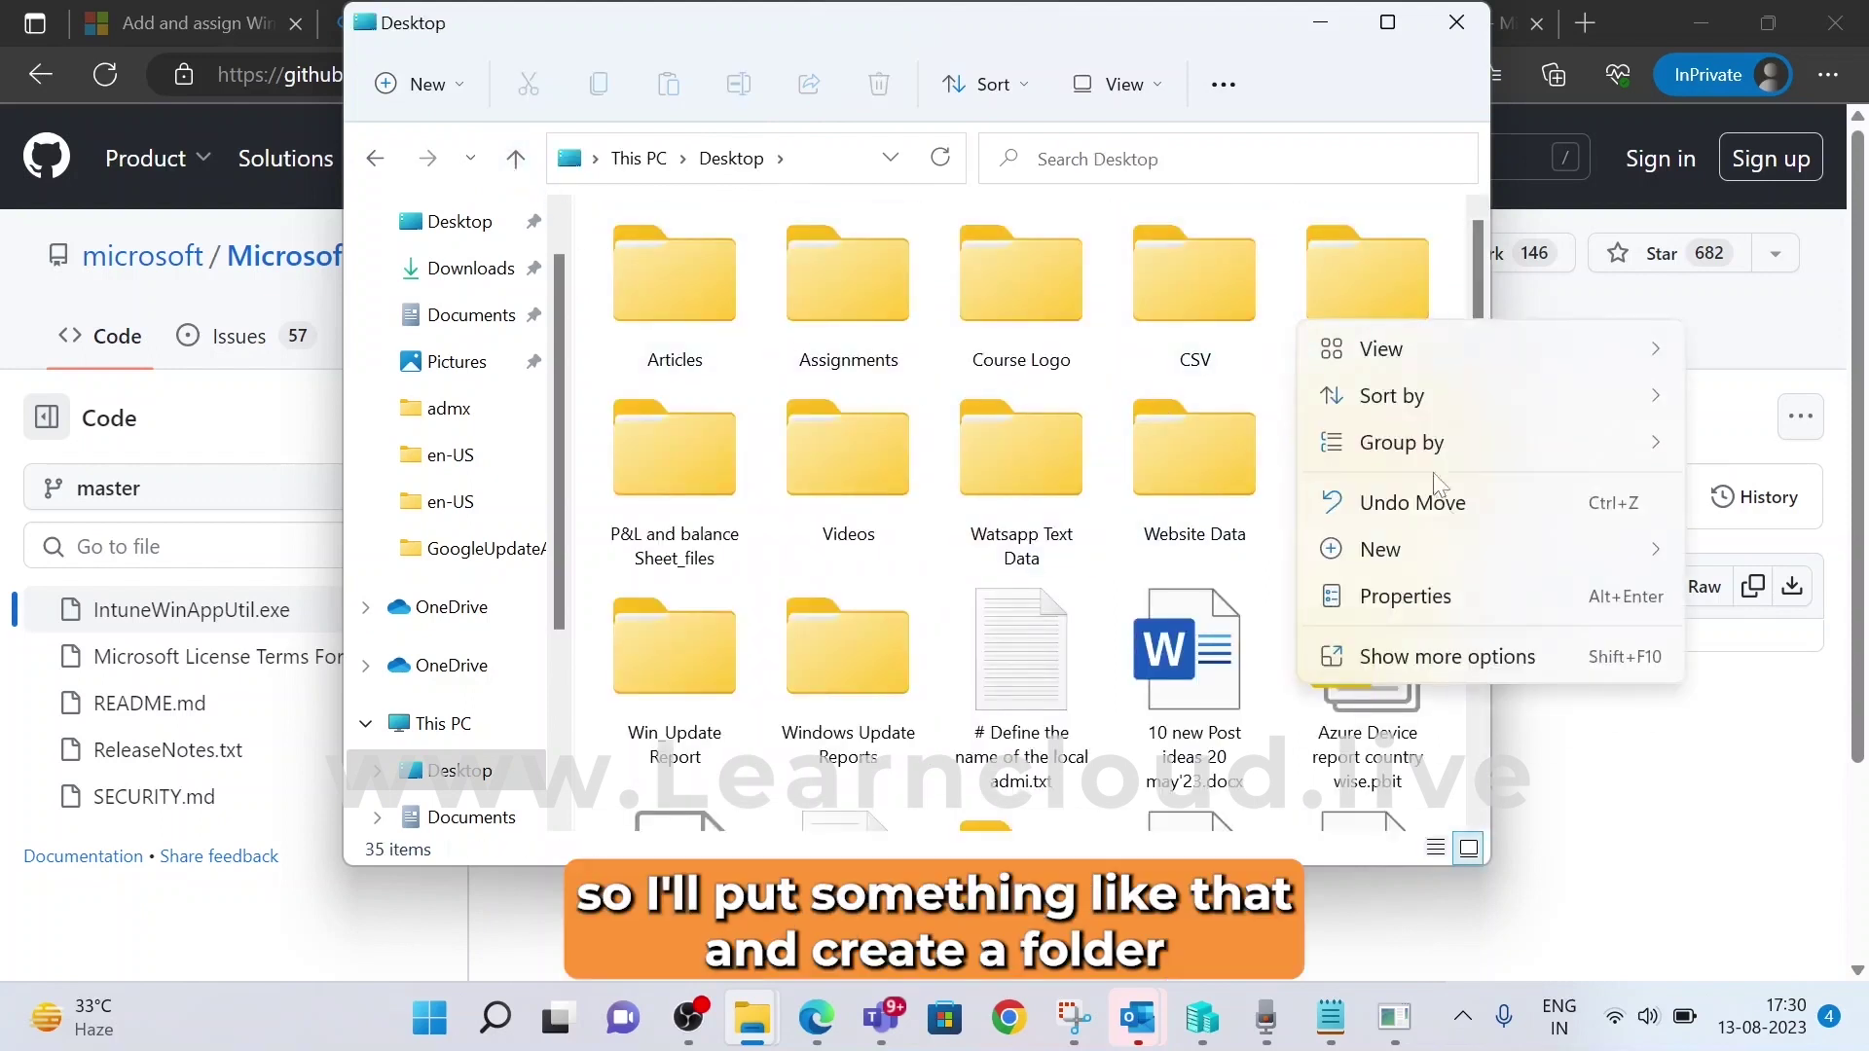
pyautogui.moveTo(1458, 552)
pyautogui.click(1374, 78)
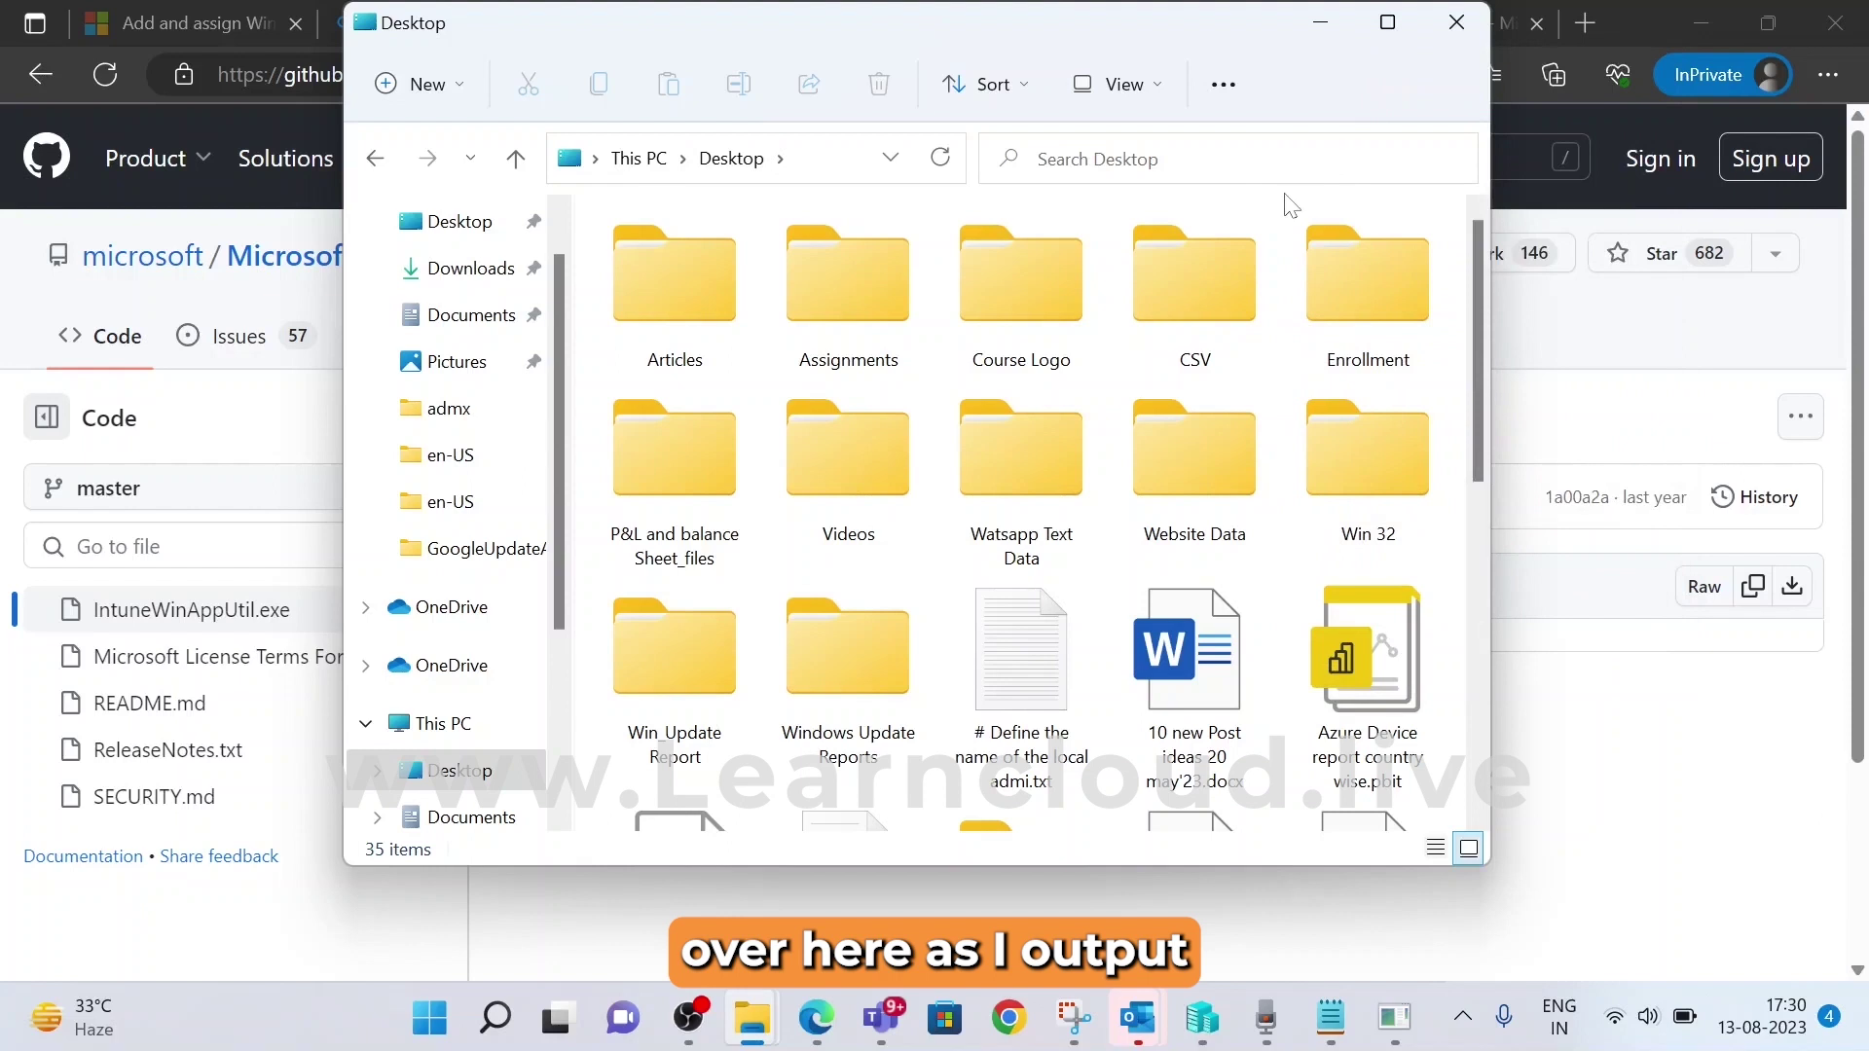
pyautogui.write('OUT win32')
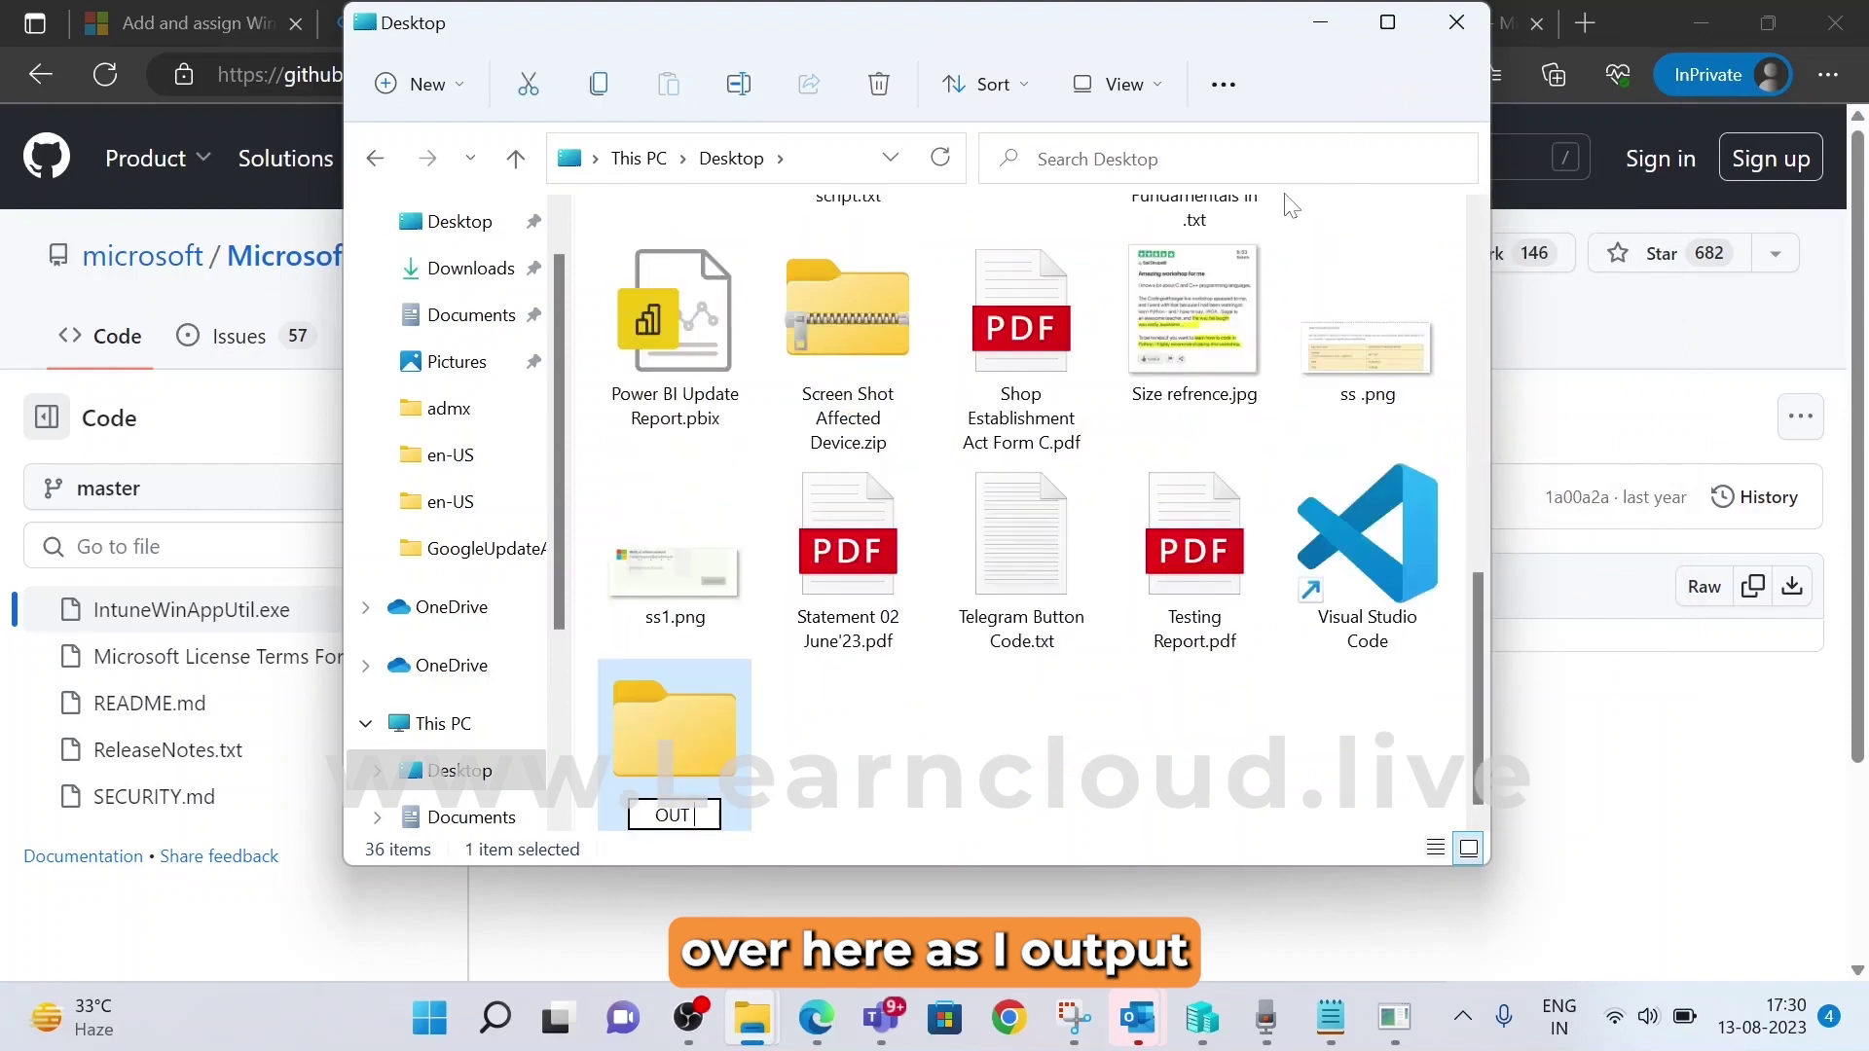
pyautogui.press('Return')
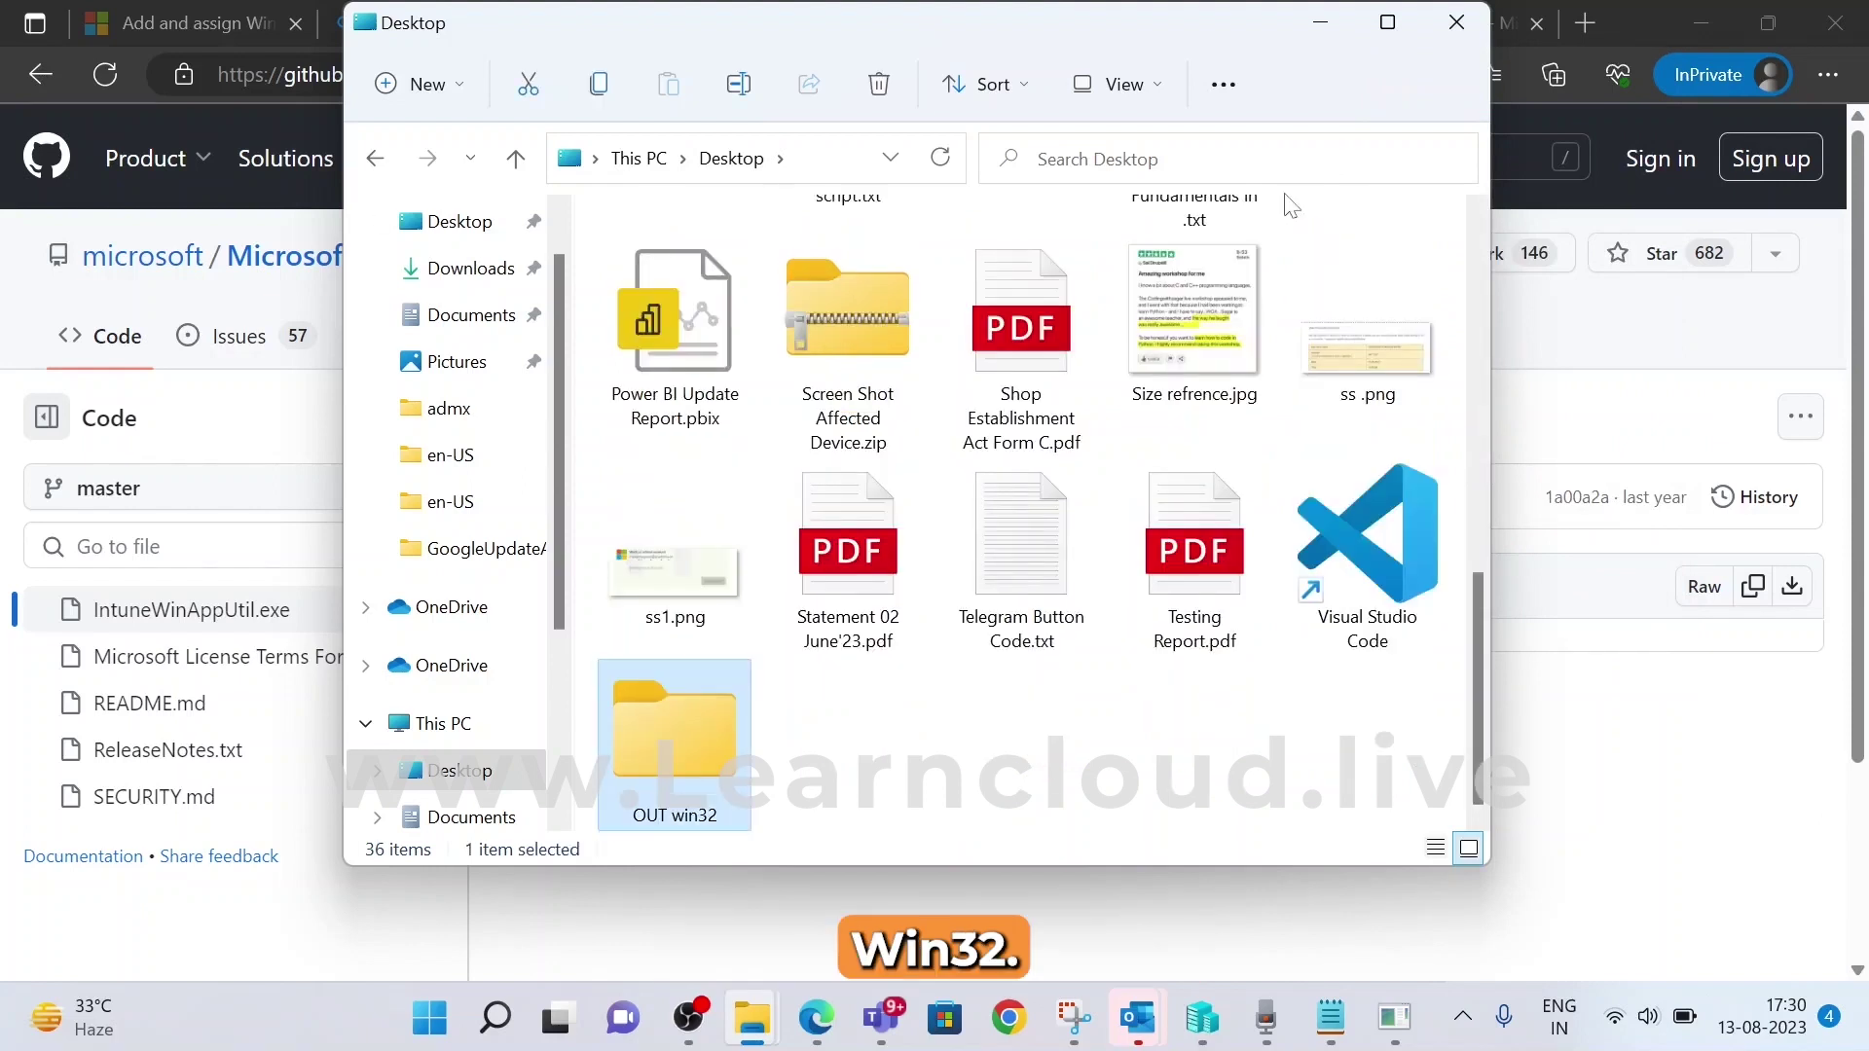
# Specify the desktop's OUT win32 folder as the output folder and decline the catalog folder with n
pyautogui.doubleClick(615, 761)
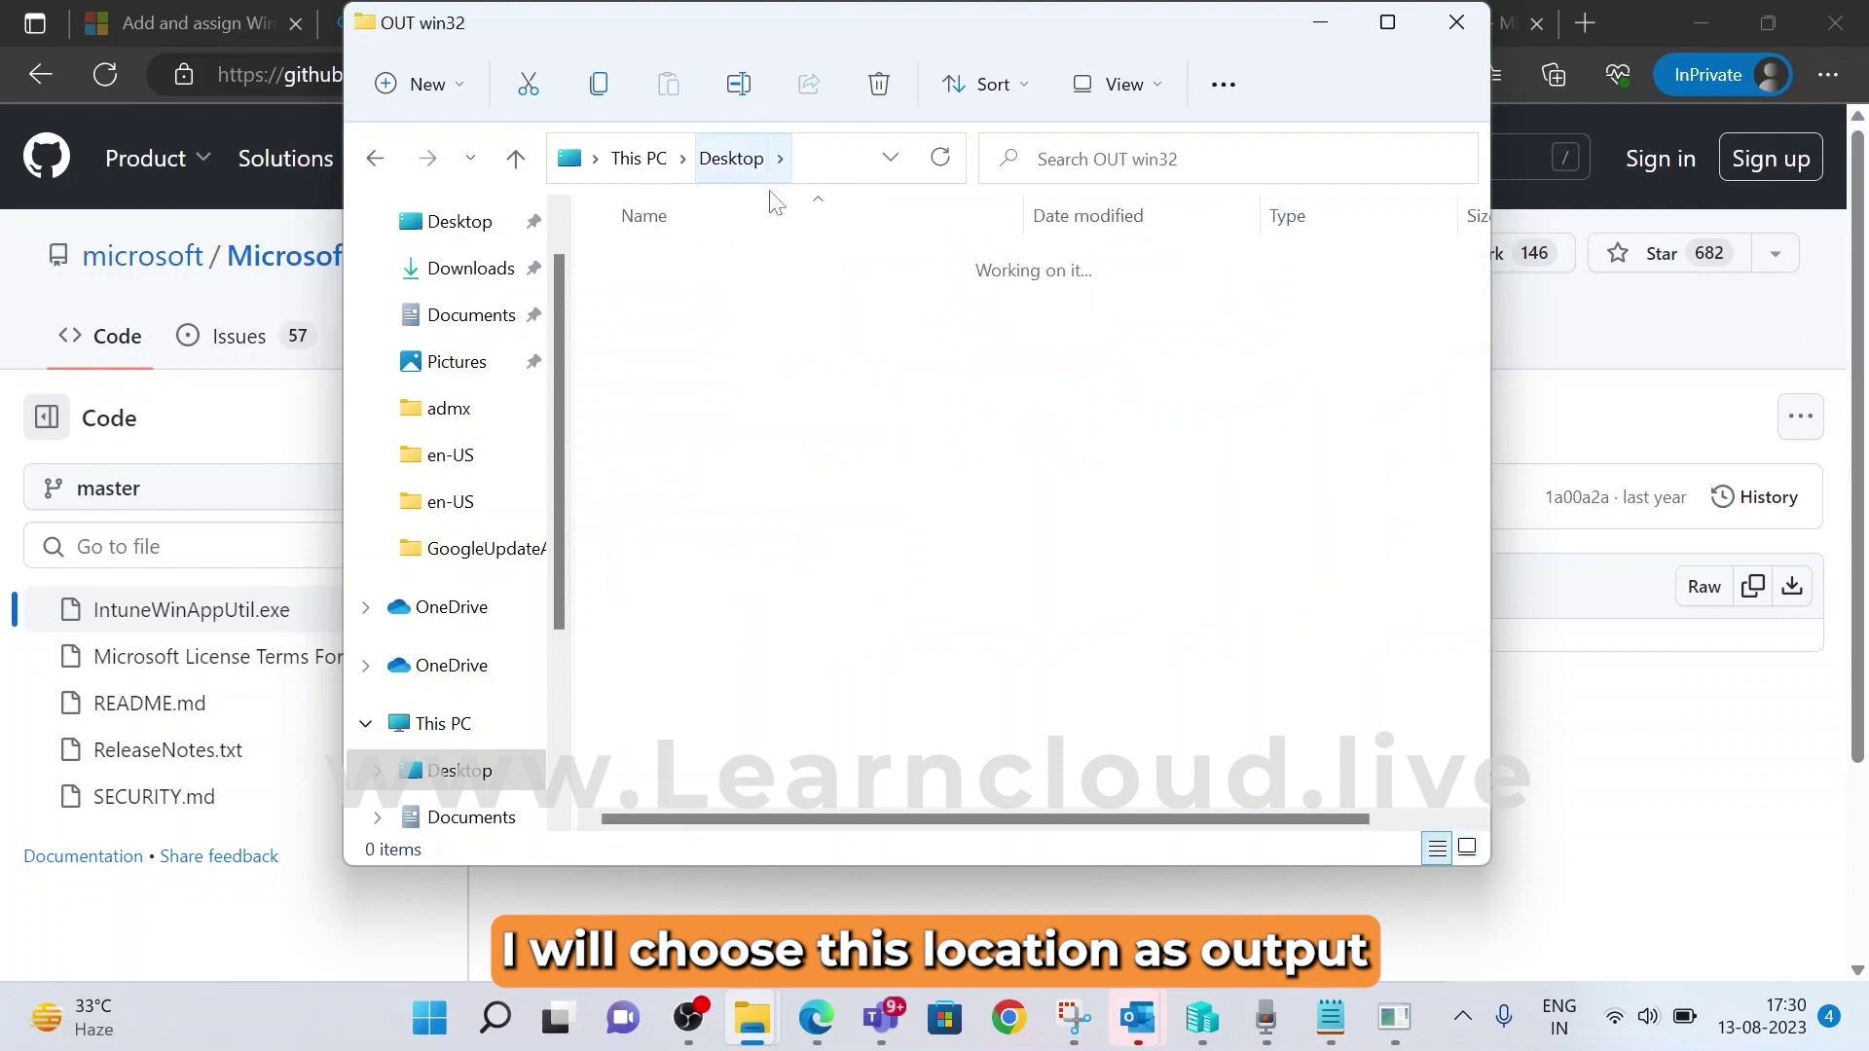
pyautogui.click(835, 164)
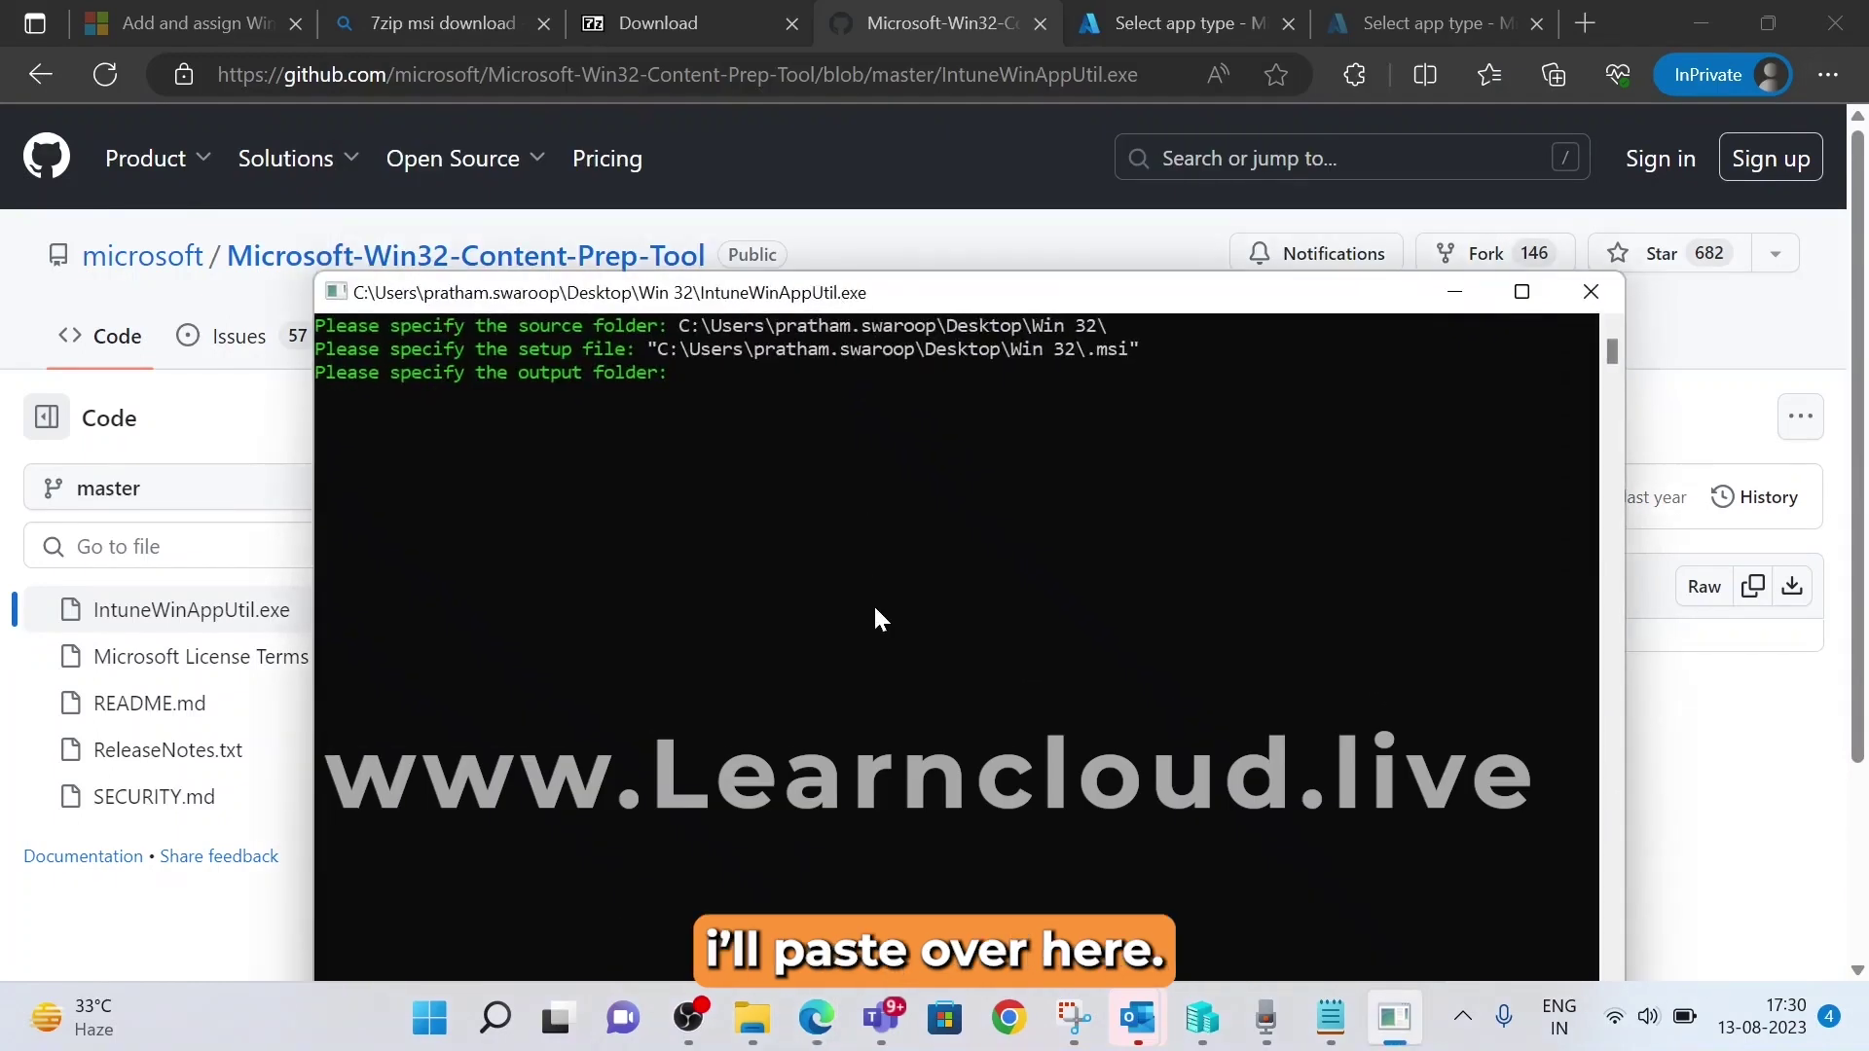
pyautogui.hotkey('ctrl', 'v')
pyautogui.press('Return')
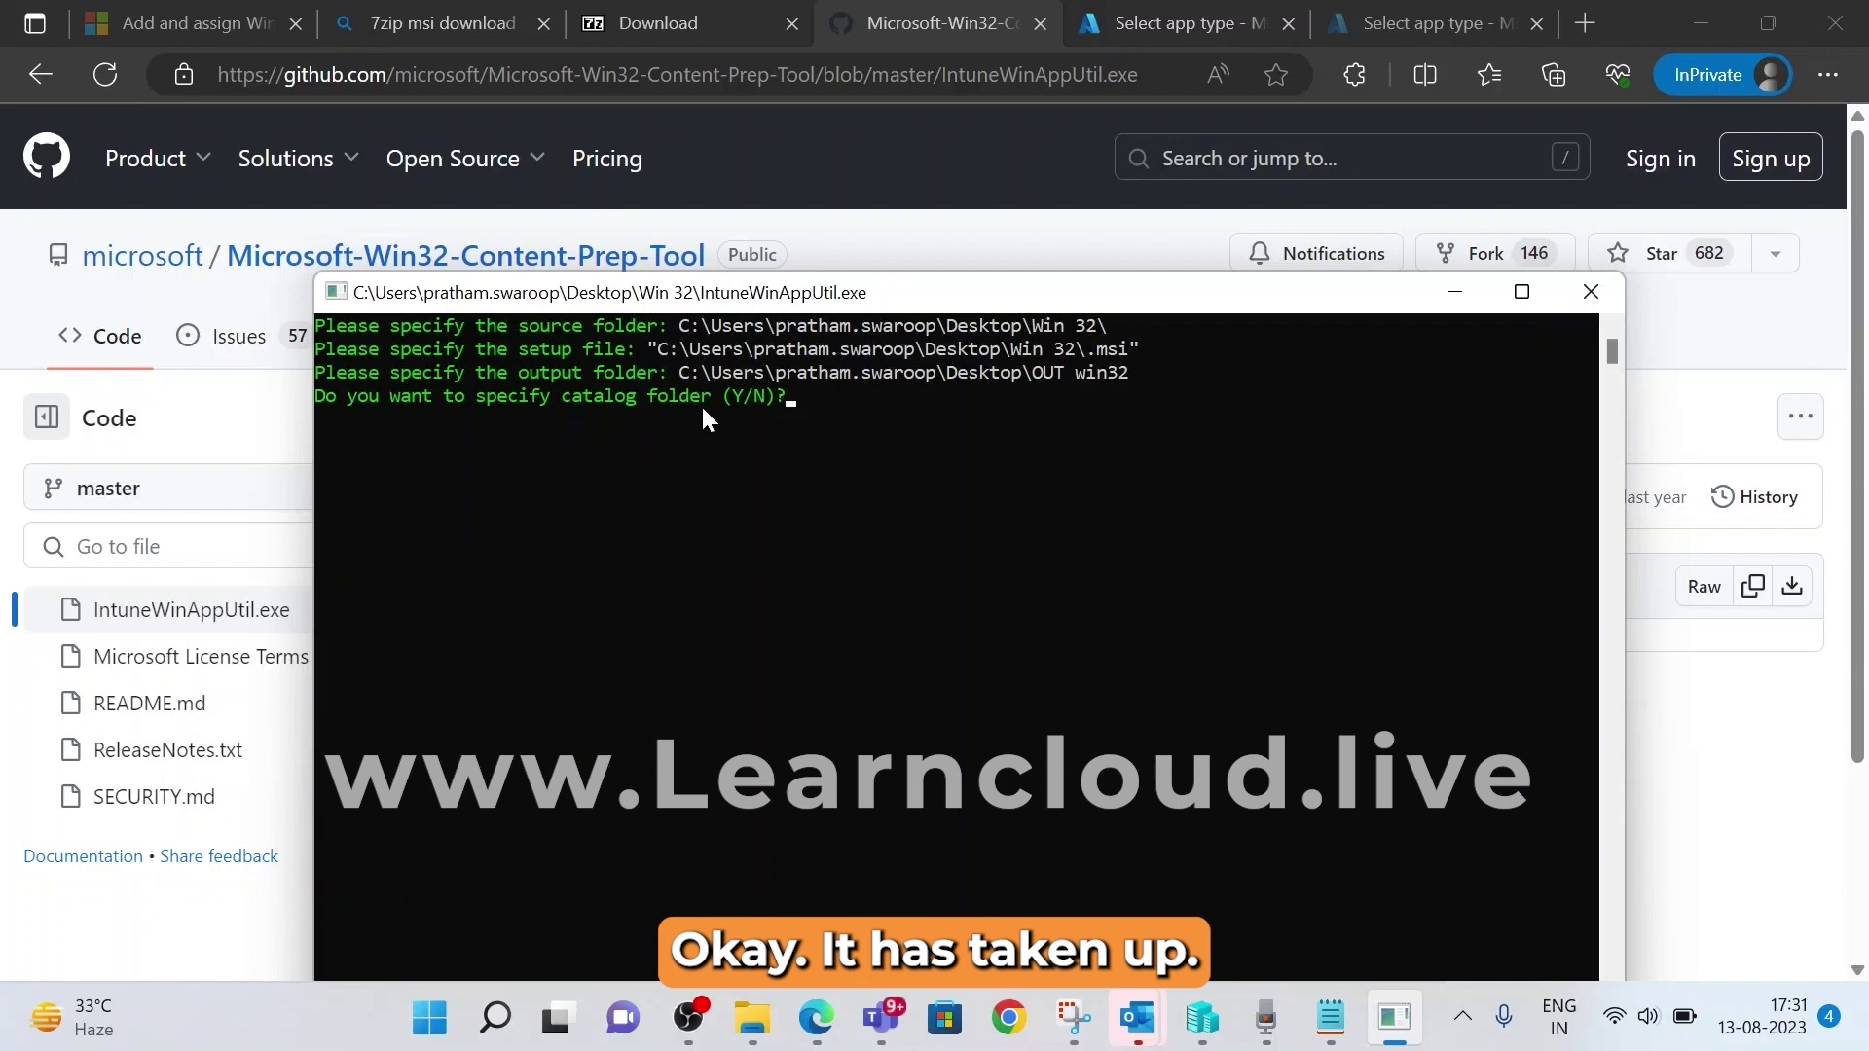
pyautogui.write('n')
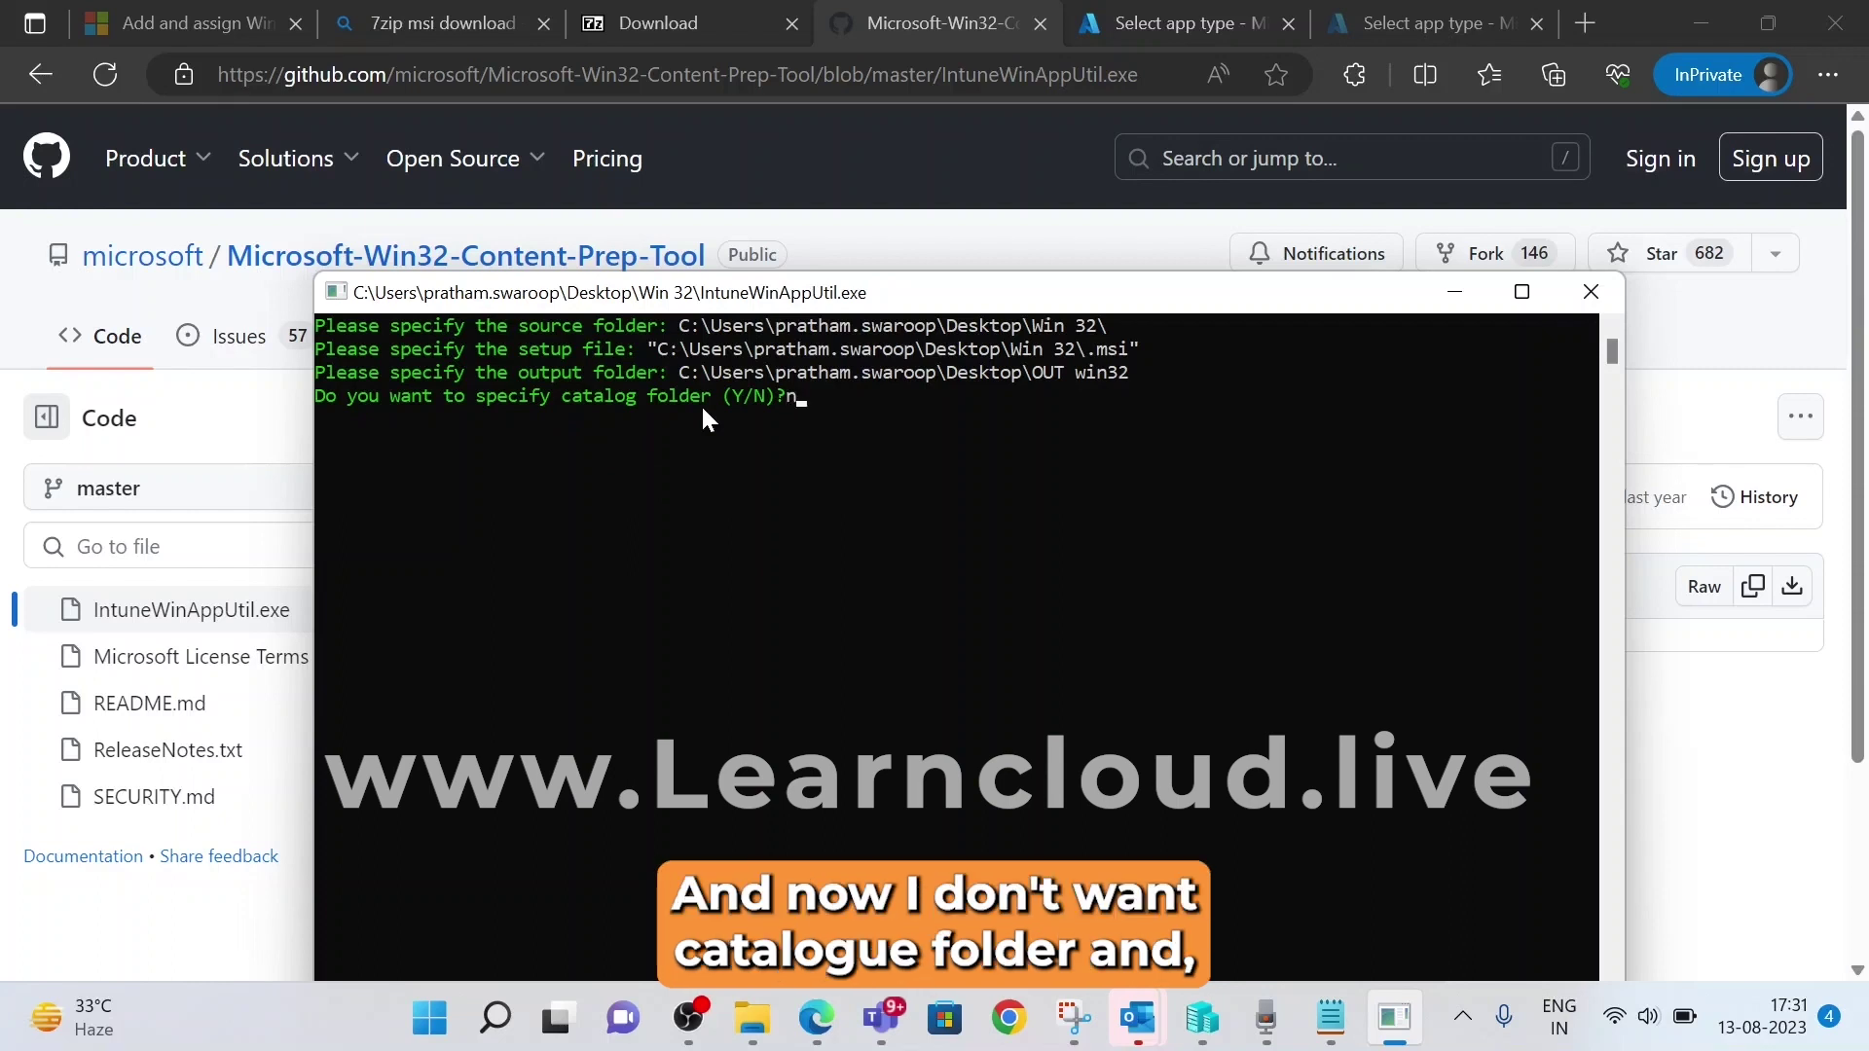
pyautogui.press('Return')
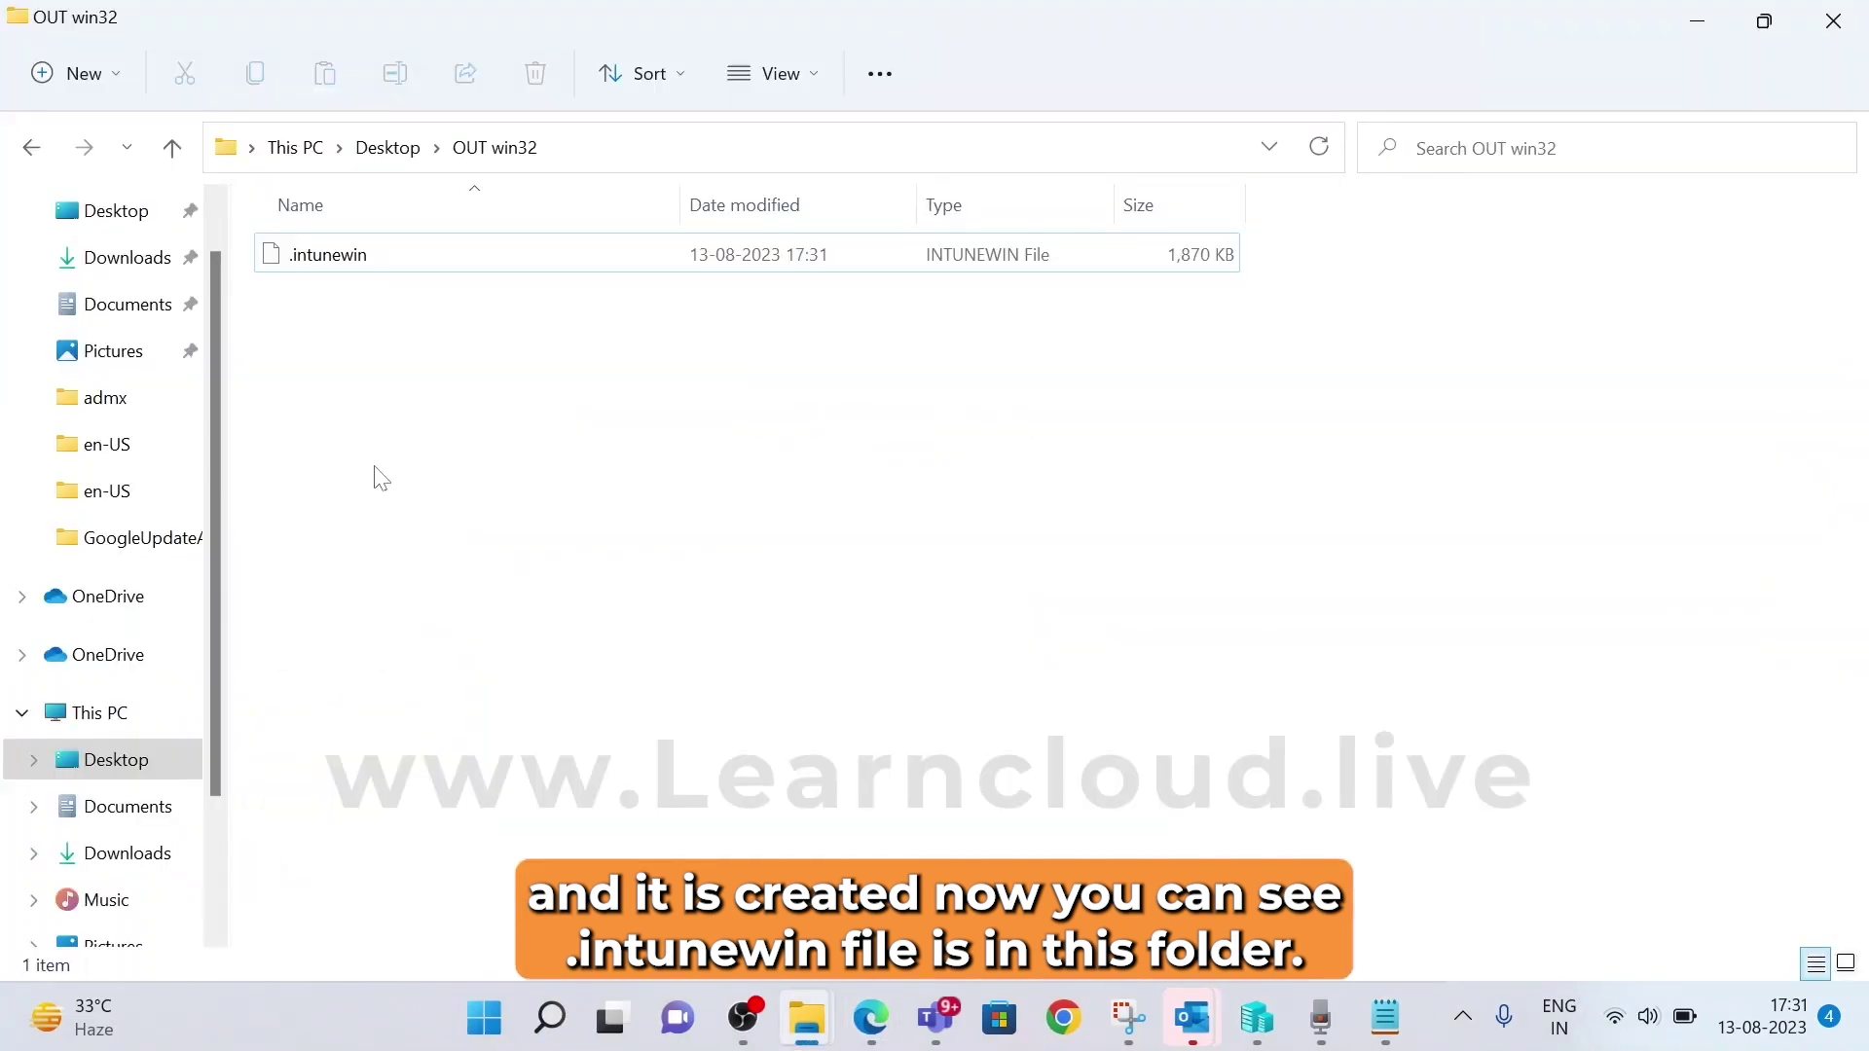
# Switch to the Microsoft Intune admin center in the Edge InPrivate window and open the list of Windows apps
pyautogui.moveTo(881, 1008)
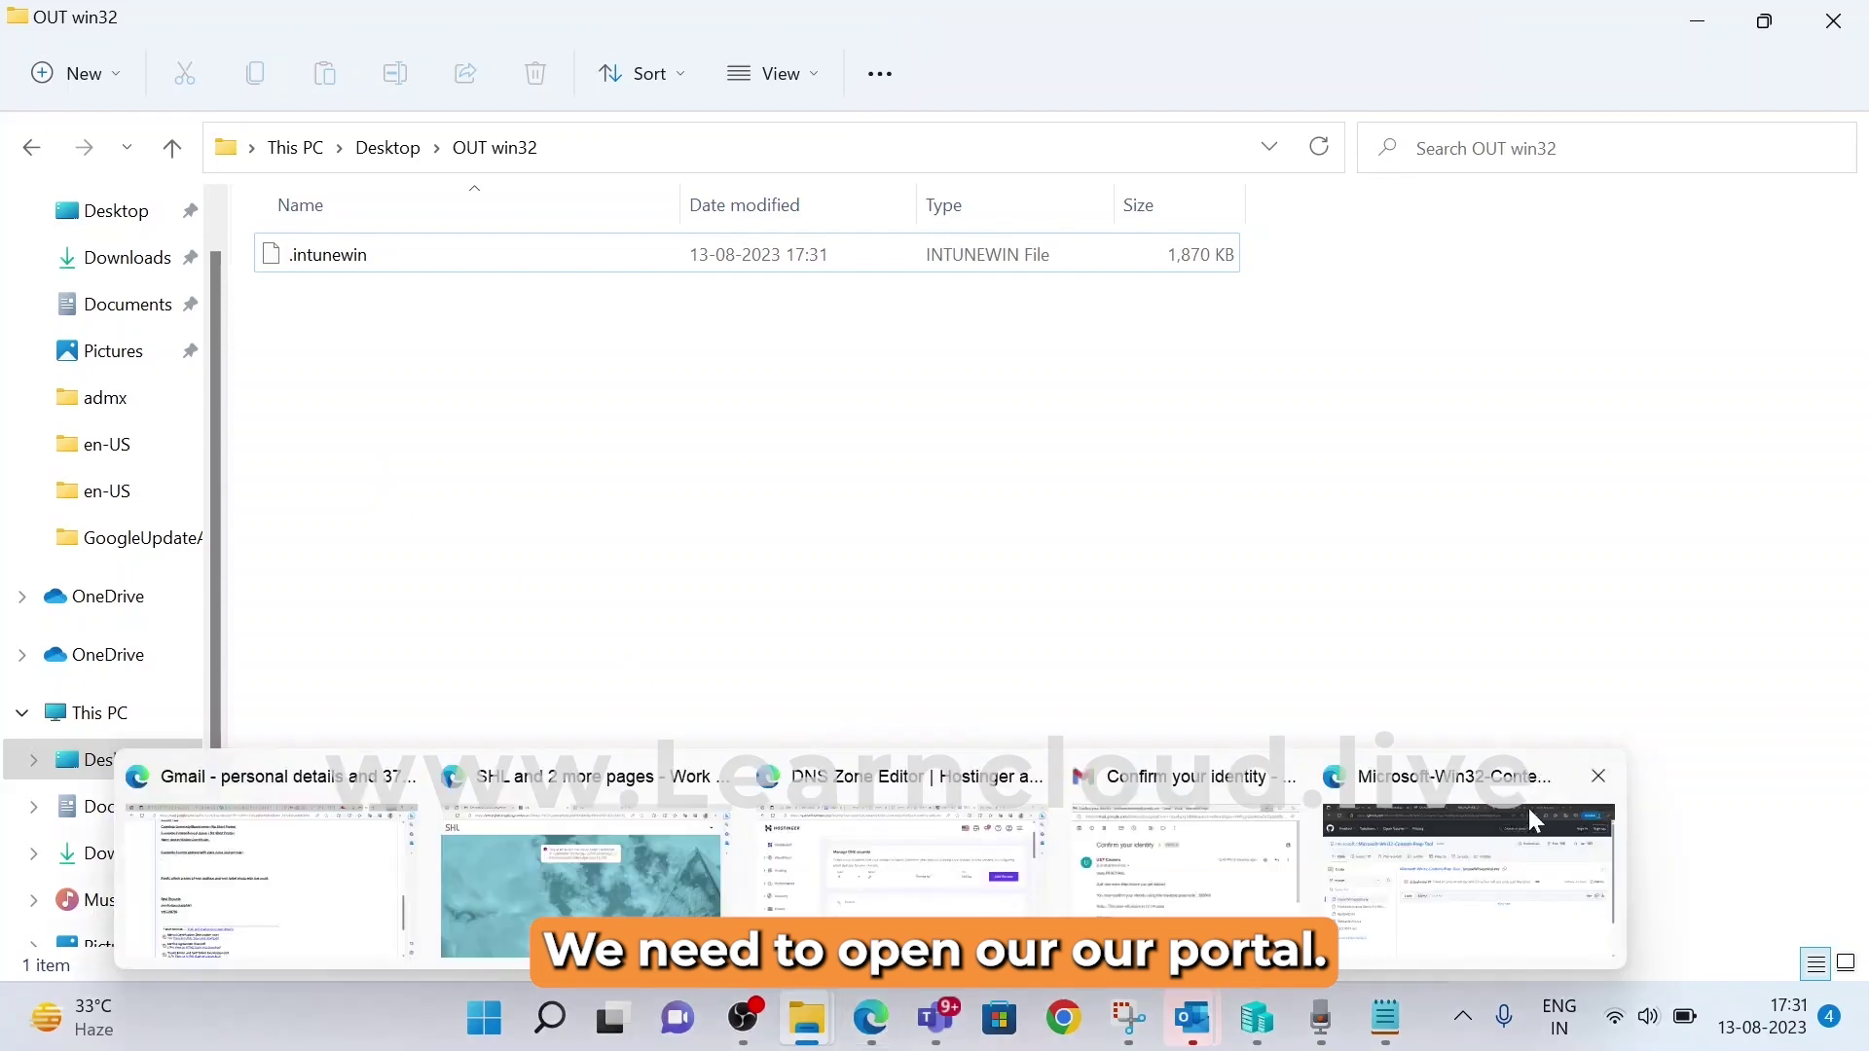
pyautogui.click(1467, 881)
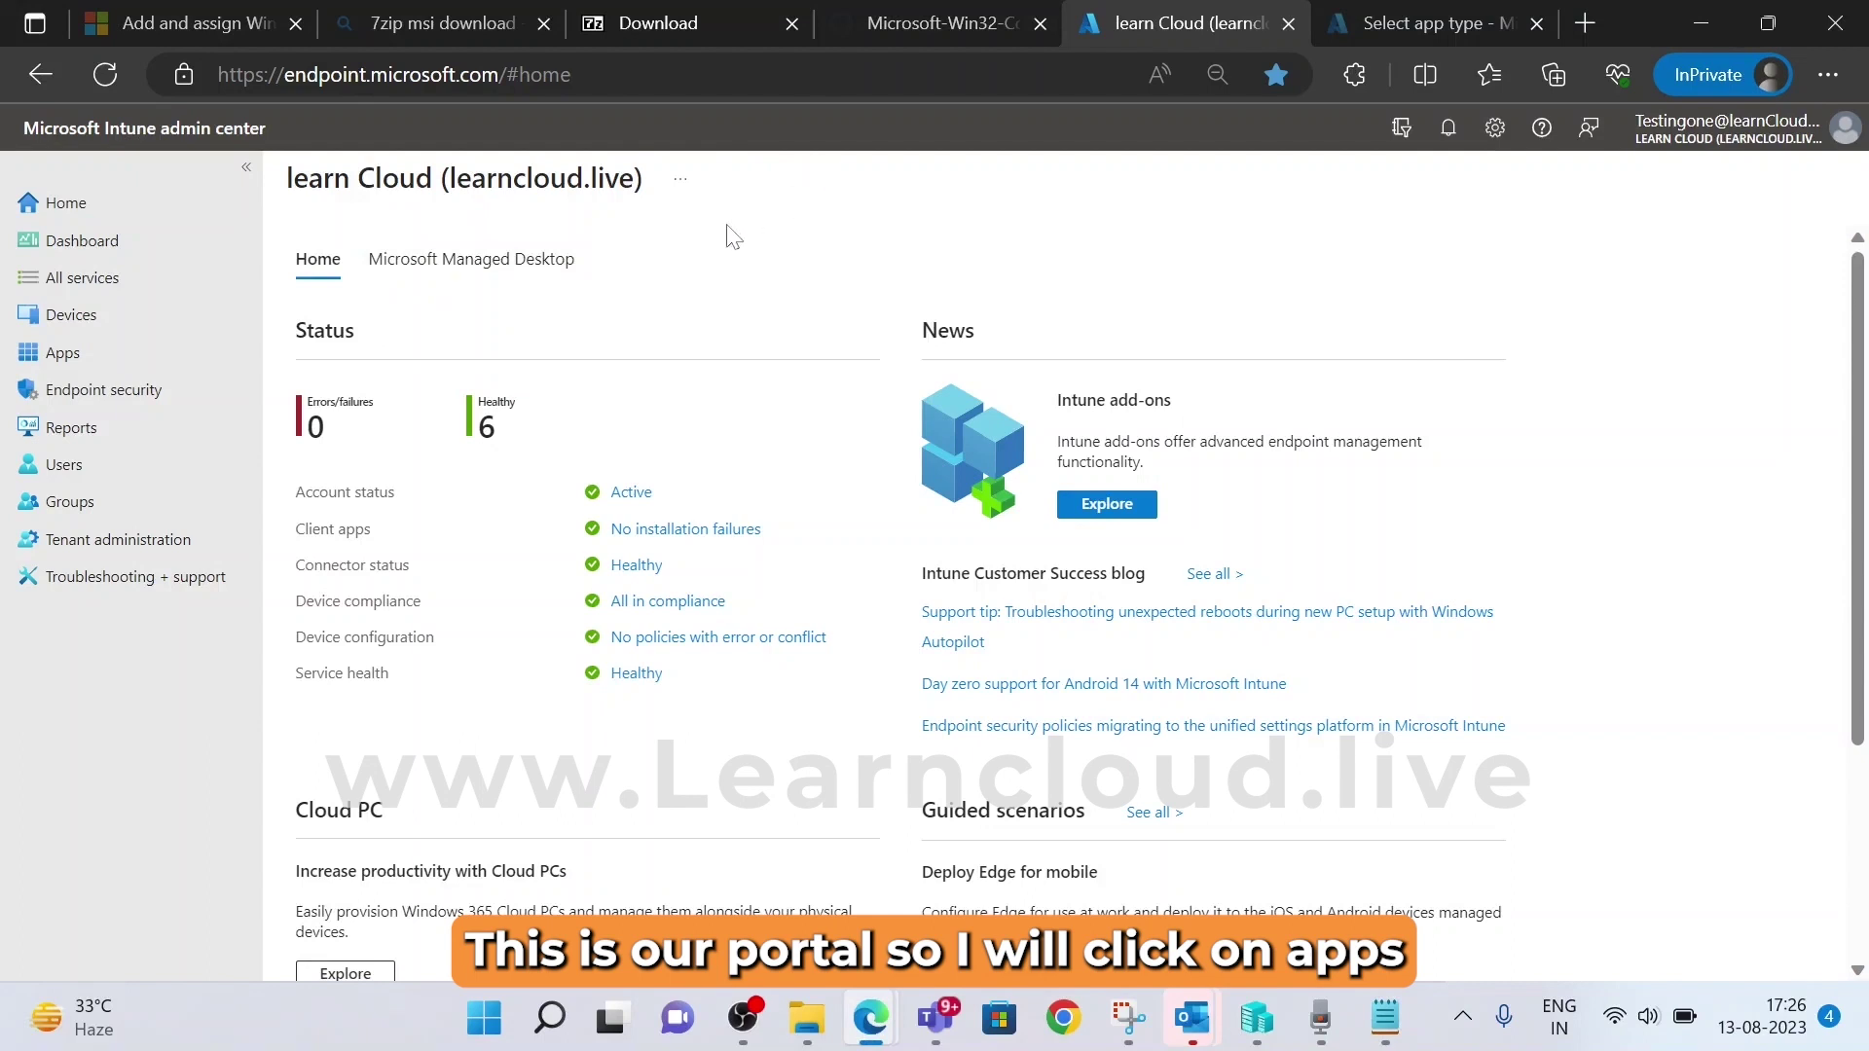
pyautogui.click(97, 352)
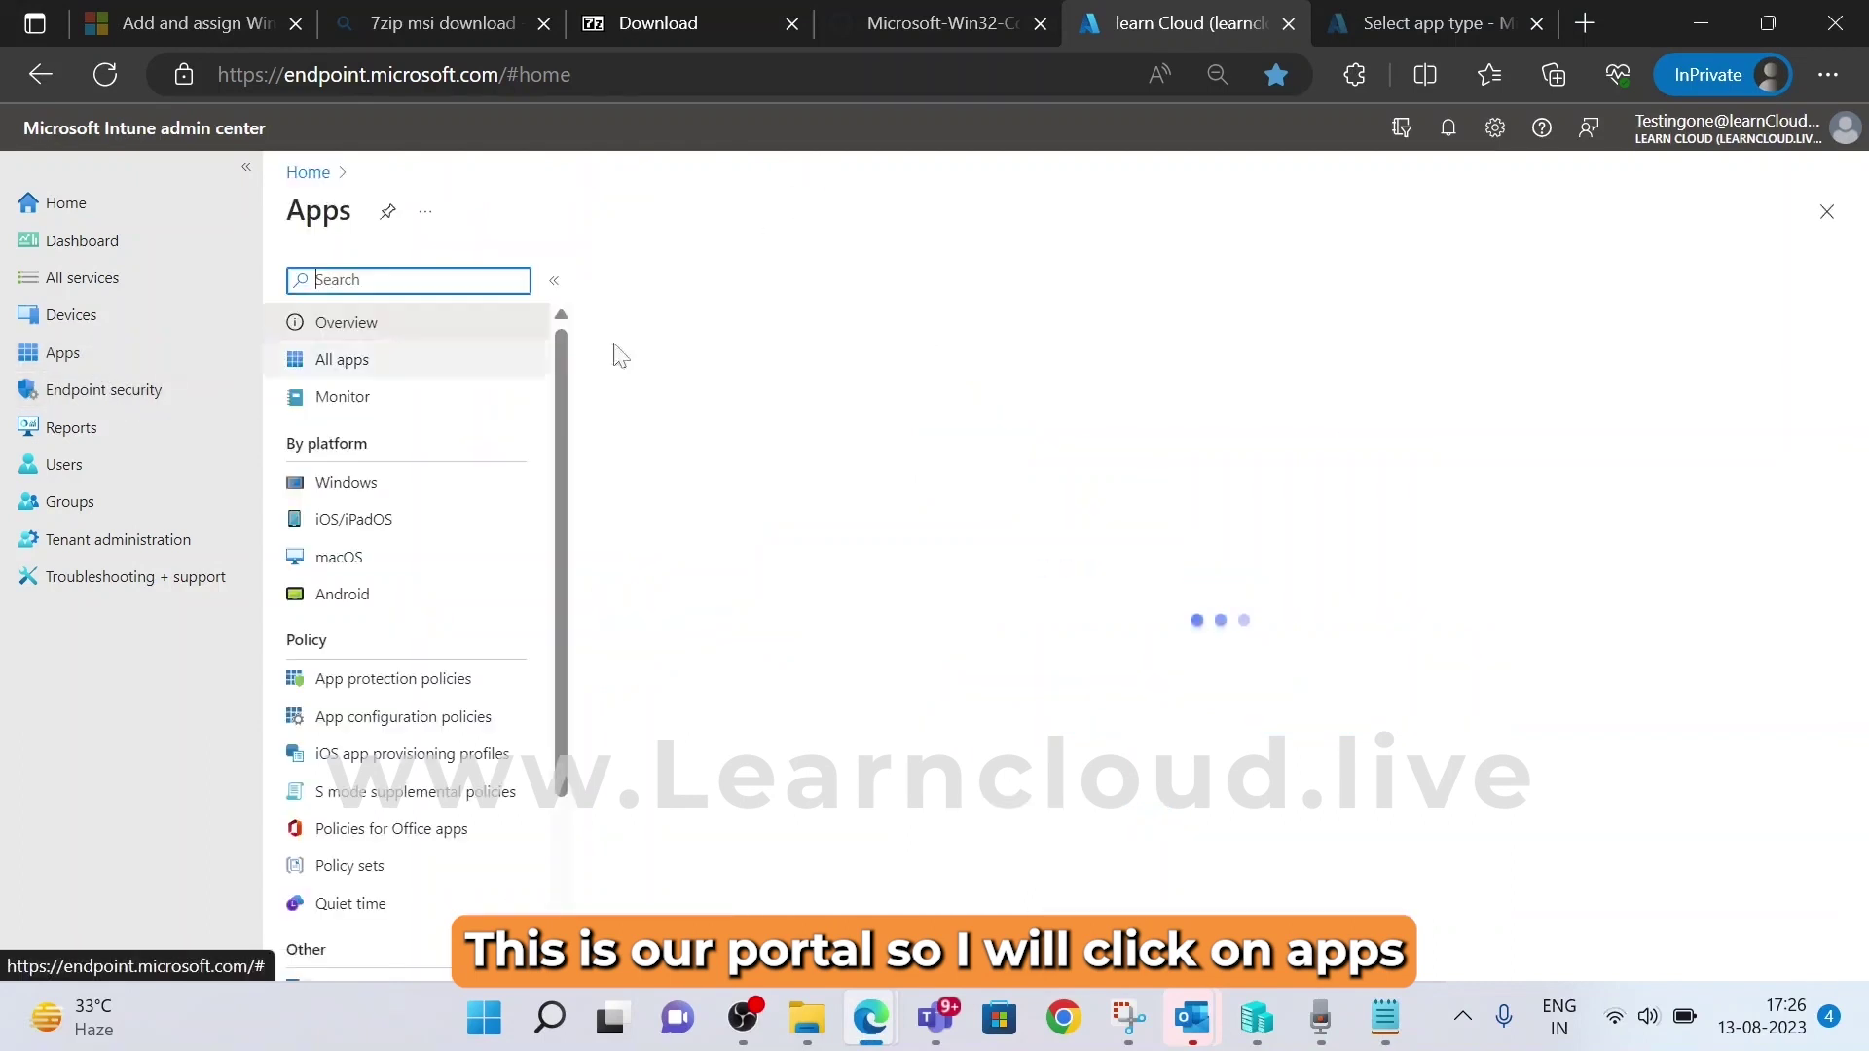
pyautogui.click(441, 487)
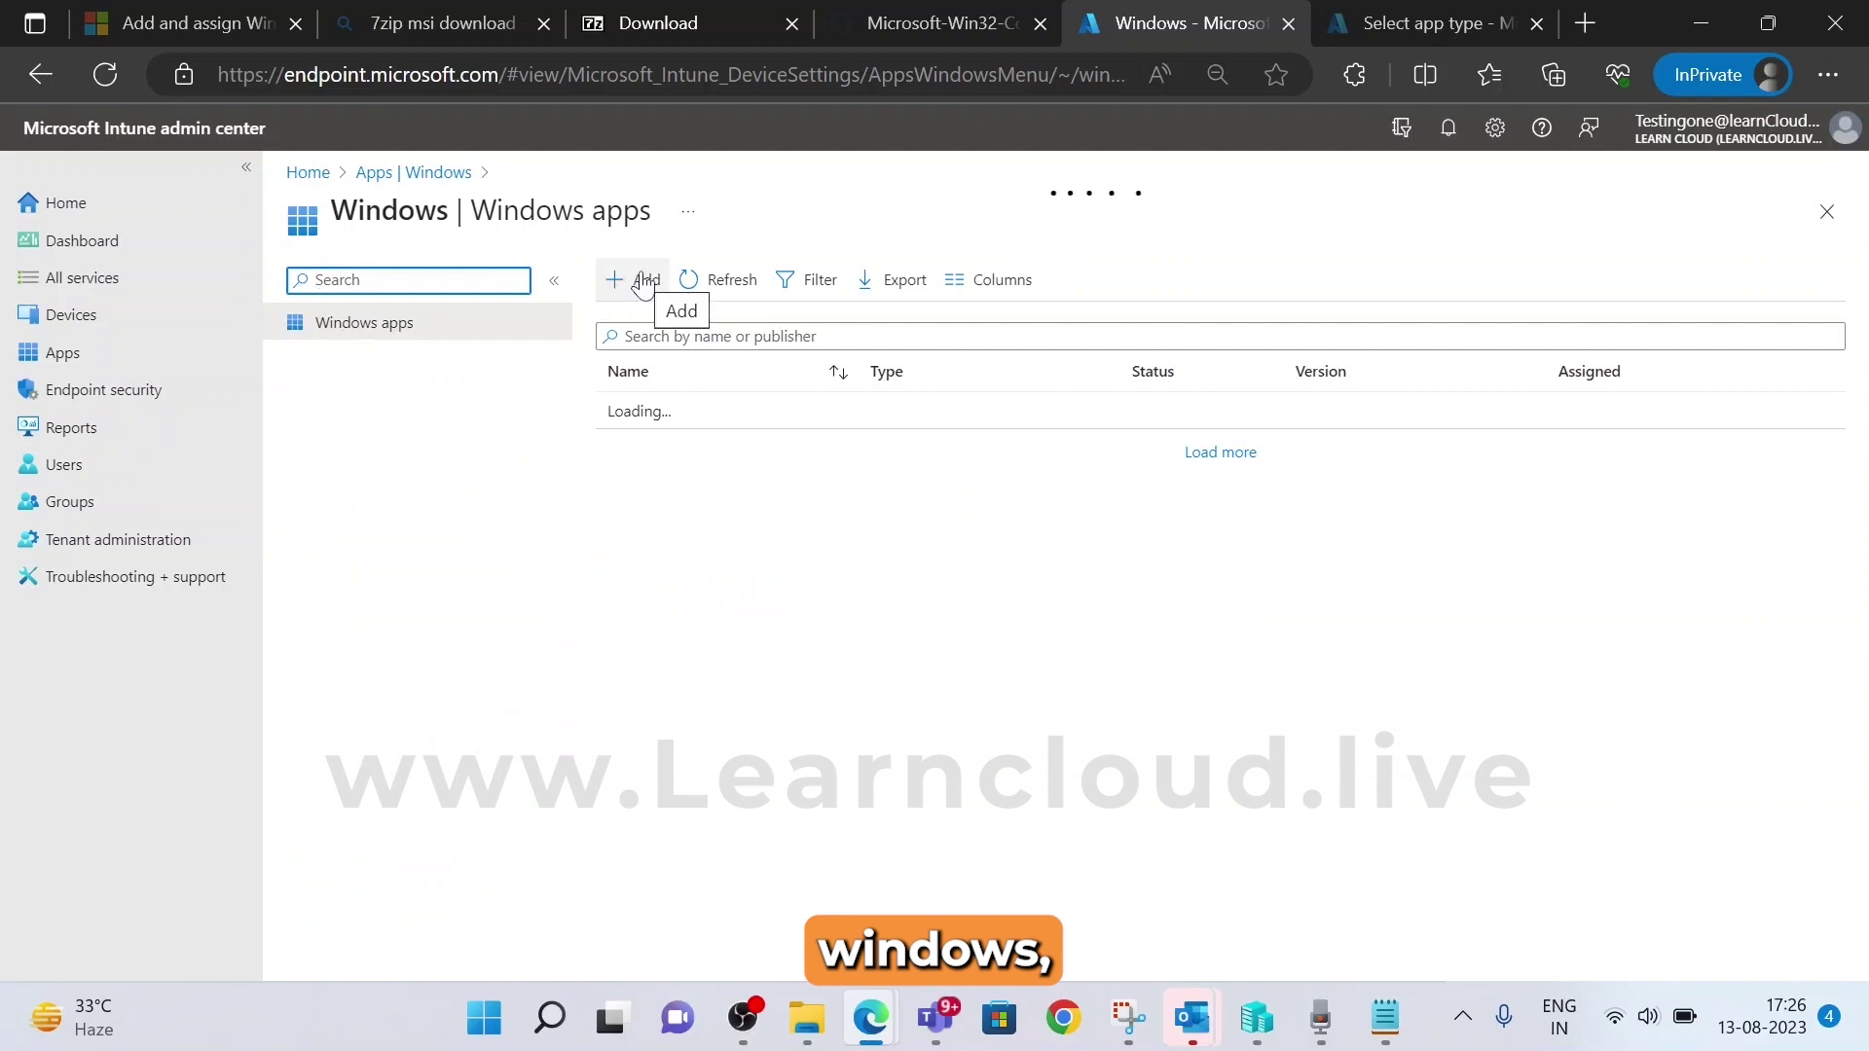
pyautogui.click(642, 283)
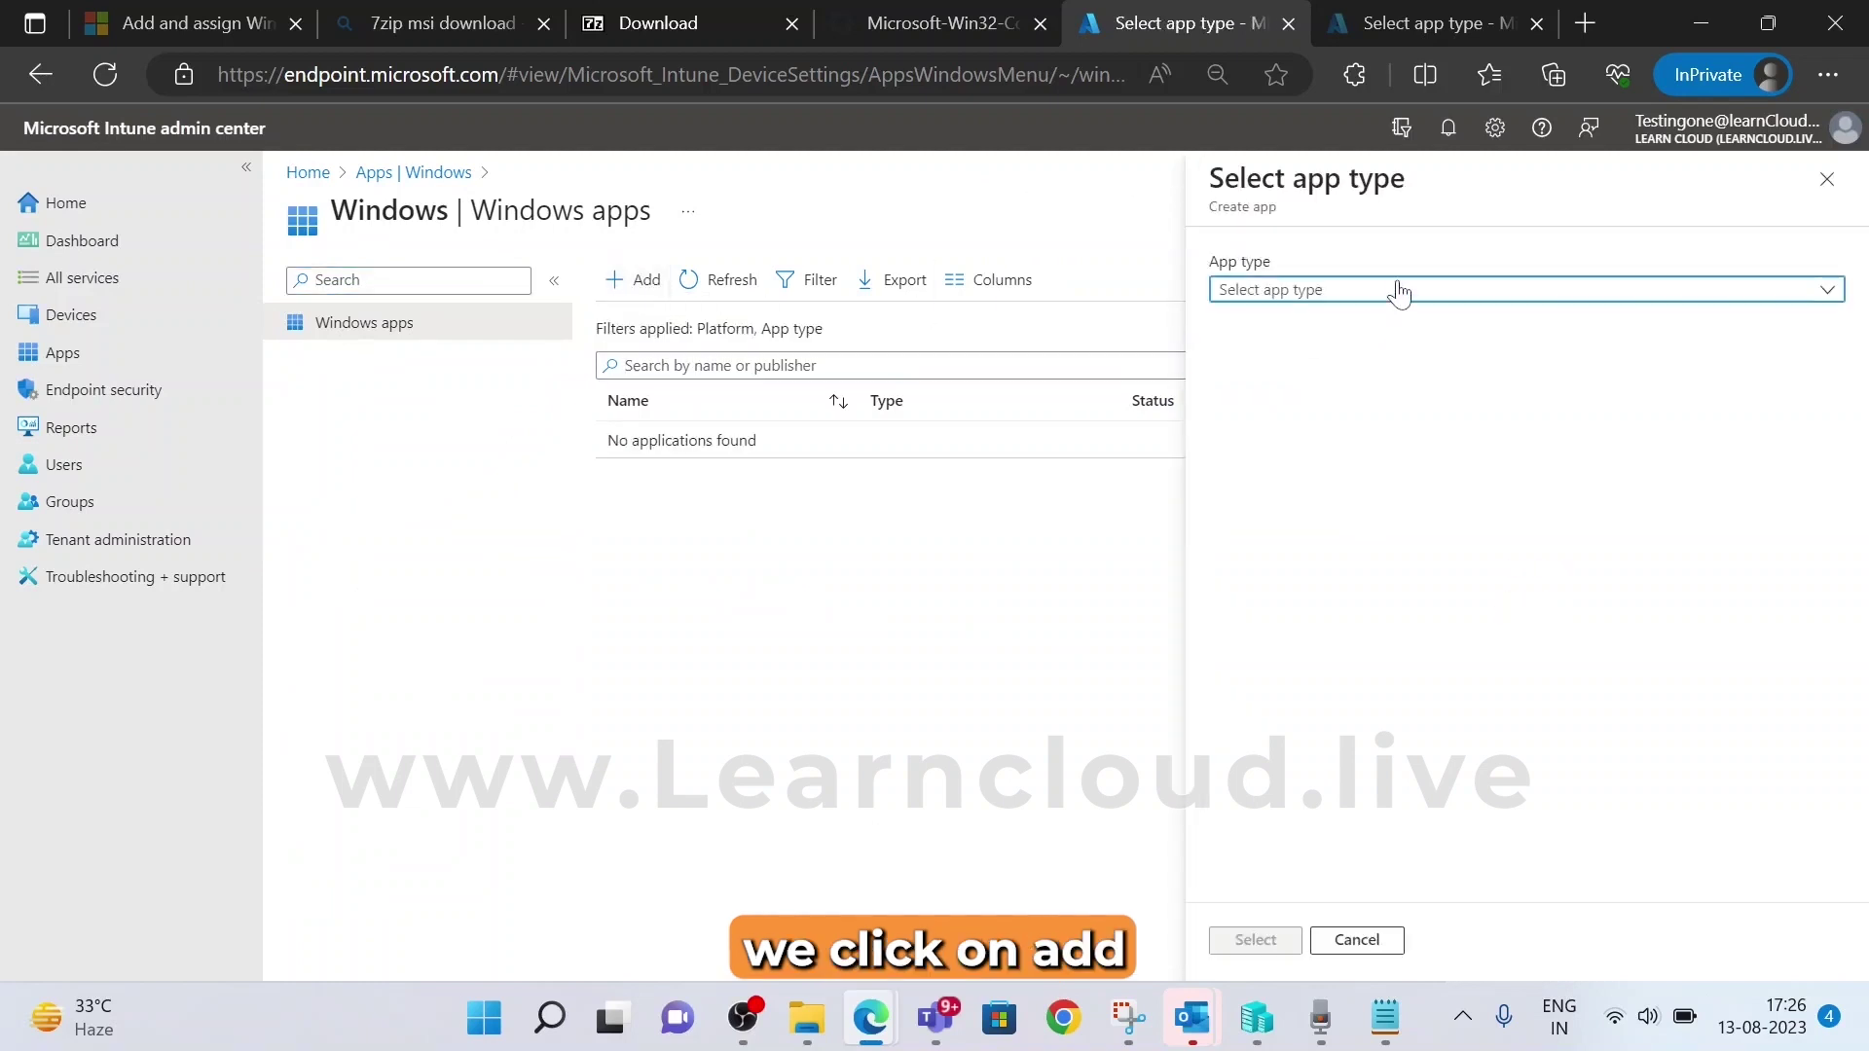
pyautogui.click(1399, 290)
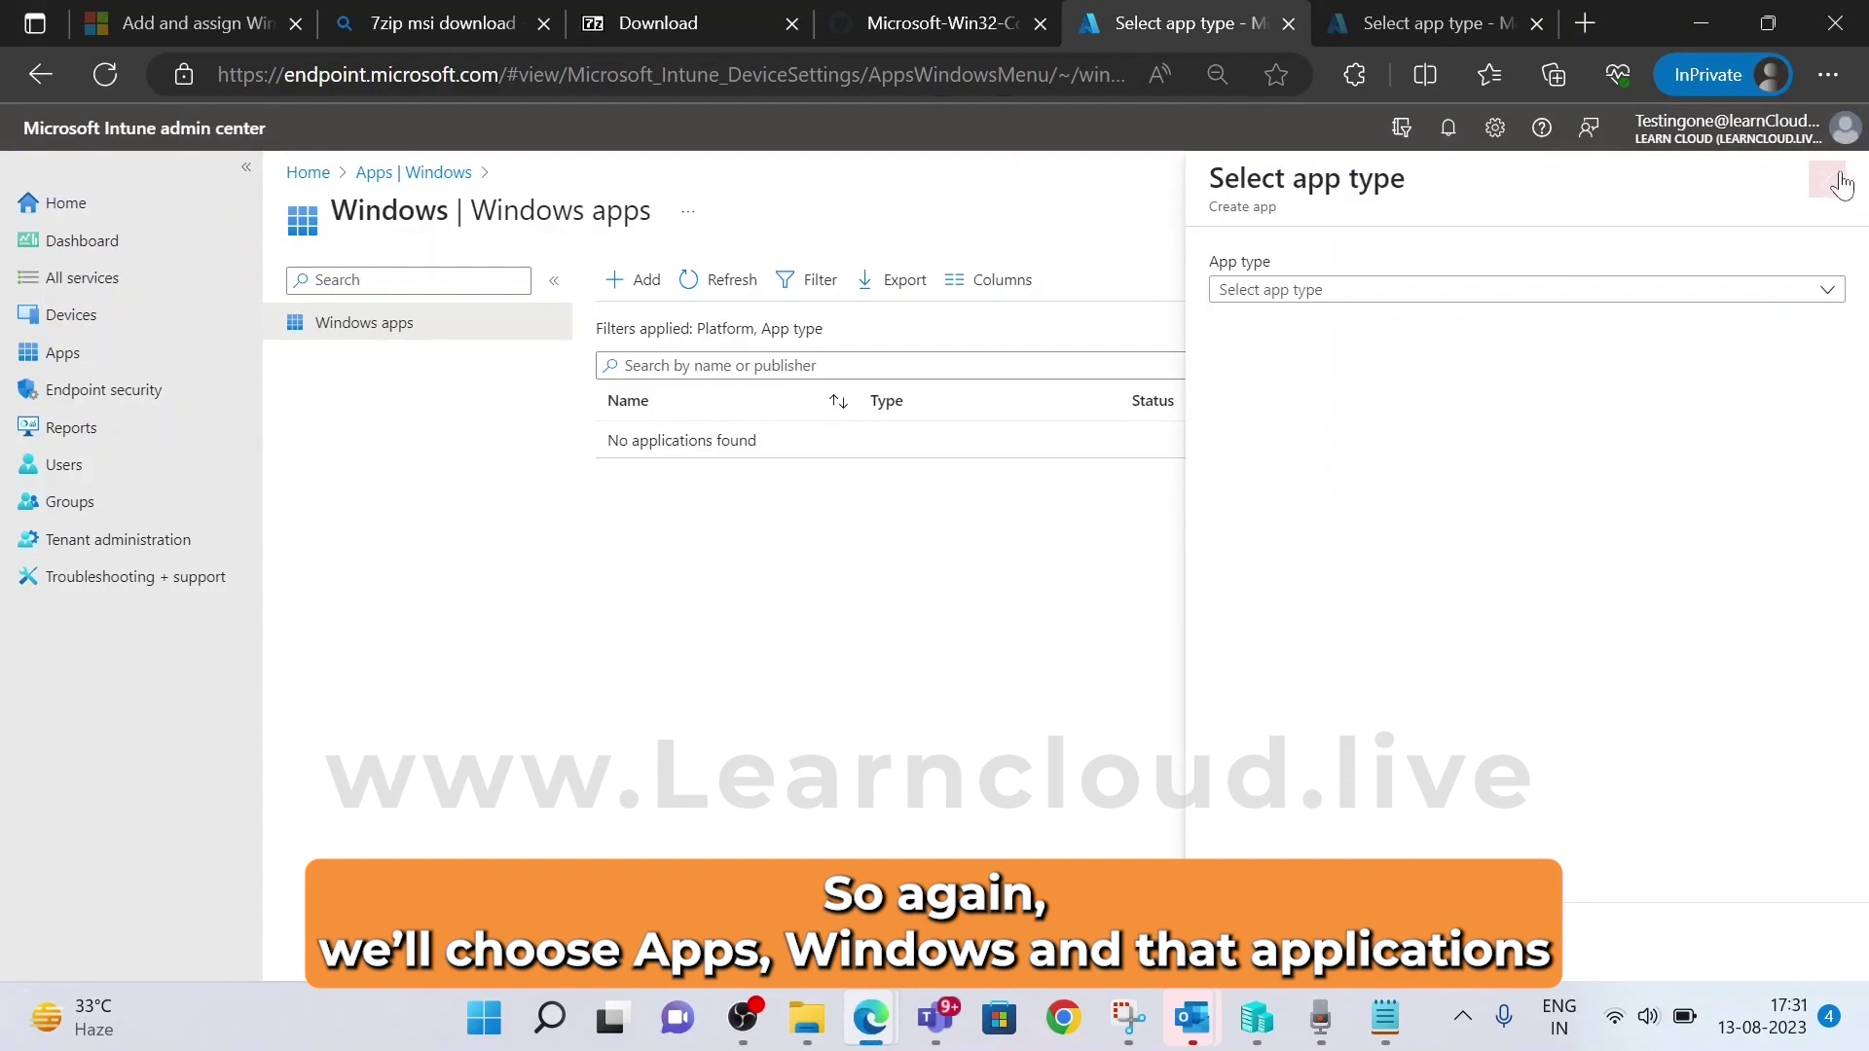
pyautogui.click(1827, 178)
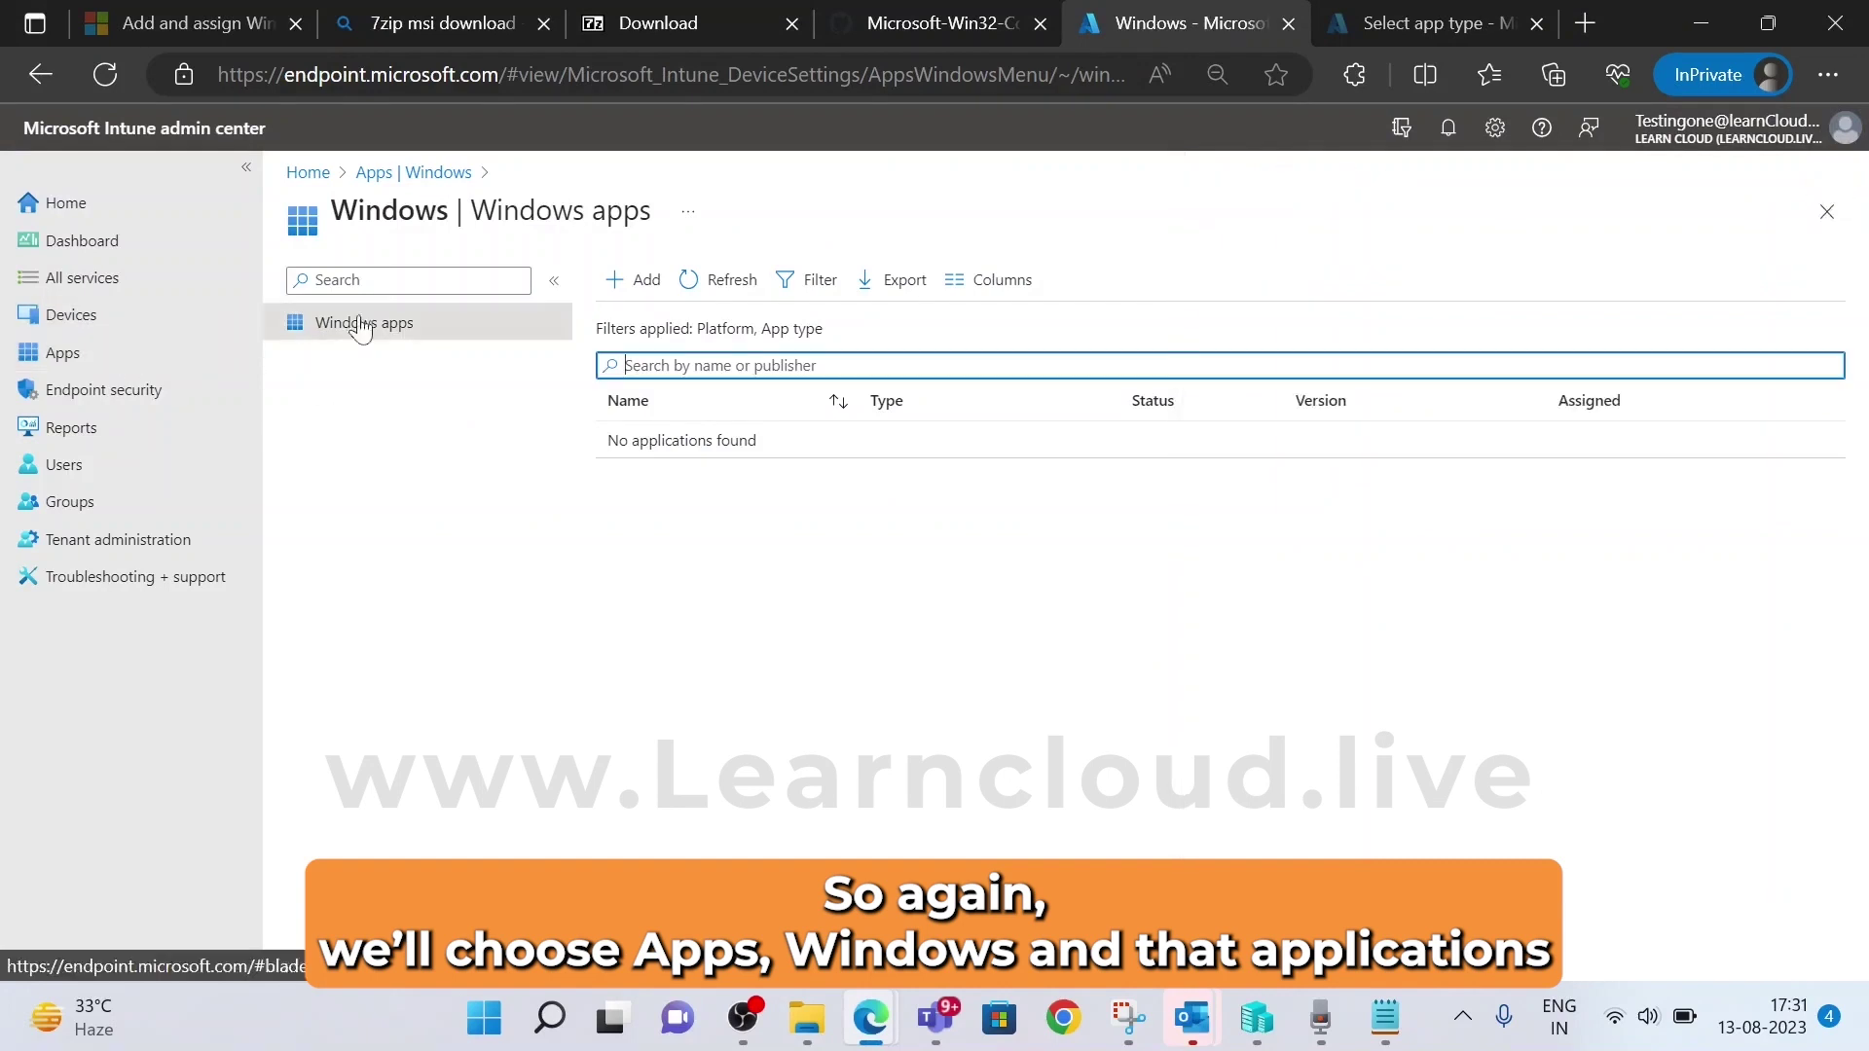
# Start adding a new Windows app with the app type Windows app (Win32)
pyautogui.click(642, 280)
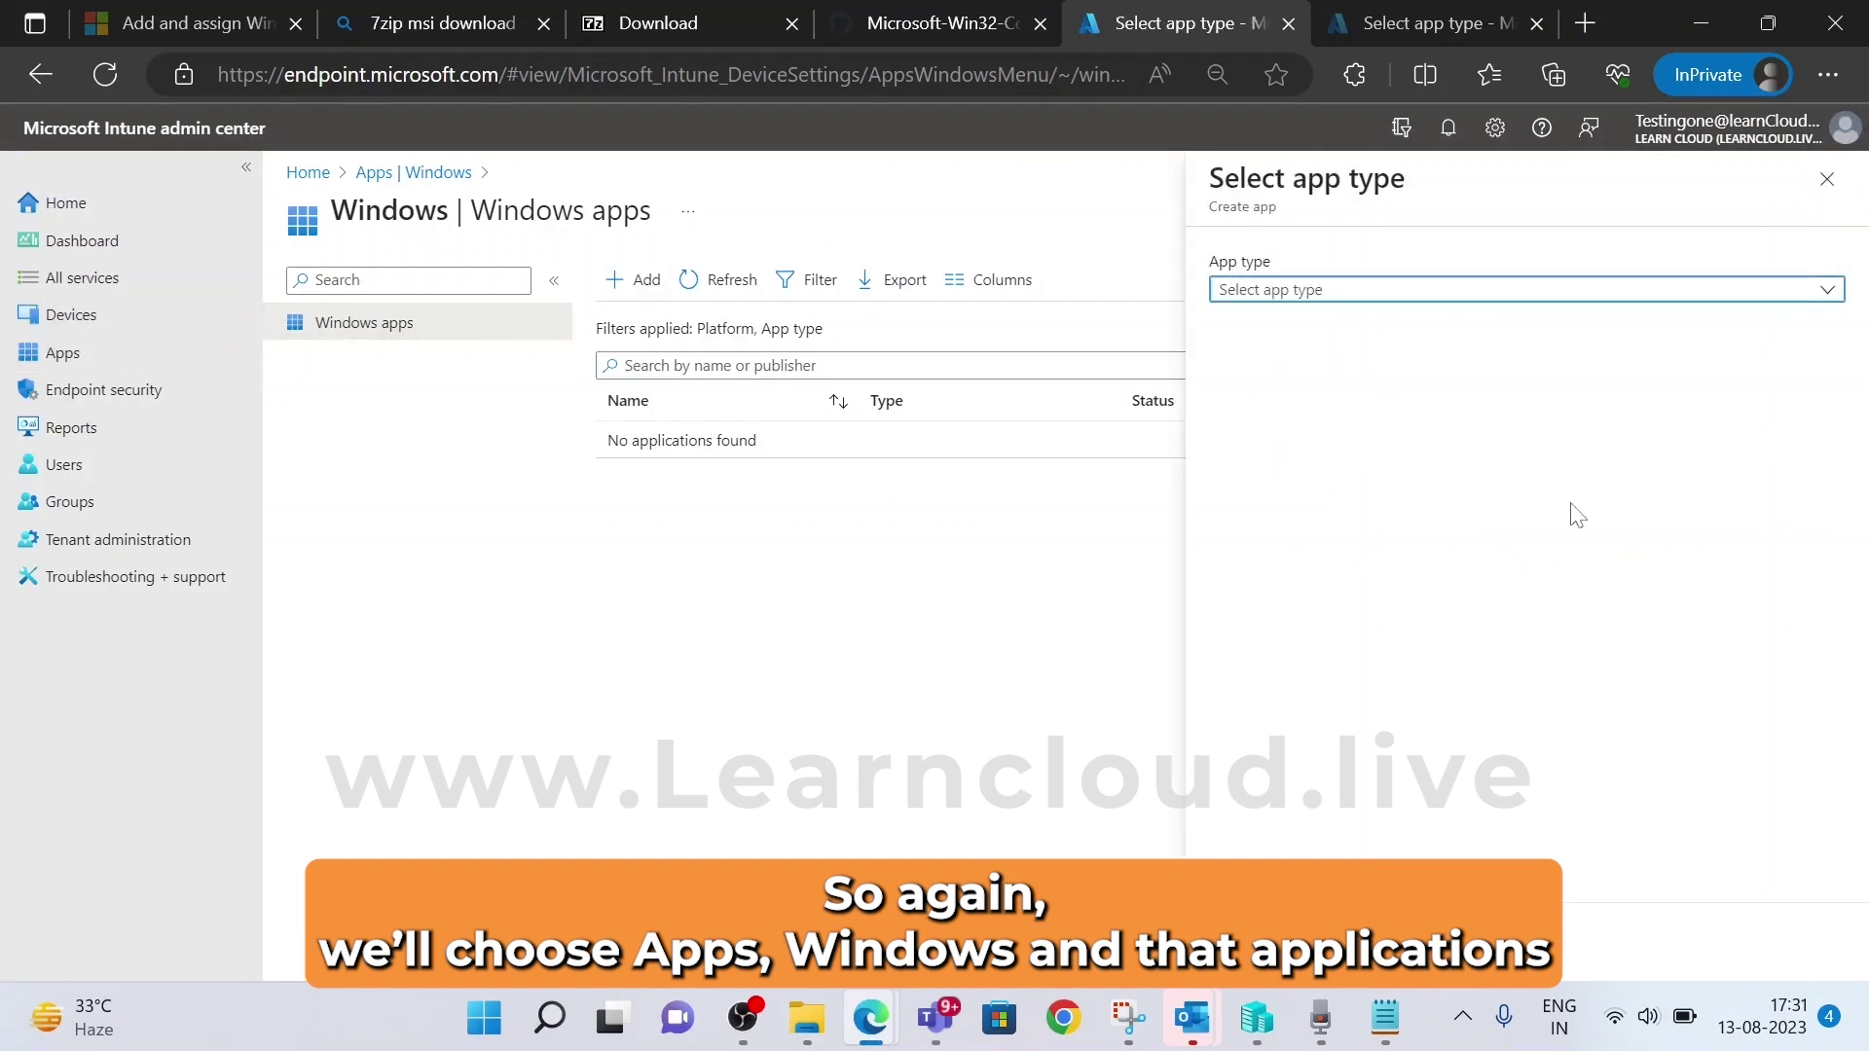
pyautogui.click(1281, 290)
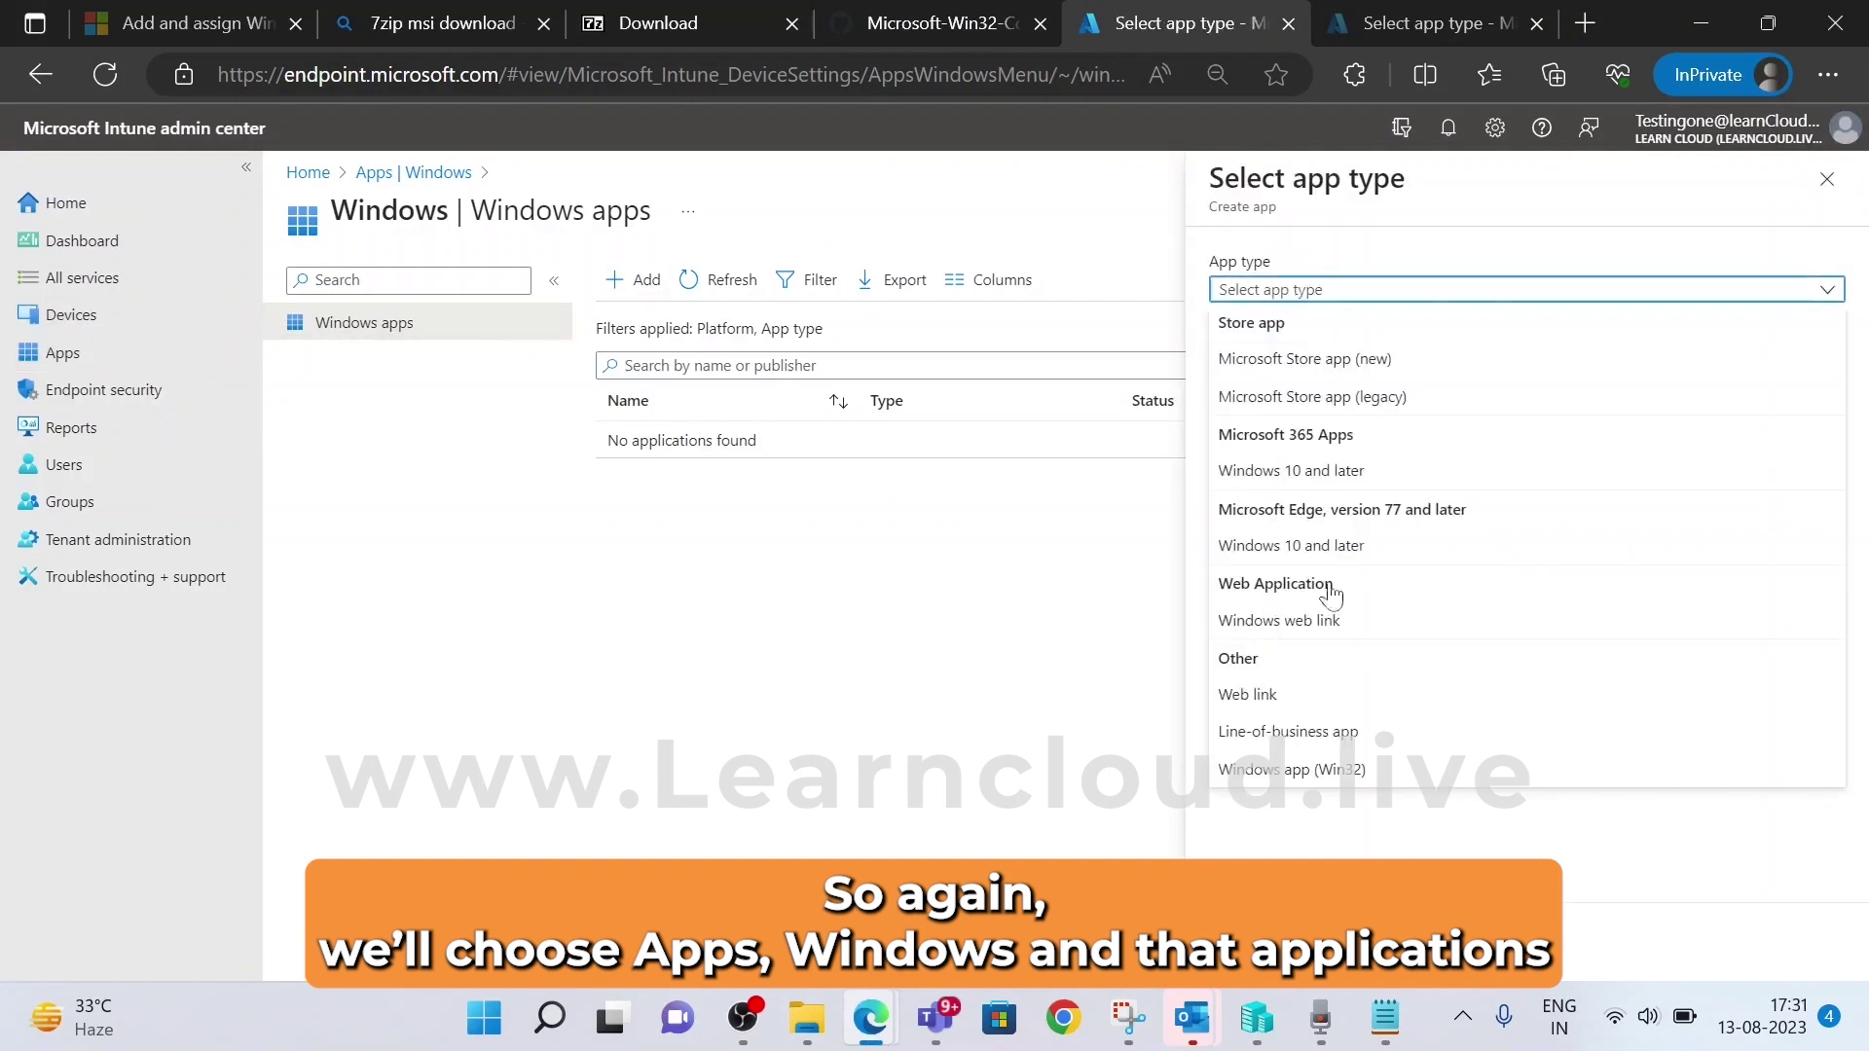
pyautogui.click(1338, 770)
pyautogui.click(1253, 941)
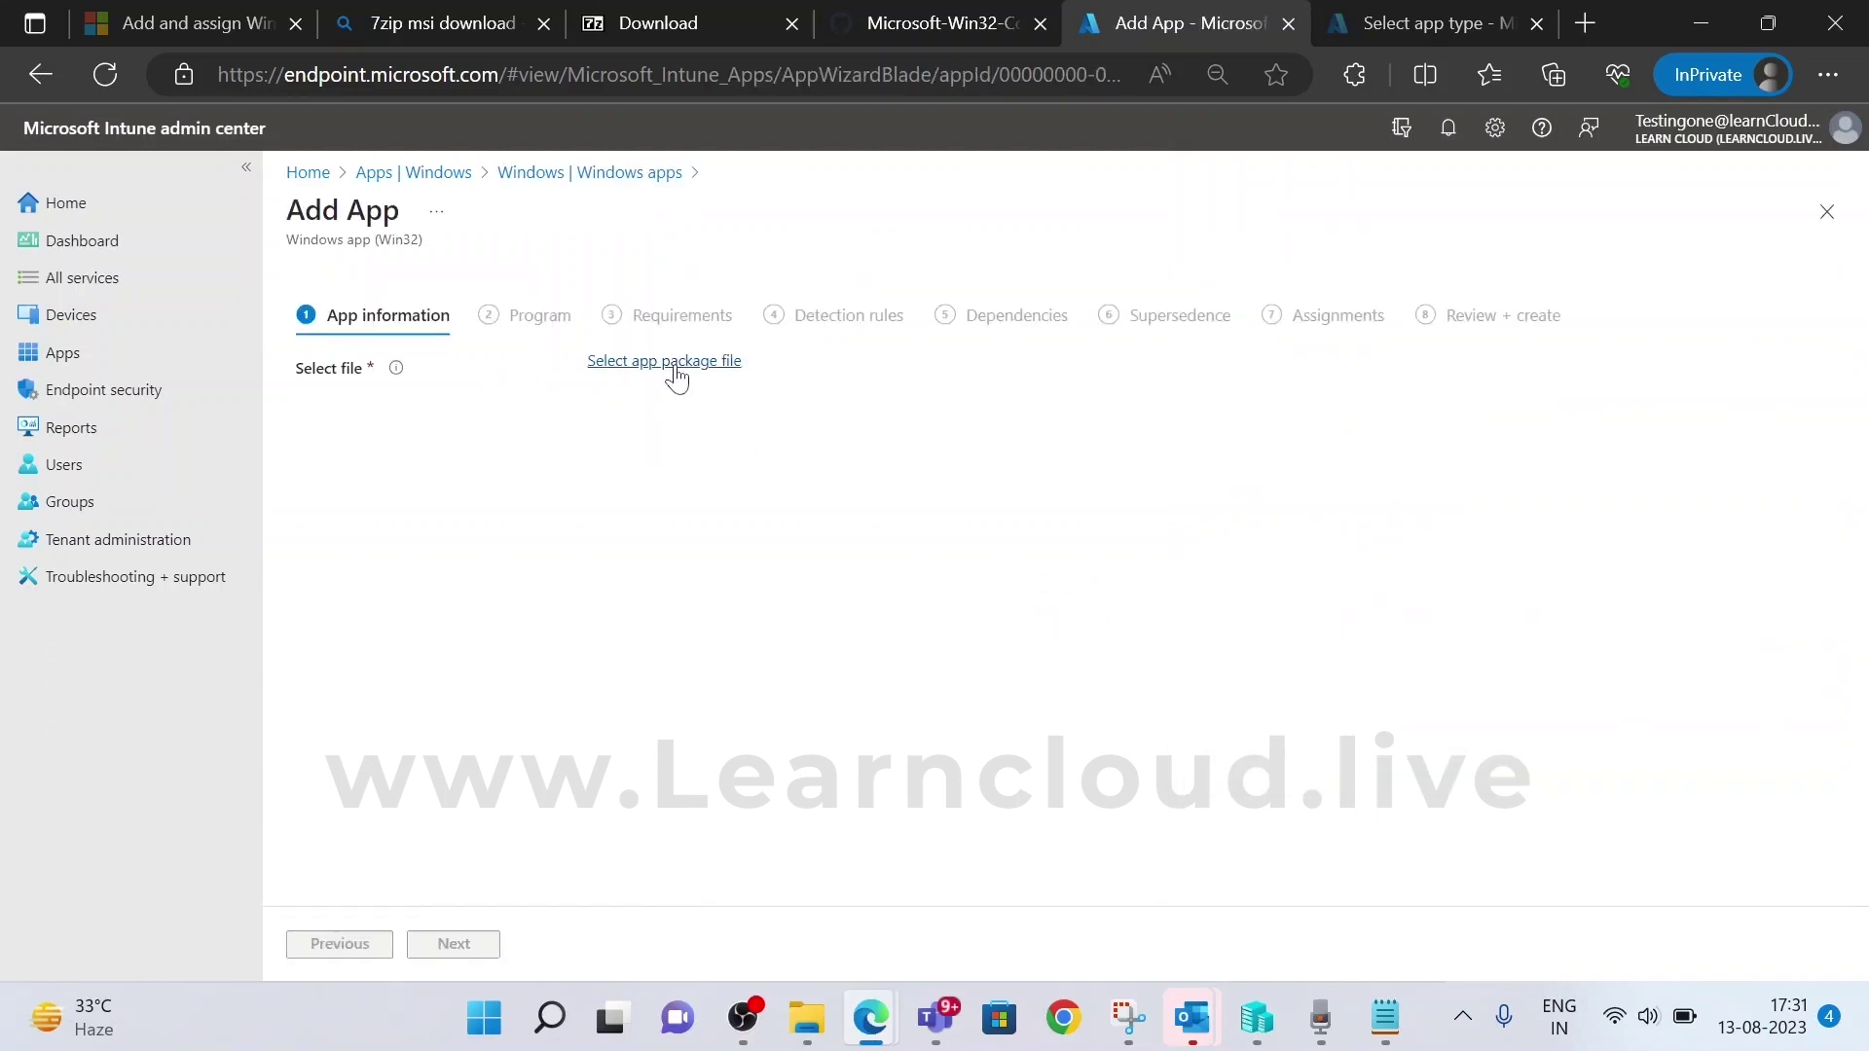
# Select the .intunewin file from the desktop's OUT win32 folder as the app package file and confirm it
pyautogui.click(674, 368)
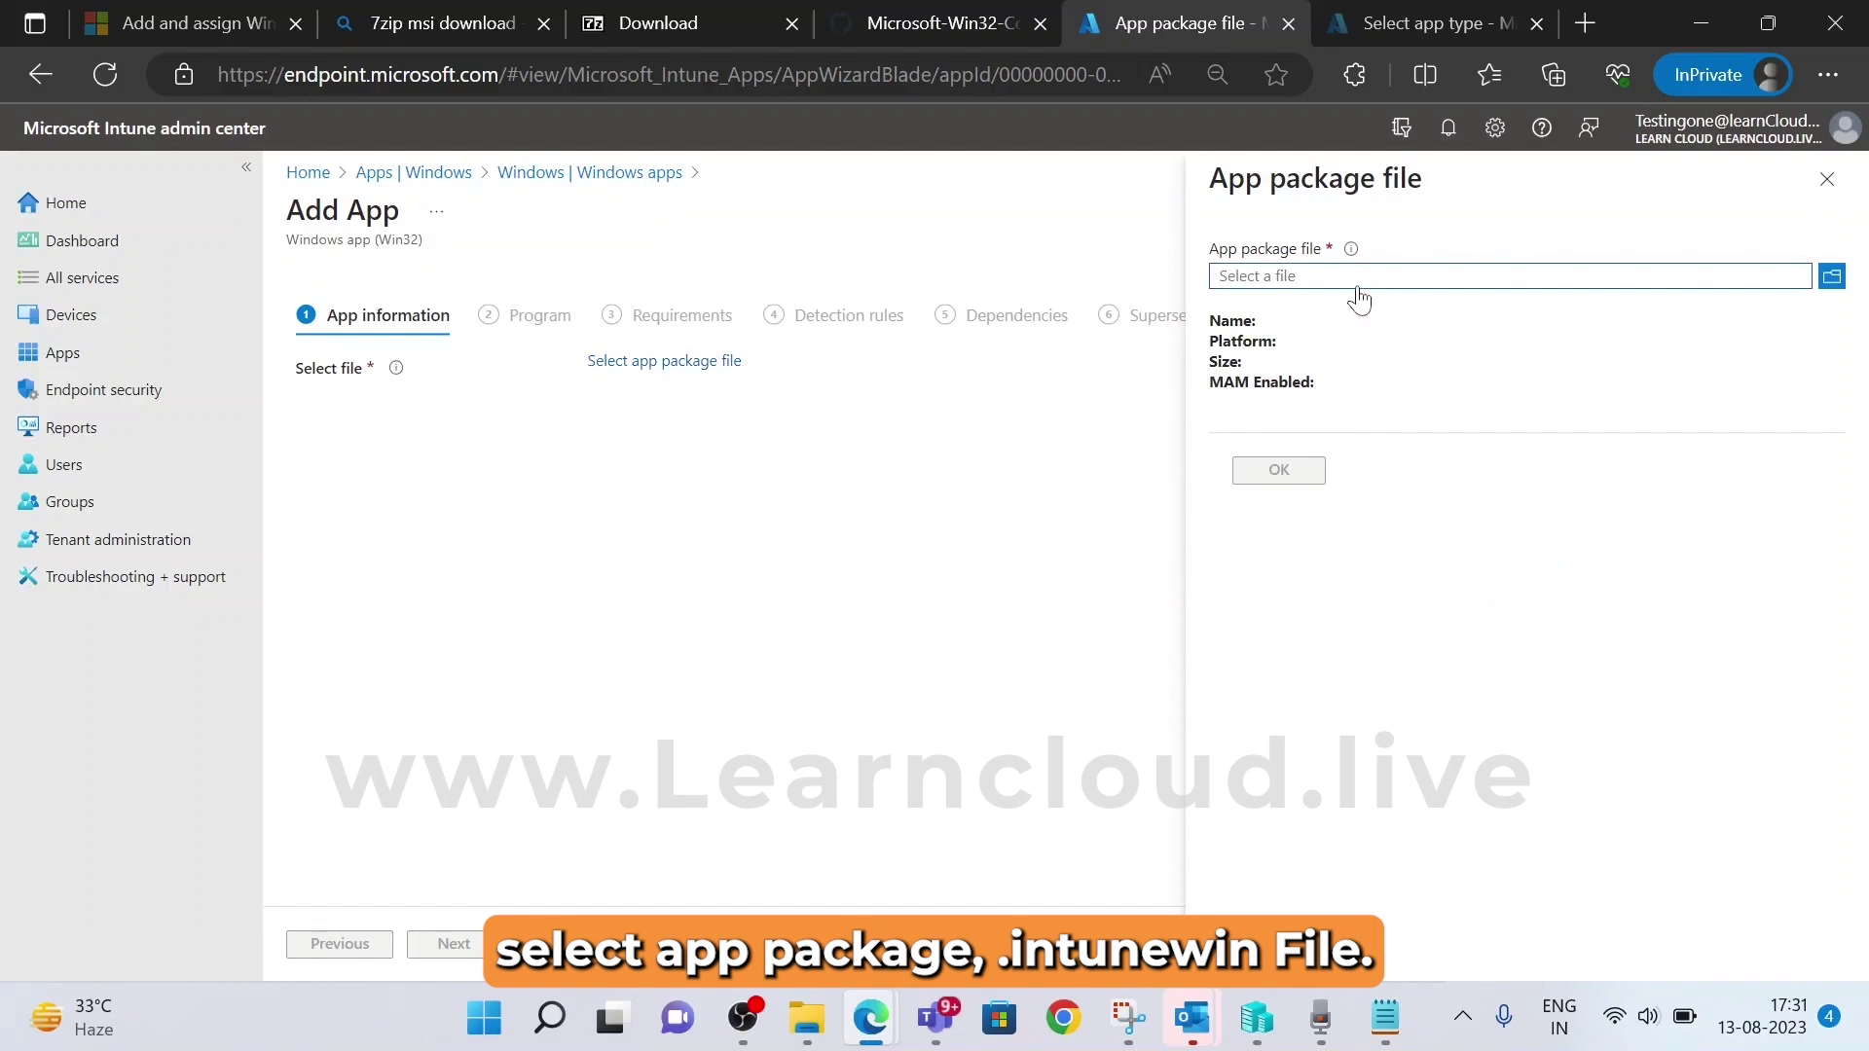
pyautogui.click(1359, 280)
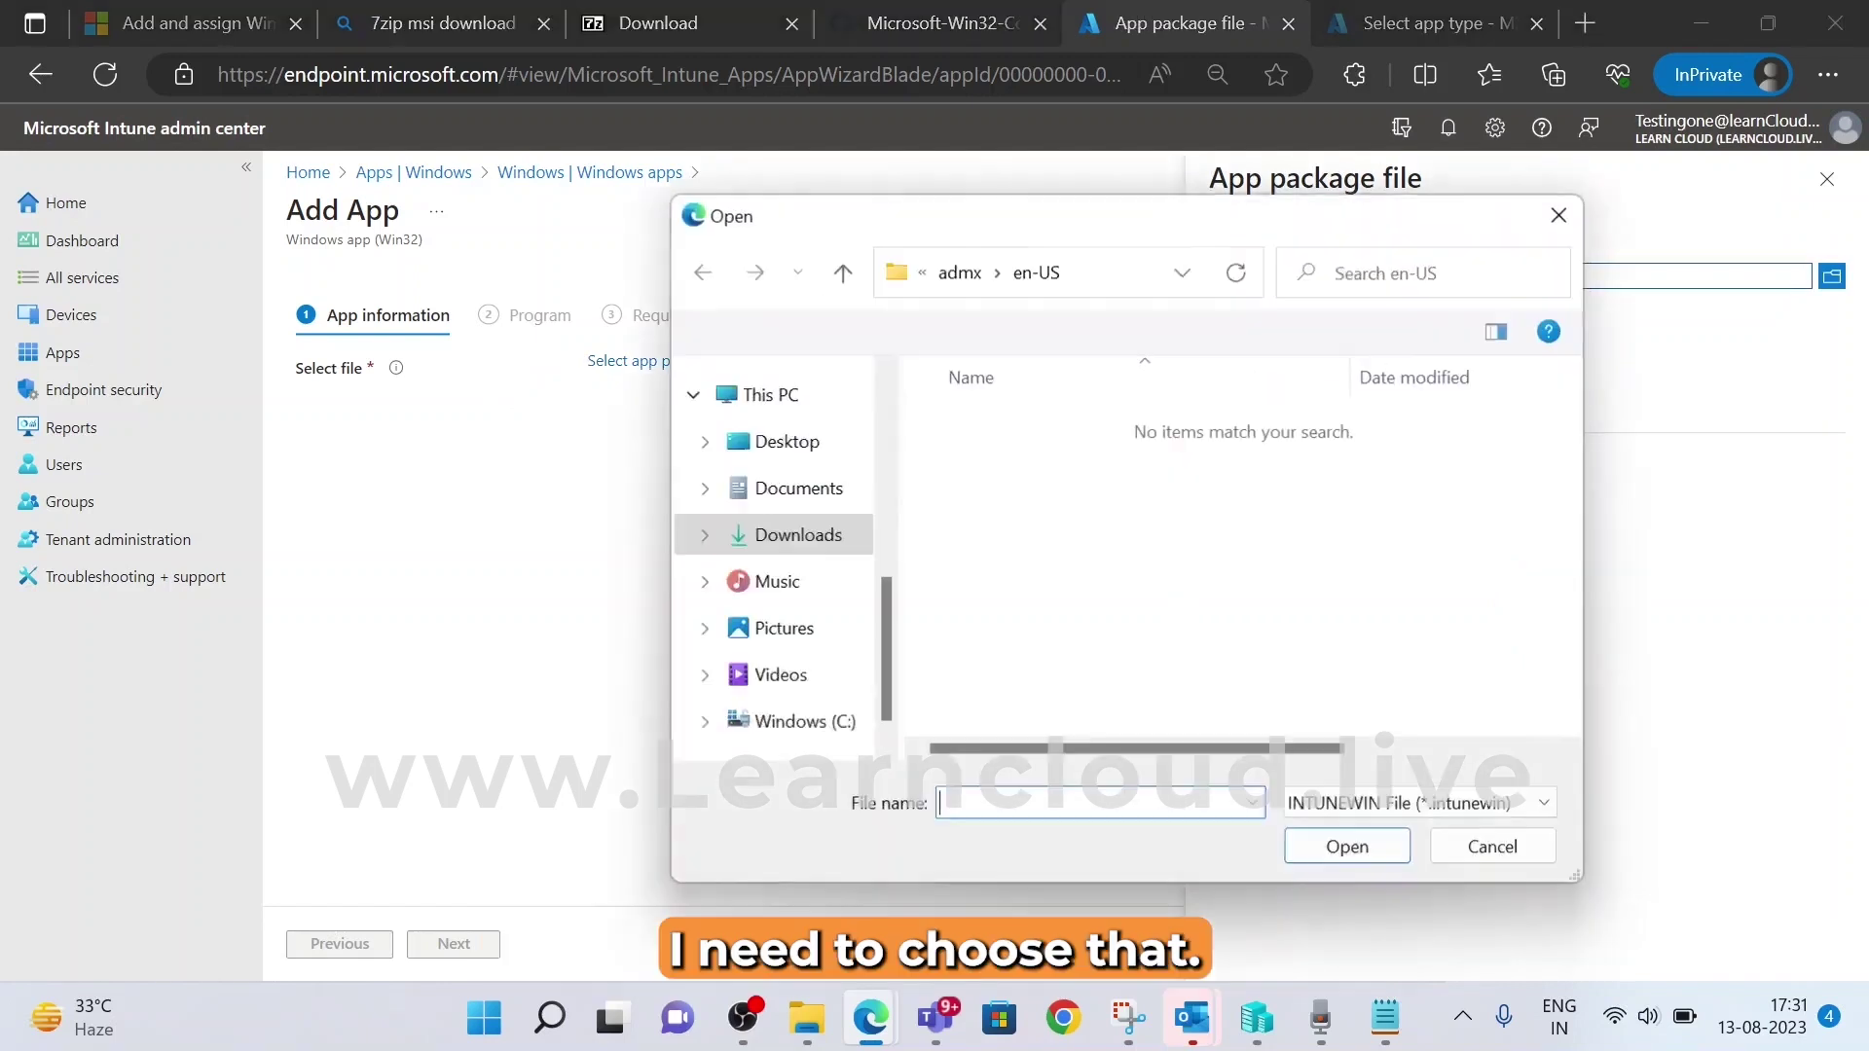
pyautogui.scroll(5, 794, 438)
pyautogui.click(789, 446)
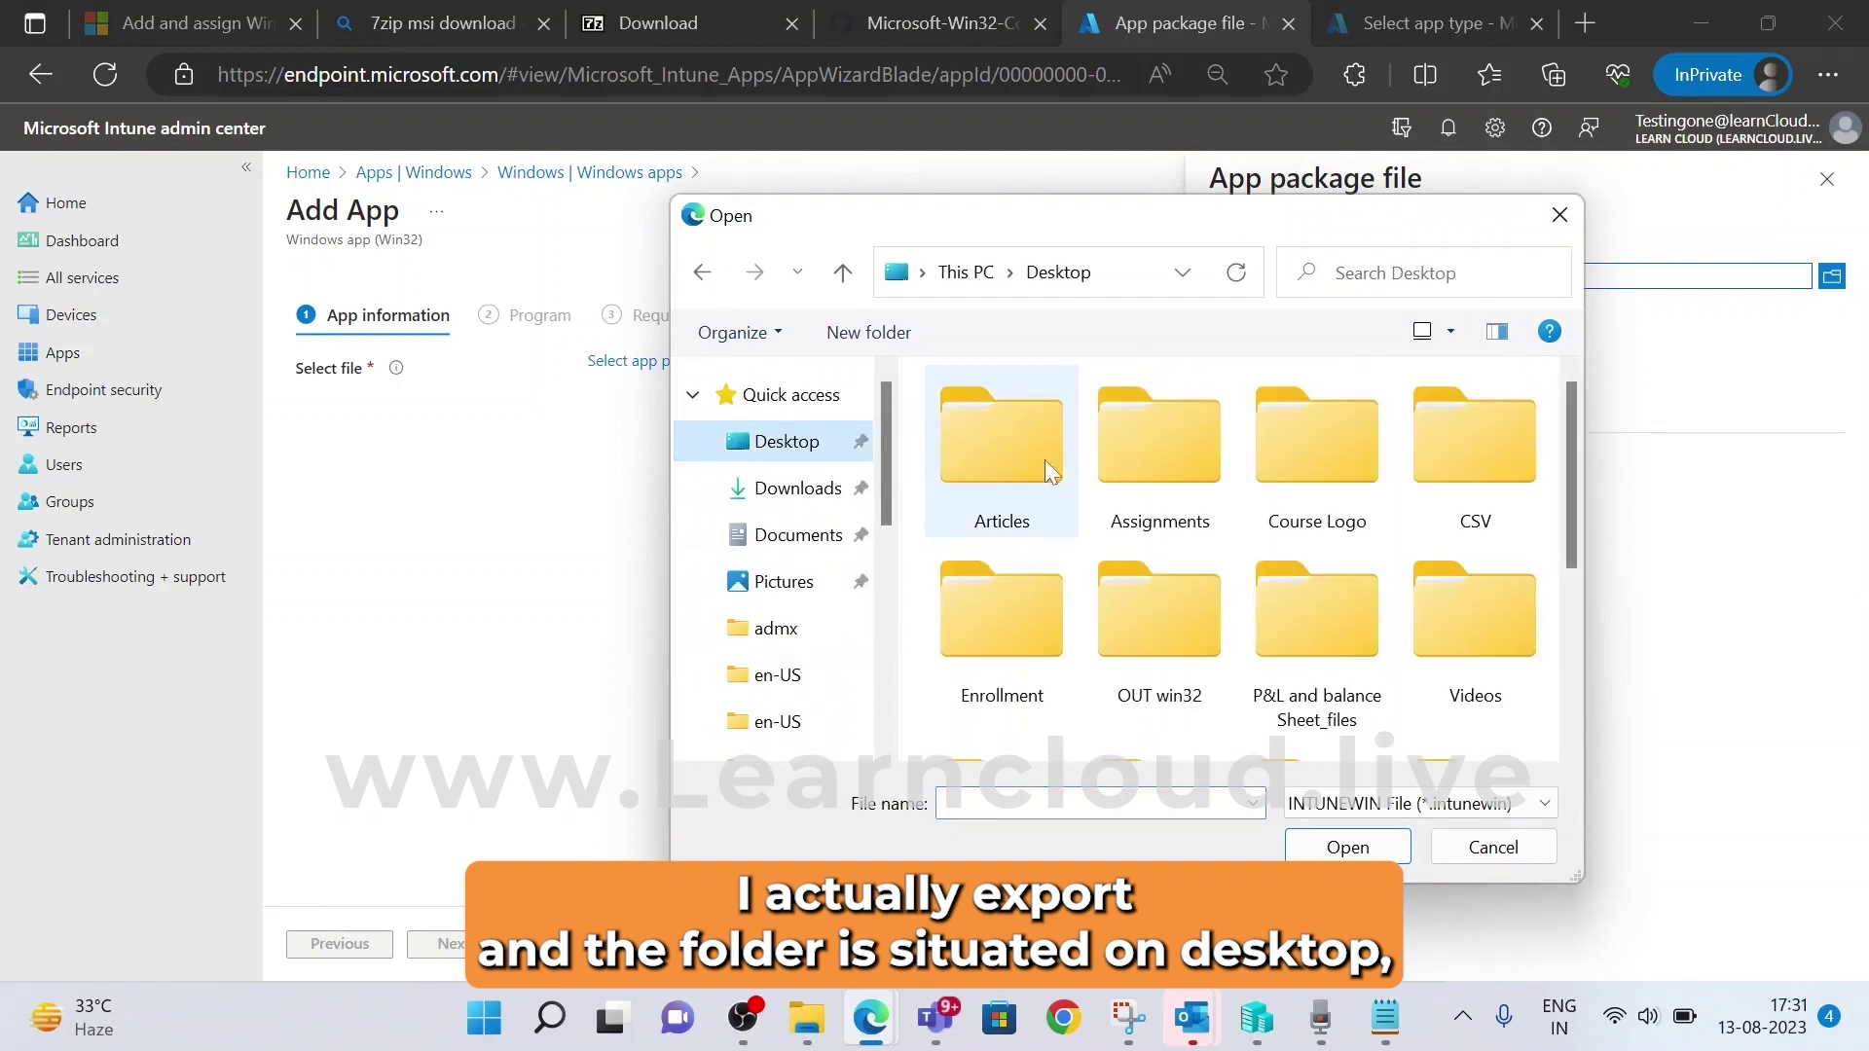
pyautogui.press('o')
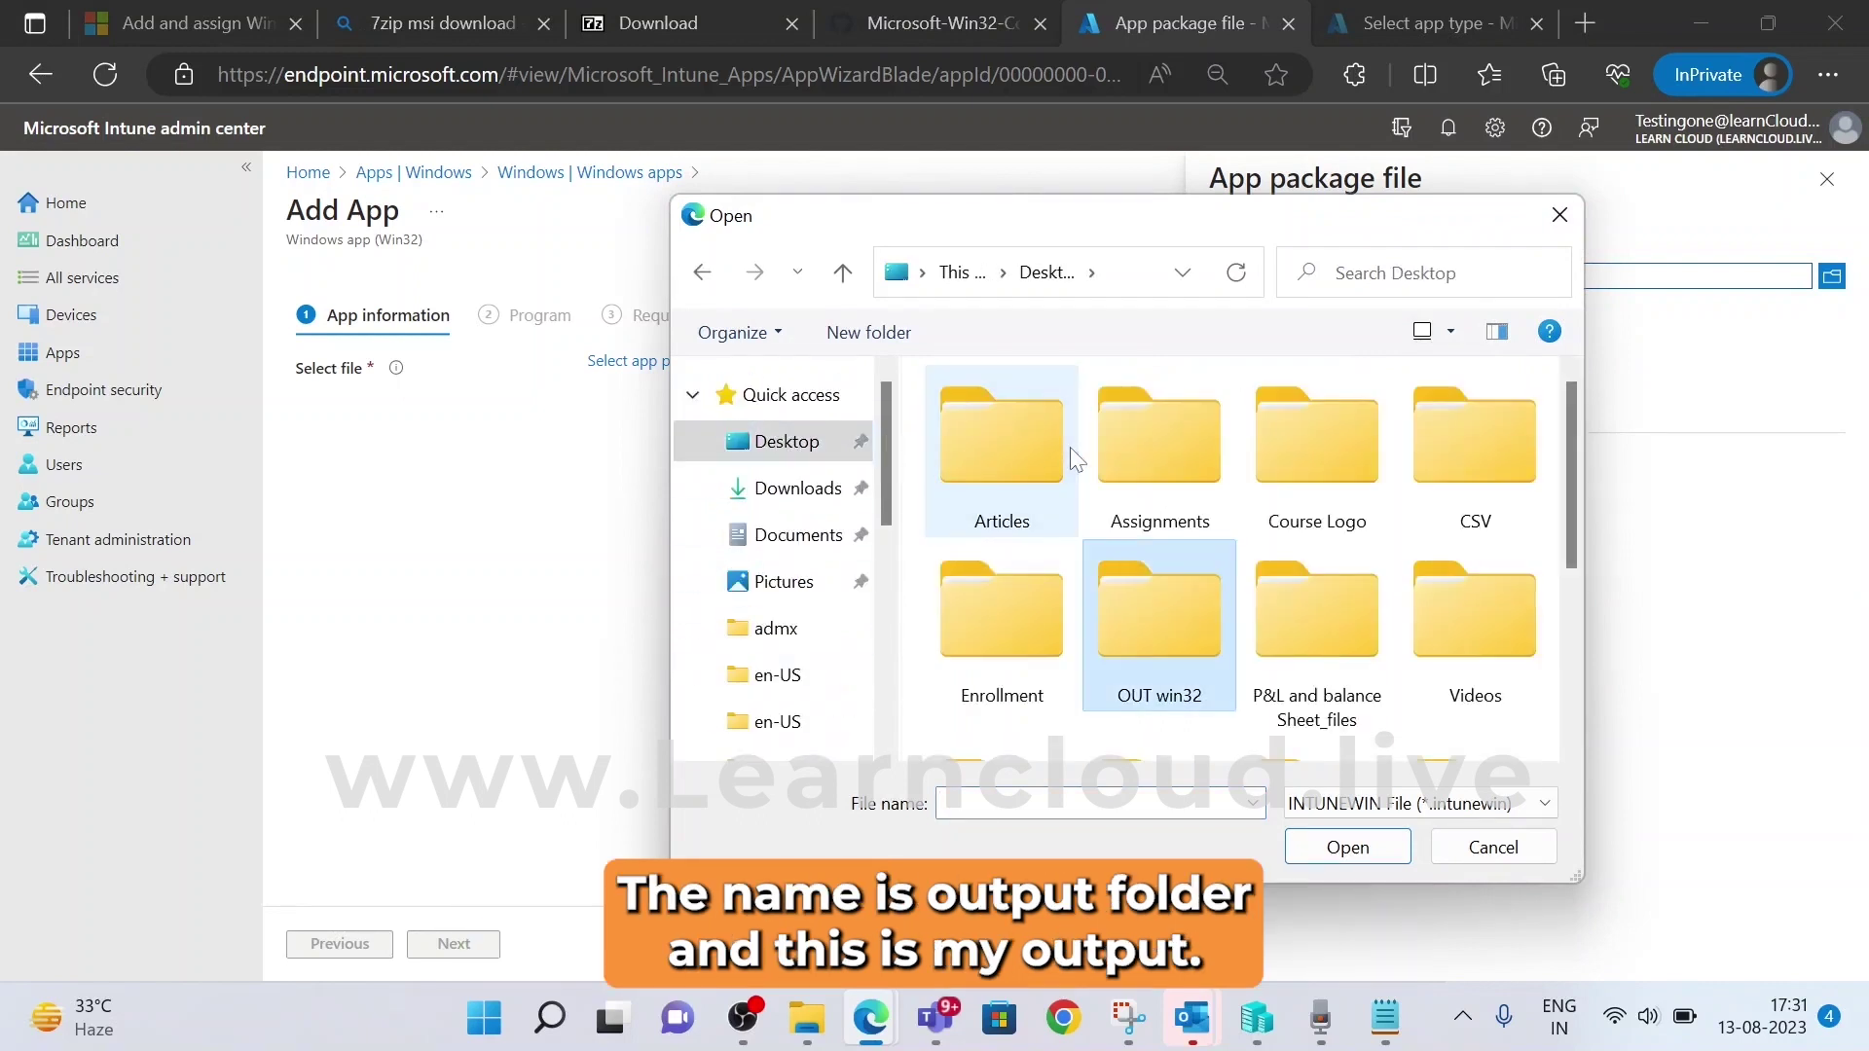
pyautogui.press('Return')
pyautogui.click(1028, 434)
pyautogui.click(1345, 847)
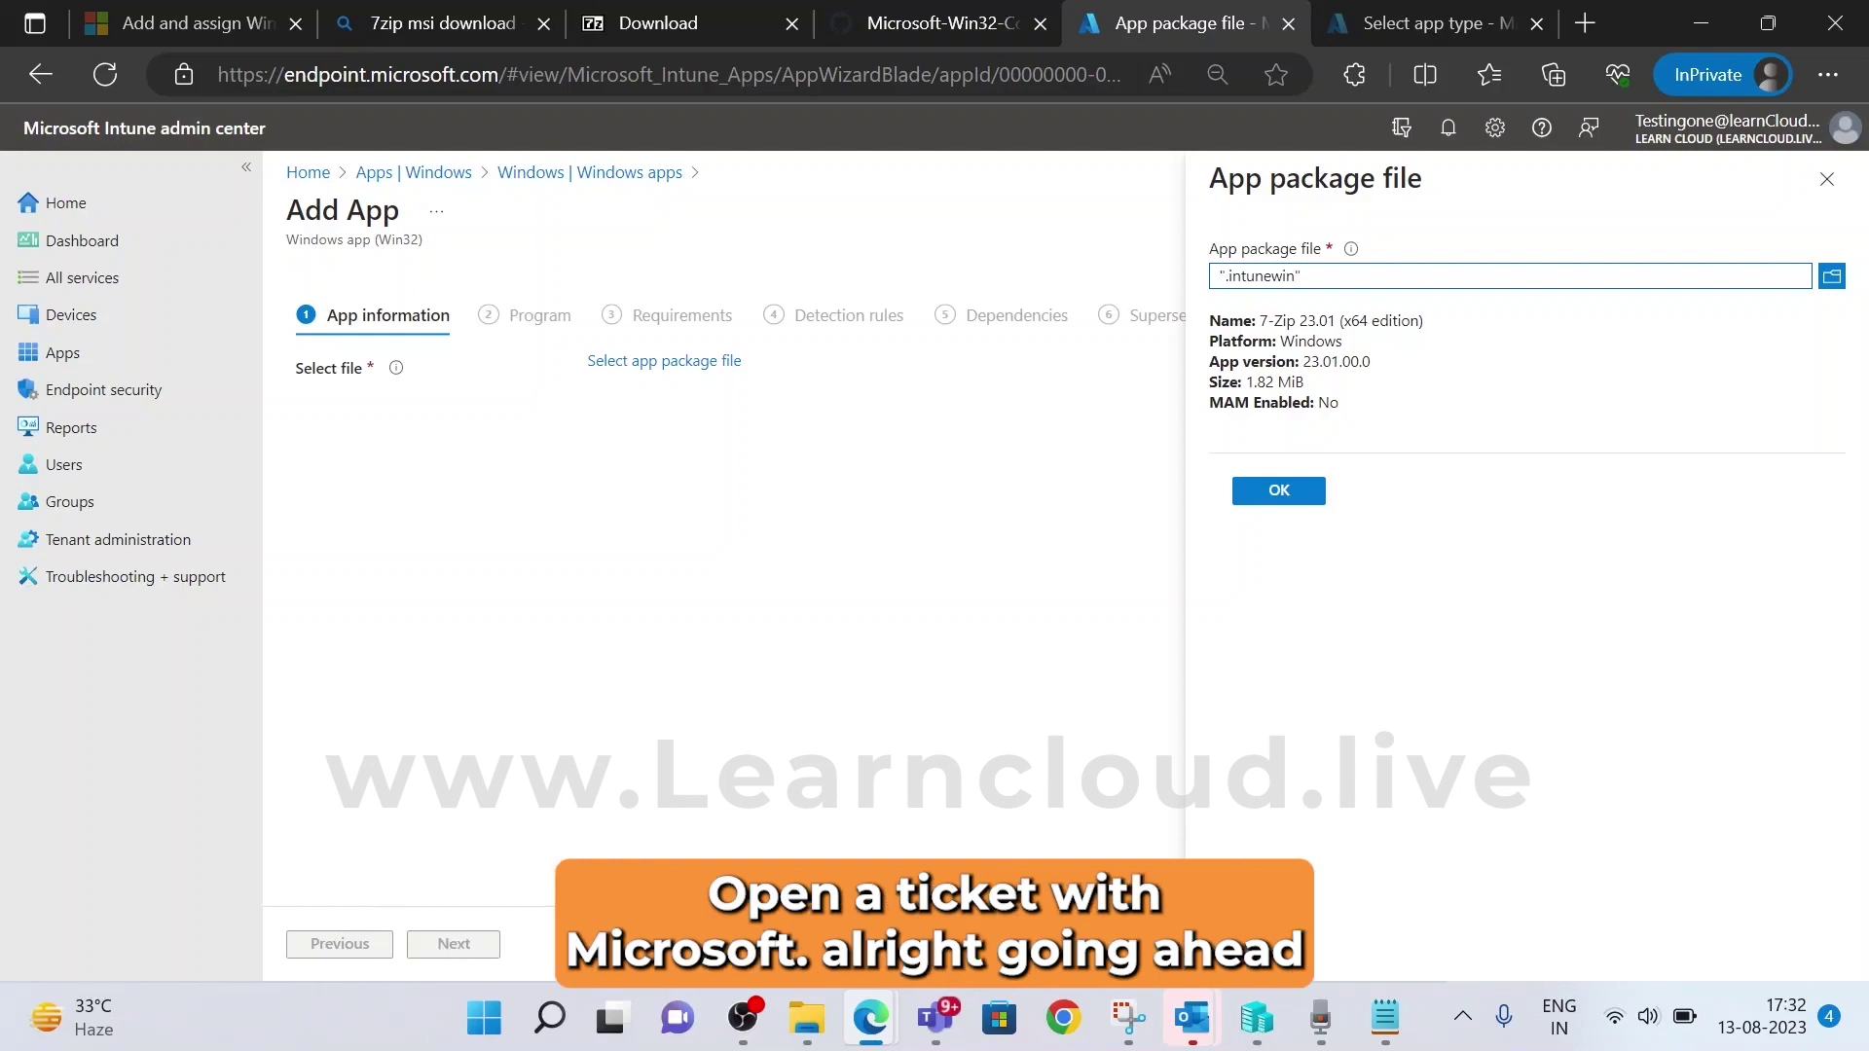
pyautogui.click(1280, 490)
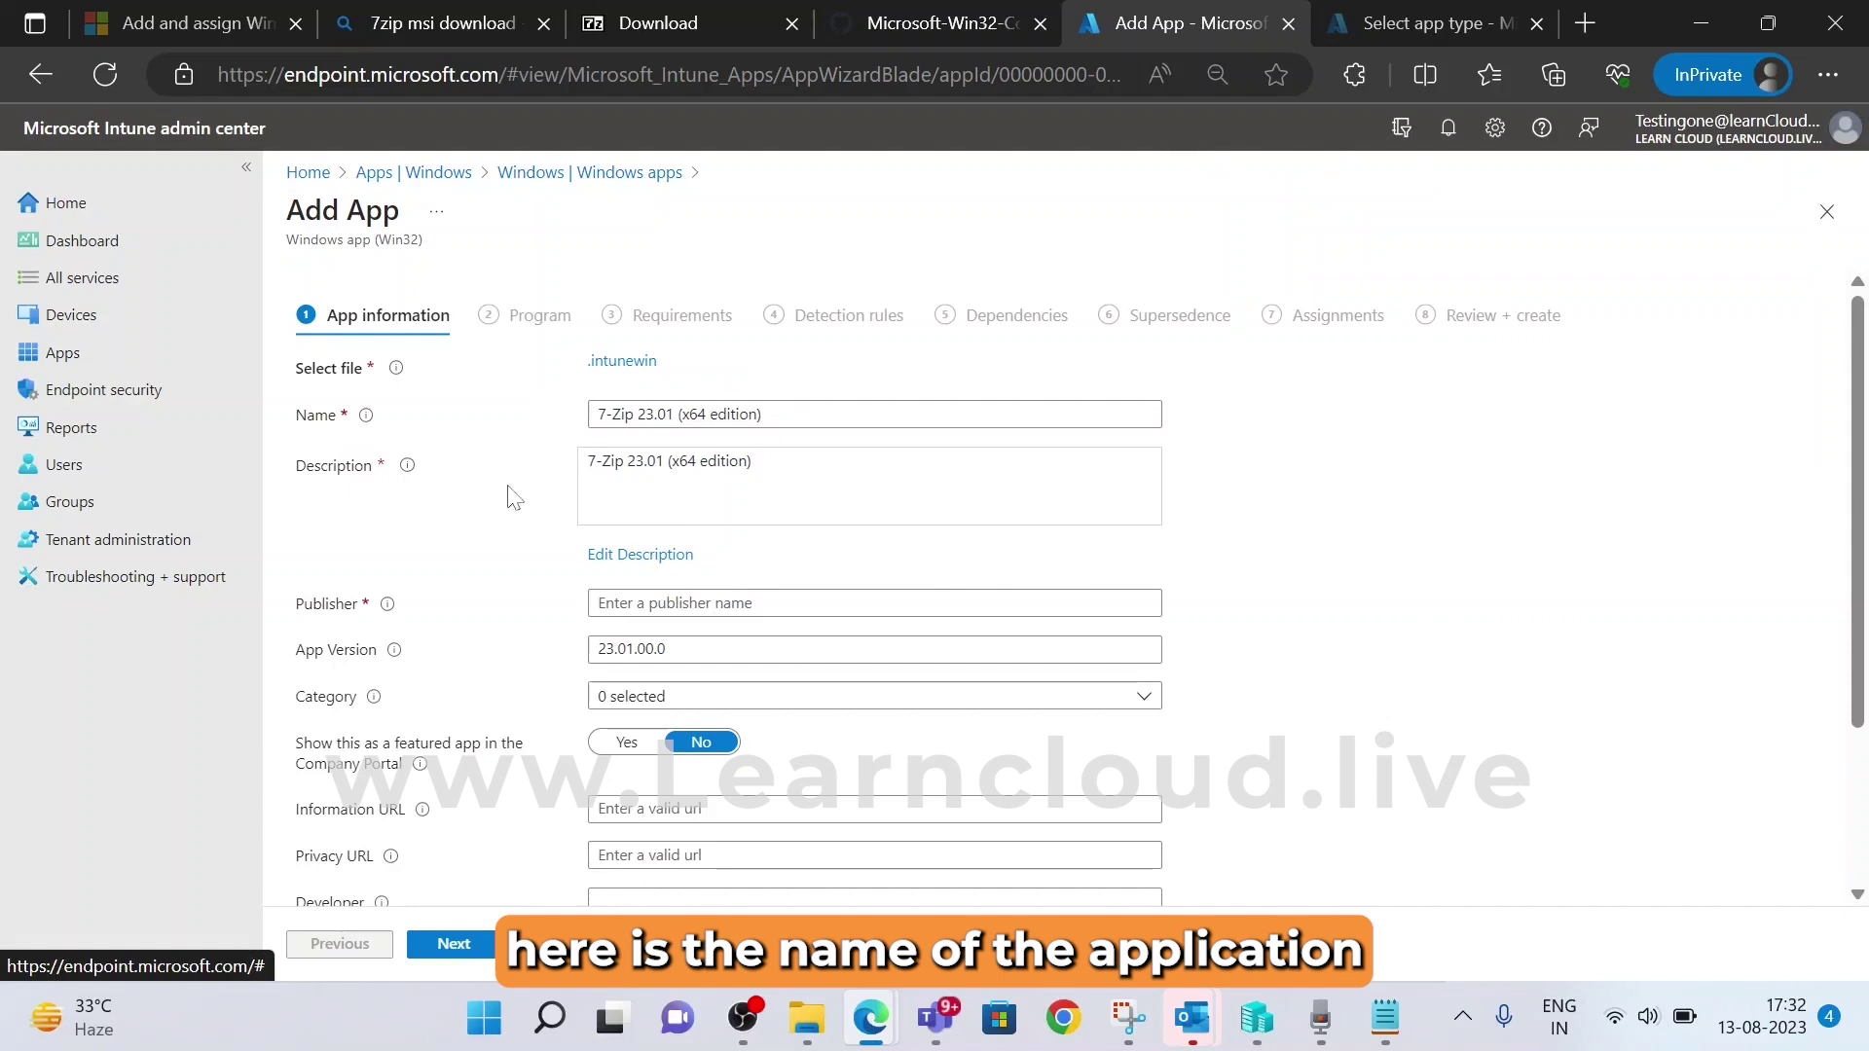
# Enter 7 Zip as the publisher in the app information and continue to the program settings
pyautogui.scroll(-2, 632, 501)
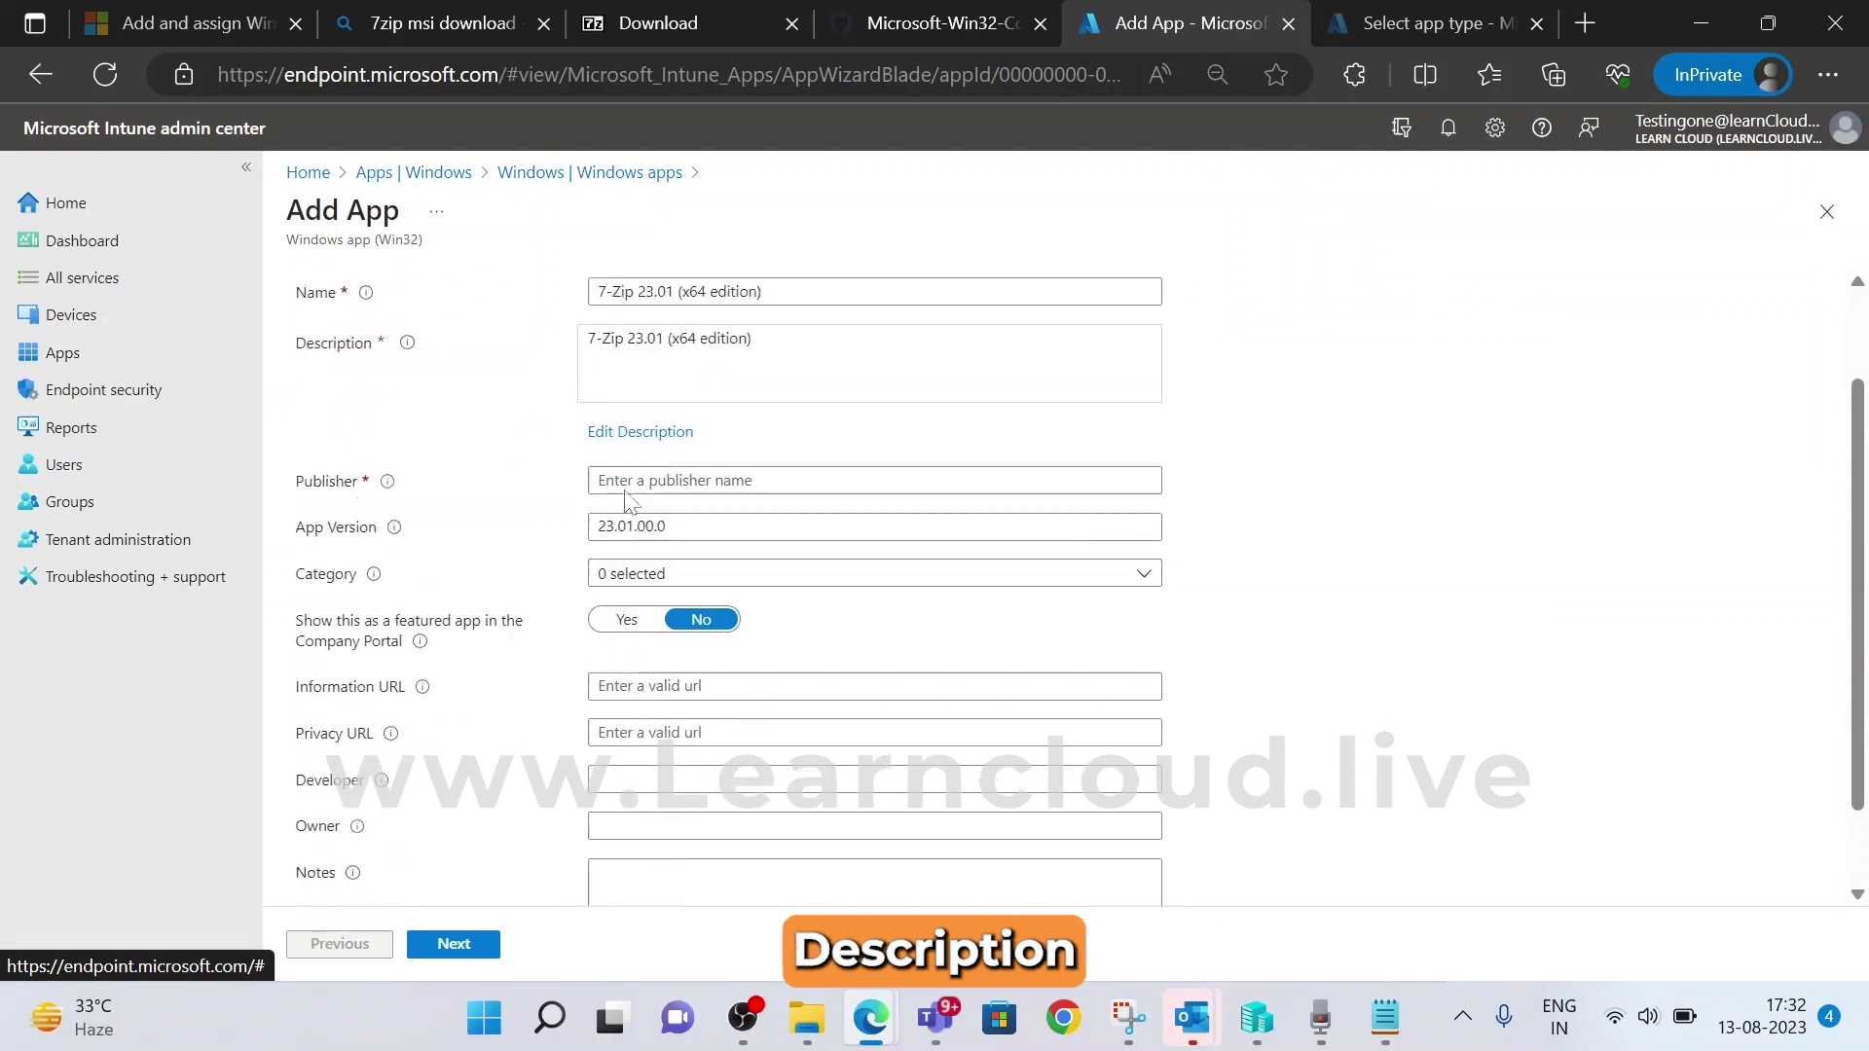
pyautogui.scroll(1, 604, 421)
pyautogui.scroll(-2, 604, 430)
pyautogui.click(603, 399)
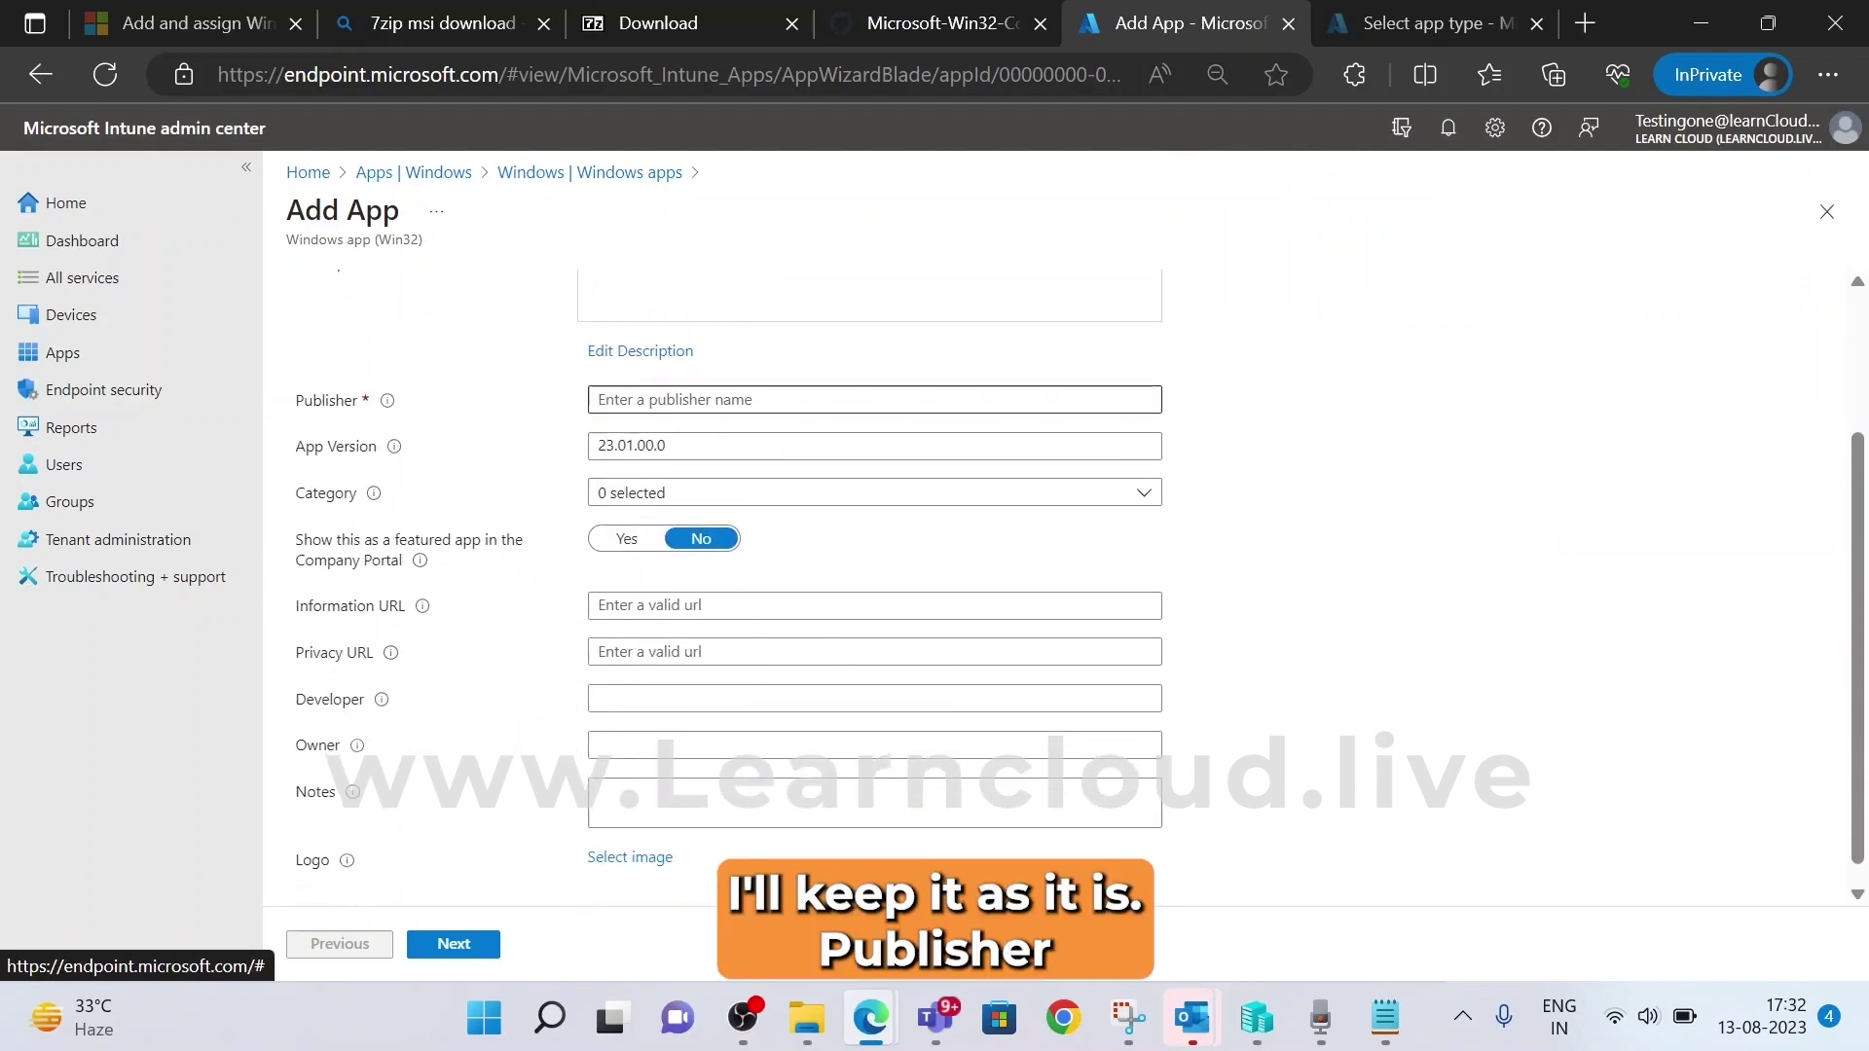
pyautogui.write('7')
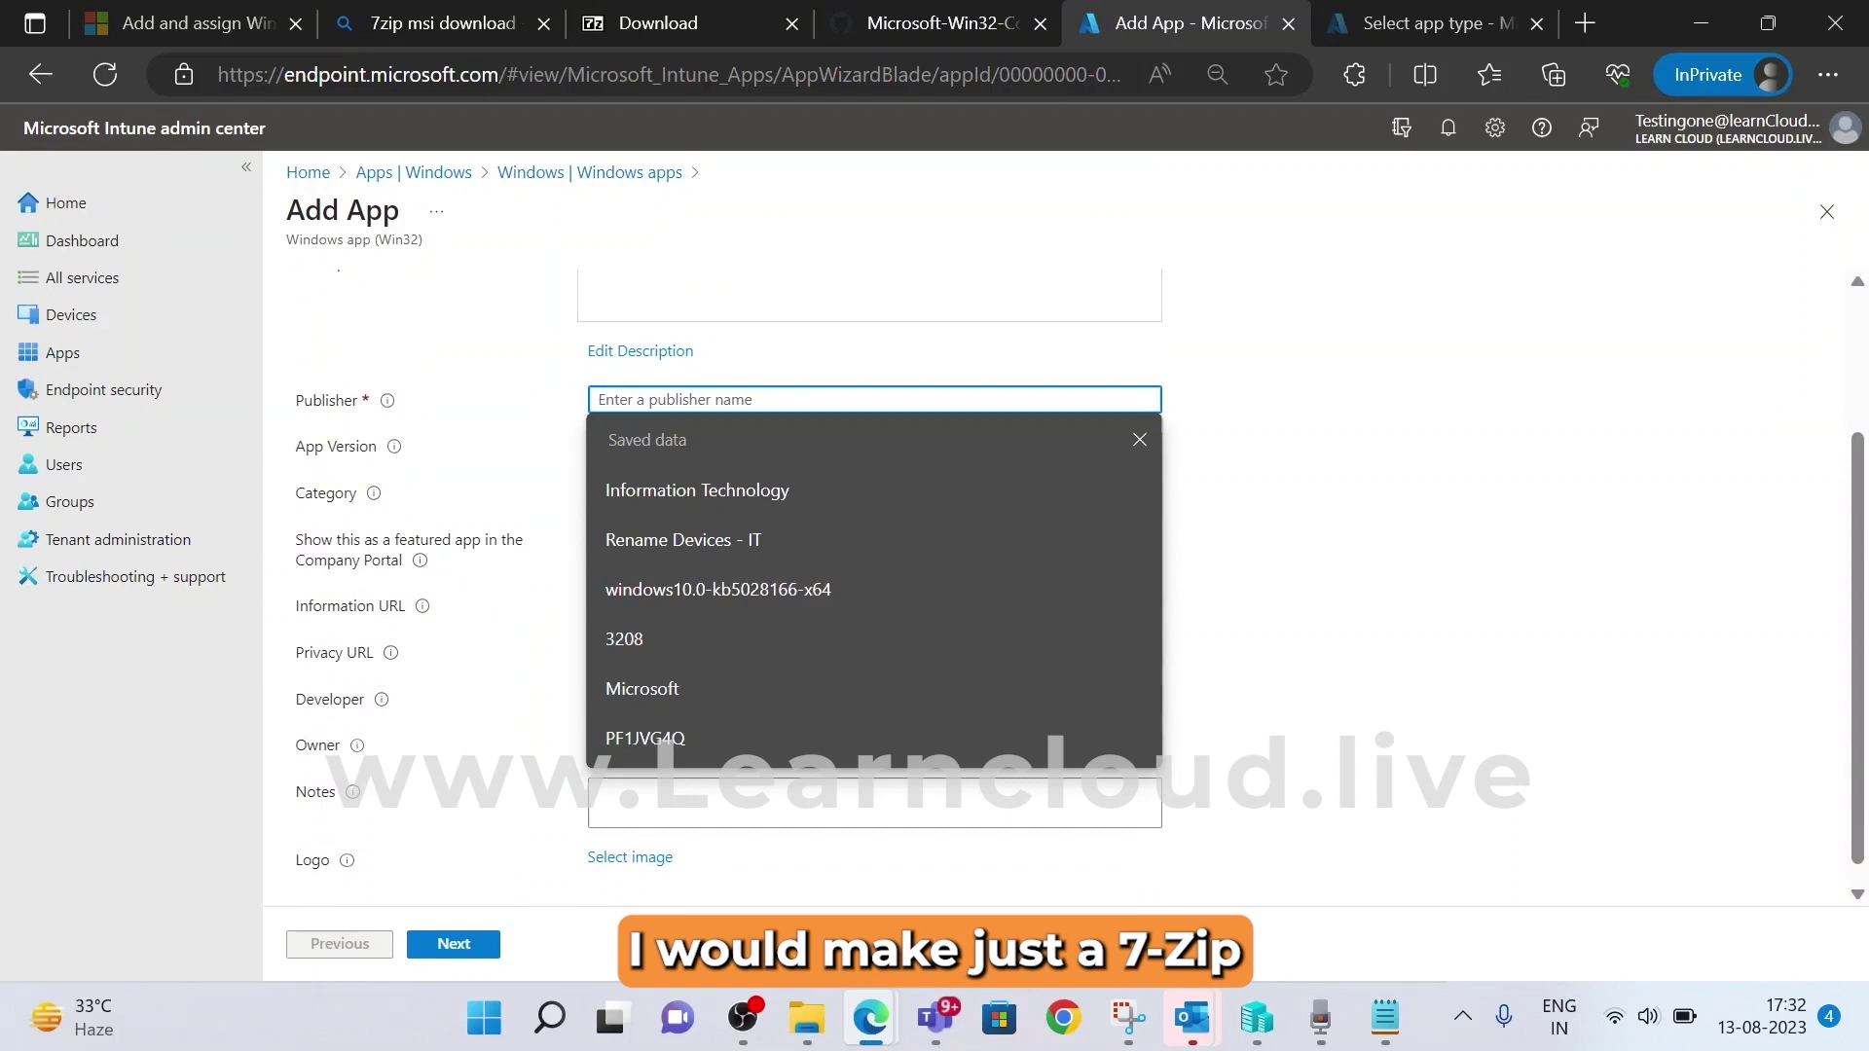
pyautogui.write(' Zip')
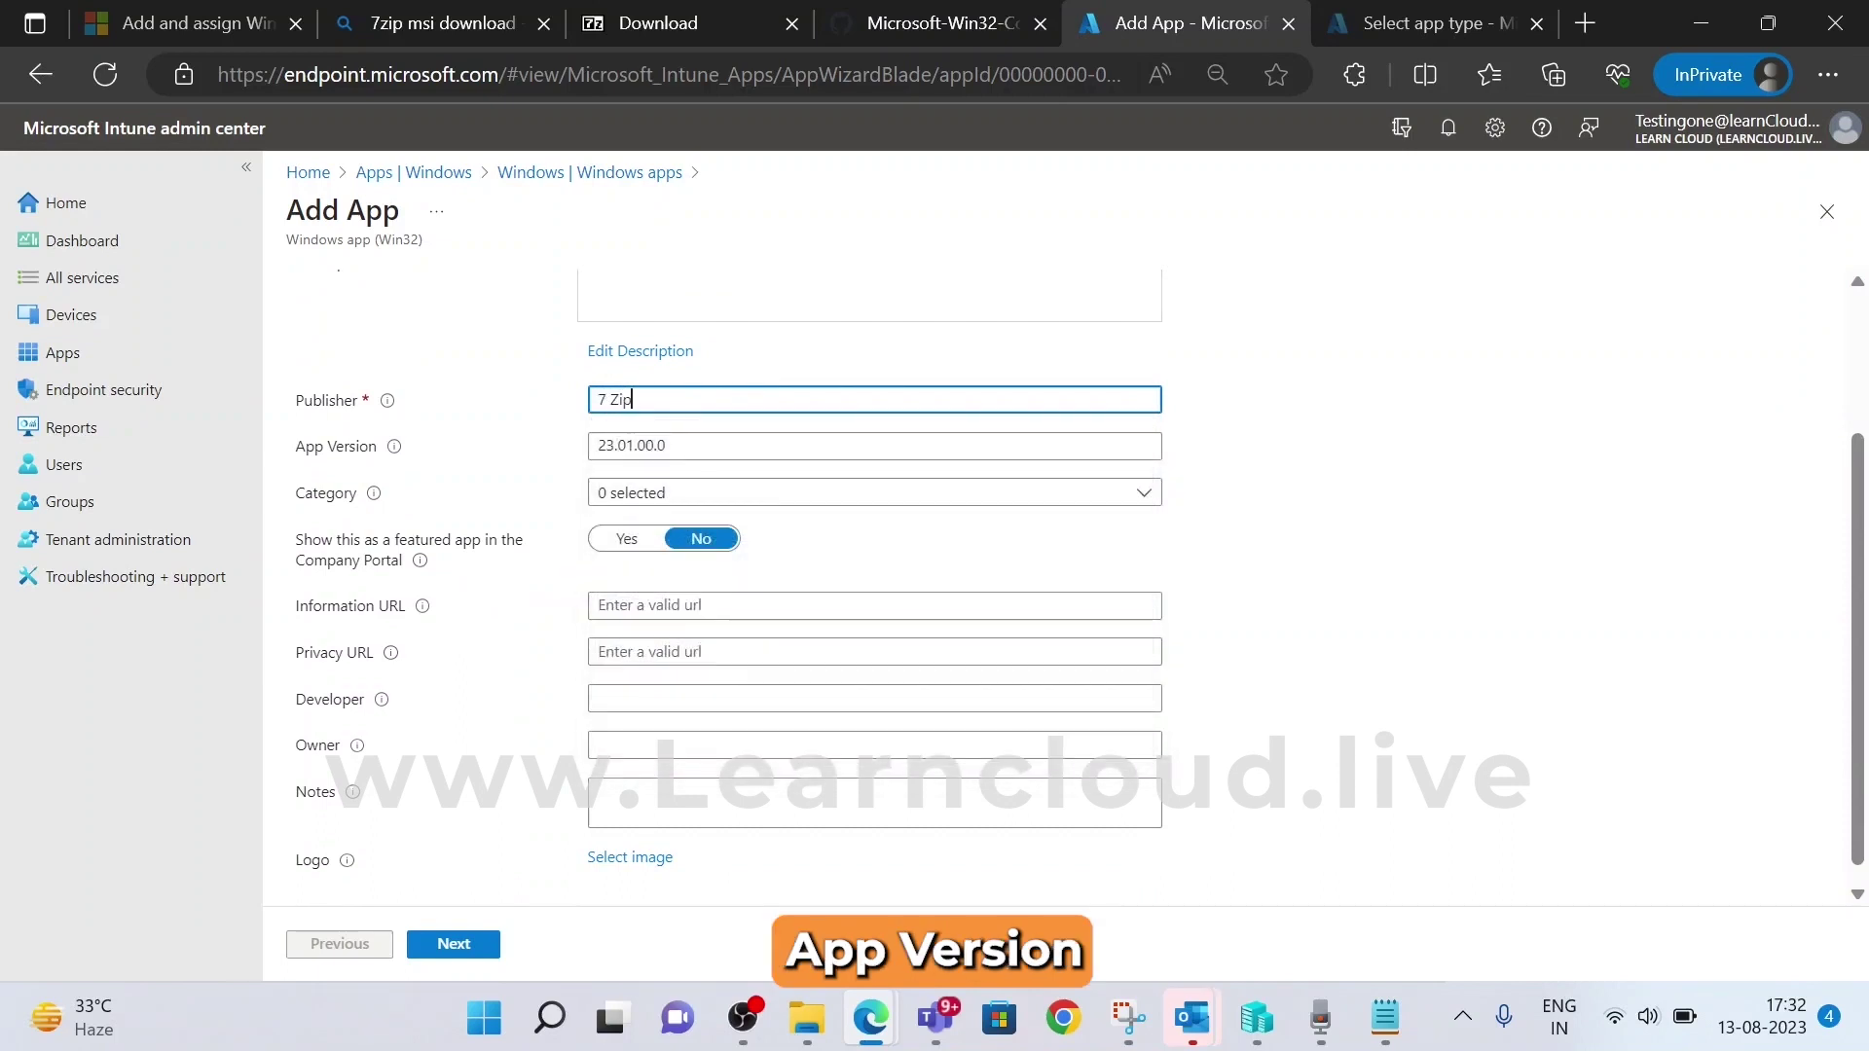
pyautogui.click(744, 446)
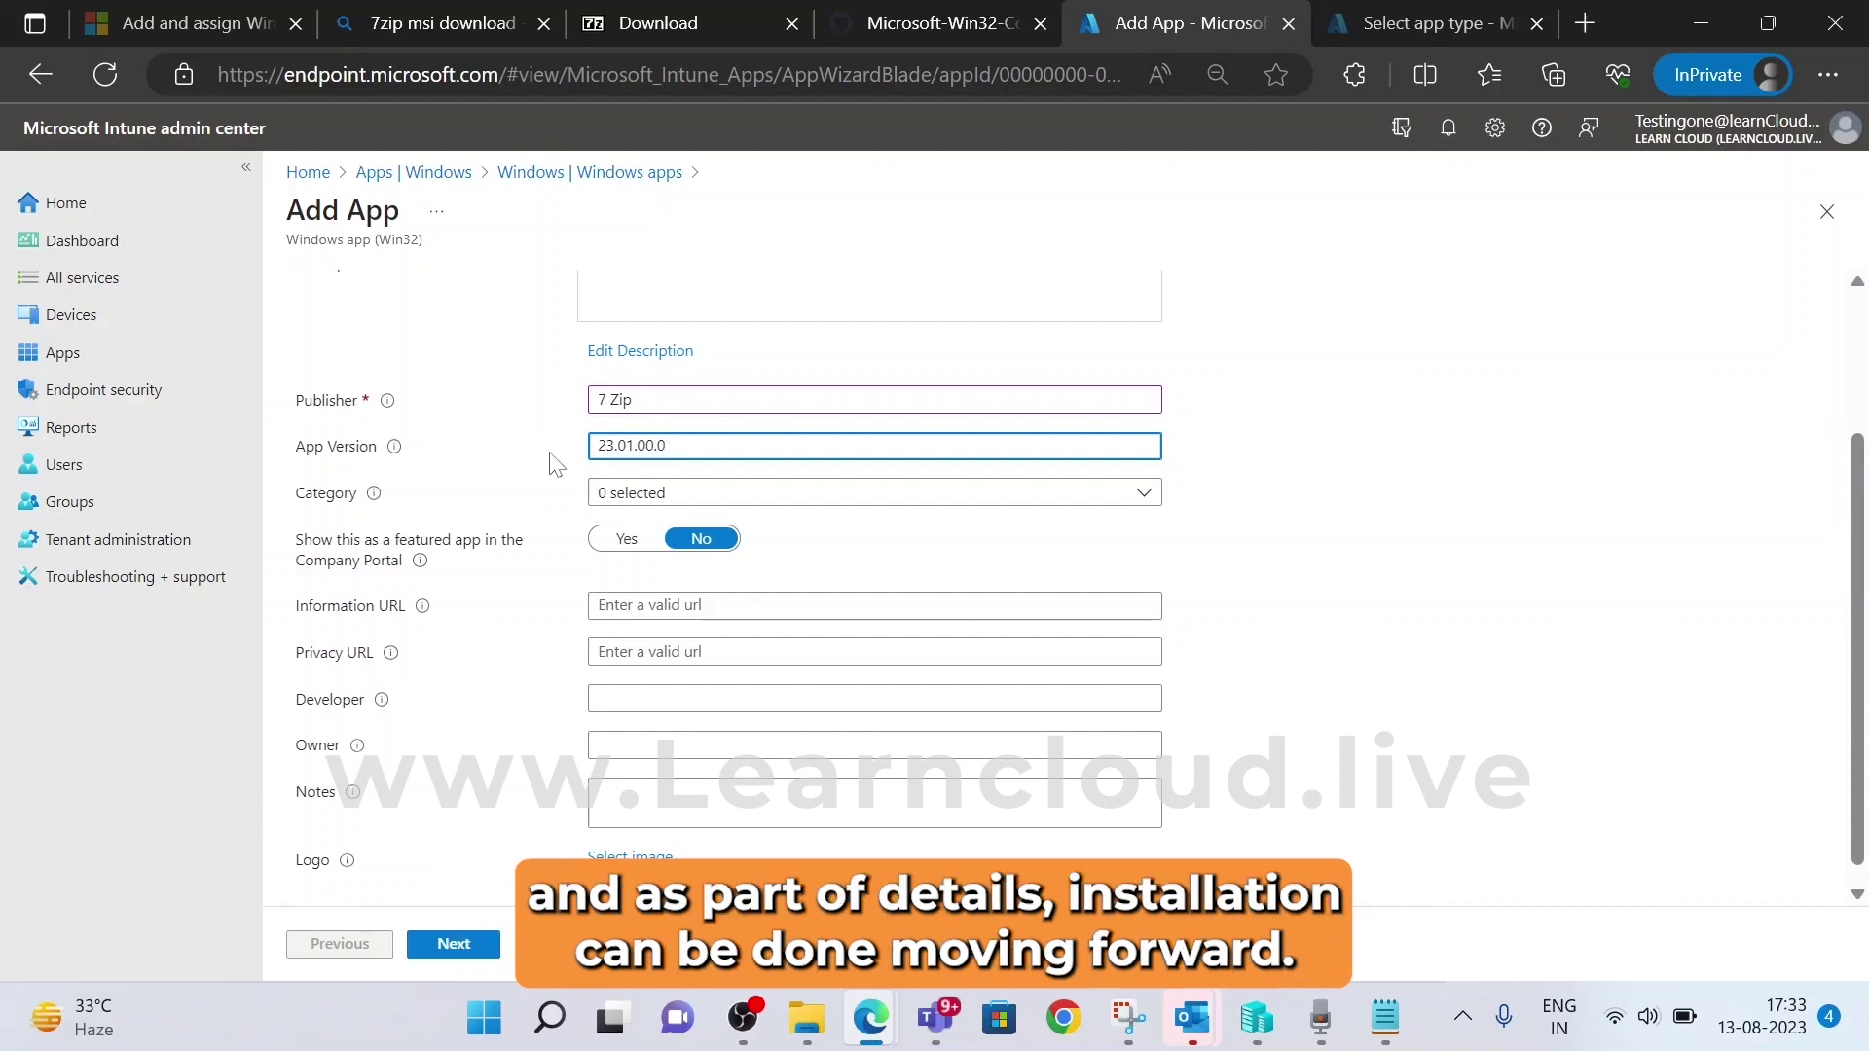
pyautogui.scroll(-1, 584, 590)
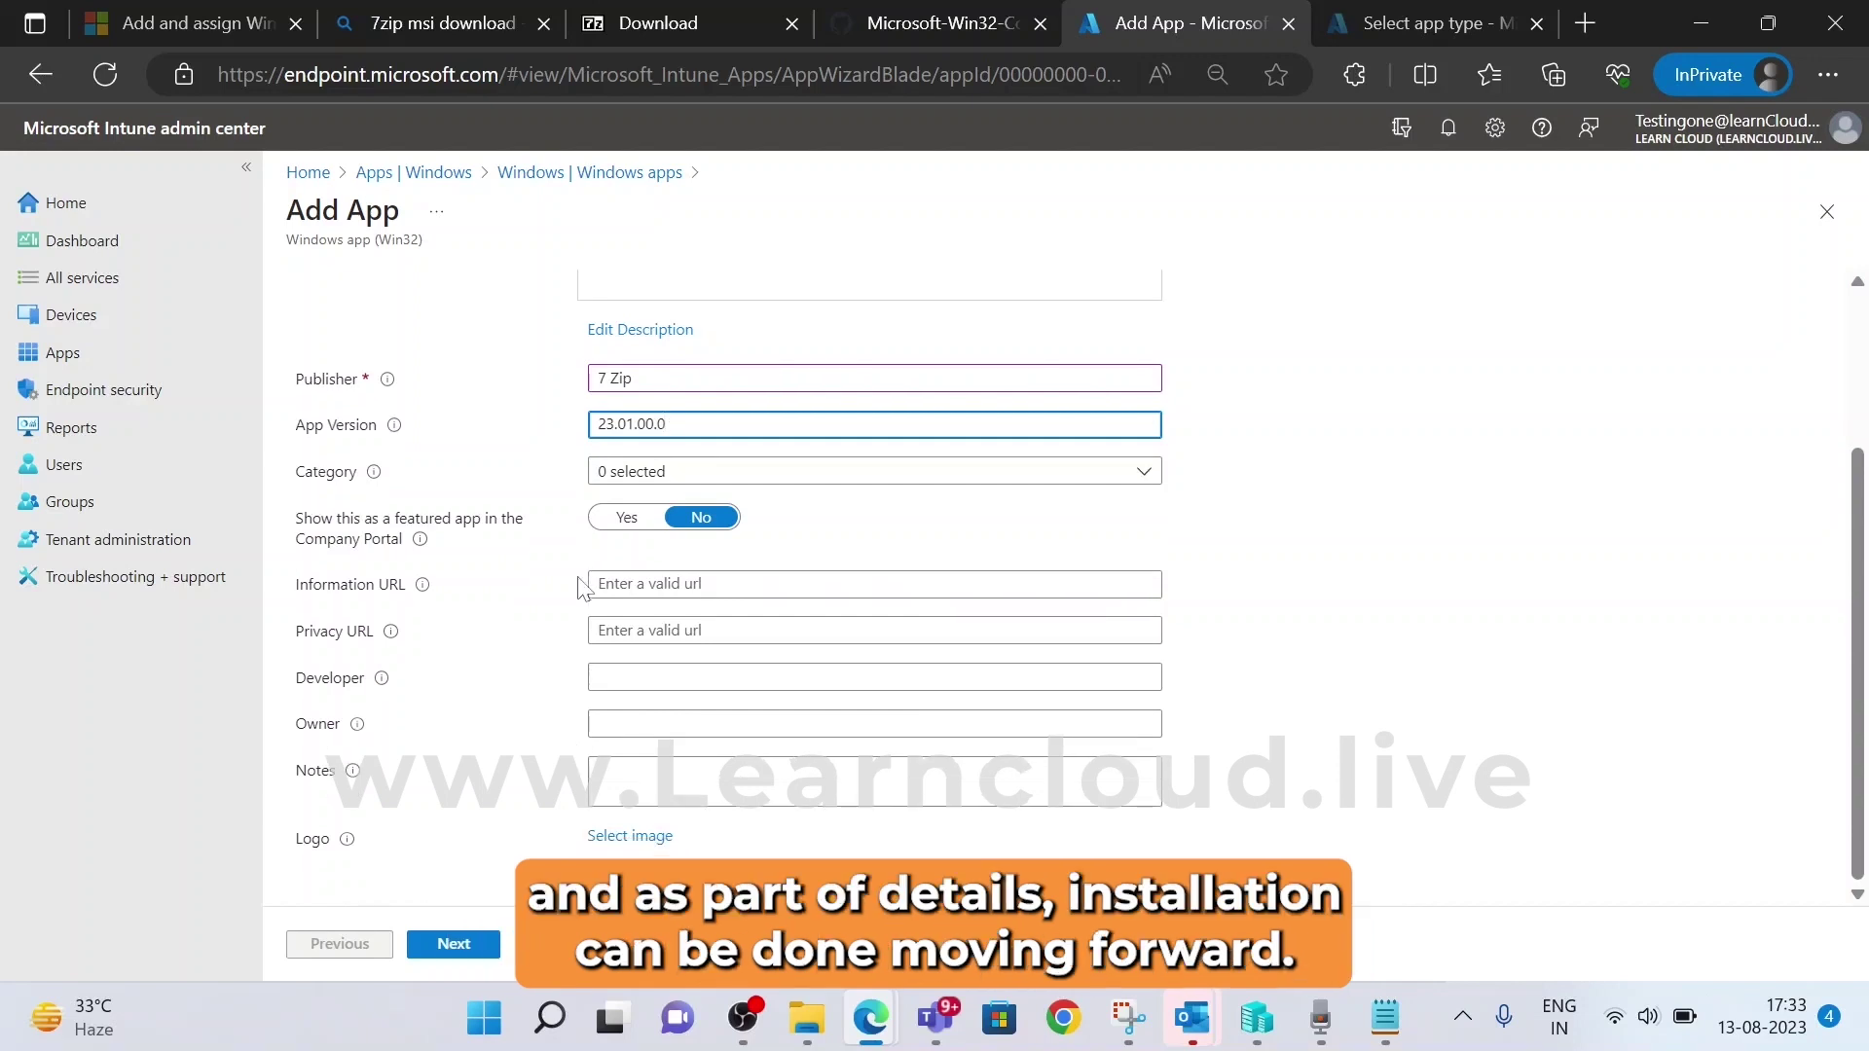
pyautogui.click(661, 475)
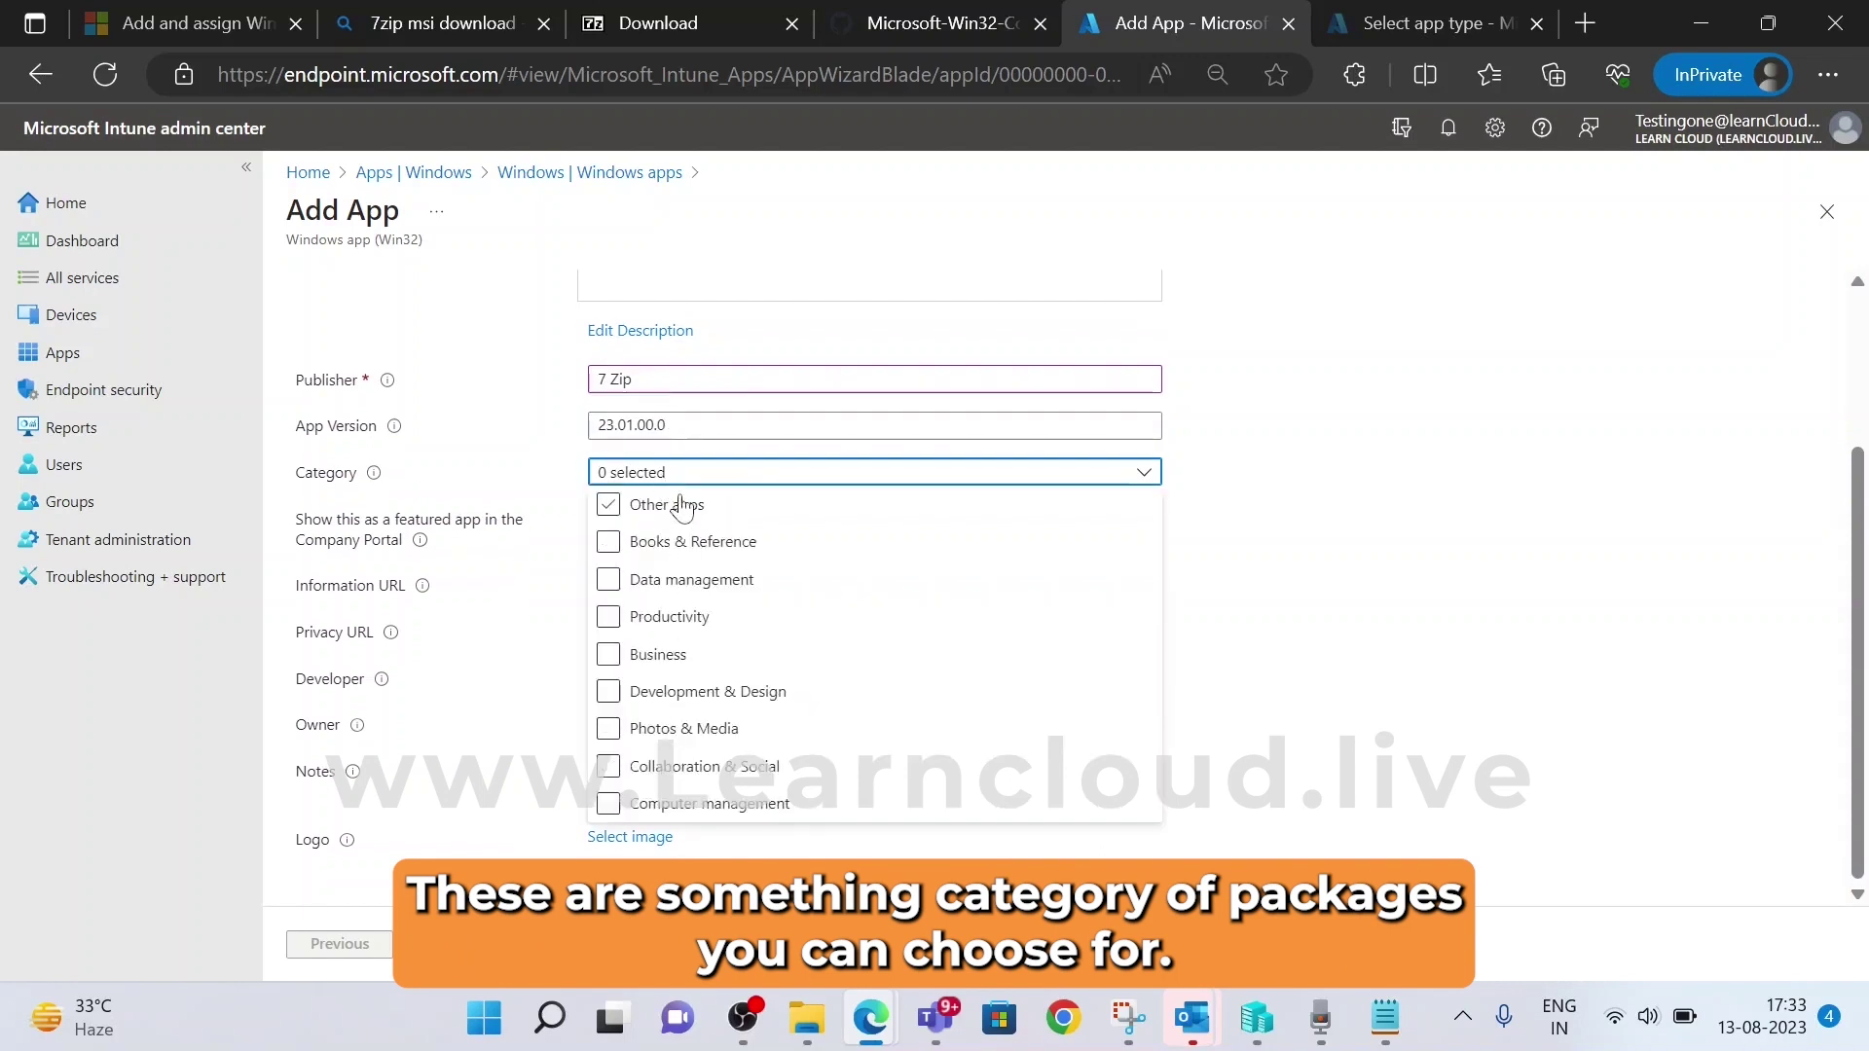
pyautogui.click(1366, 520)
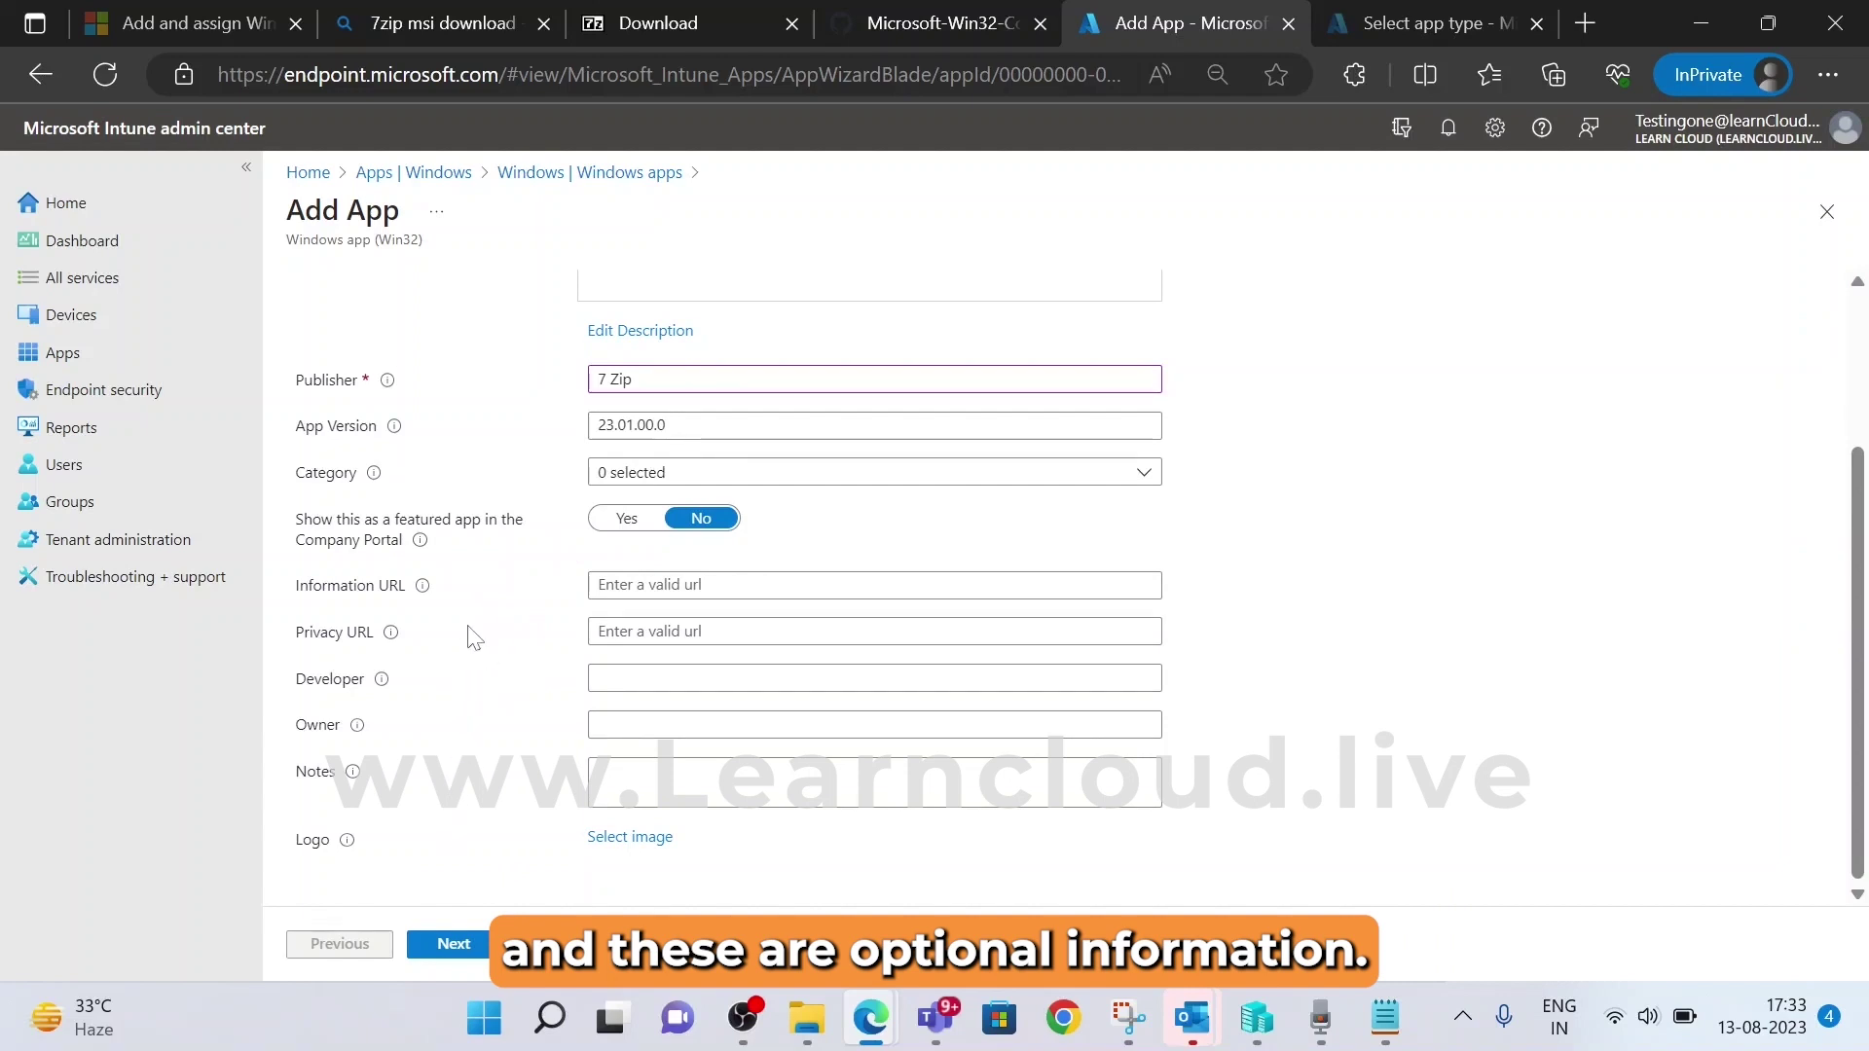
pyautogui.click(445, 949)
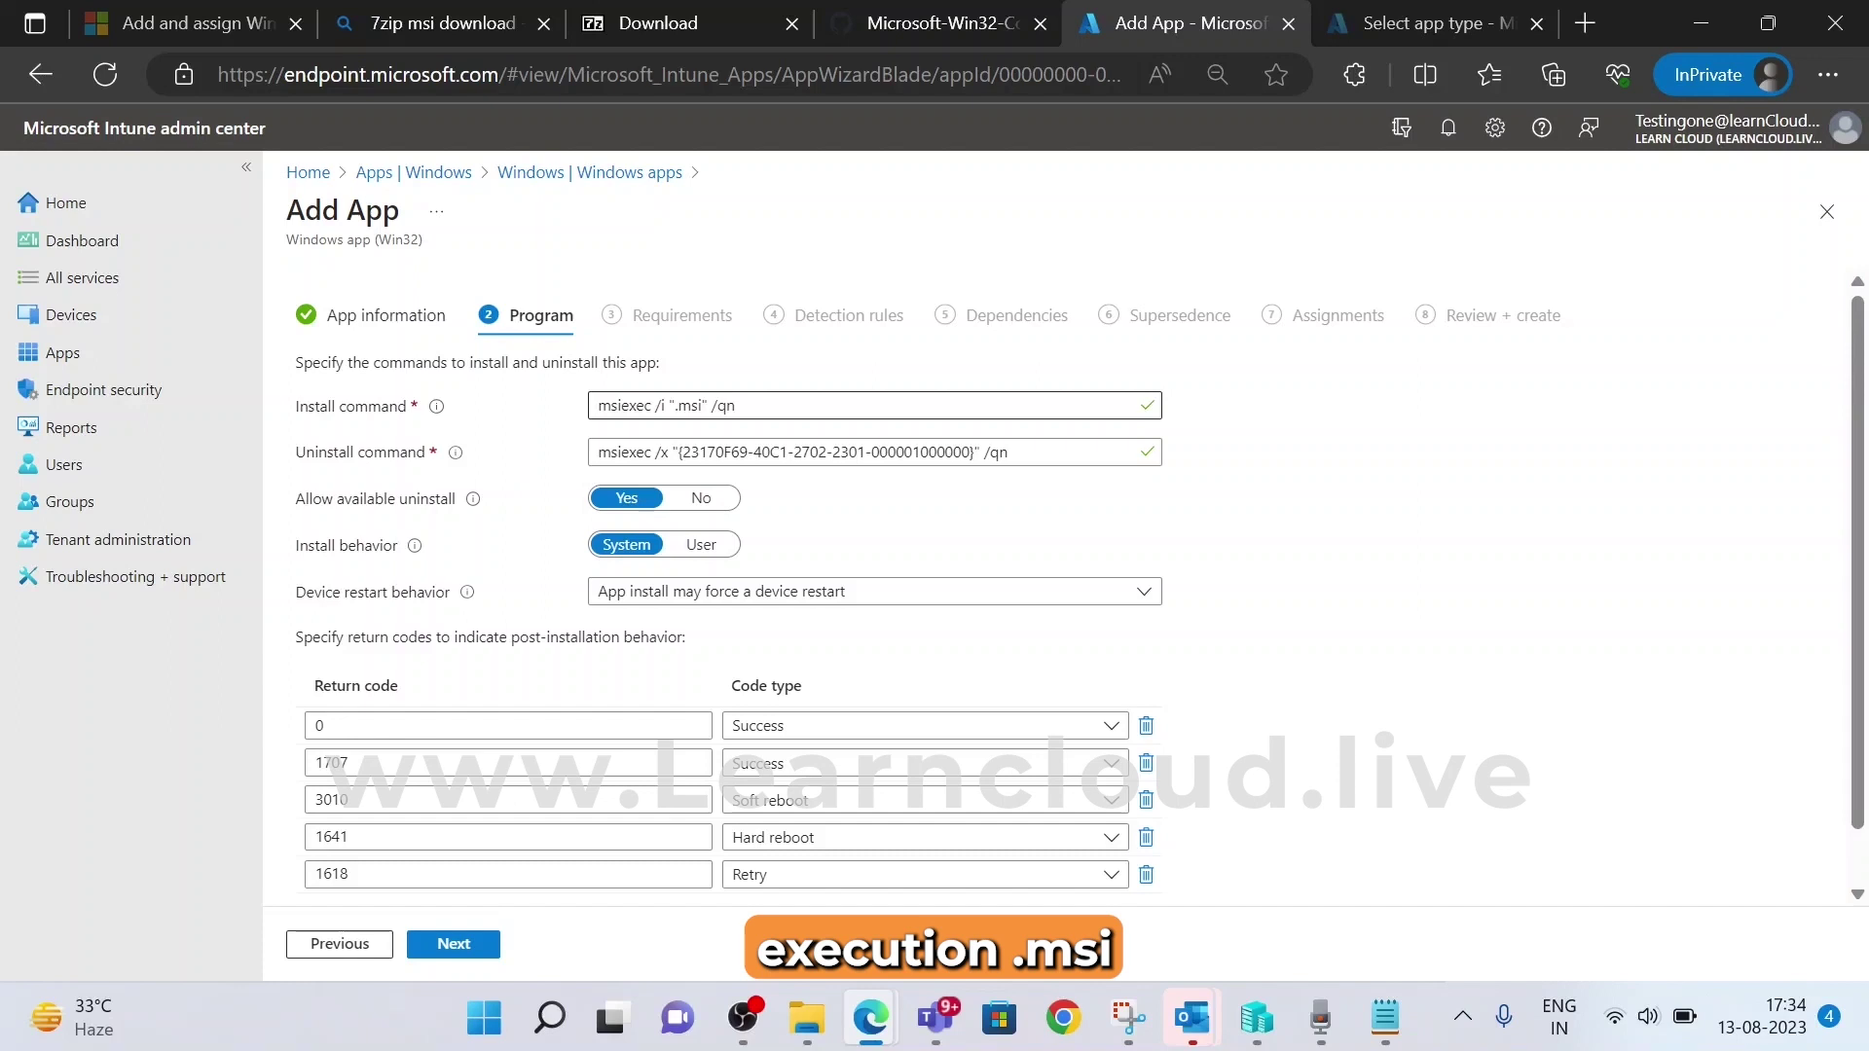
# Accept the default install and uninstall commands and return codes, and continue to the requirements
pyautogui.click(676, 405)
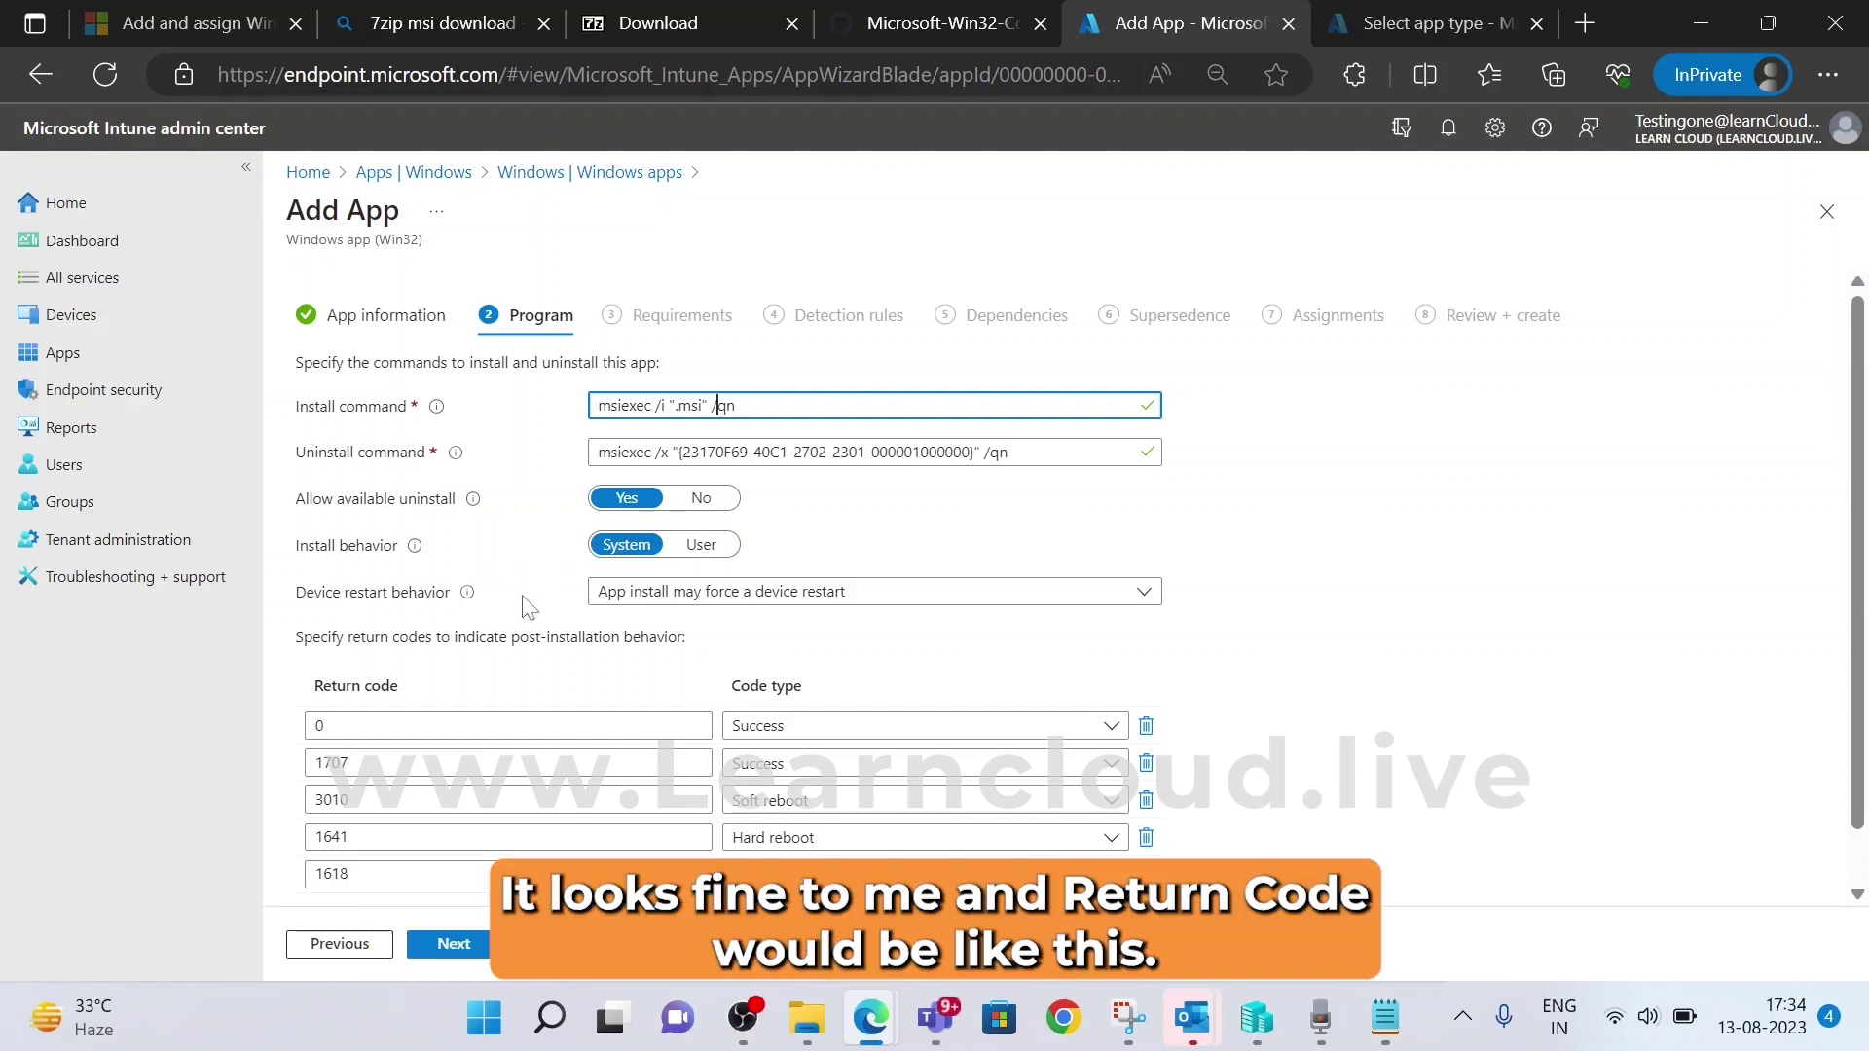
pyautogui.scroll(-1, 538, 587)
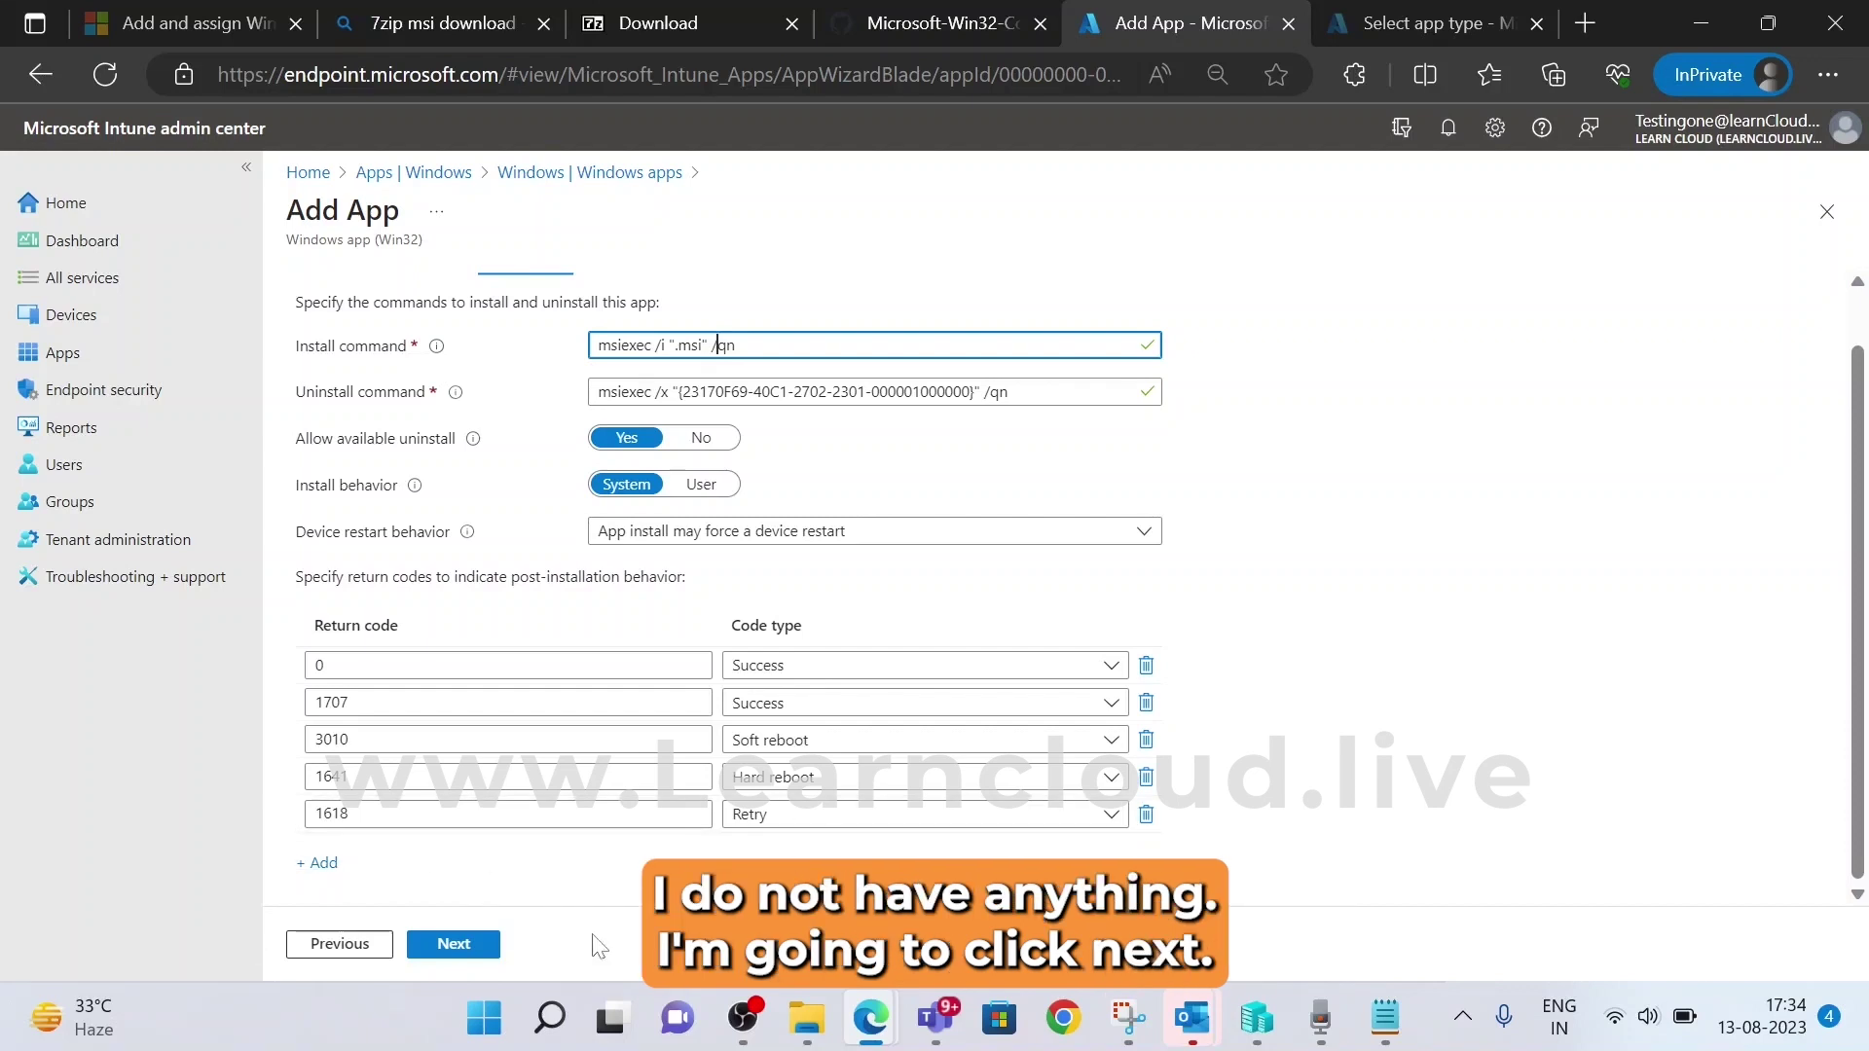
pyautogui.click(452, 944)
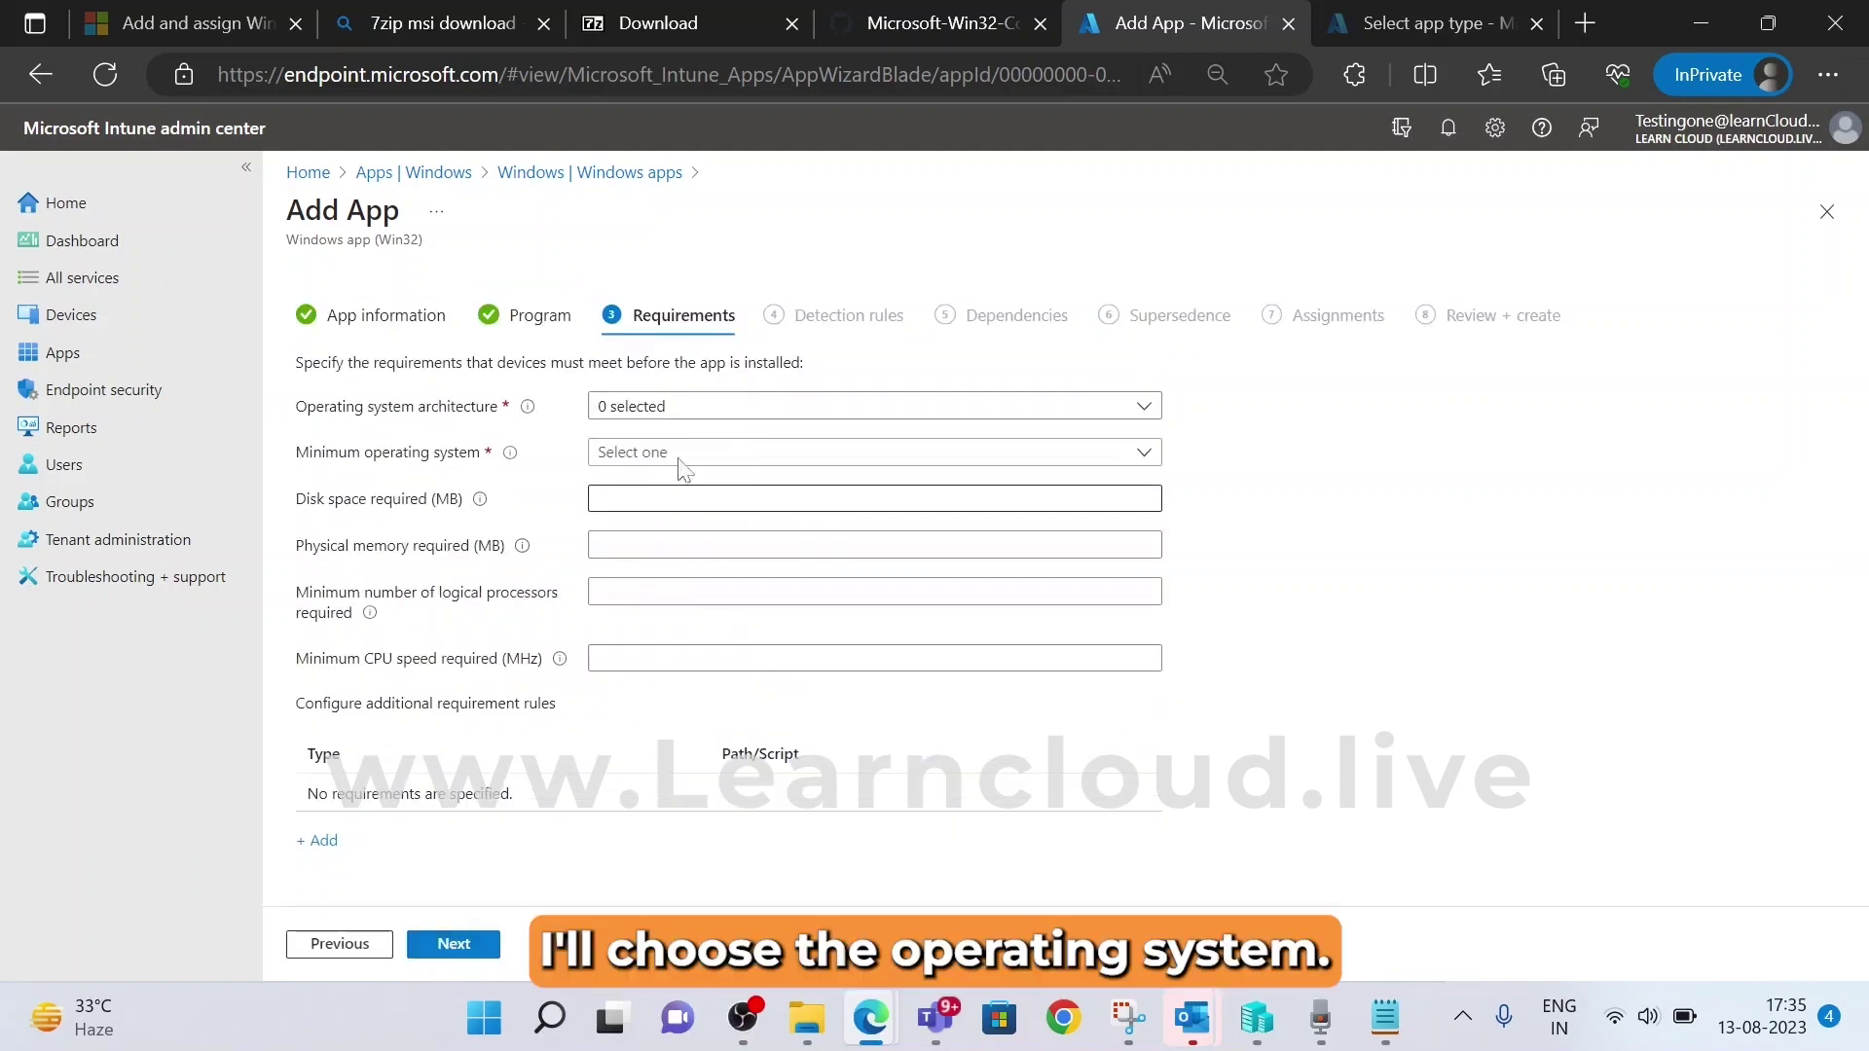
# Require 32-bit or 64-bit architecture and Windows 10 21H2 as the minimum operating system, and continue to the detection rules
pyautogui.click(692, 417)
pyautogui.click(670, 479)
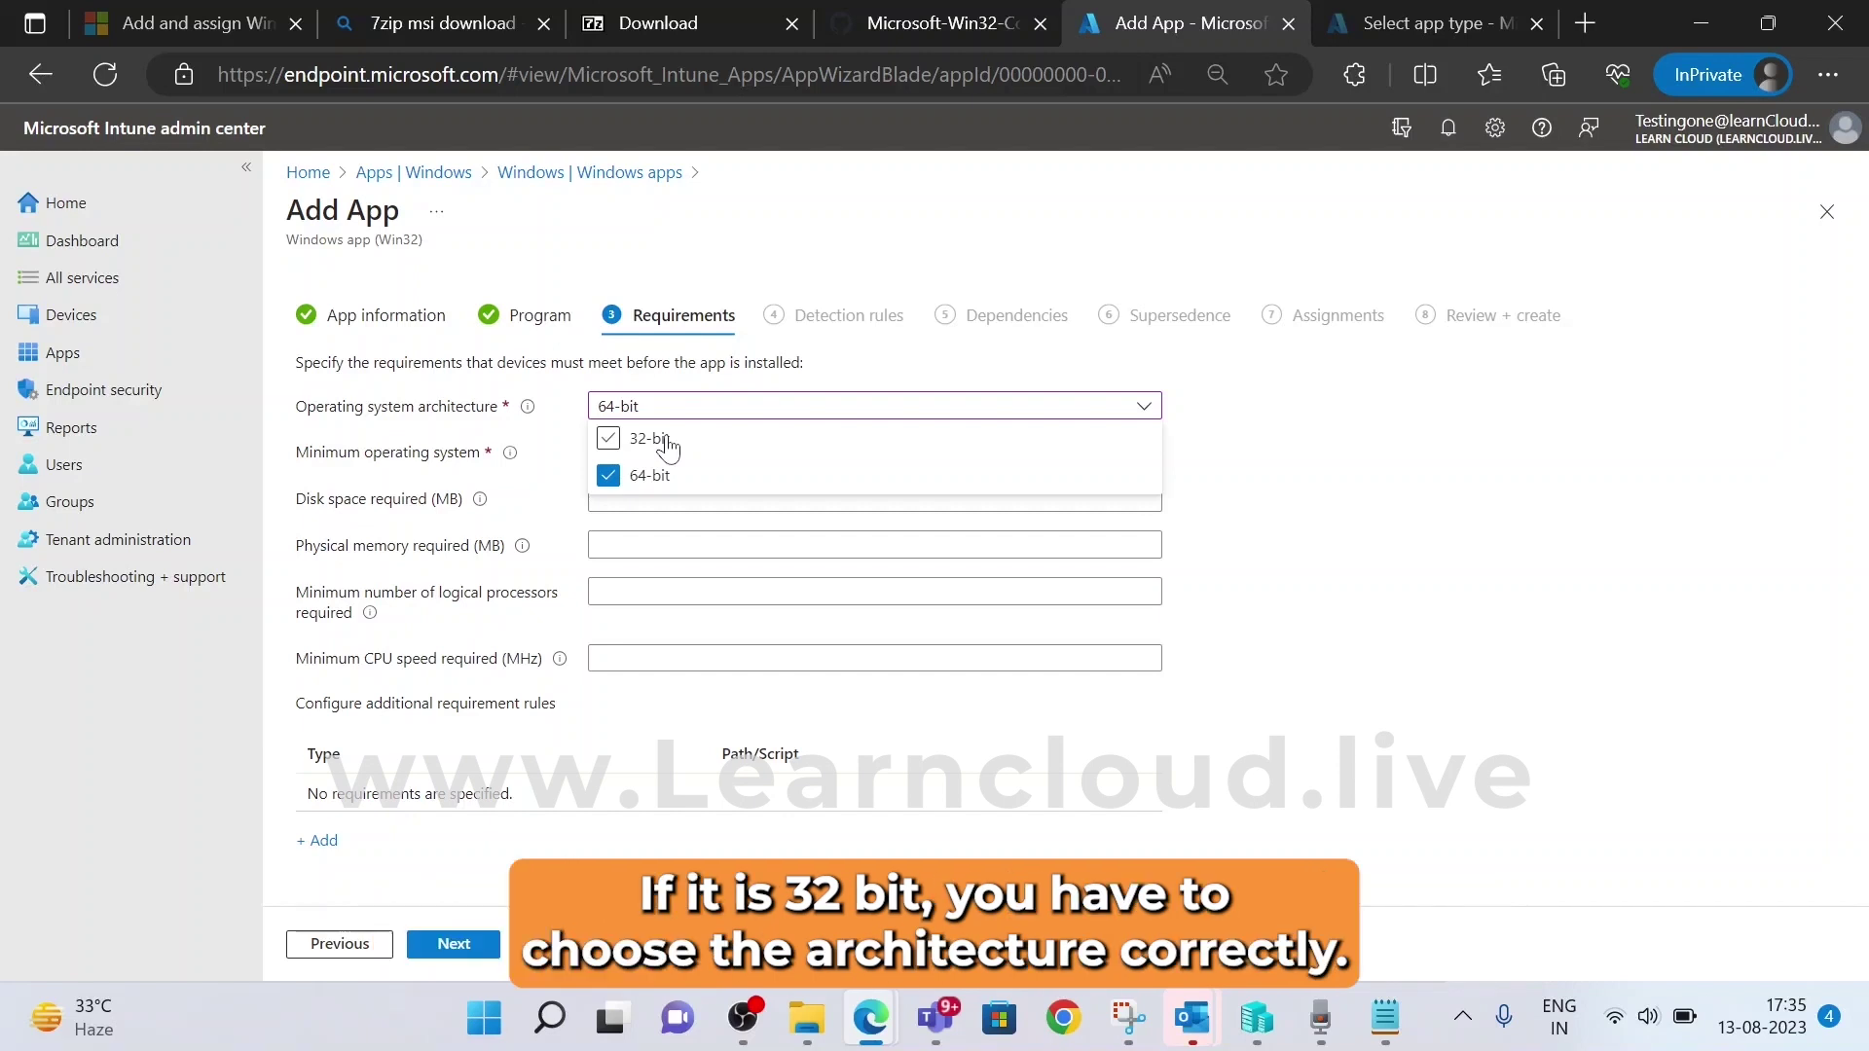
pyautogui.click(668, 440)
pyautogui.click(1479, 443)
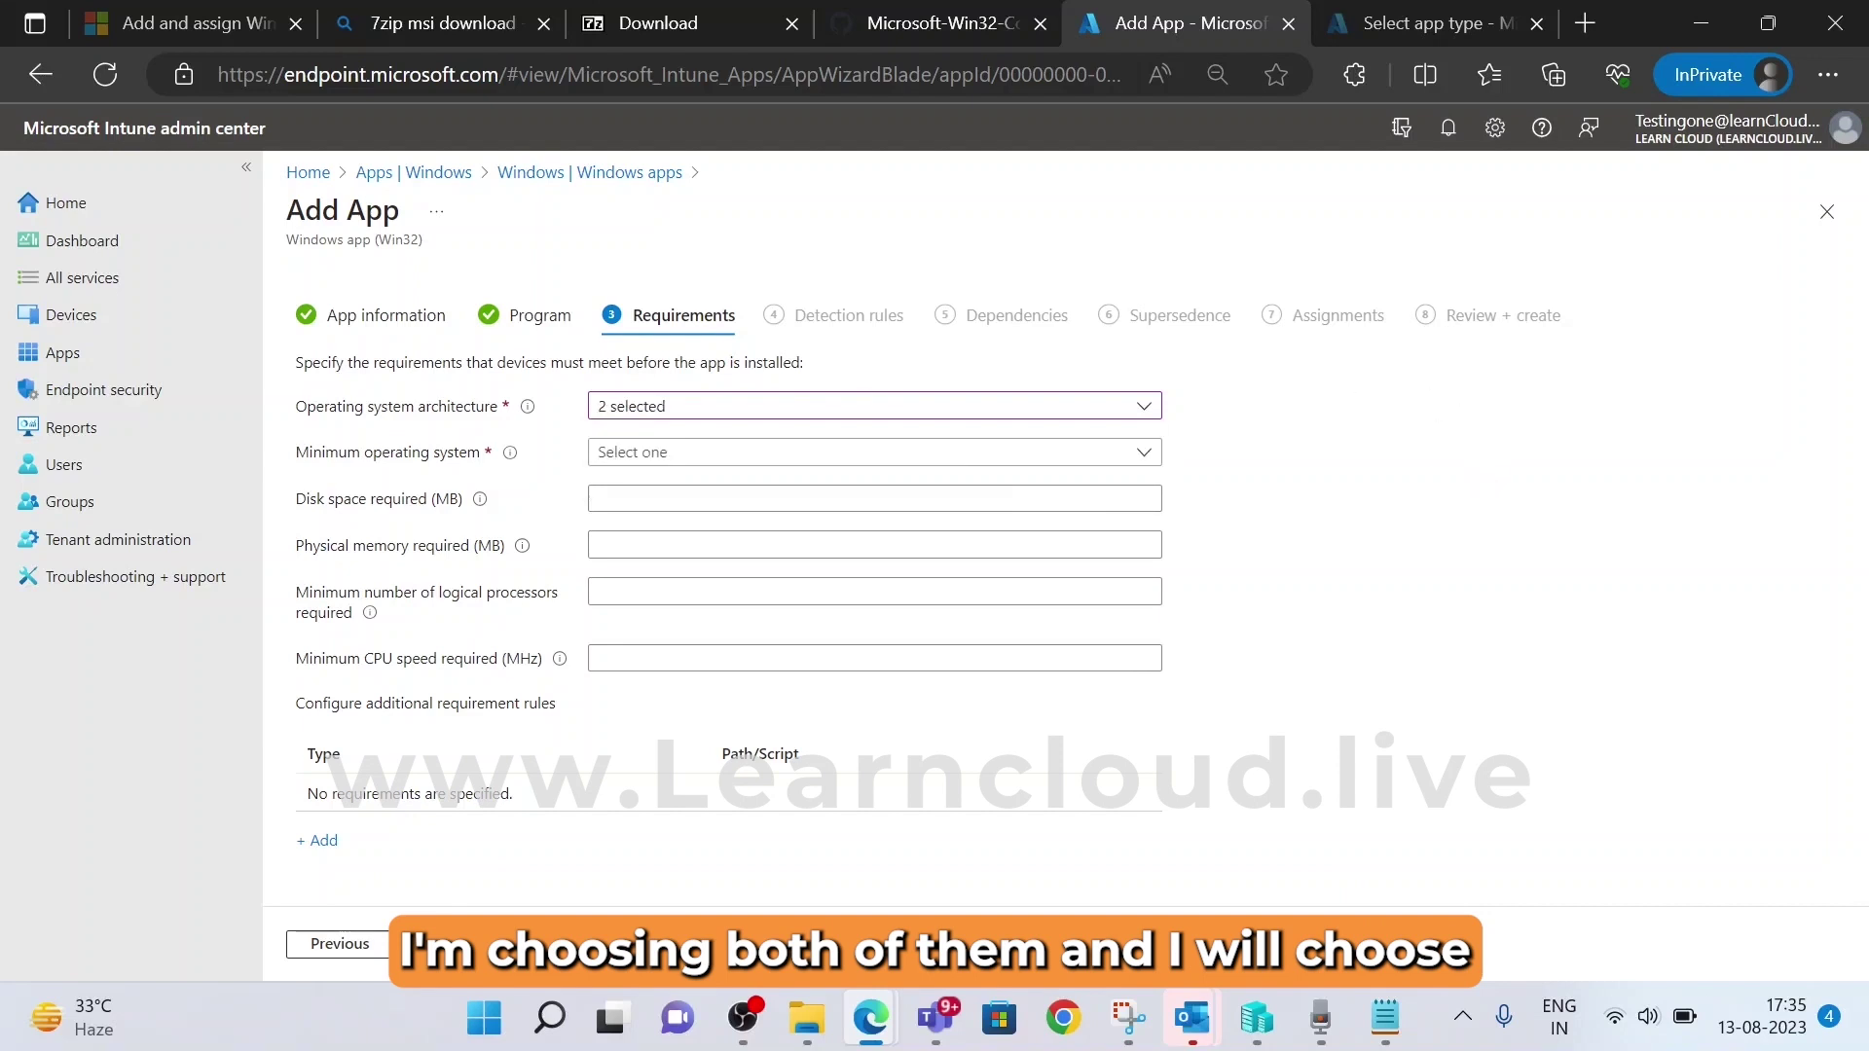
pyautogui.click(896, 453)
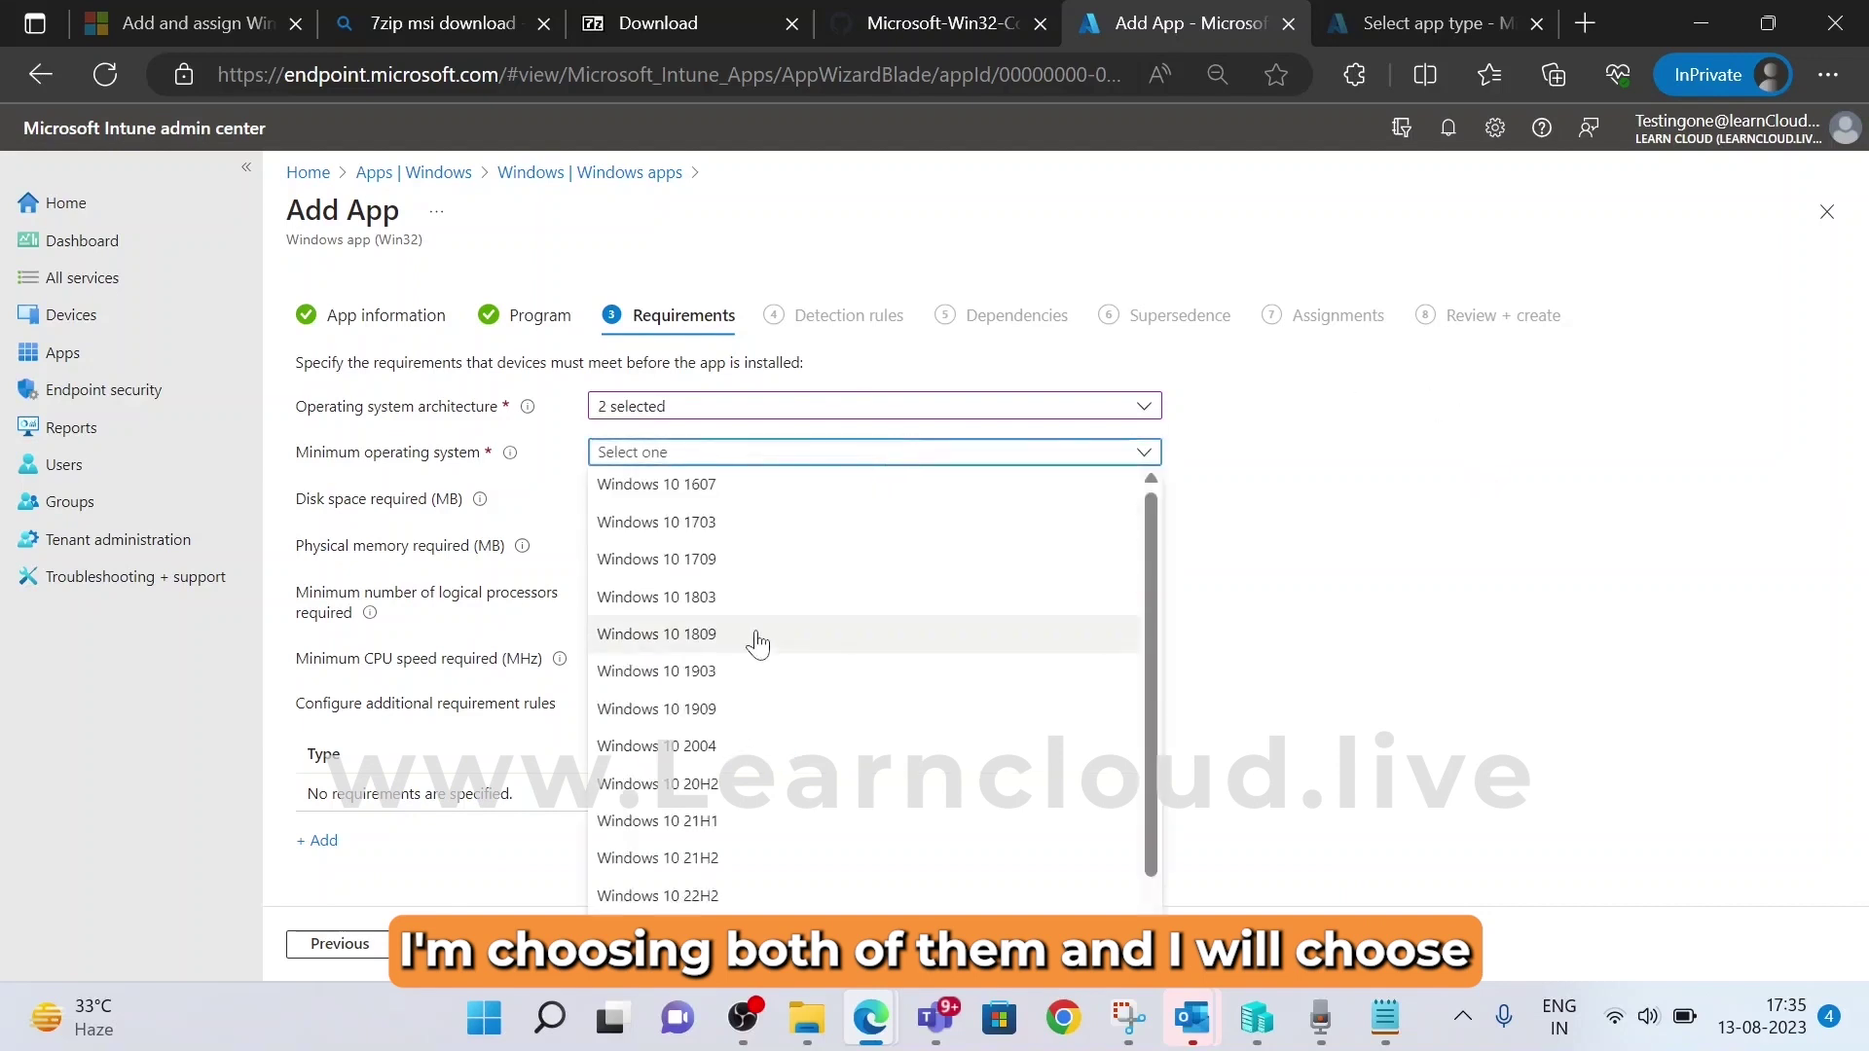
pyautogui.scroll(-1, 764, 745)
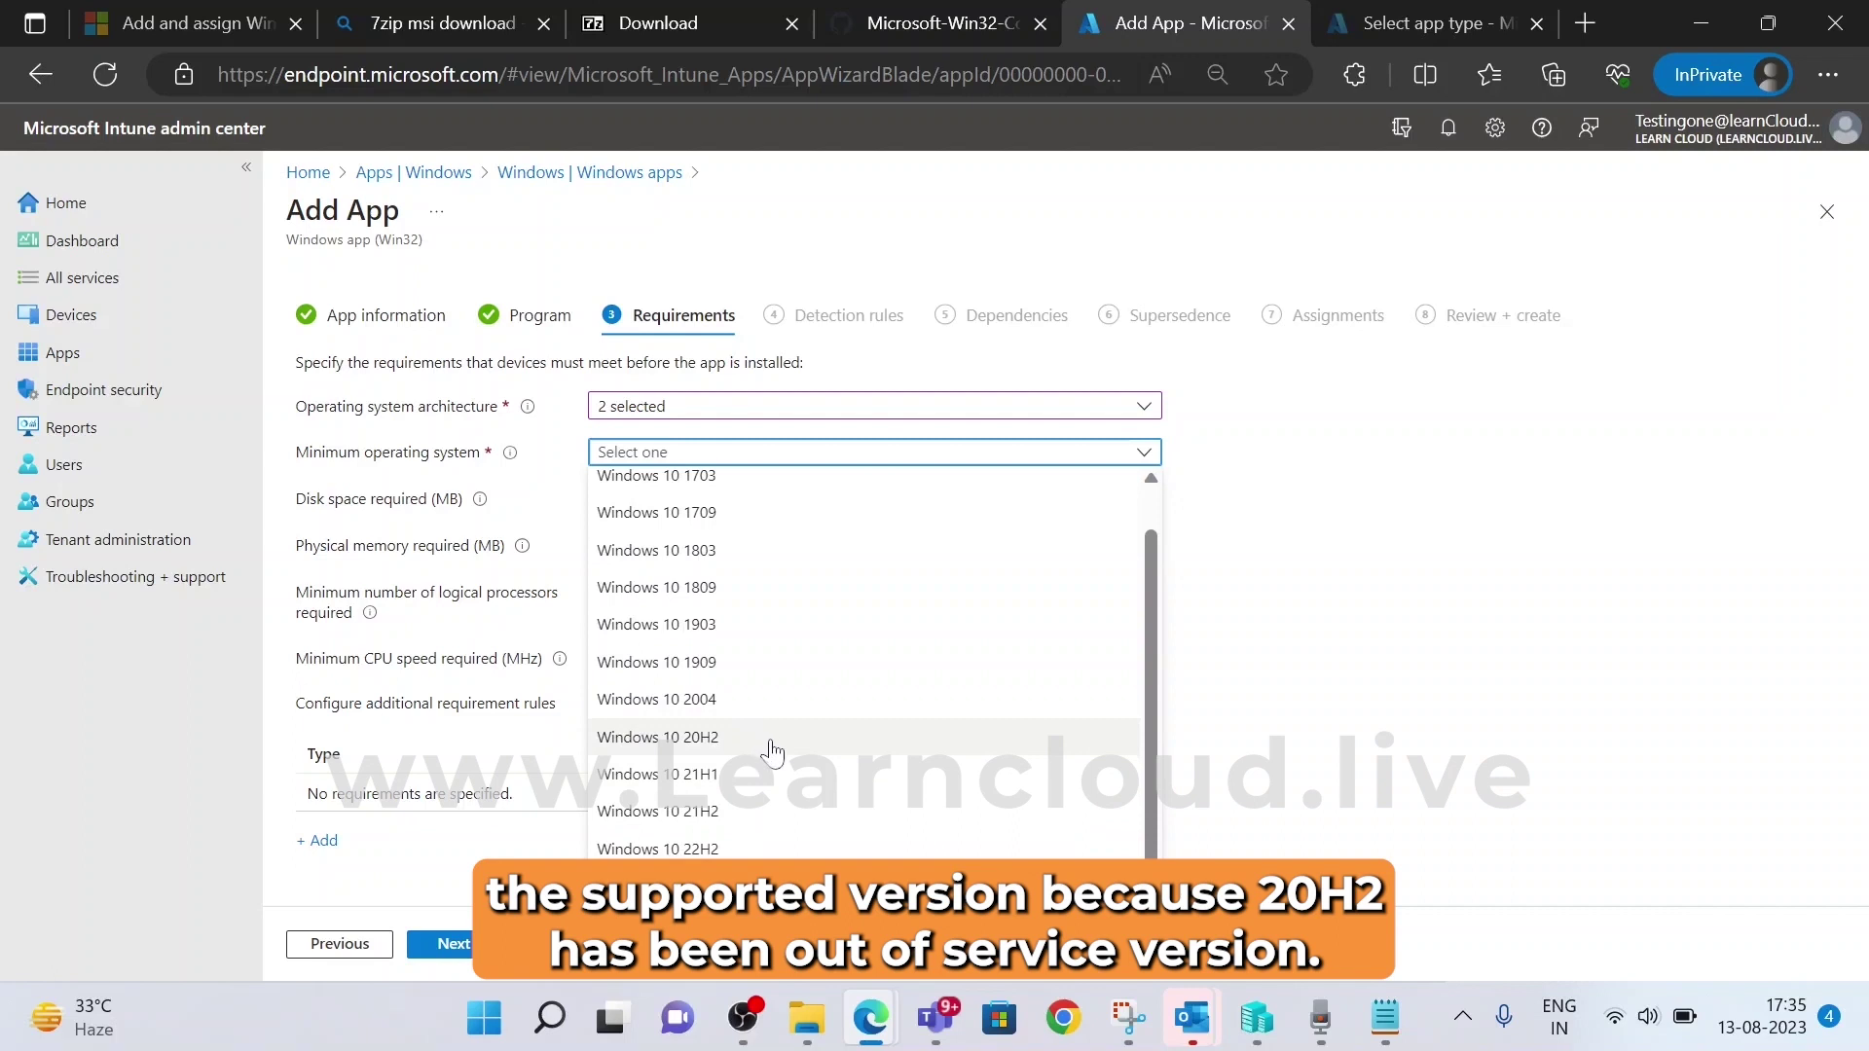
pyautogui.click(772, 832)
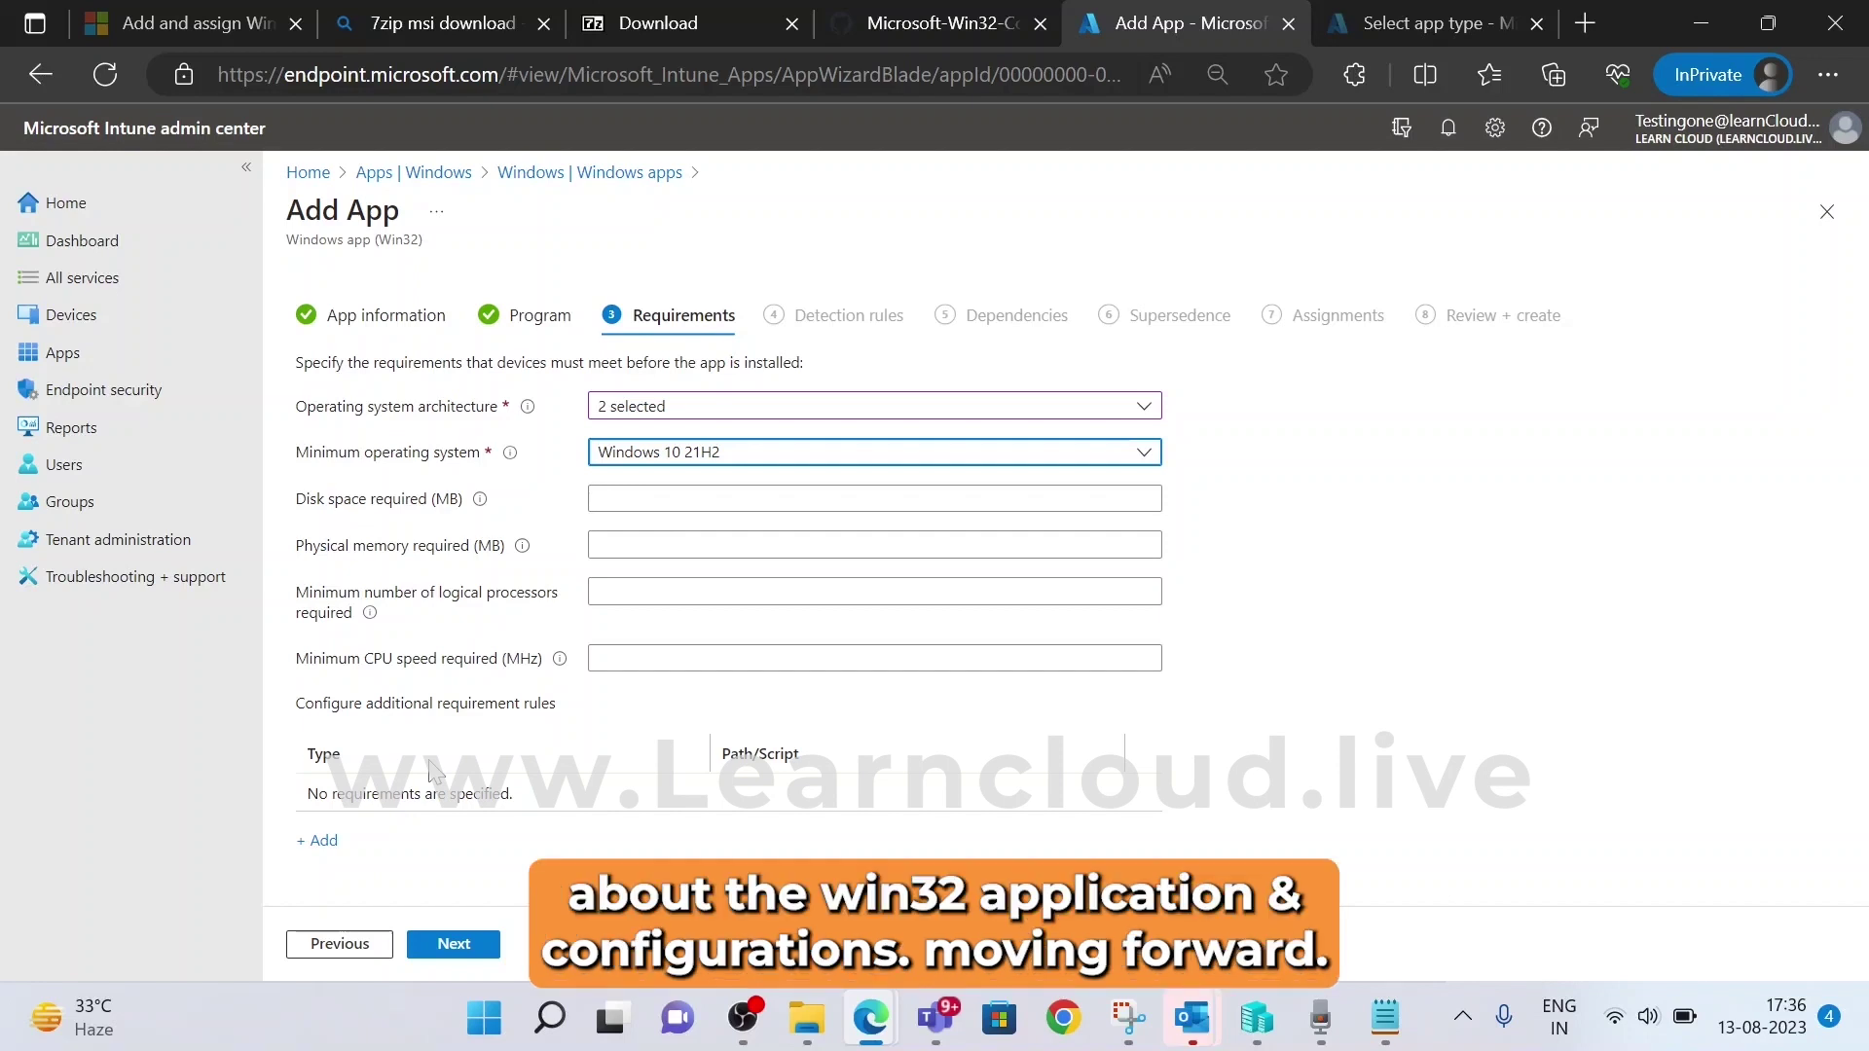
pyautogui.click(465, 944)
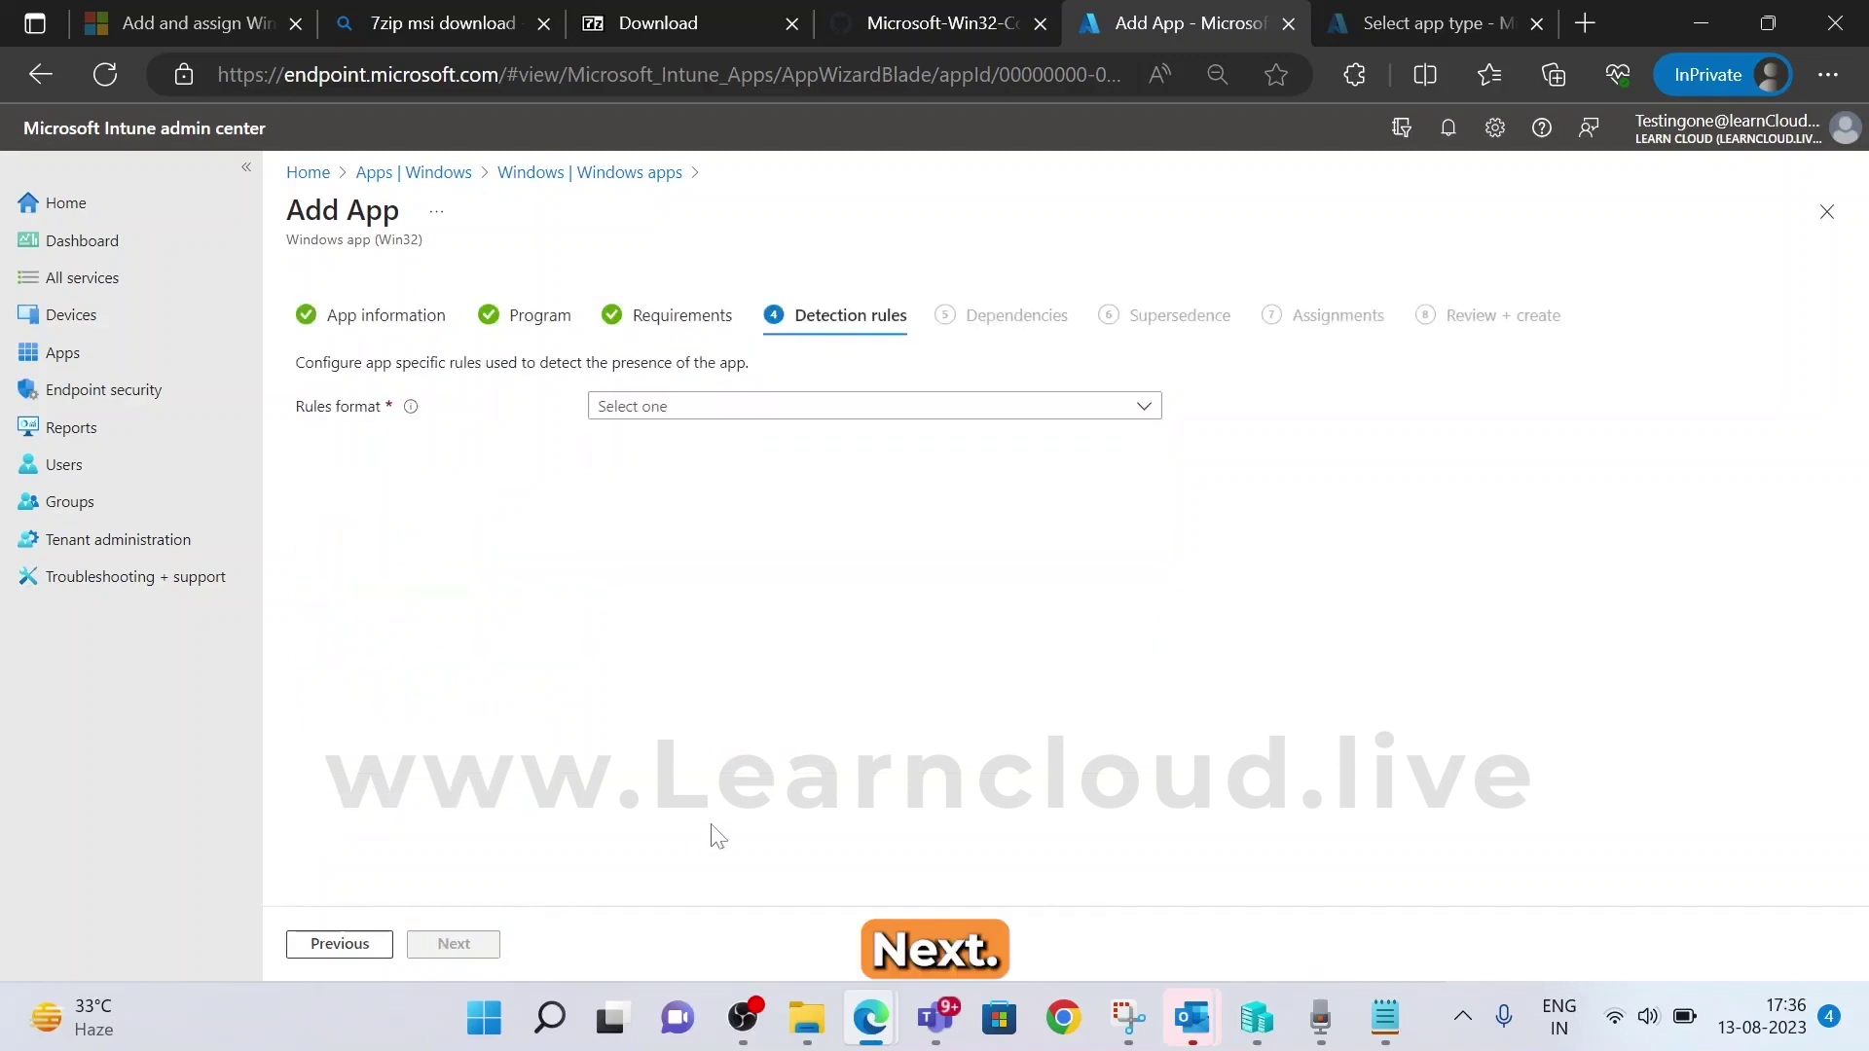
# Add a manually configured detection rule of type MSI, keeping the prefilled product code and the version check off
pyautogui.click(745, 417)
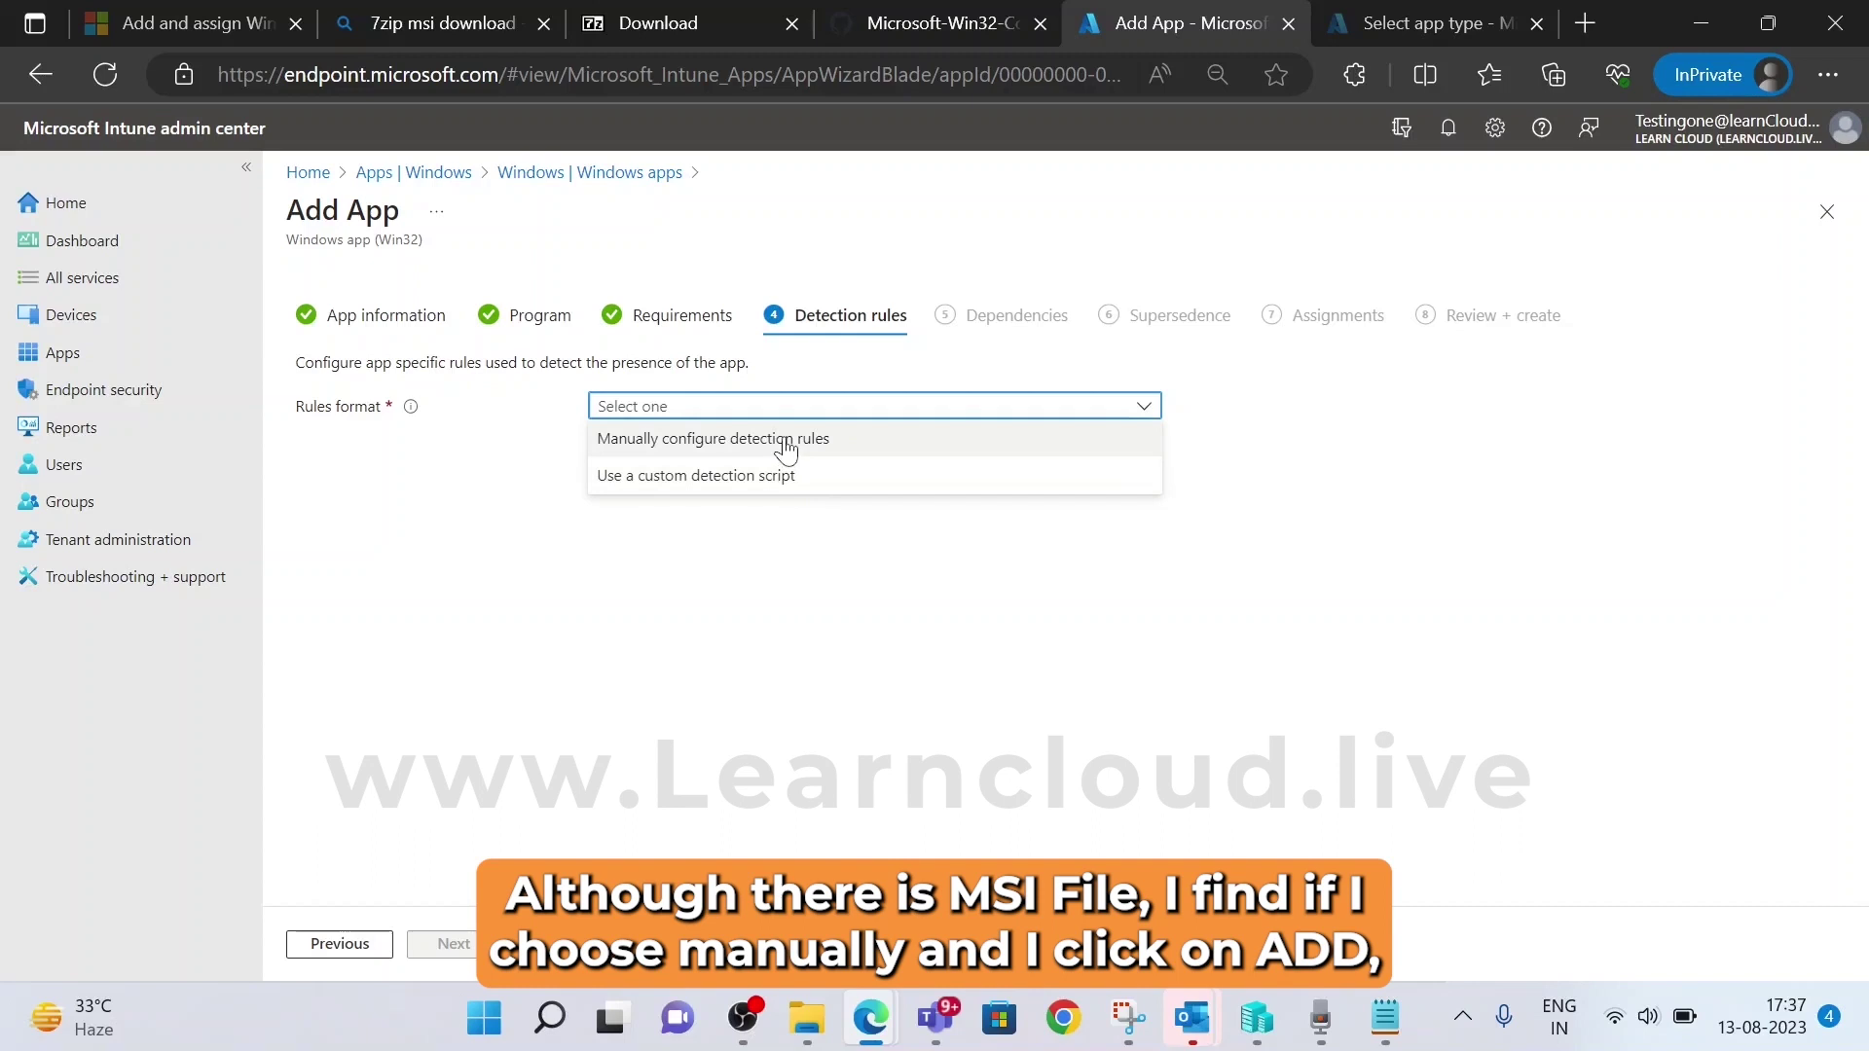
pyautogui.click(786, 443)
pyautogui.click(320, 553)
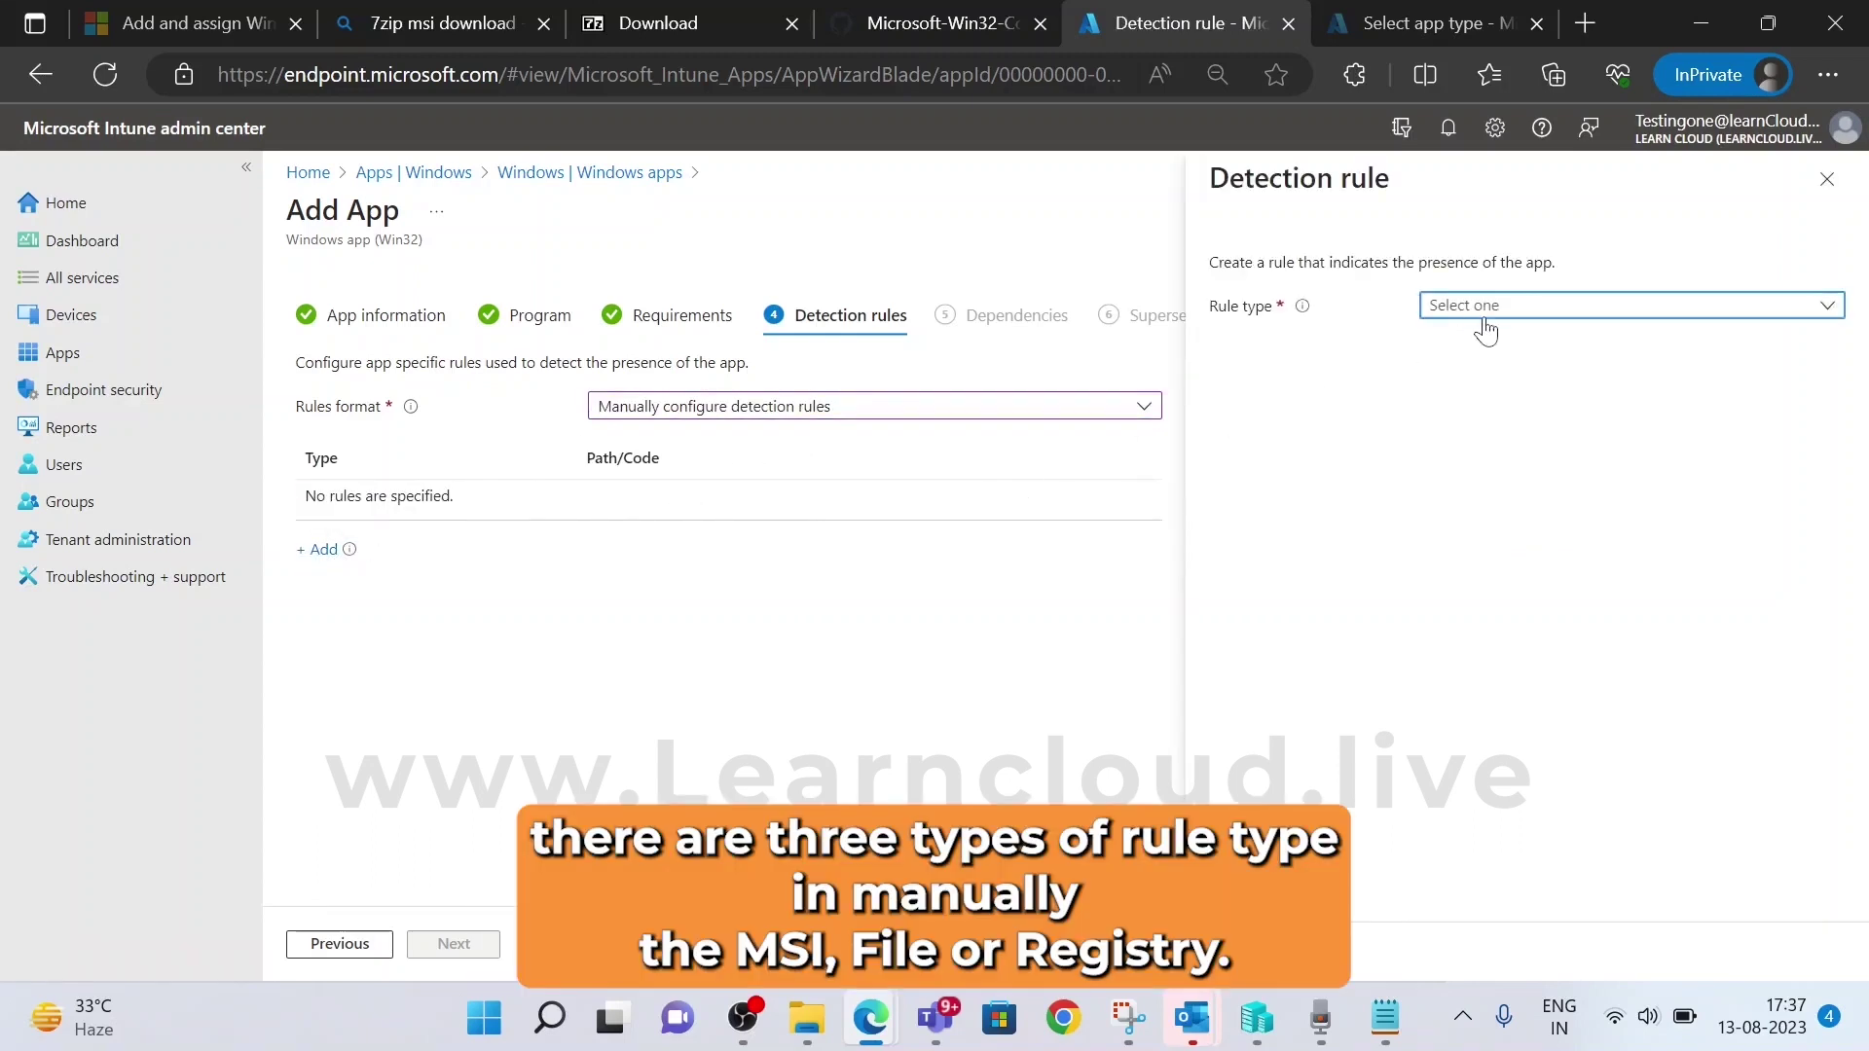
pyautogui.click(1525, 310)
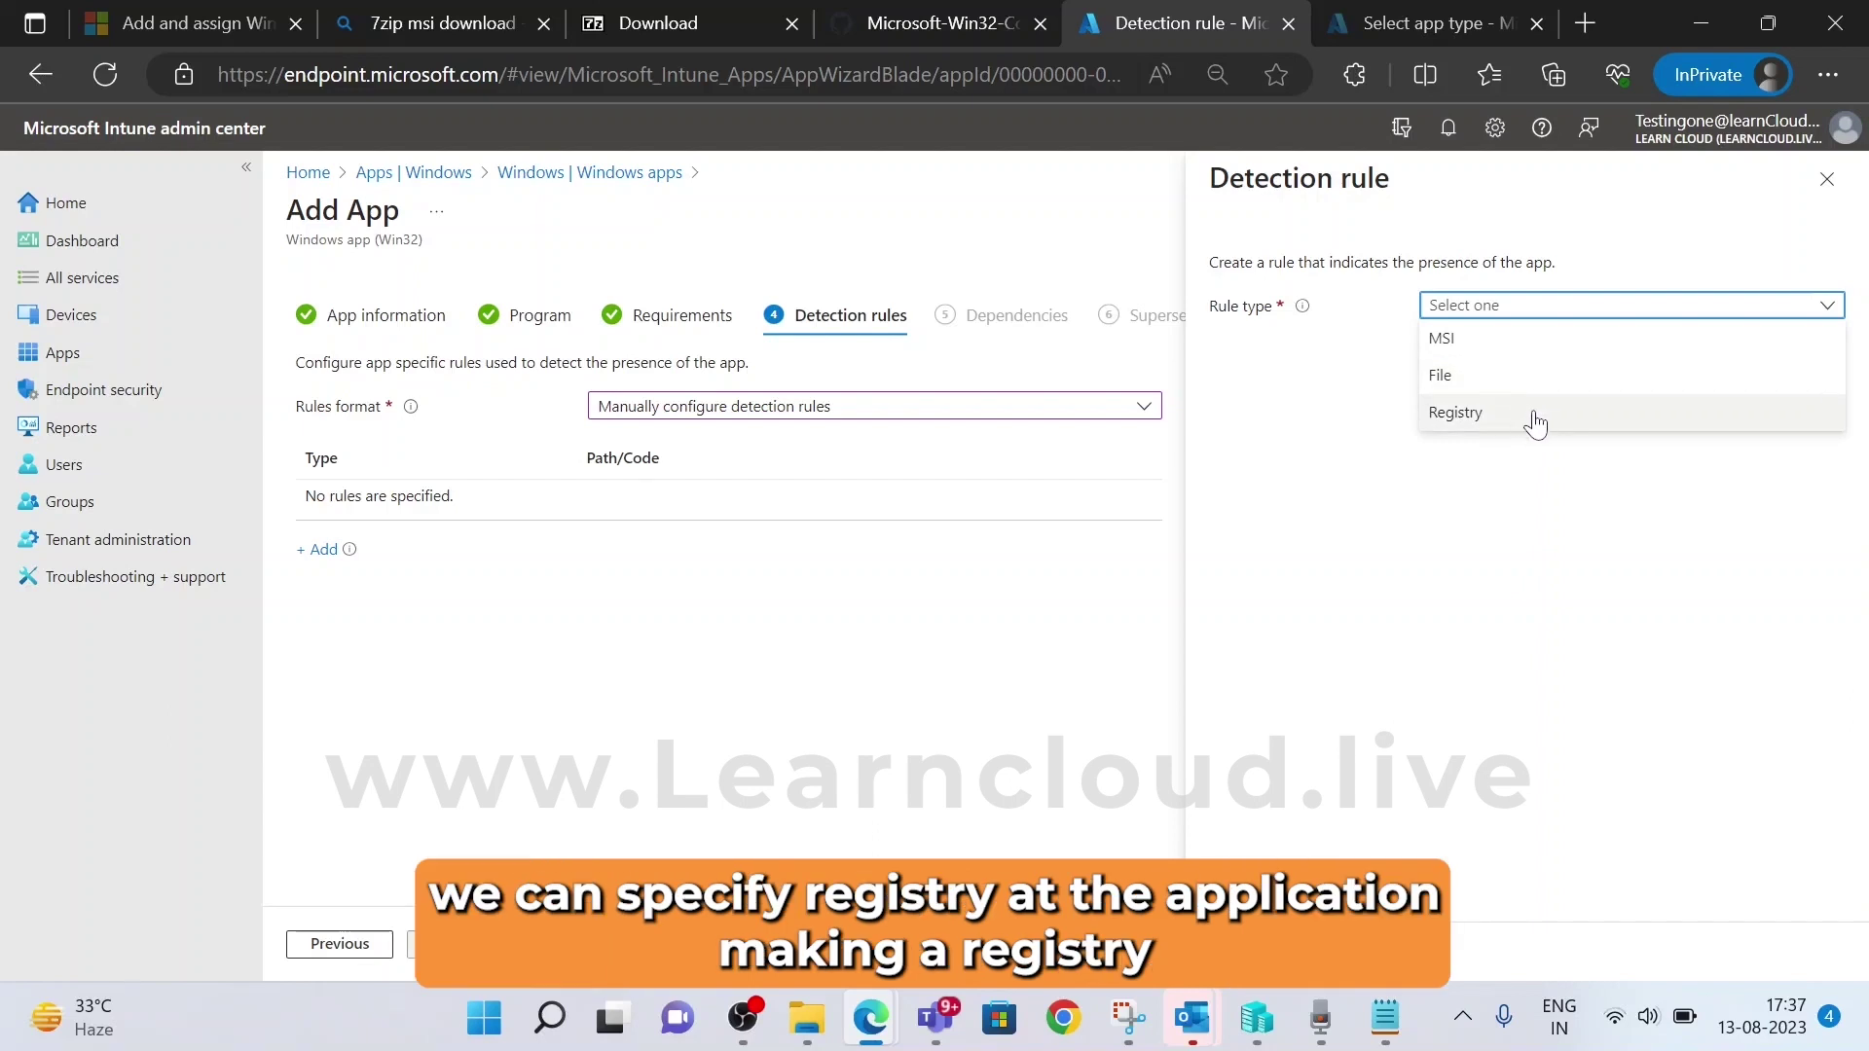
pyautogui.click(1479, 349)
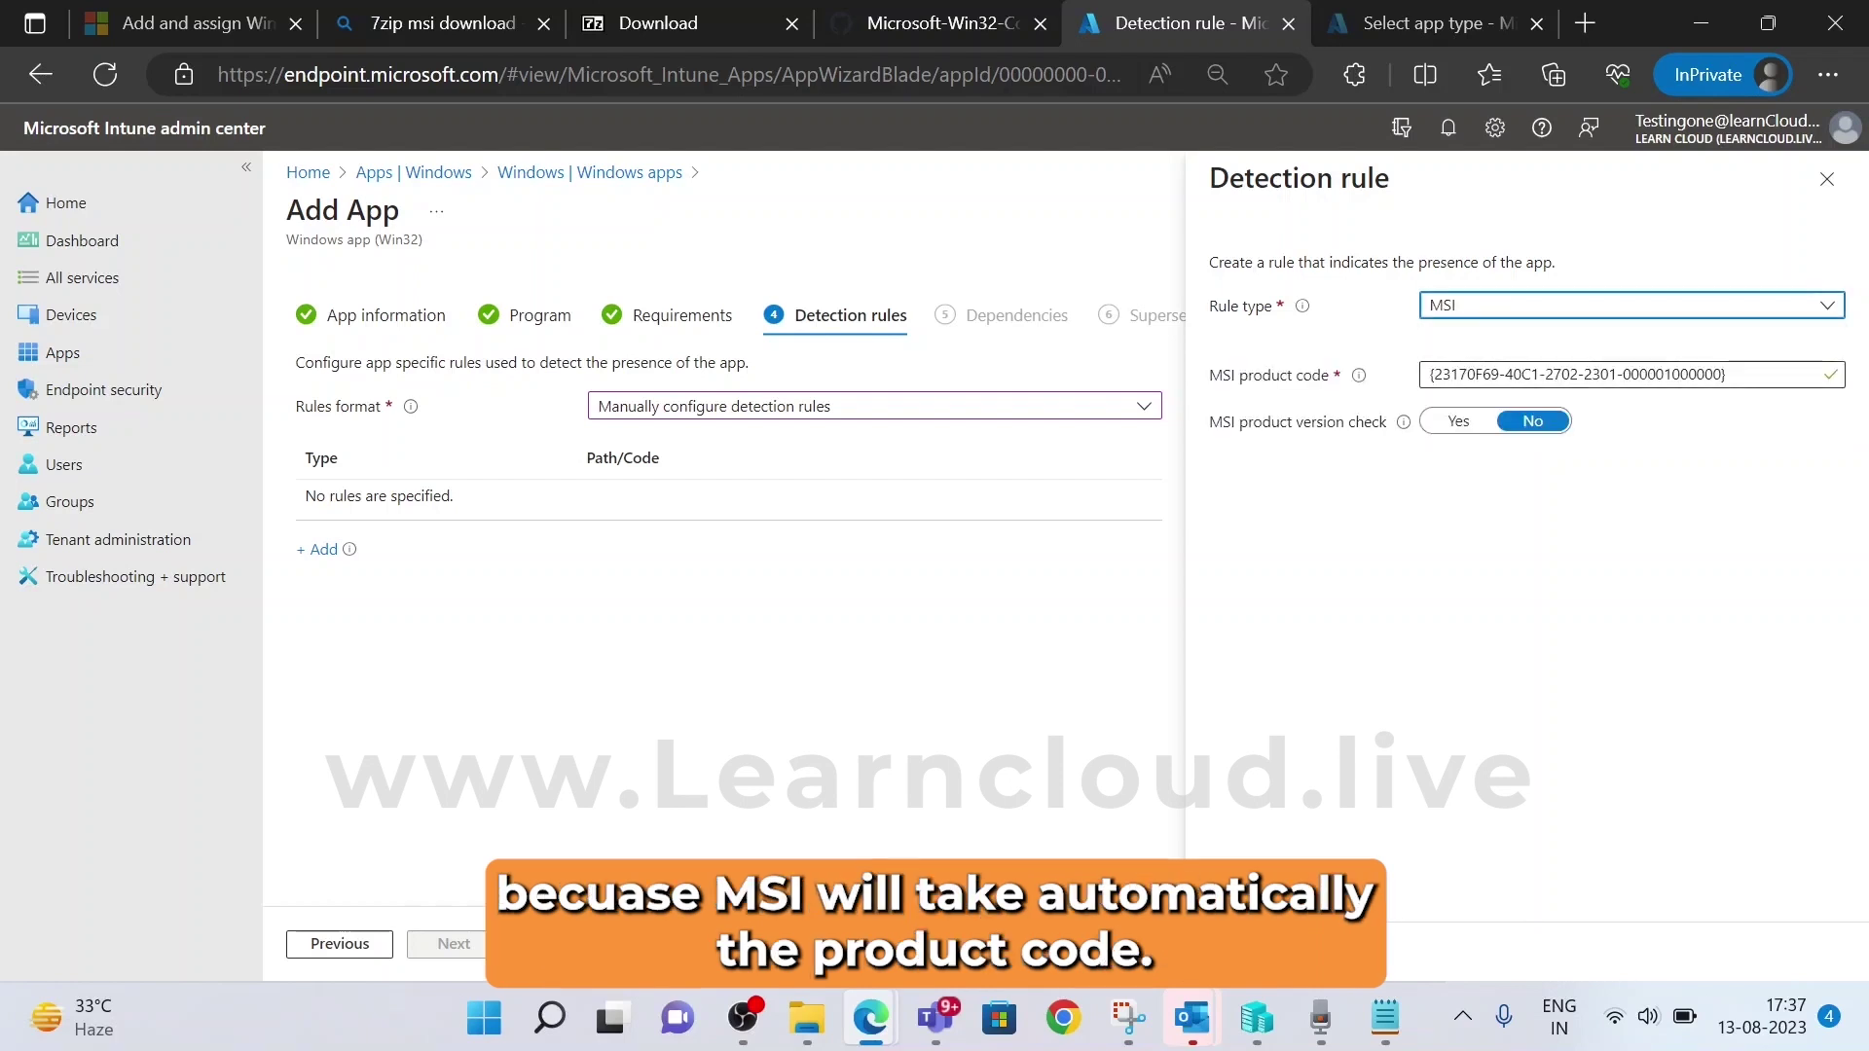
pyautogui.moveTo(1728, 375); pyautogui.dragTo(1409, 380)
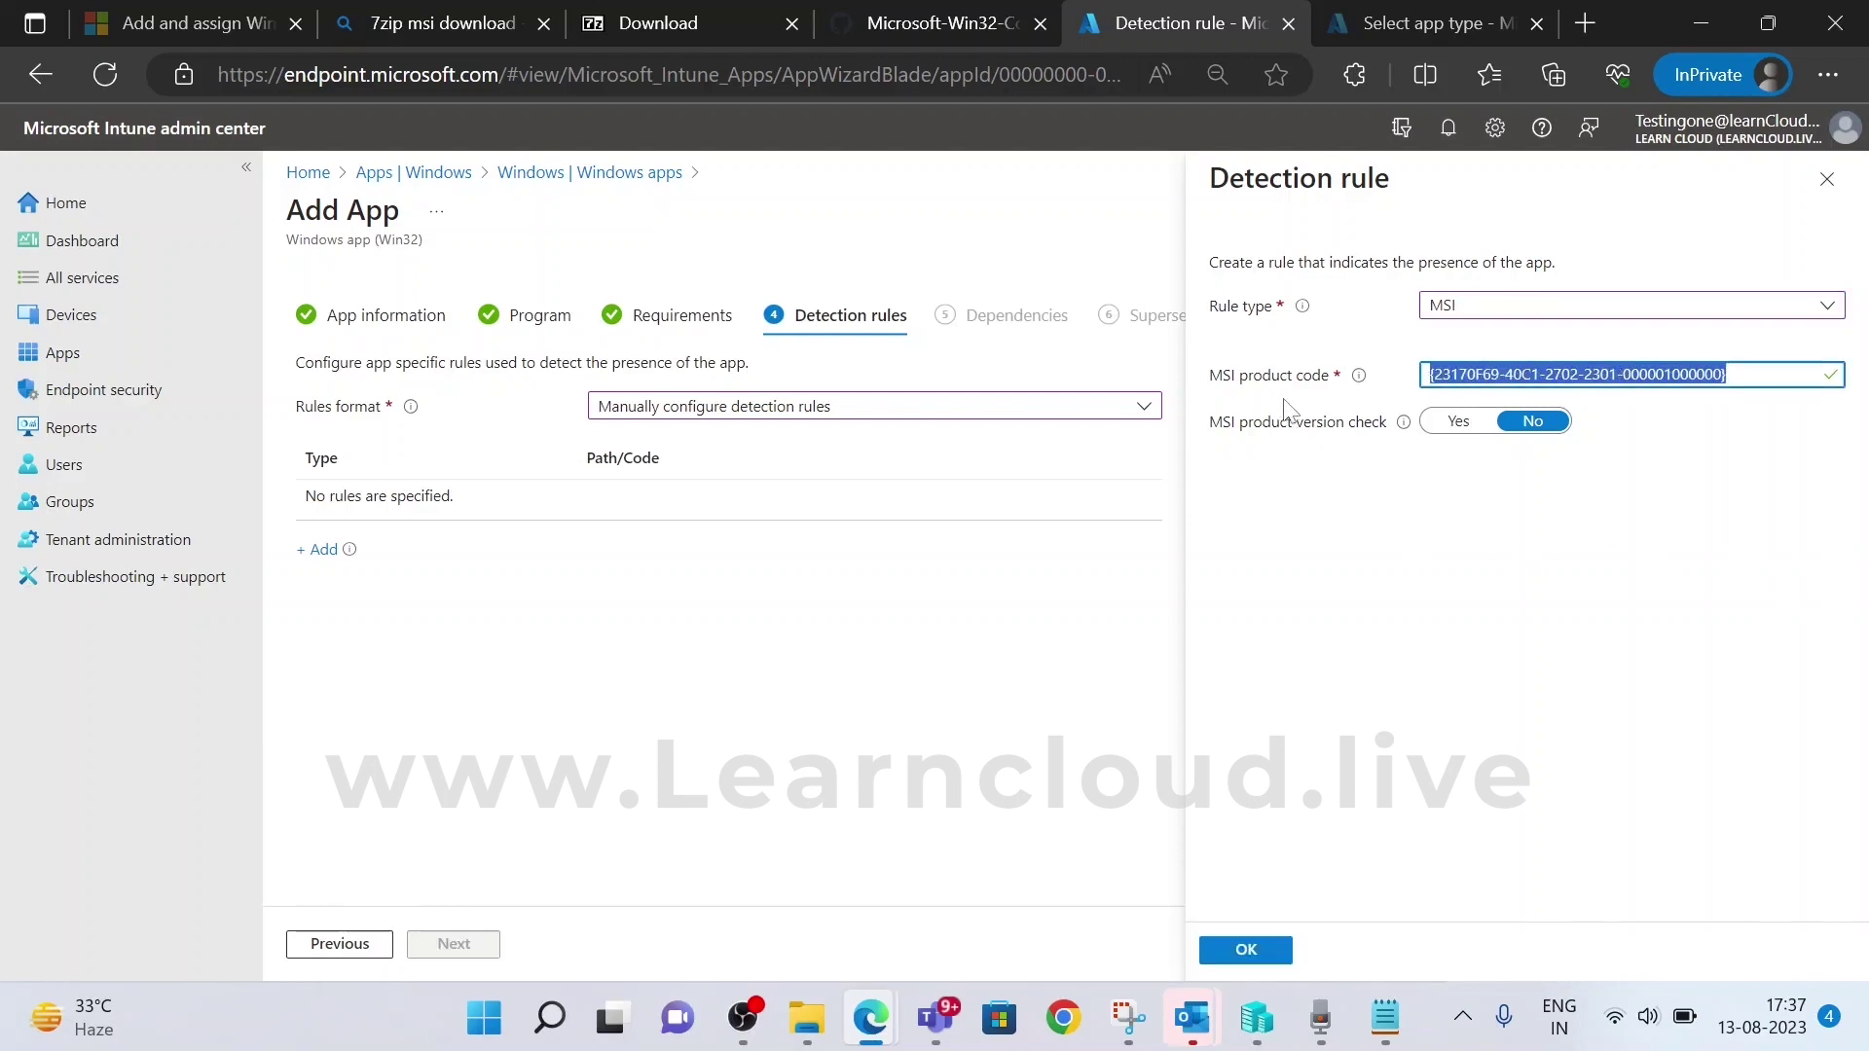
pyautogui.click(1271, 952)
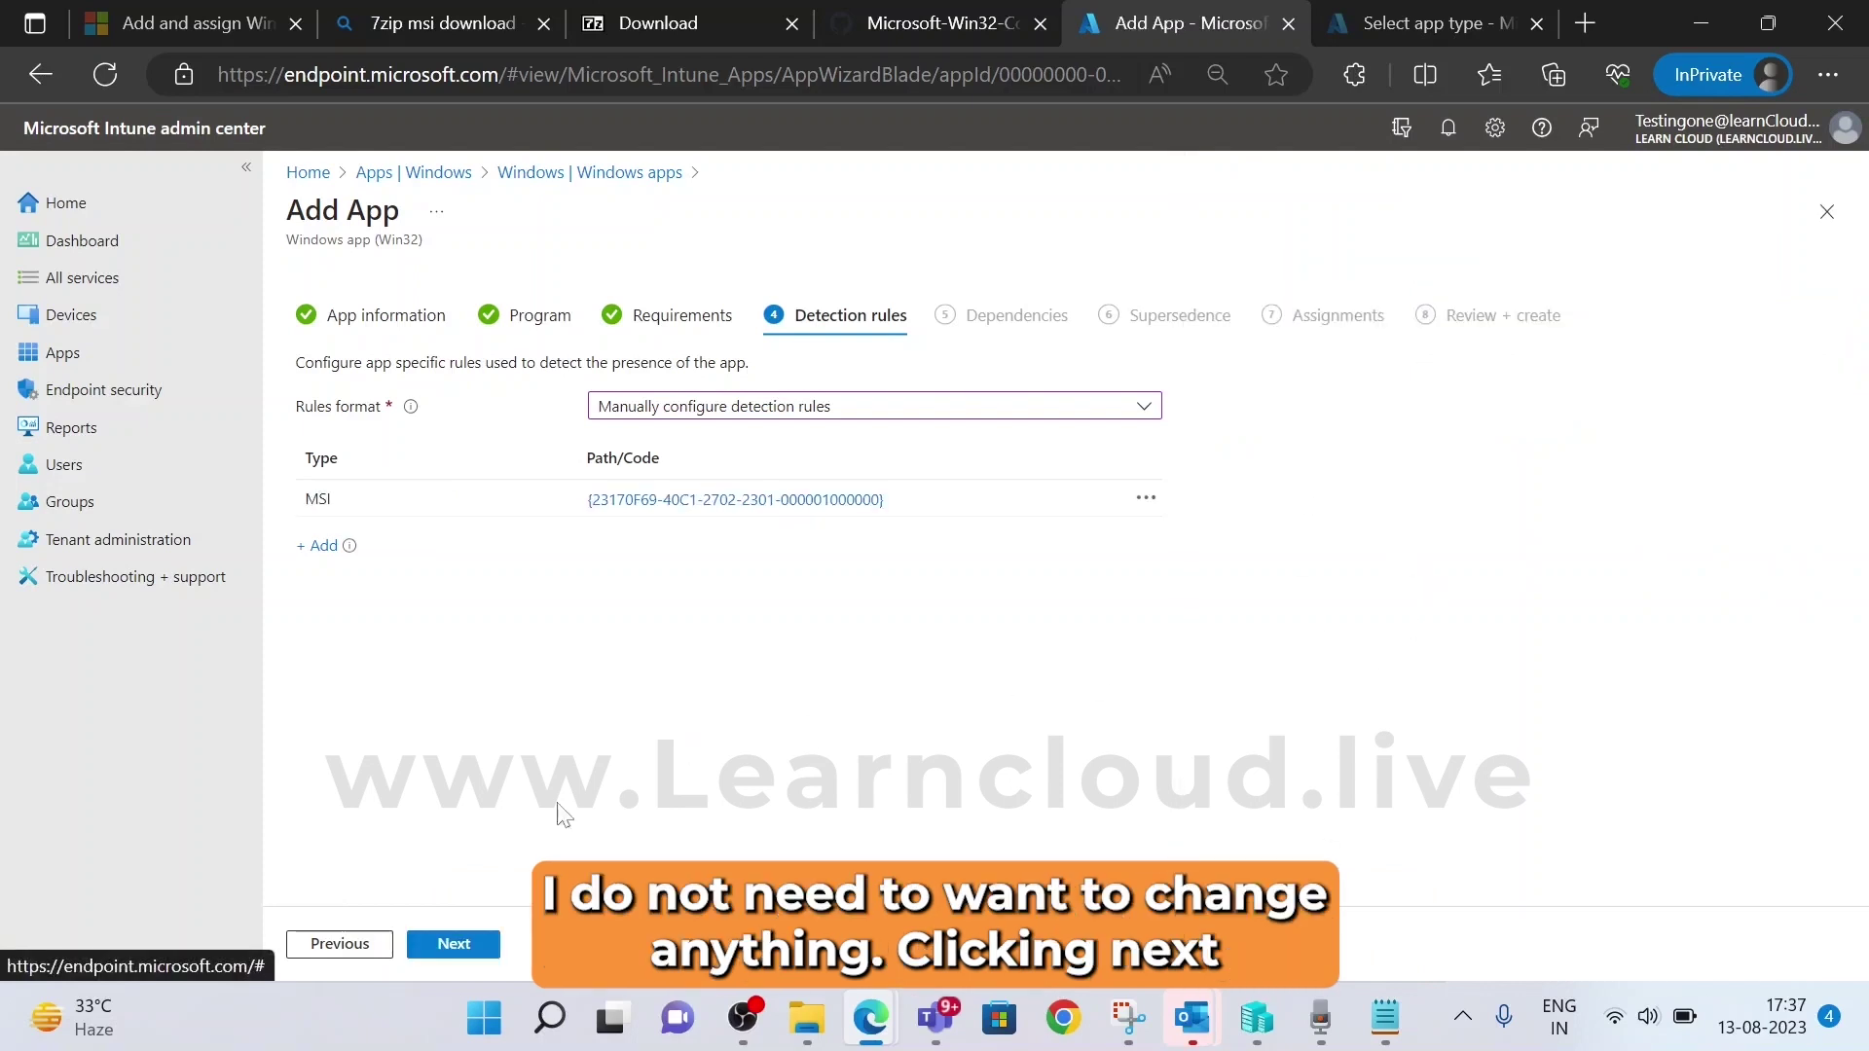
# Continue past the detection rules to the assignments, leaving dependencies and supersedence empty
pyautogui.click(443, 952)
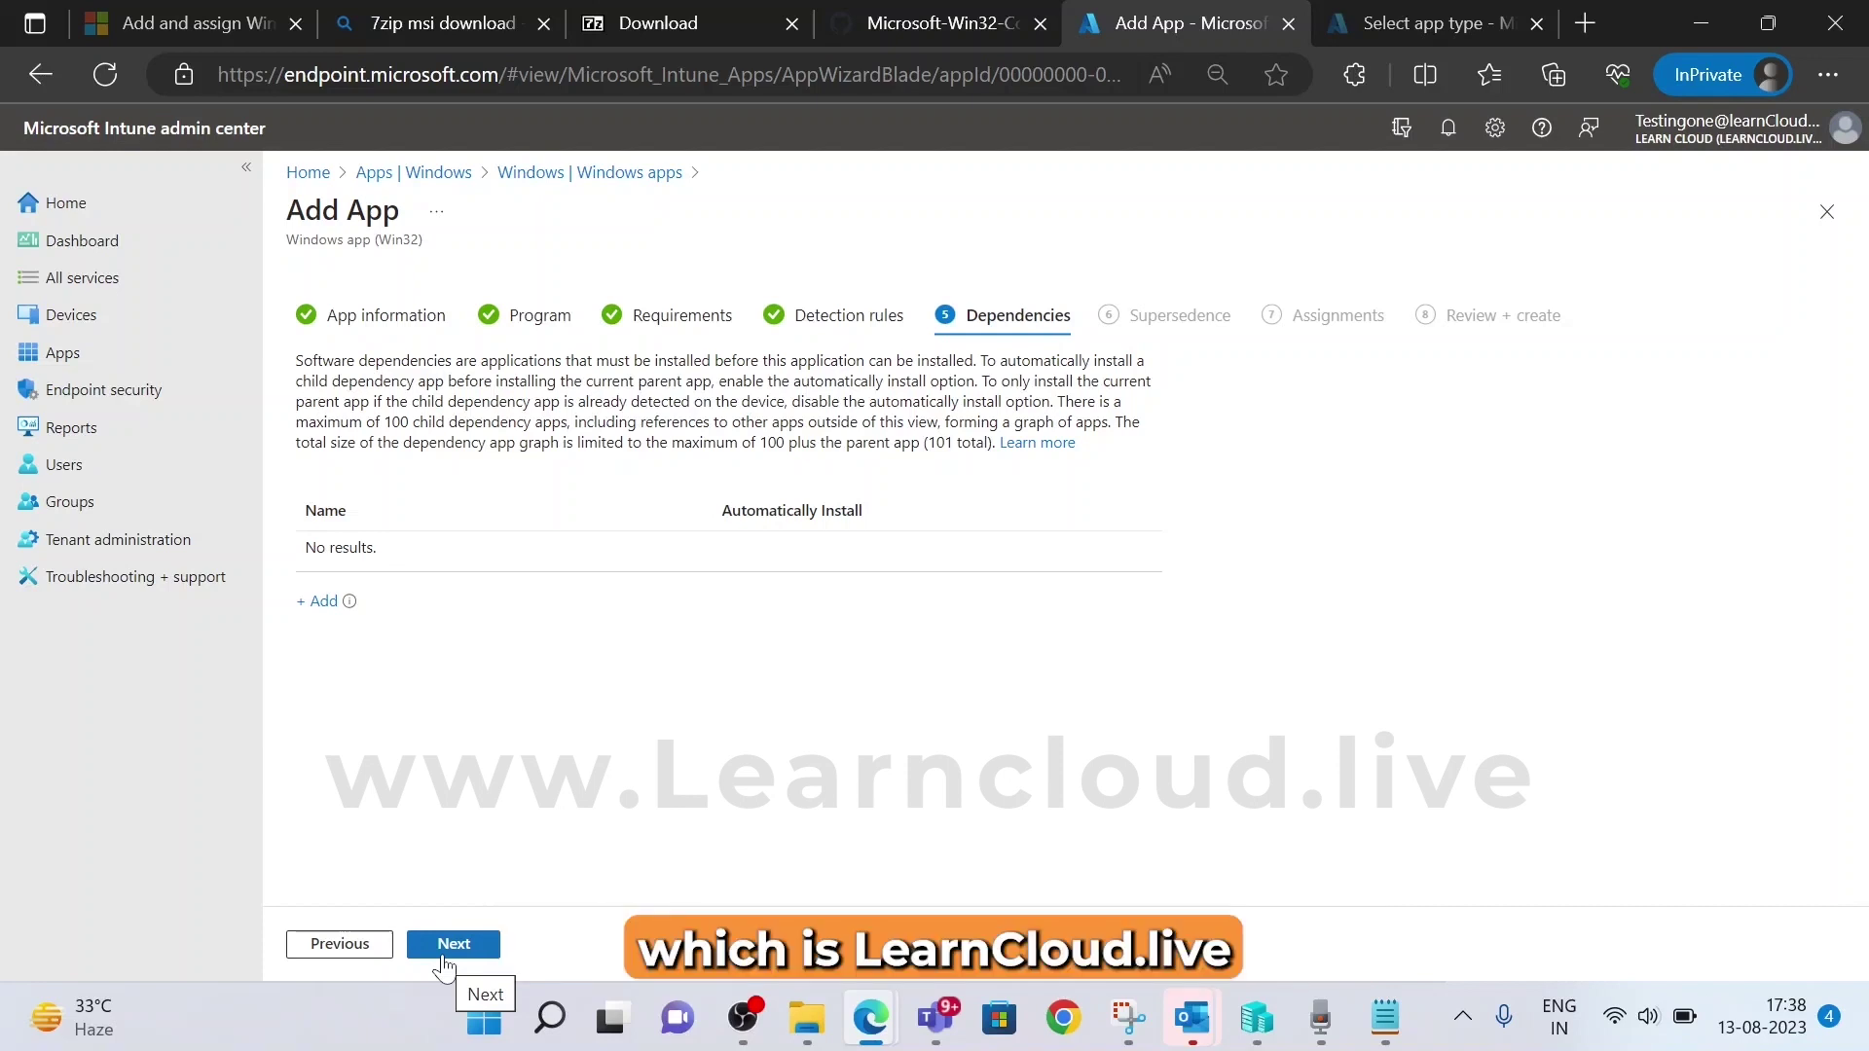
pyautogui.click(448, 946)
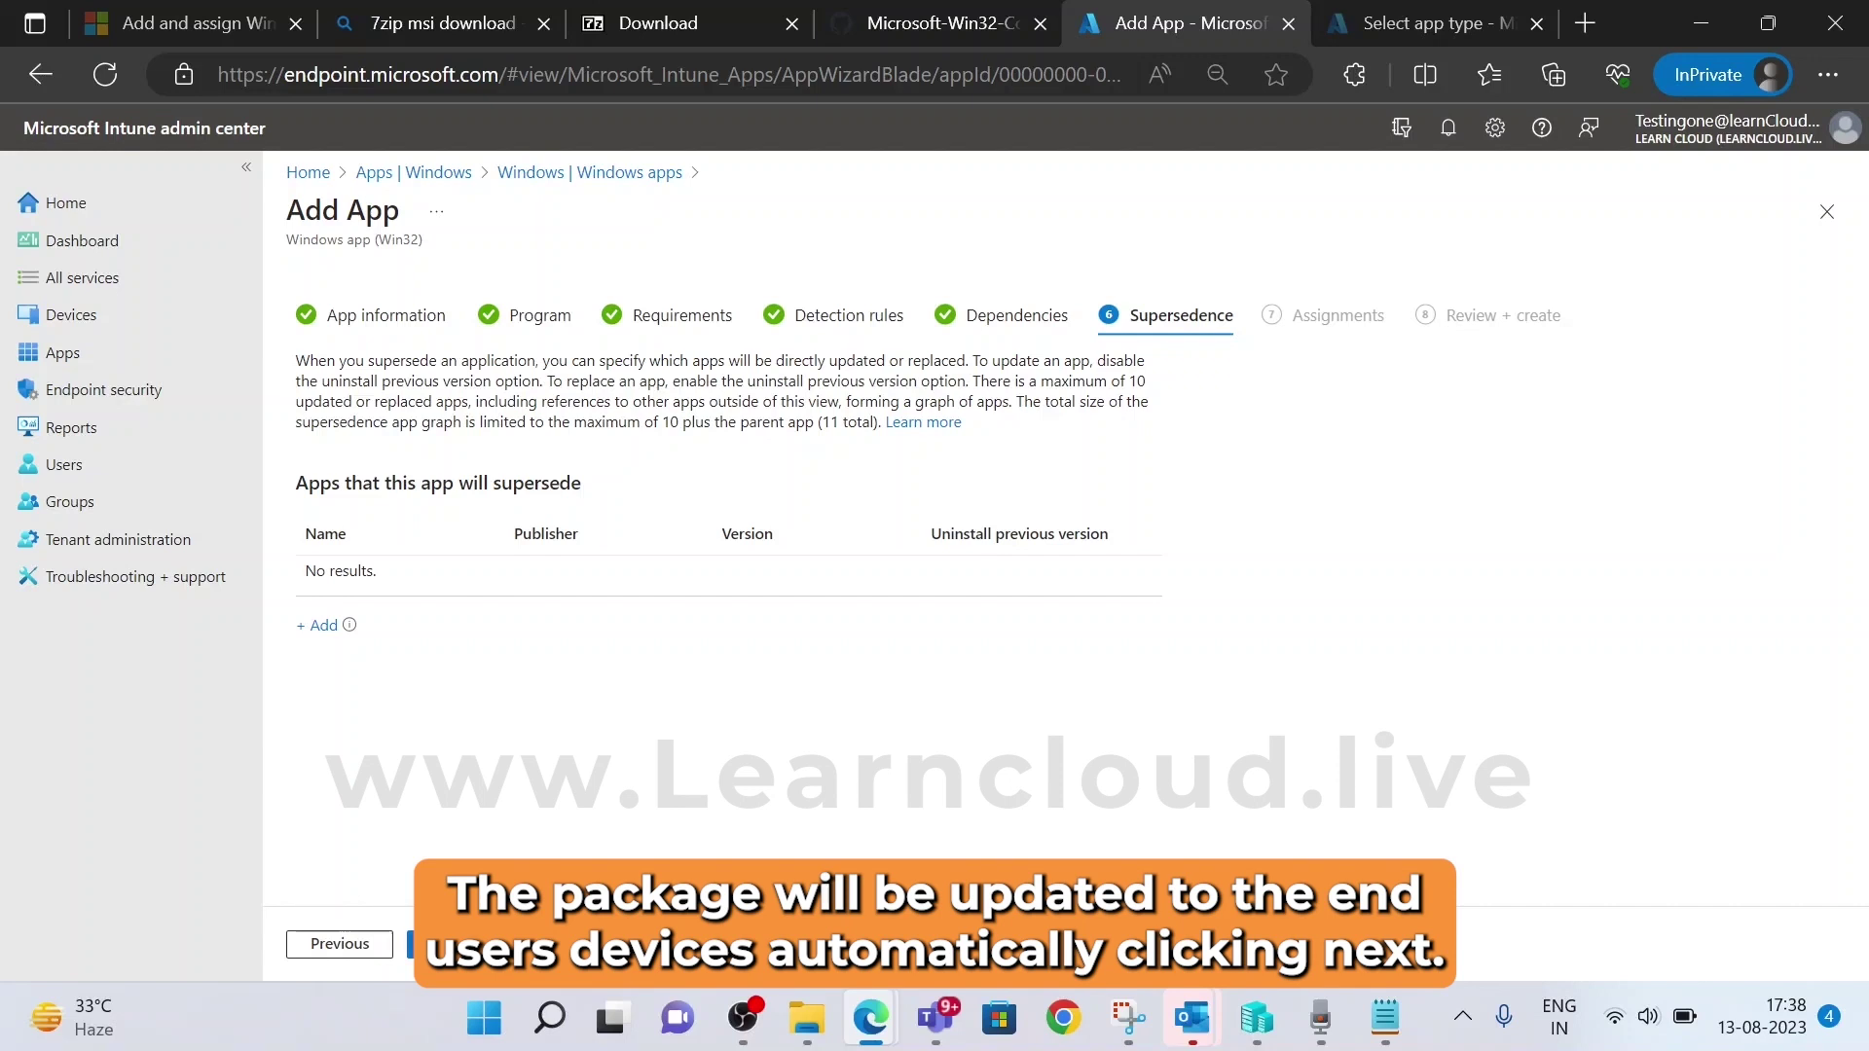
pyautogui.click(457, 944)
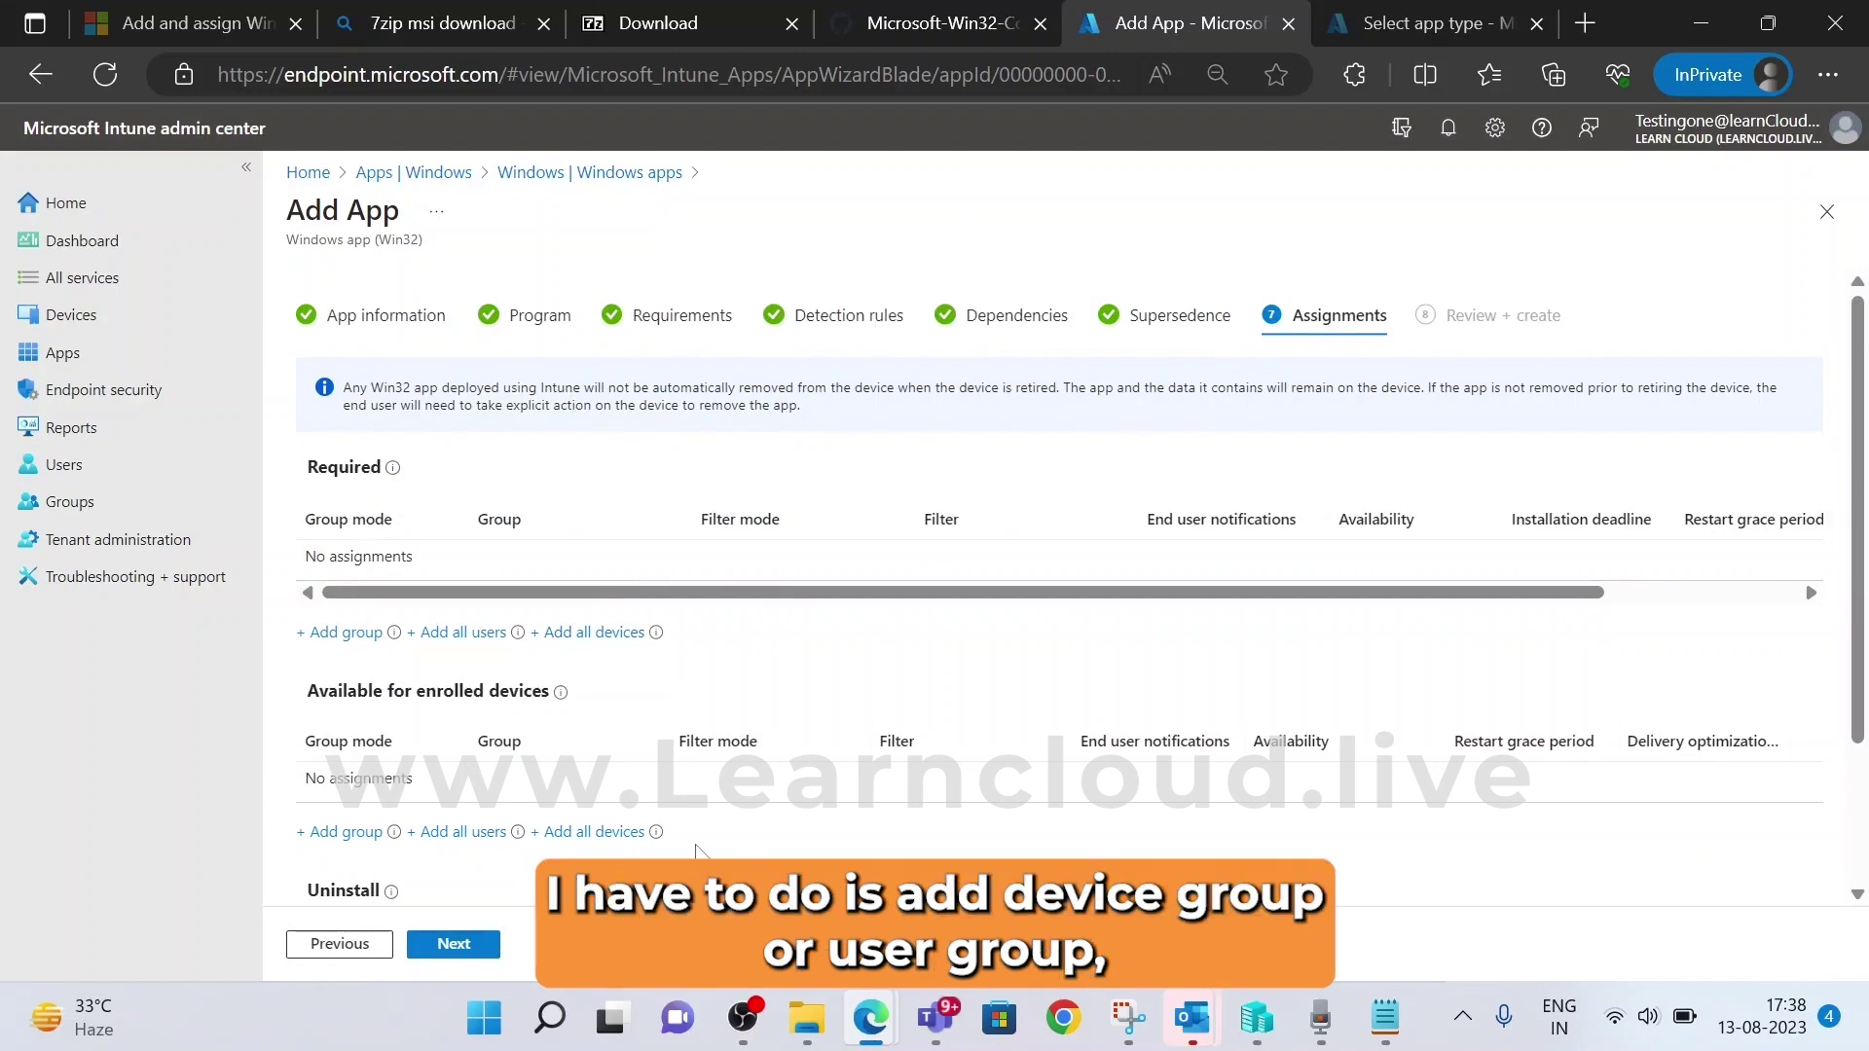
# Examine the Required, Available for enrolled devices and Uninstall sections of the assignments
pyautogui.scroll(-2, 695, 849)
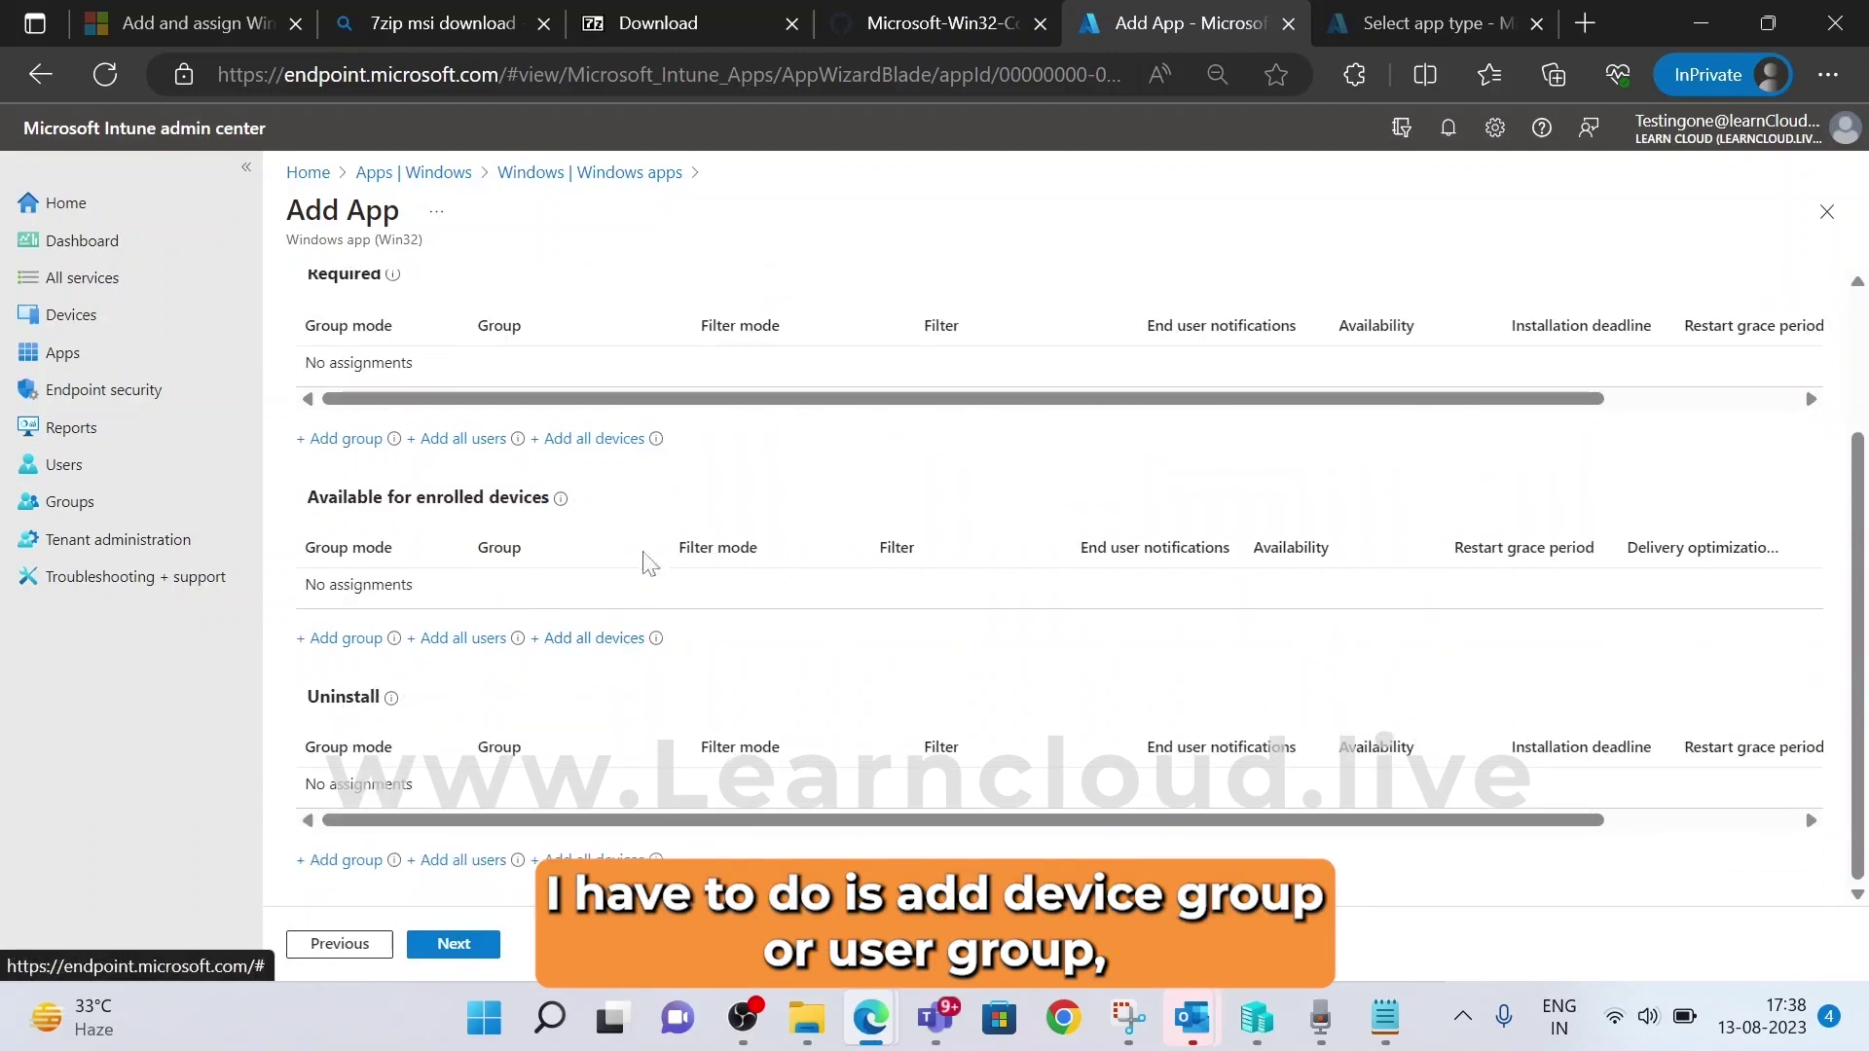
pyautogui.scroll(1, 675, 500)
pyautogui.scroll(-2, 531, 699)
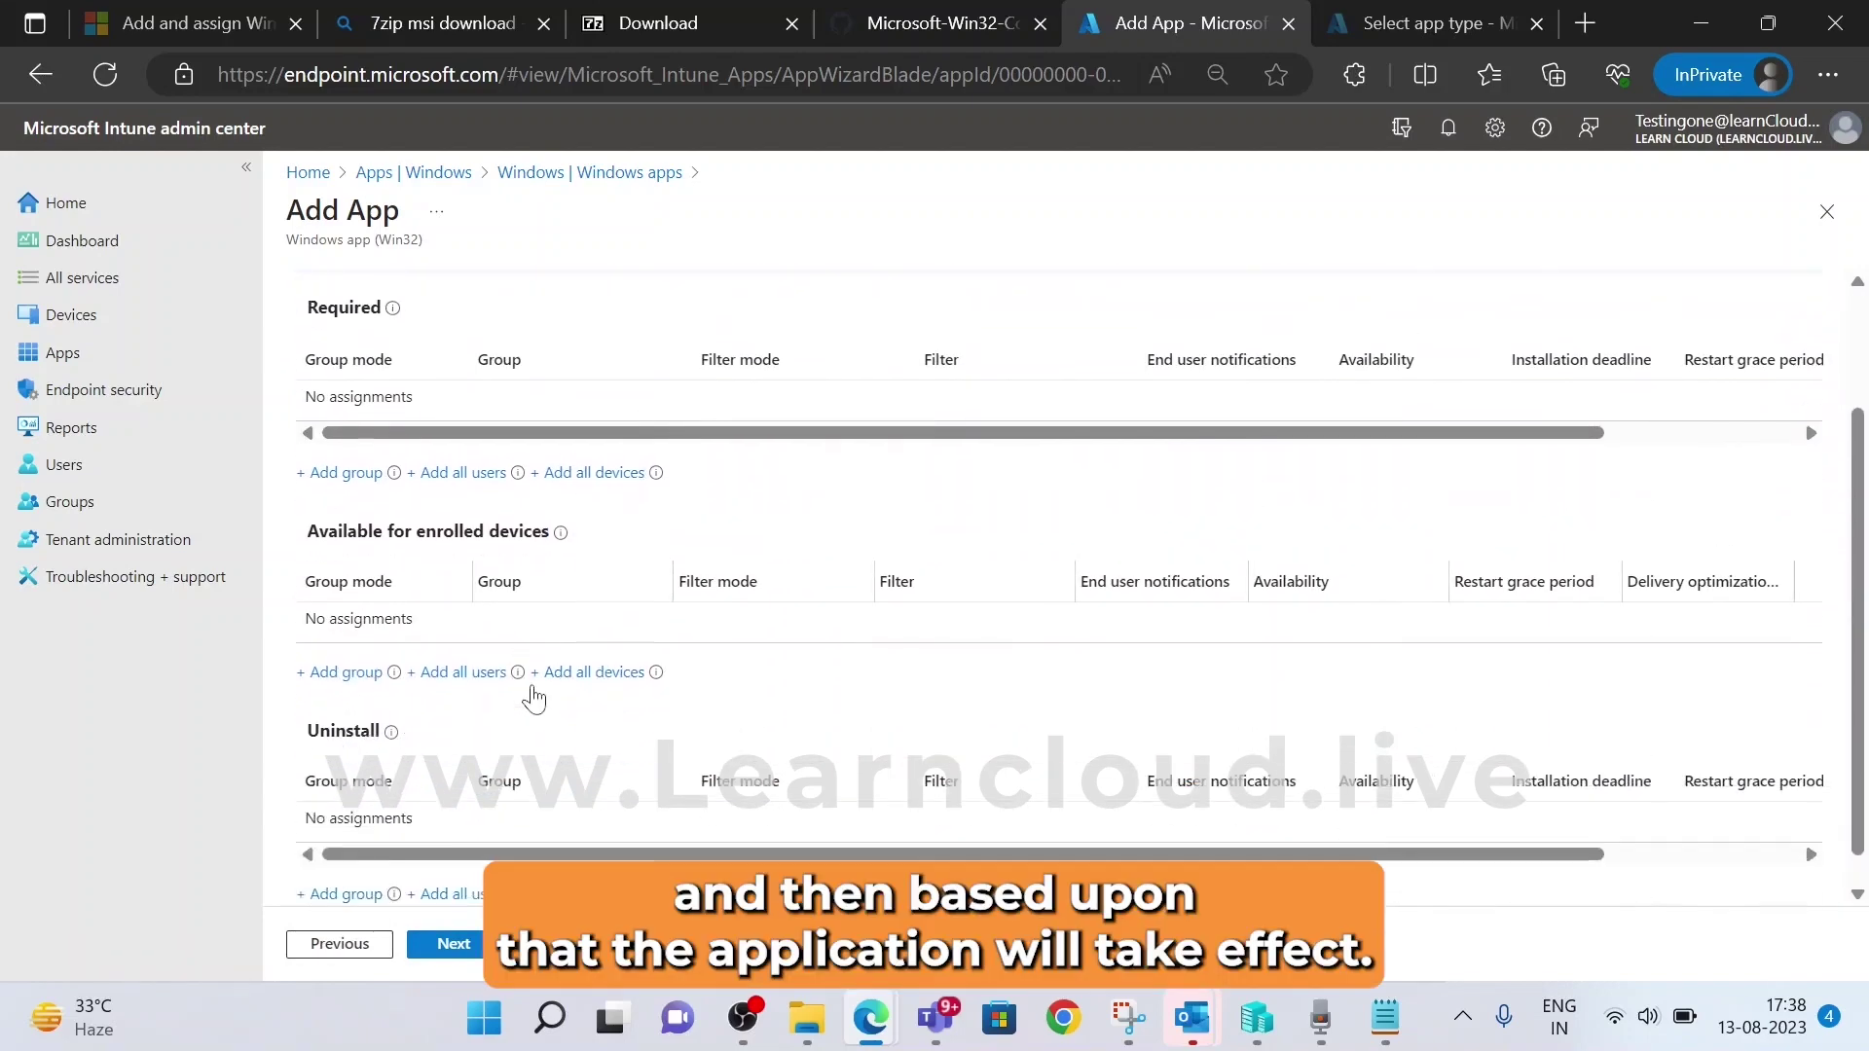
pyautogui.scroll(2, 534, 697)
pyautogui.scroll(-1, 1059, 590)
pyautogui.scroll(1, 1059, 590)
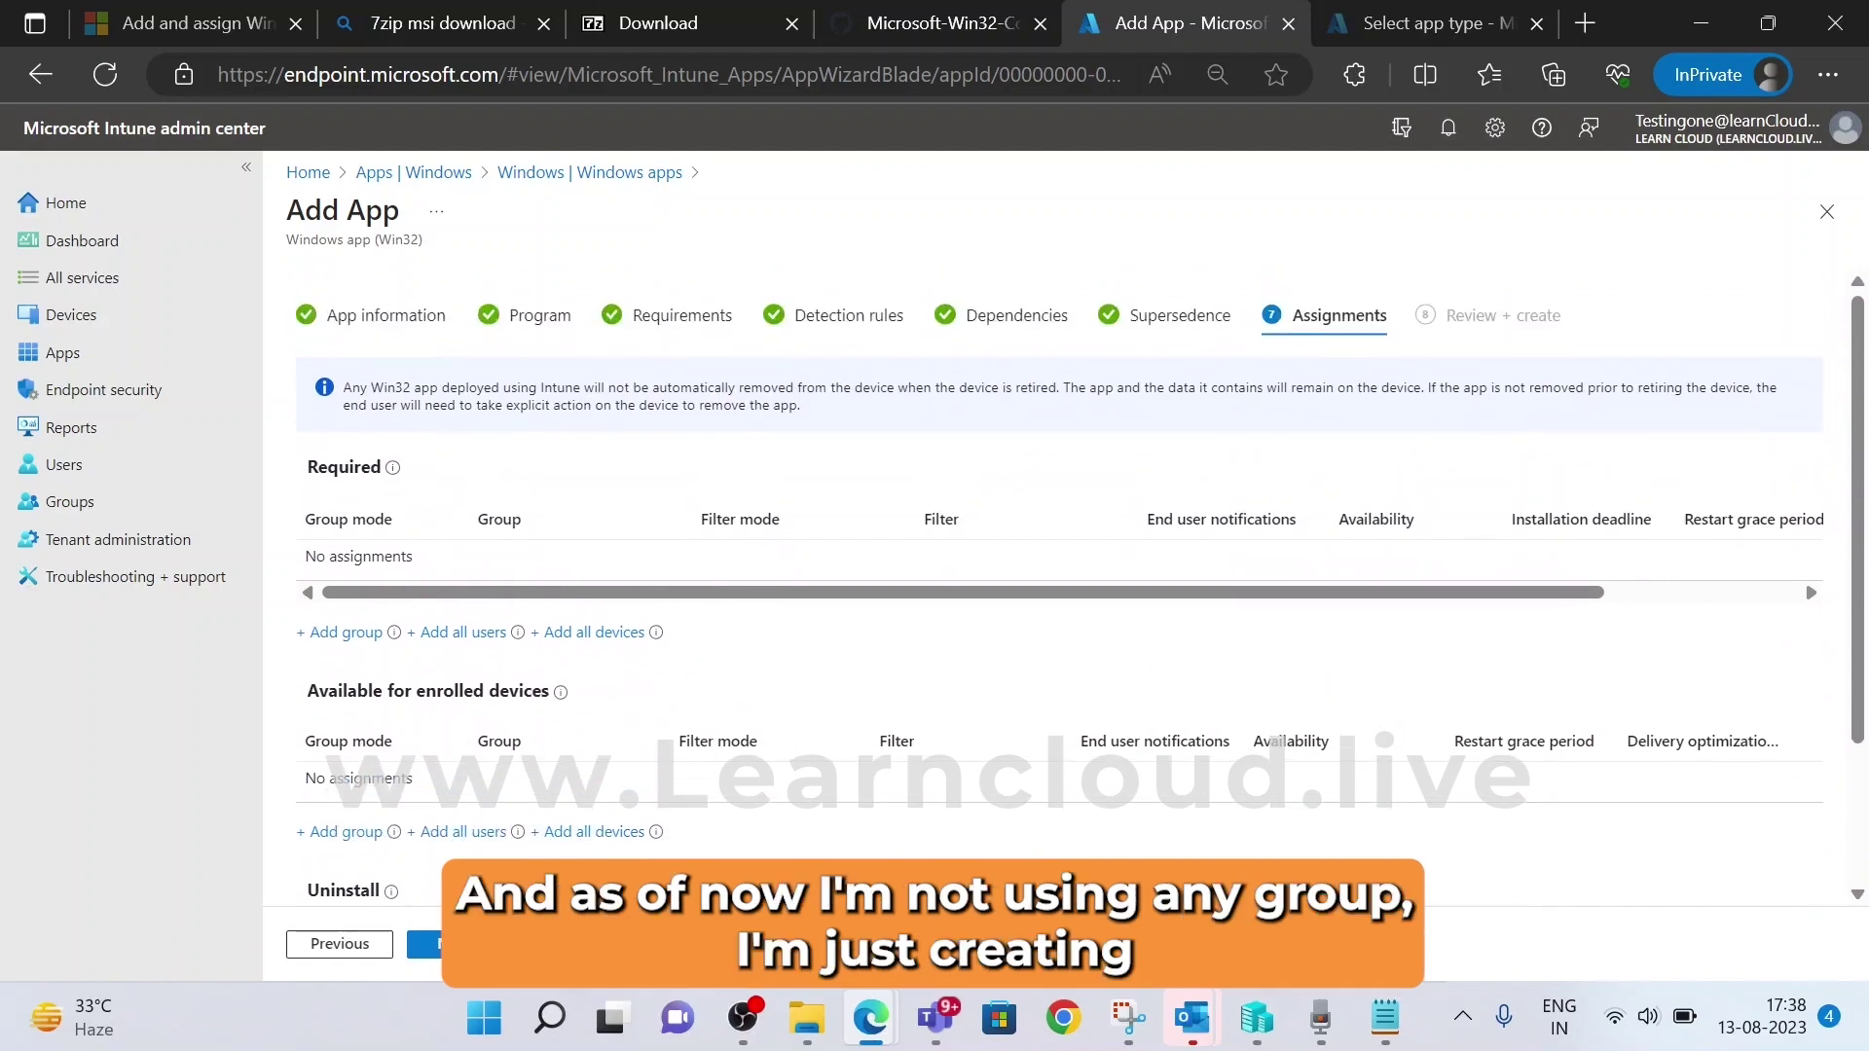
pyautogui.scroll(-3, 532, 632)
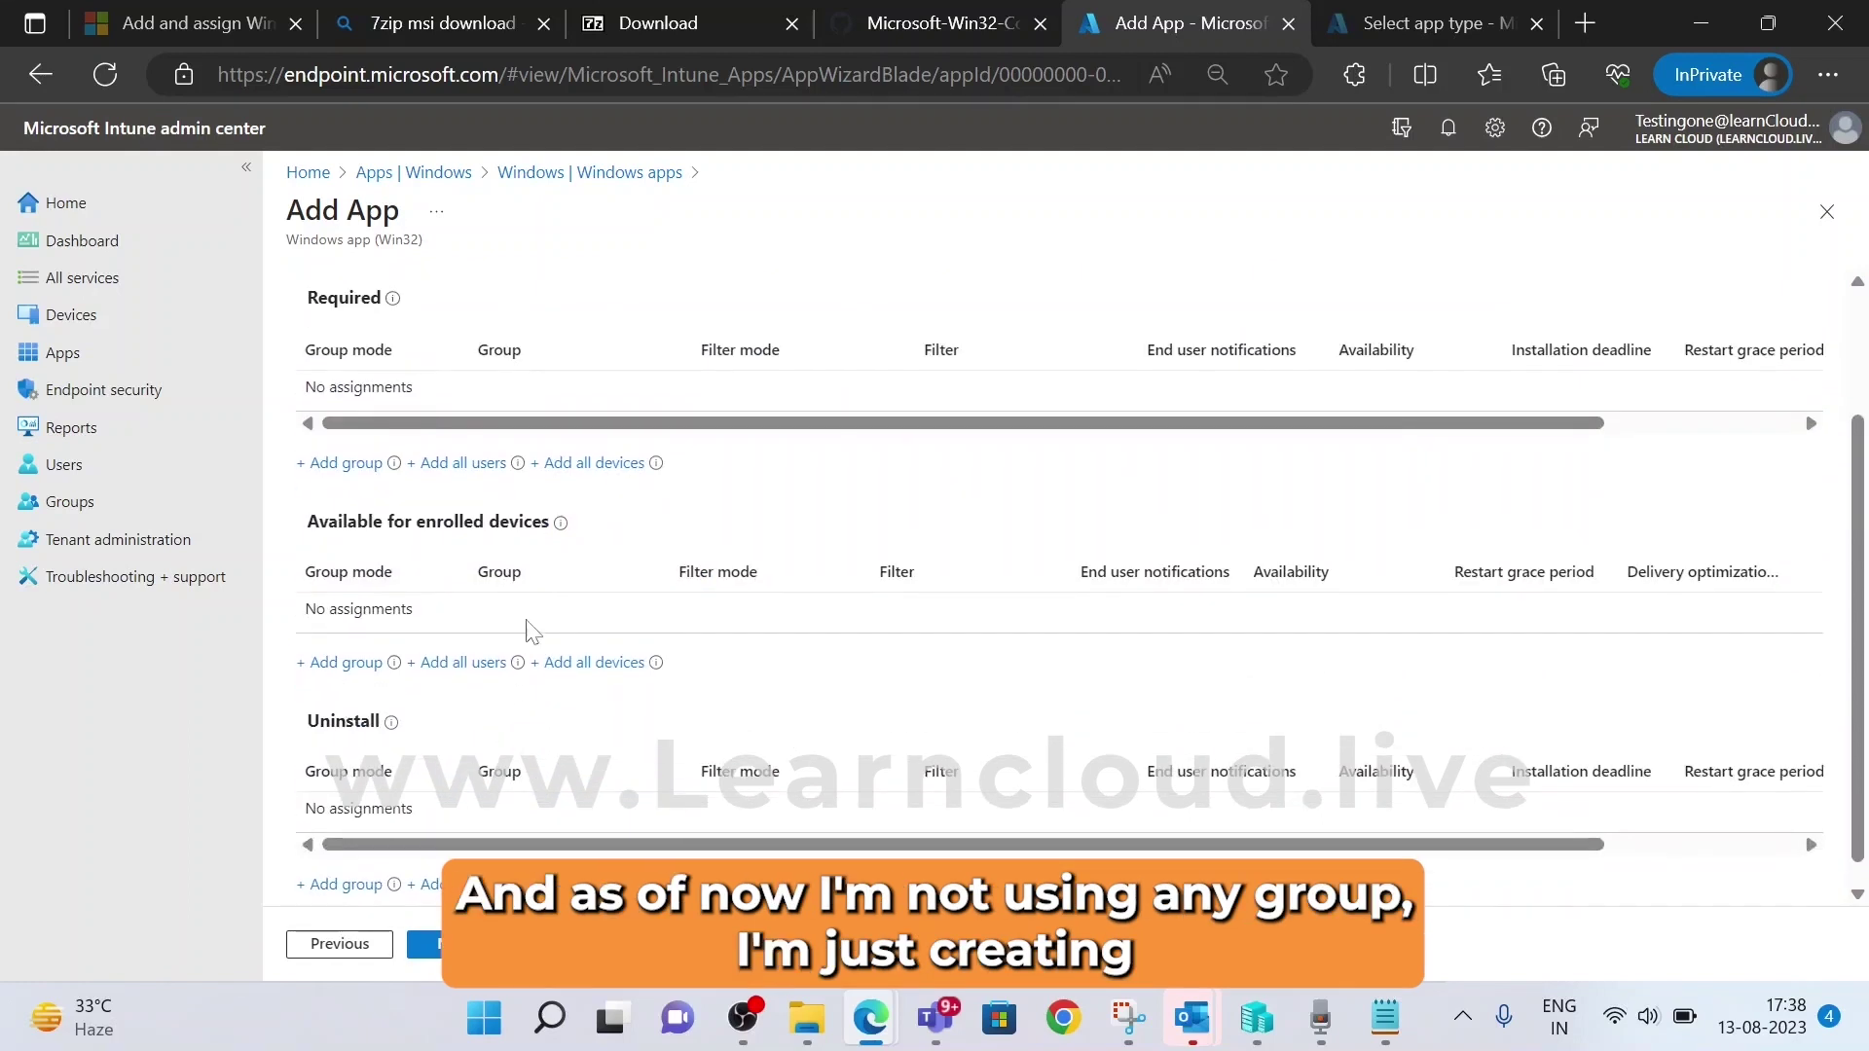
pyautogui.scroll(1, 533, 623)
pyautogui.scroll(2, 533, 621)
pyautogui.scroll(-2, 534, 621)
pyautogui.scroll(2, 533, 621)
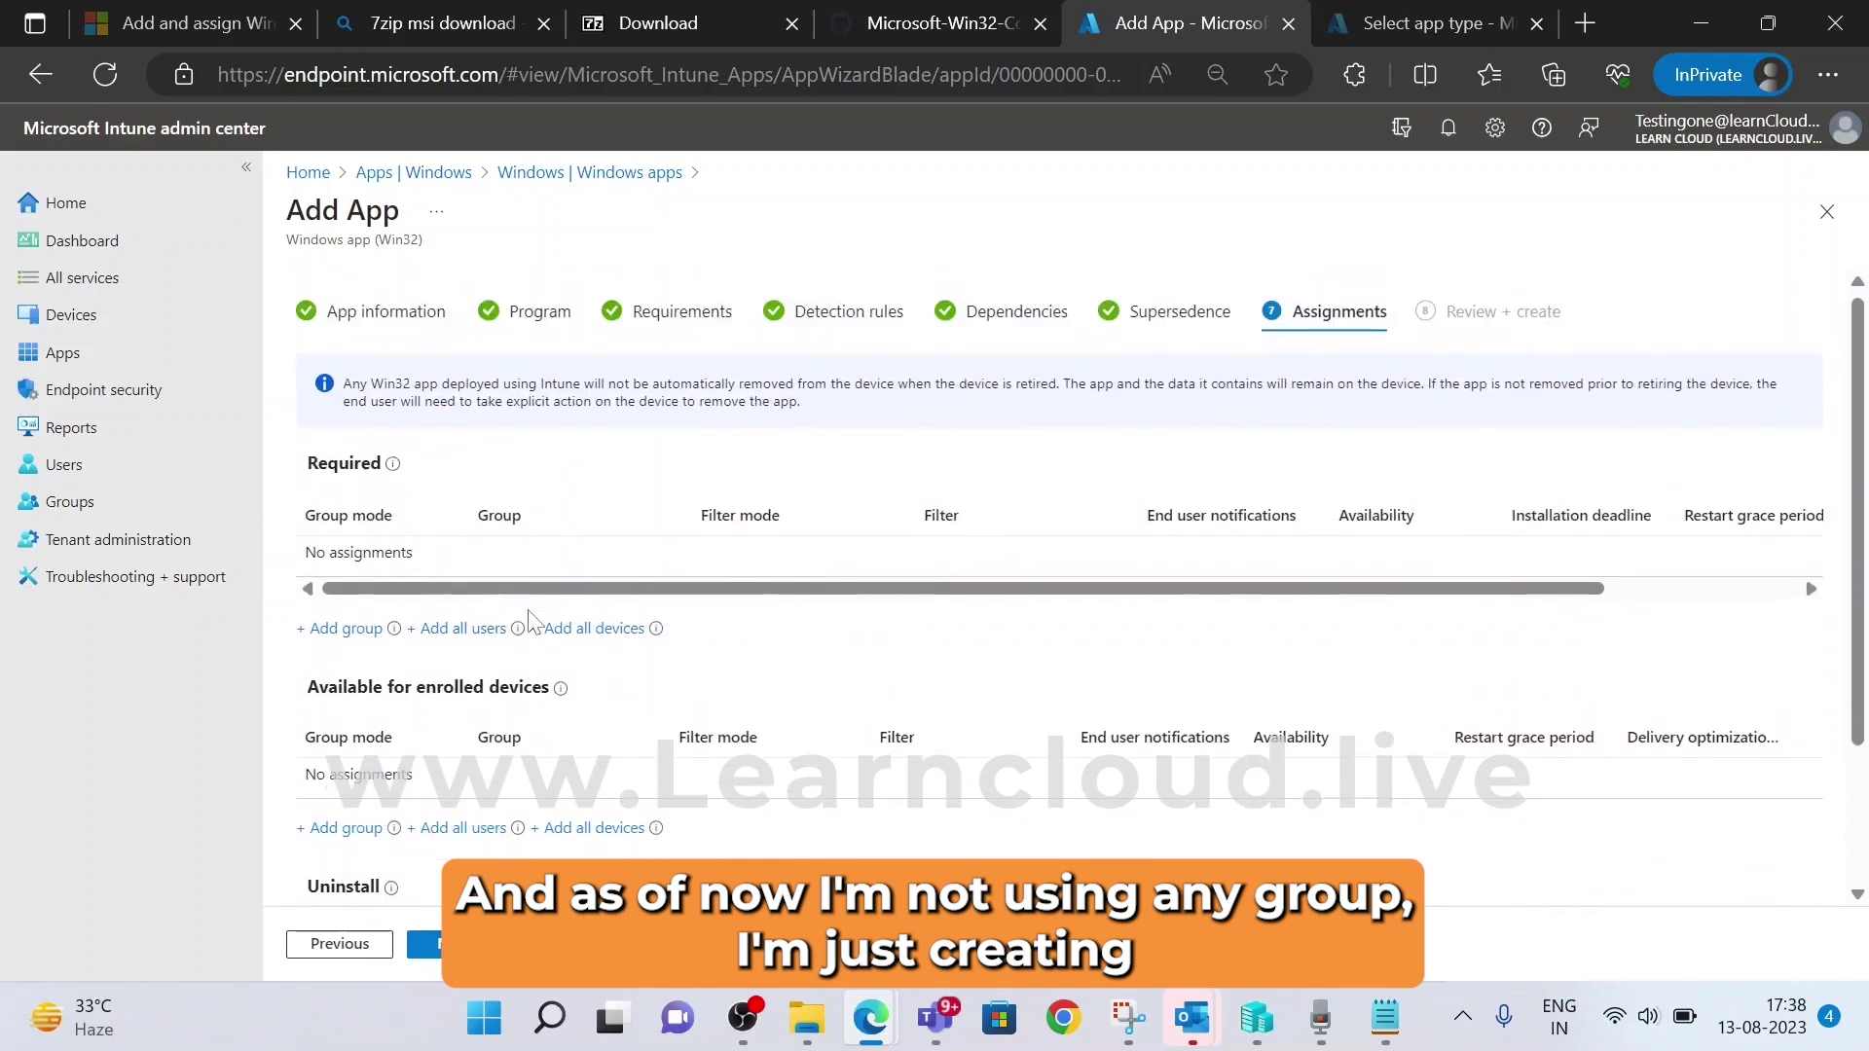
pyautogui.scroll(-2, 531, 623)
pyautogui.scroll(2, 530, 614)
pyautogui.scroll(-2, 530, 613)
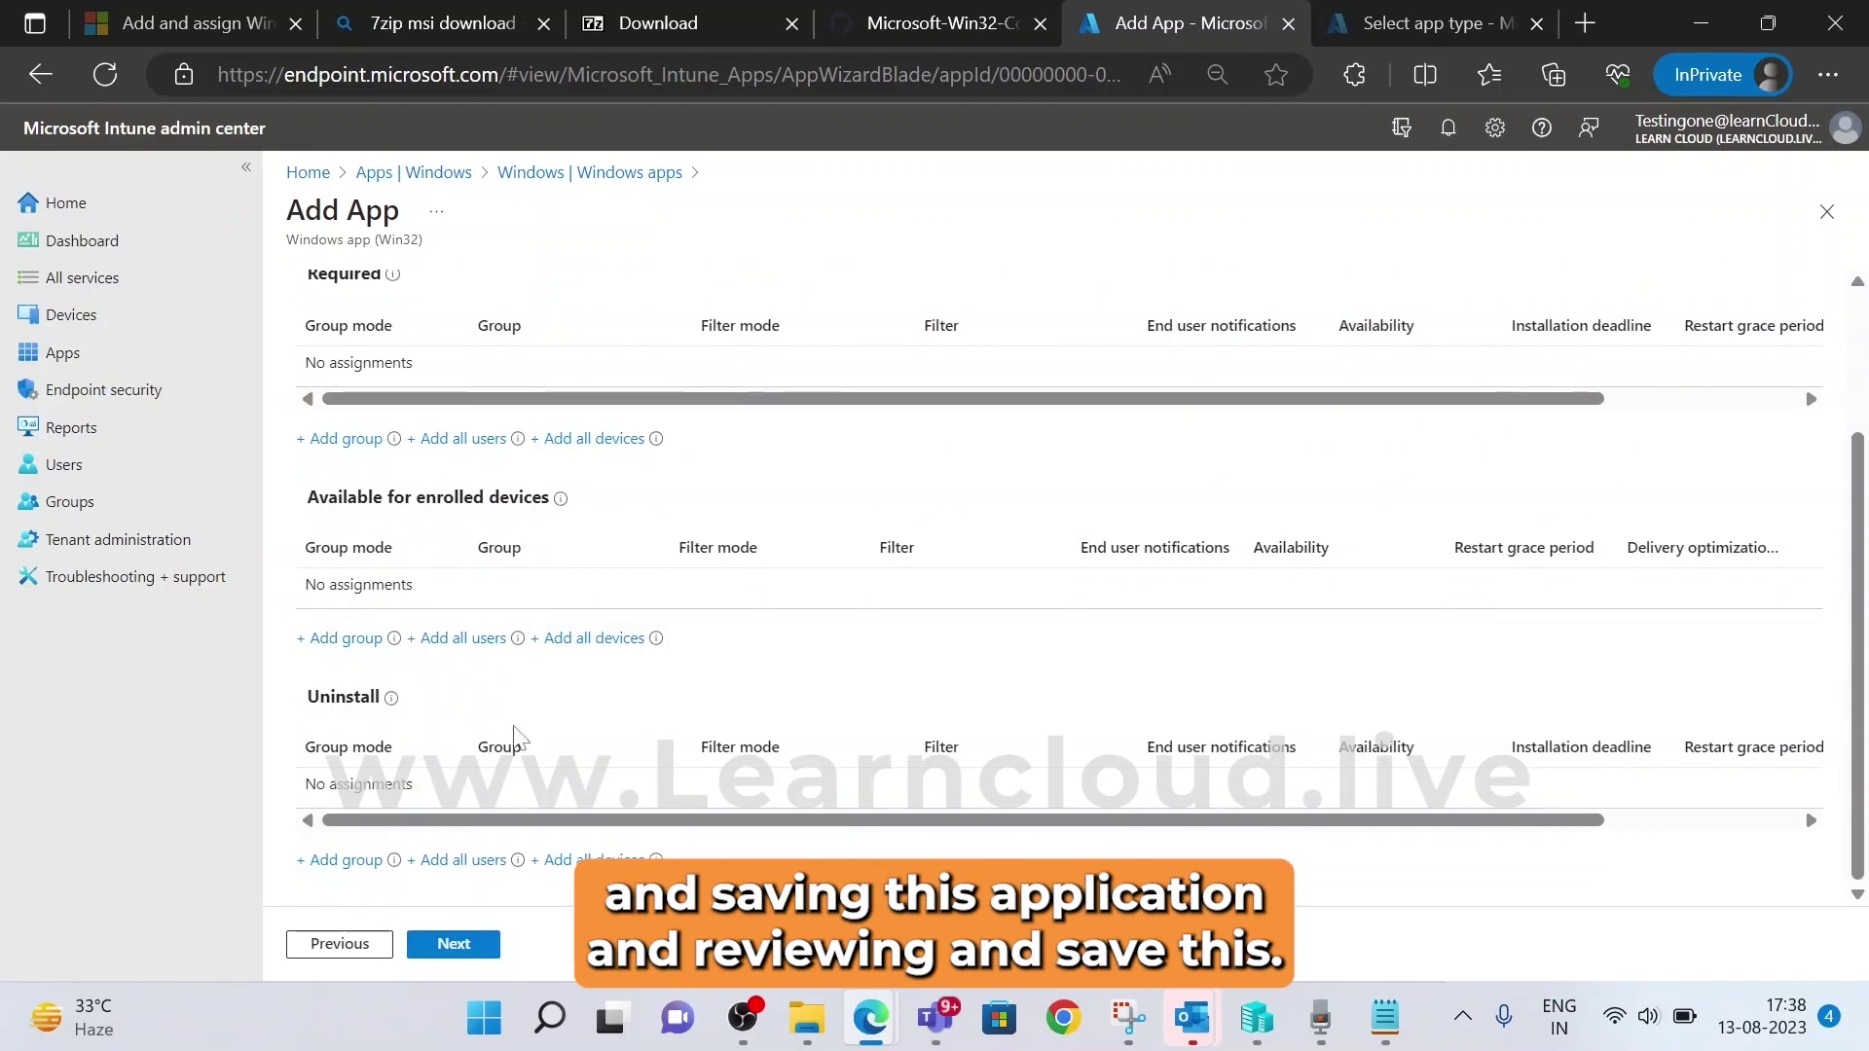
# Continue without any group assignments, review the app summary, and create the 7-Zip app
pyautogui.click(457, 947)
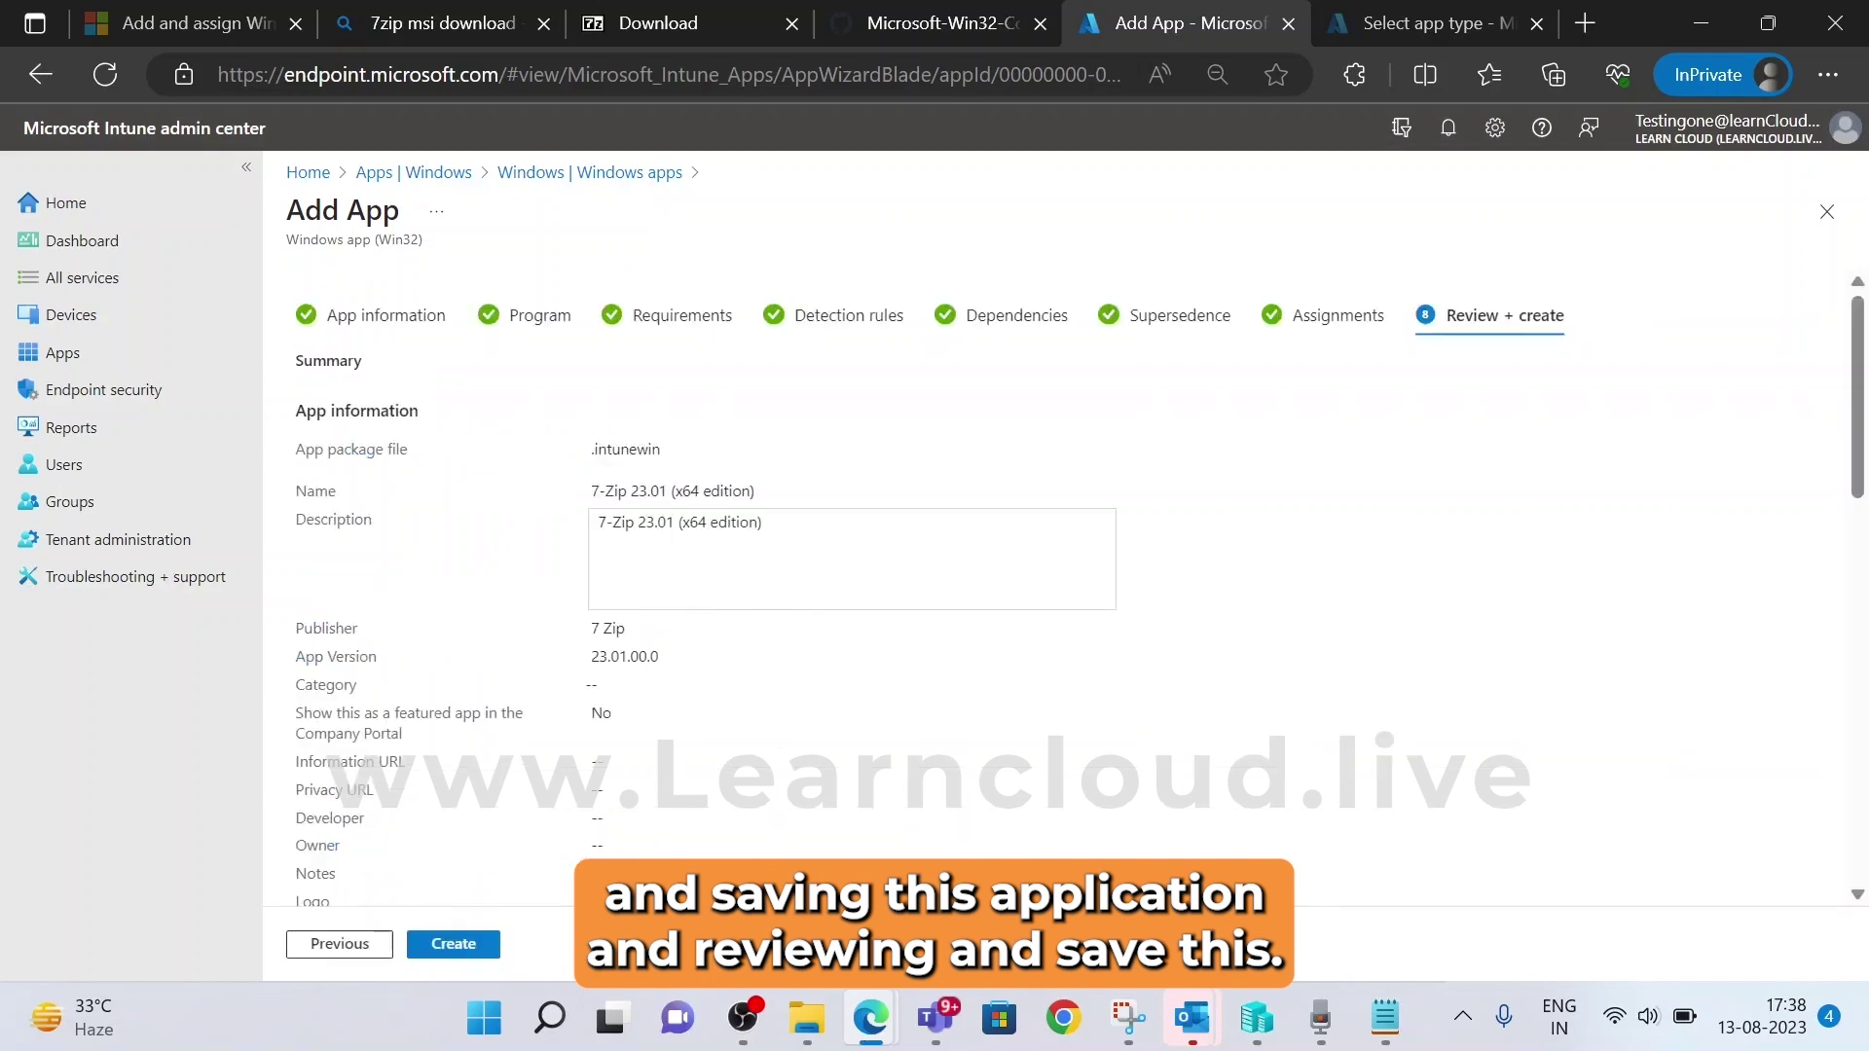
pyautogui.scroll(-10, 885, 677)
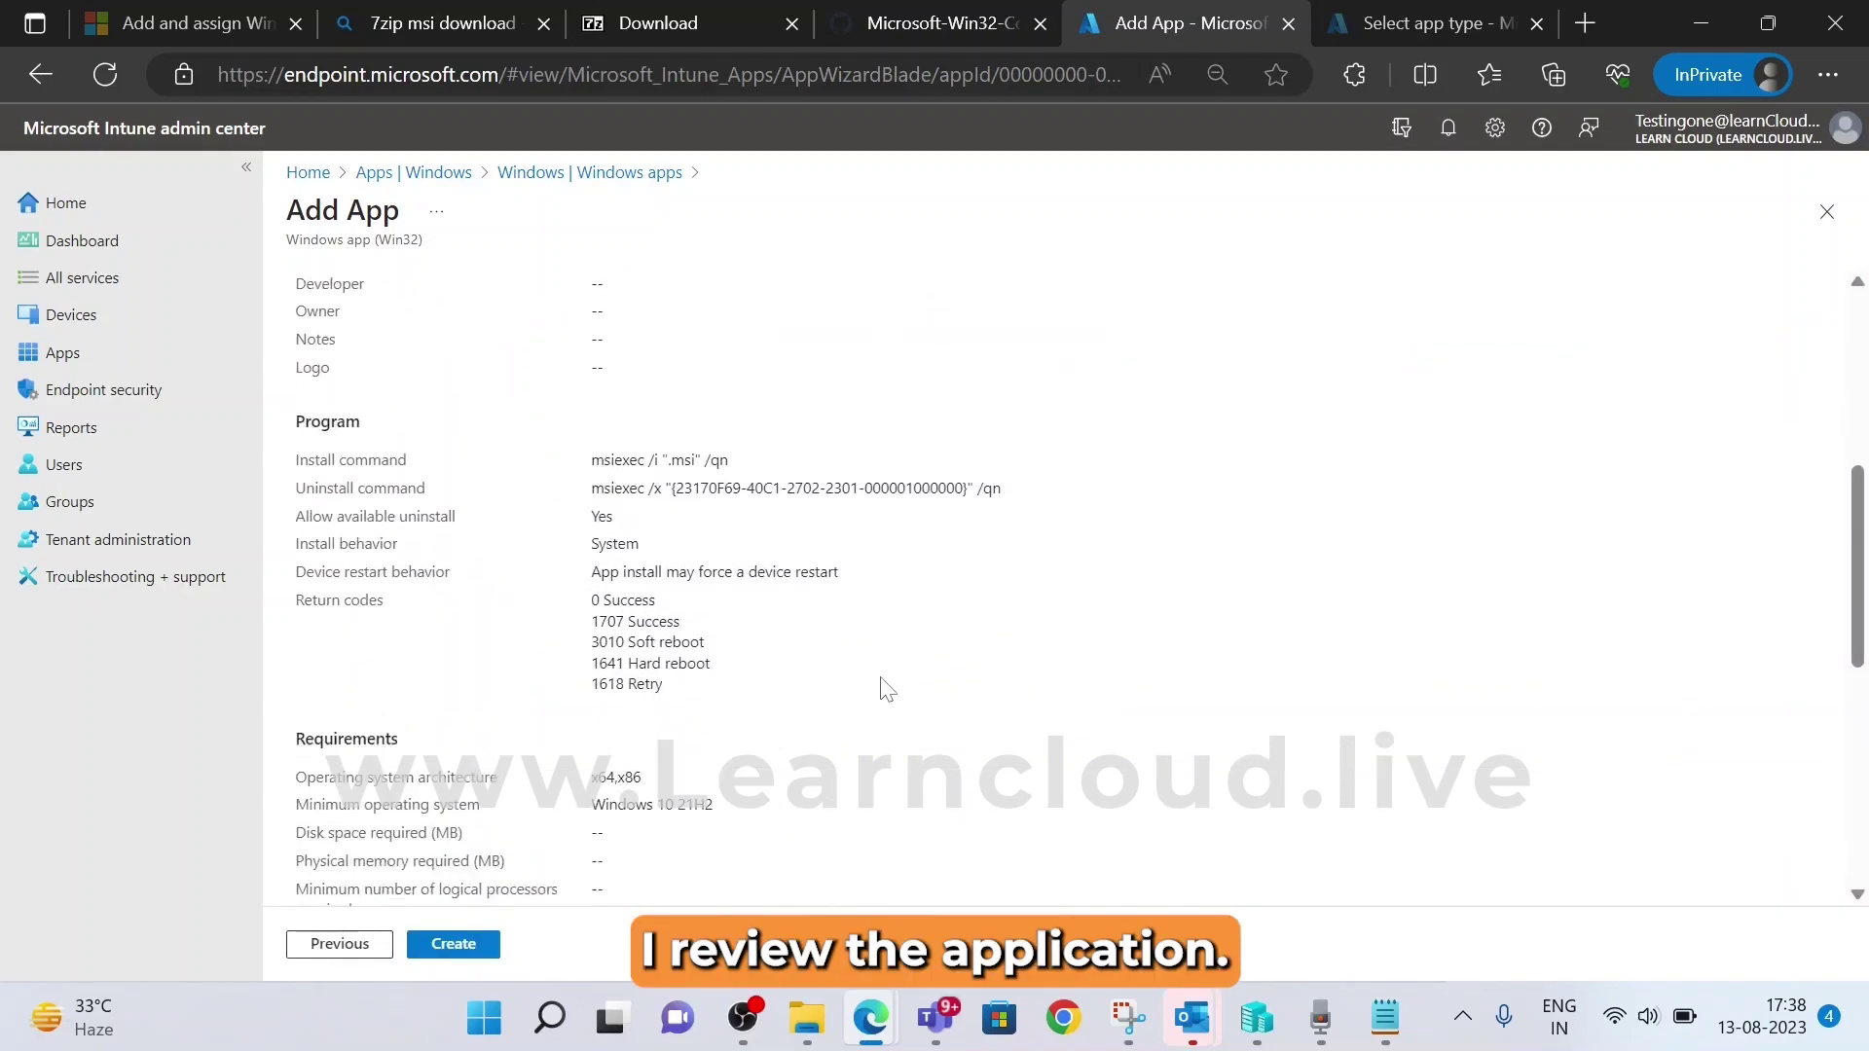
pyautogui.scroll(-2, 884, 687)
pyautogui.scroll(5, 885, 687)
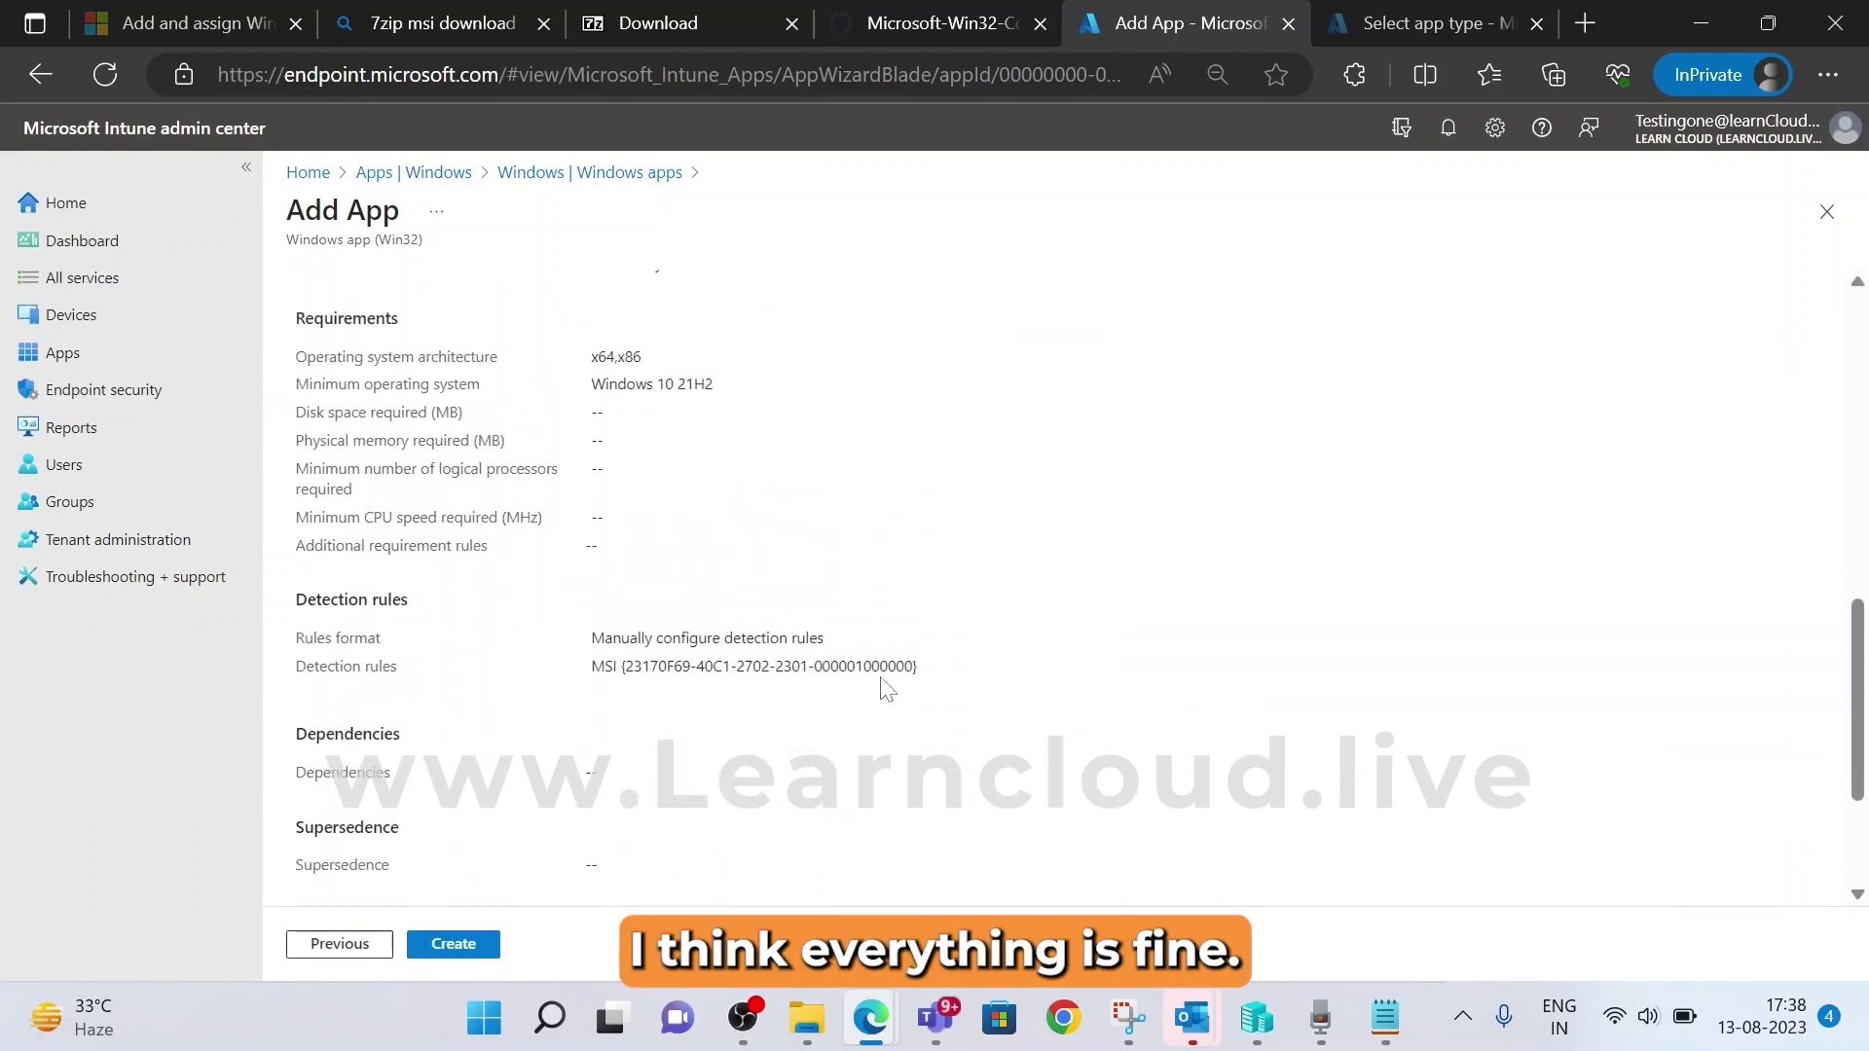
pyautogui.scroll(7, 885, 687)
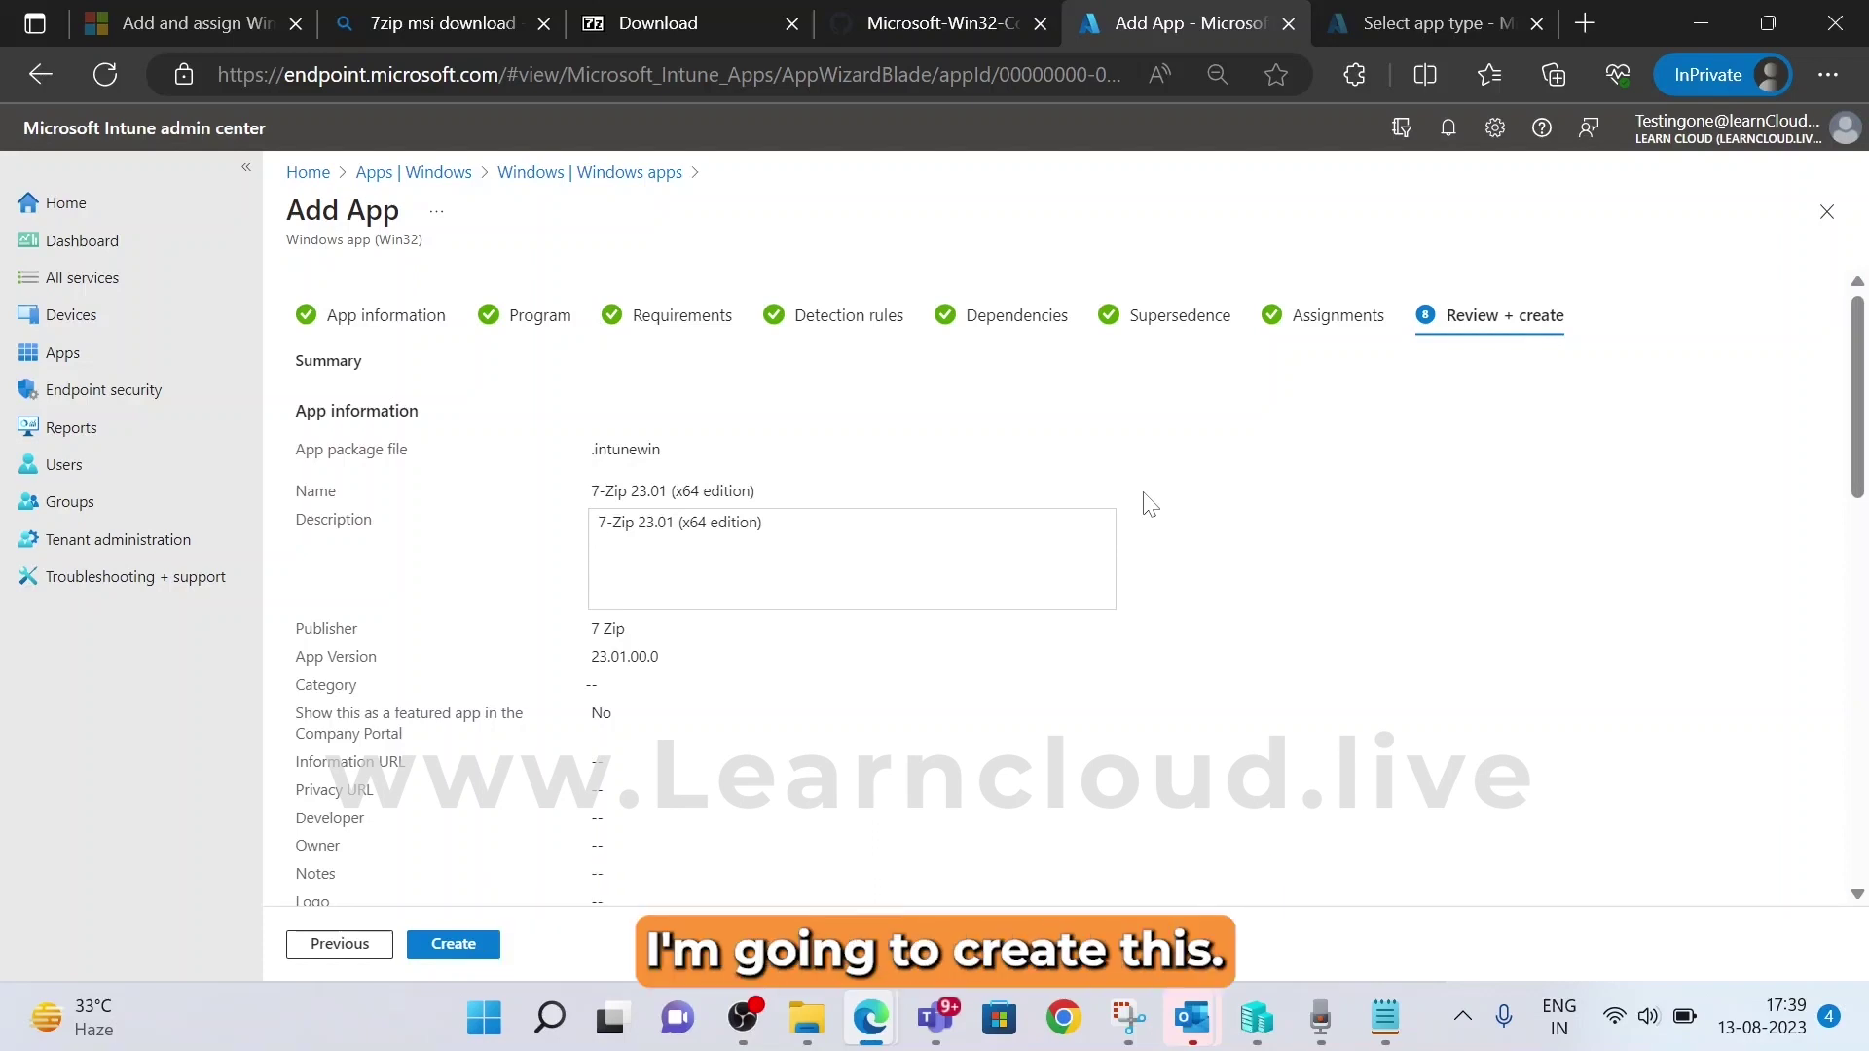
pyautogui.click(453, 944)
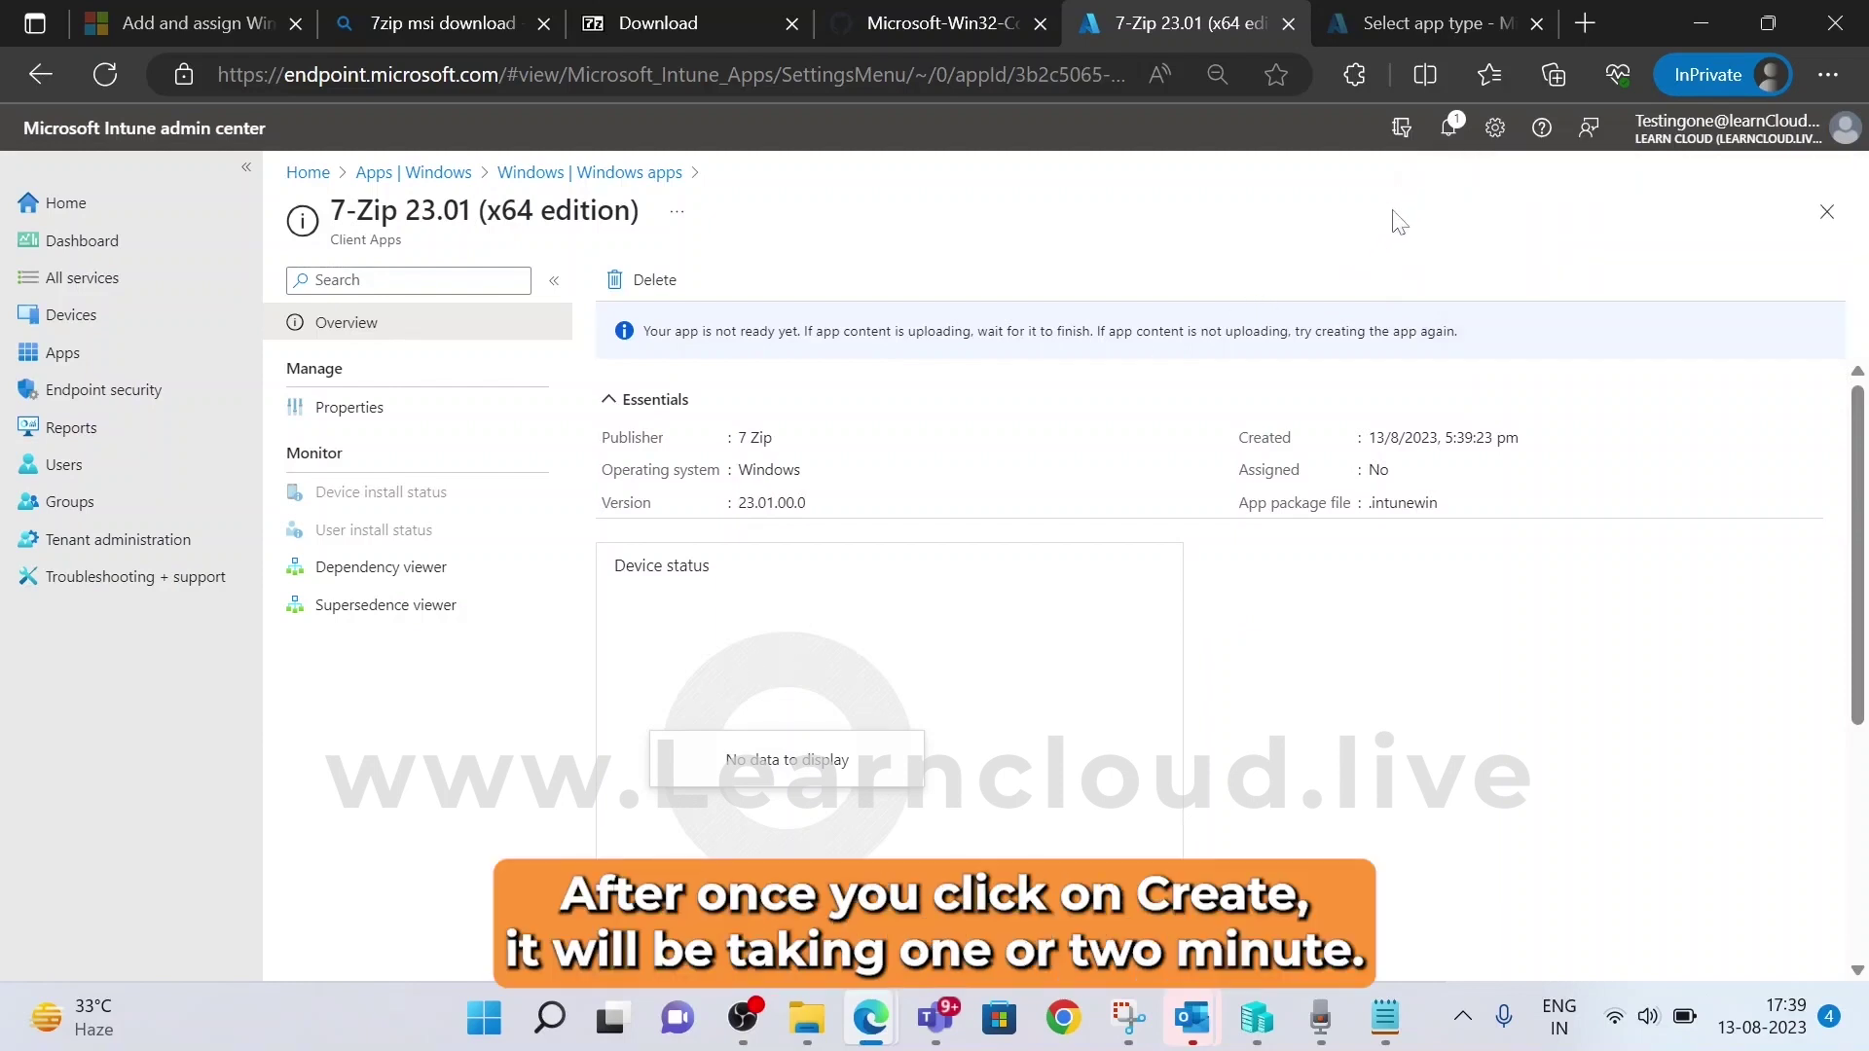
# Check the notifications for the package upload and open the app's assignments for editing from its properties
pyautogui.click(1446, 132)
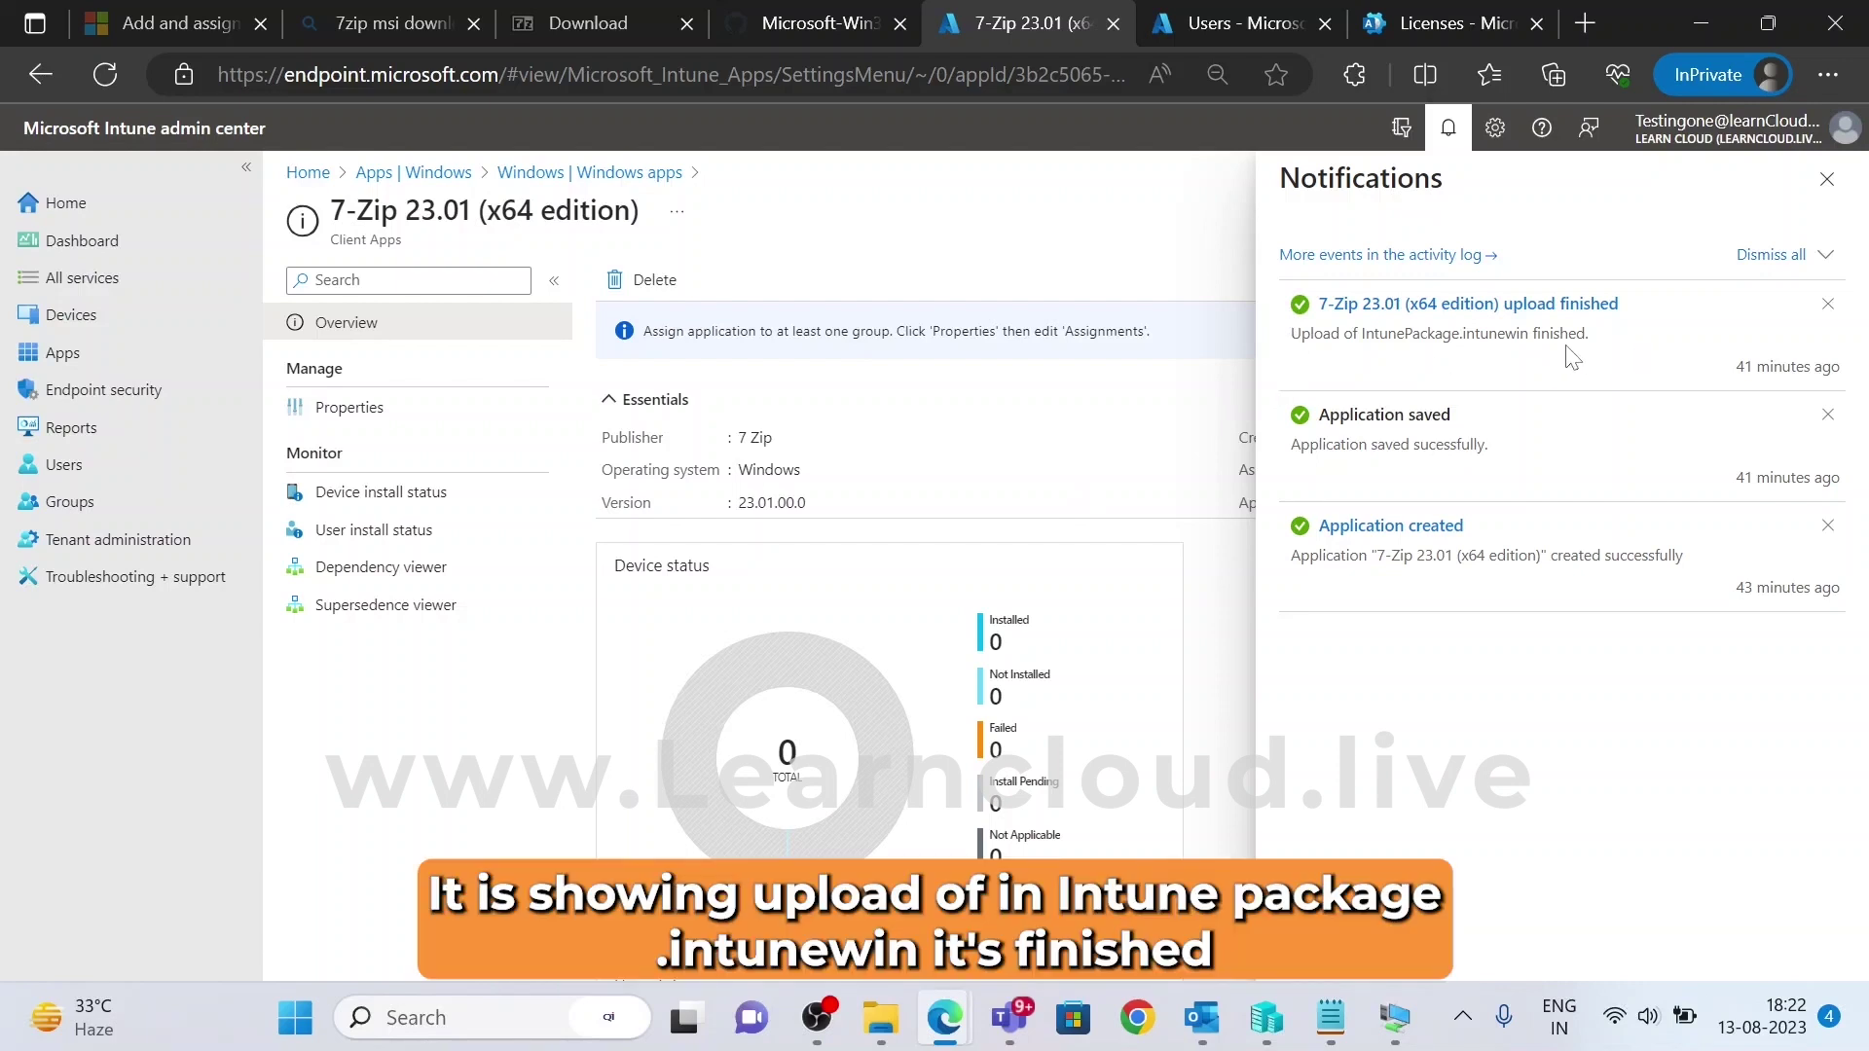
pyautogui.click(1827, 179)
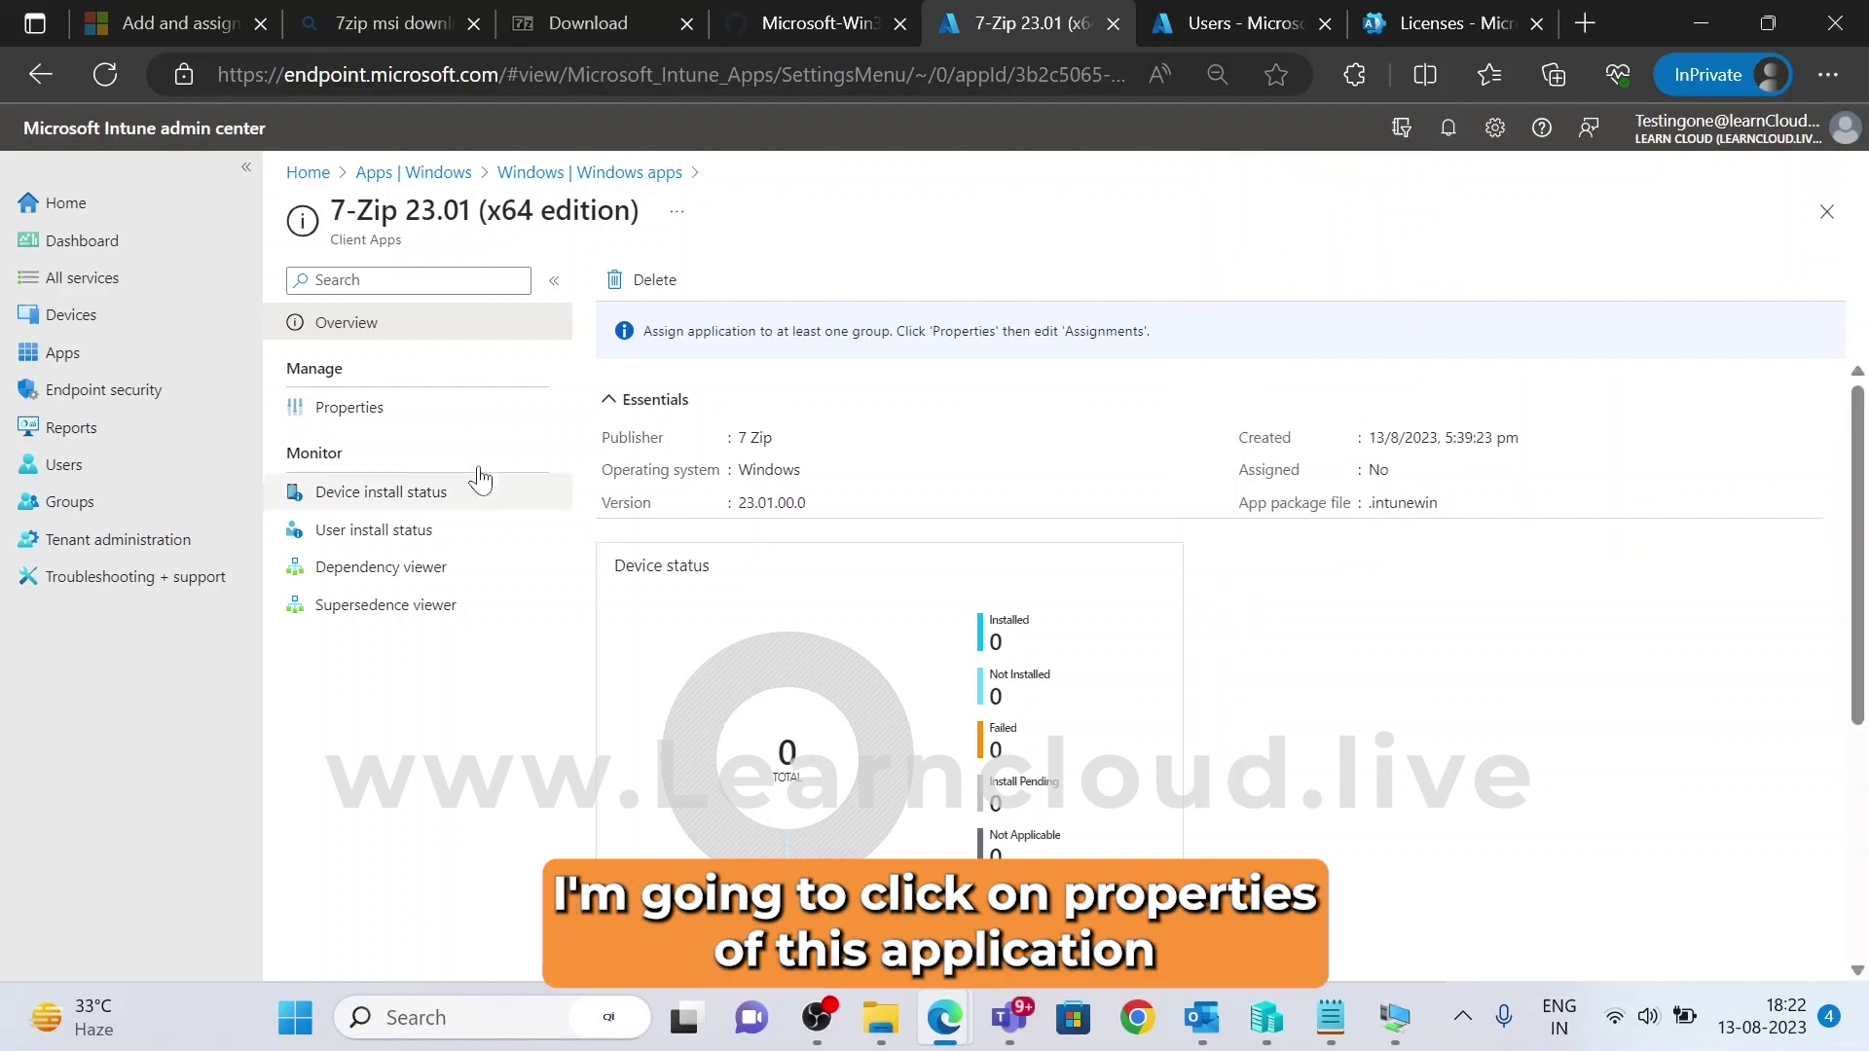
pyautogui.click(454, 428)
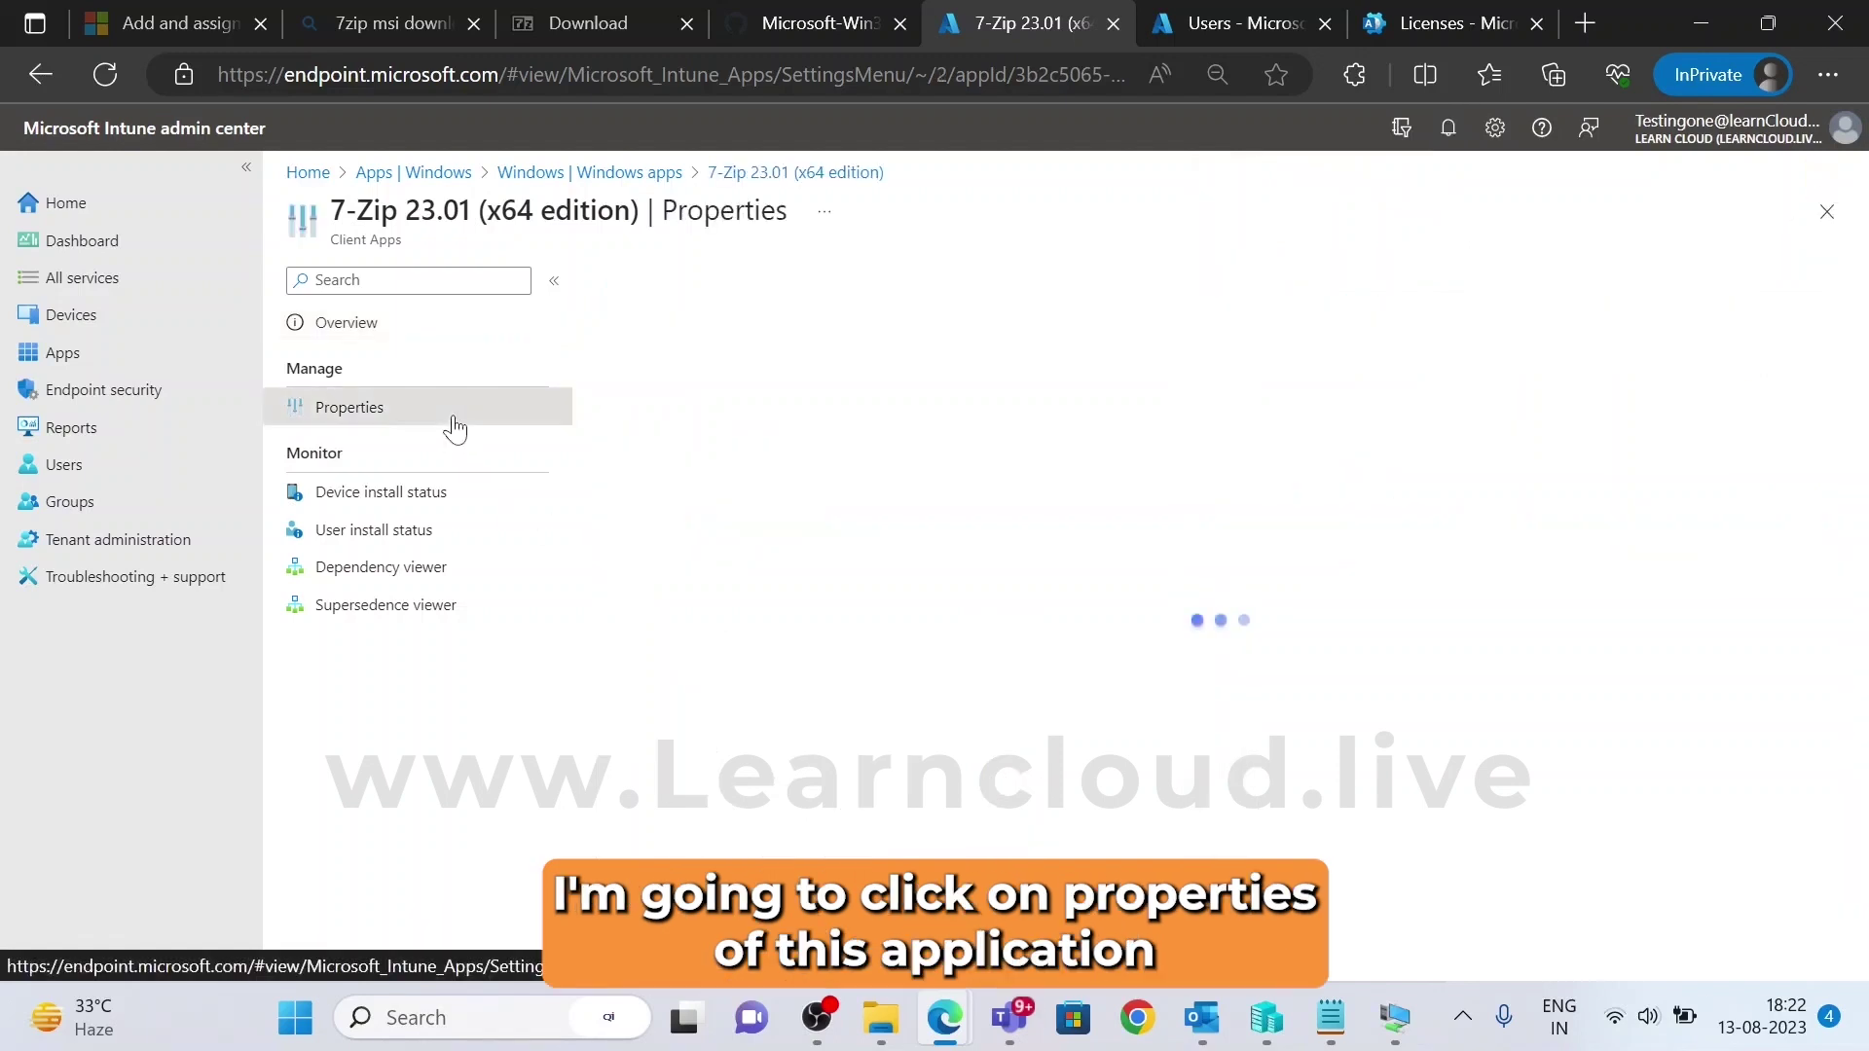
pyautogui.scroll(-1, 788, 815)
pyautogui.scroll(-10, 789, 815)
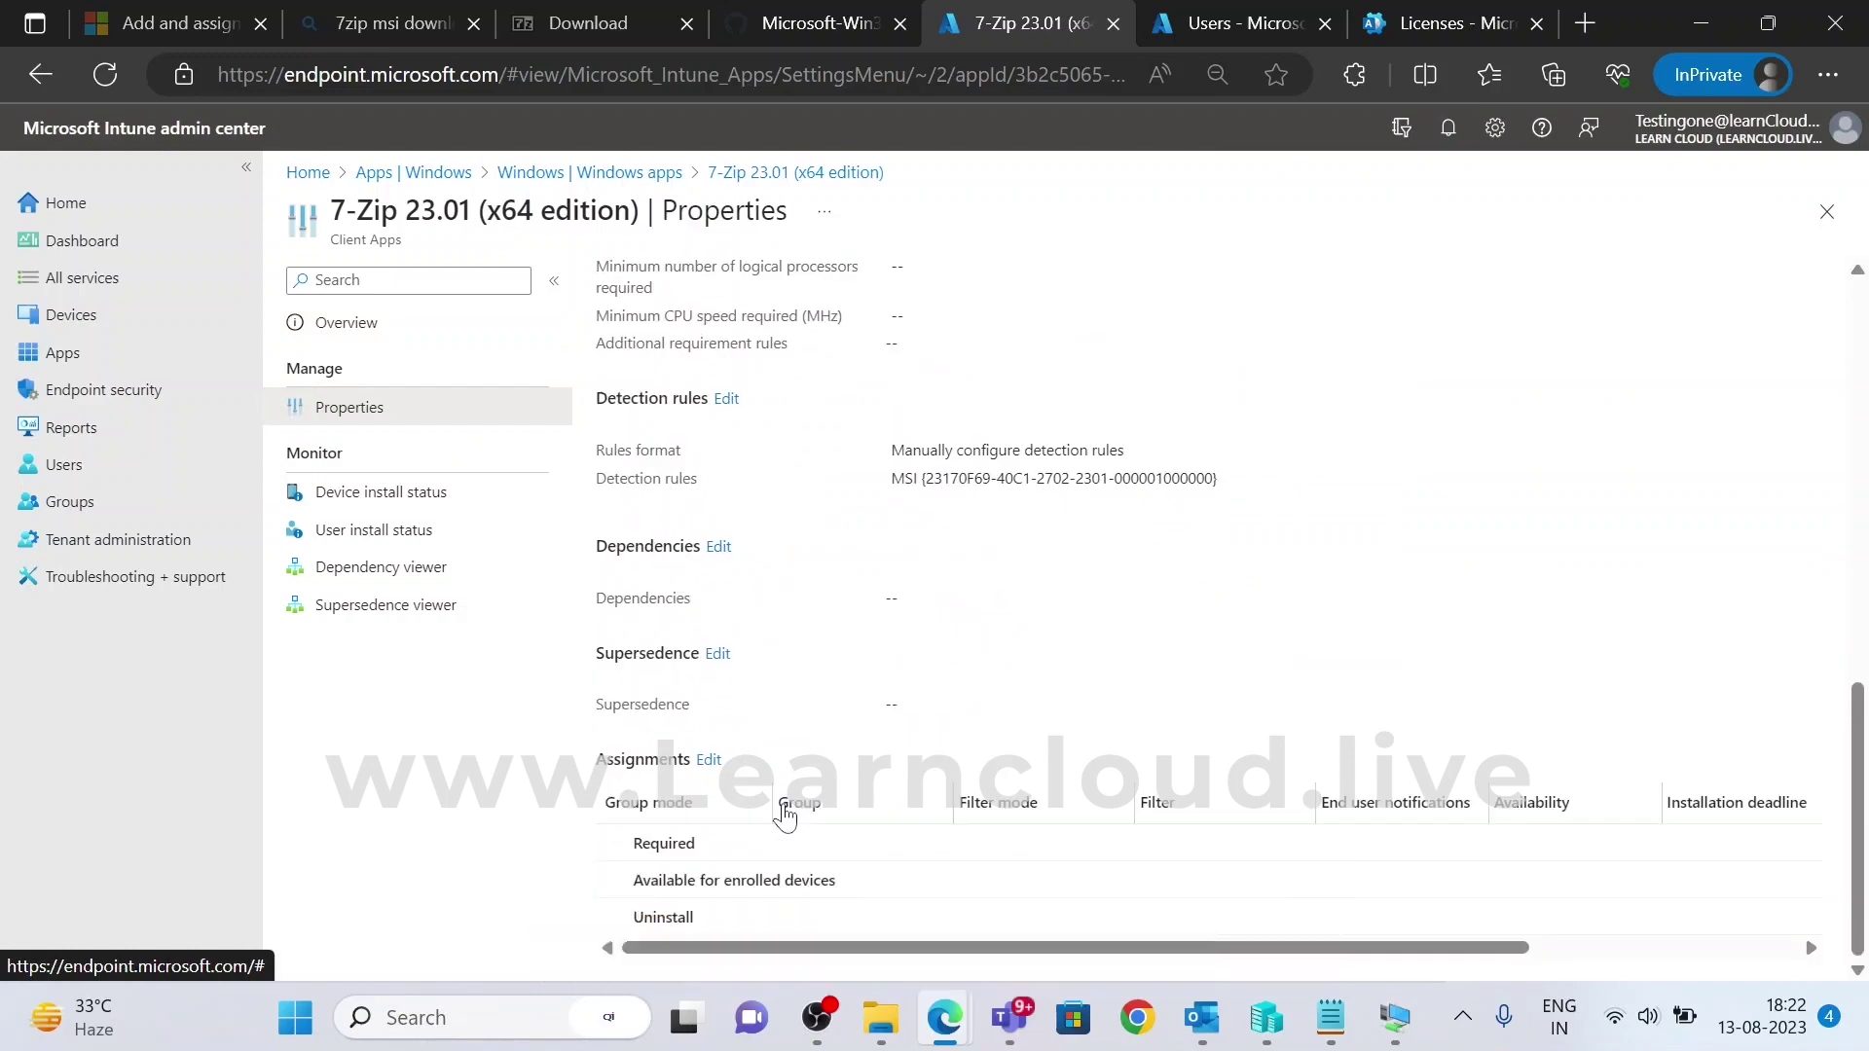
pyautogui.click(709, 759)
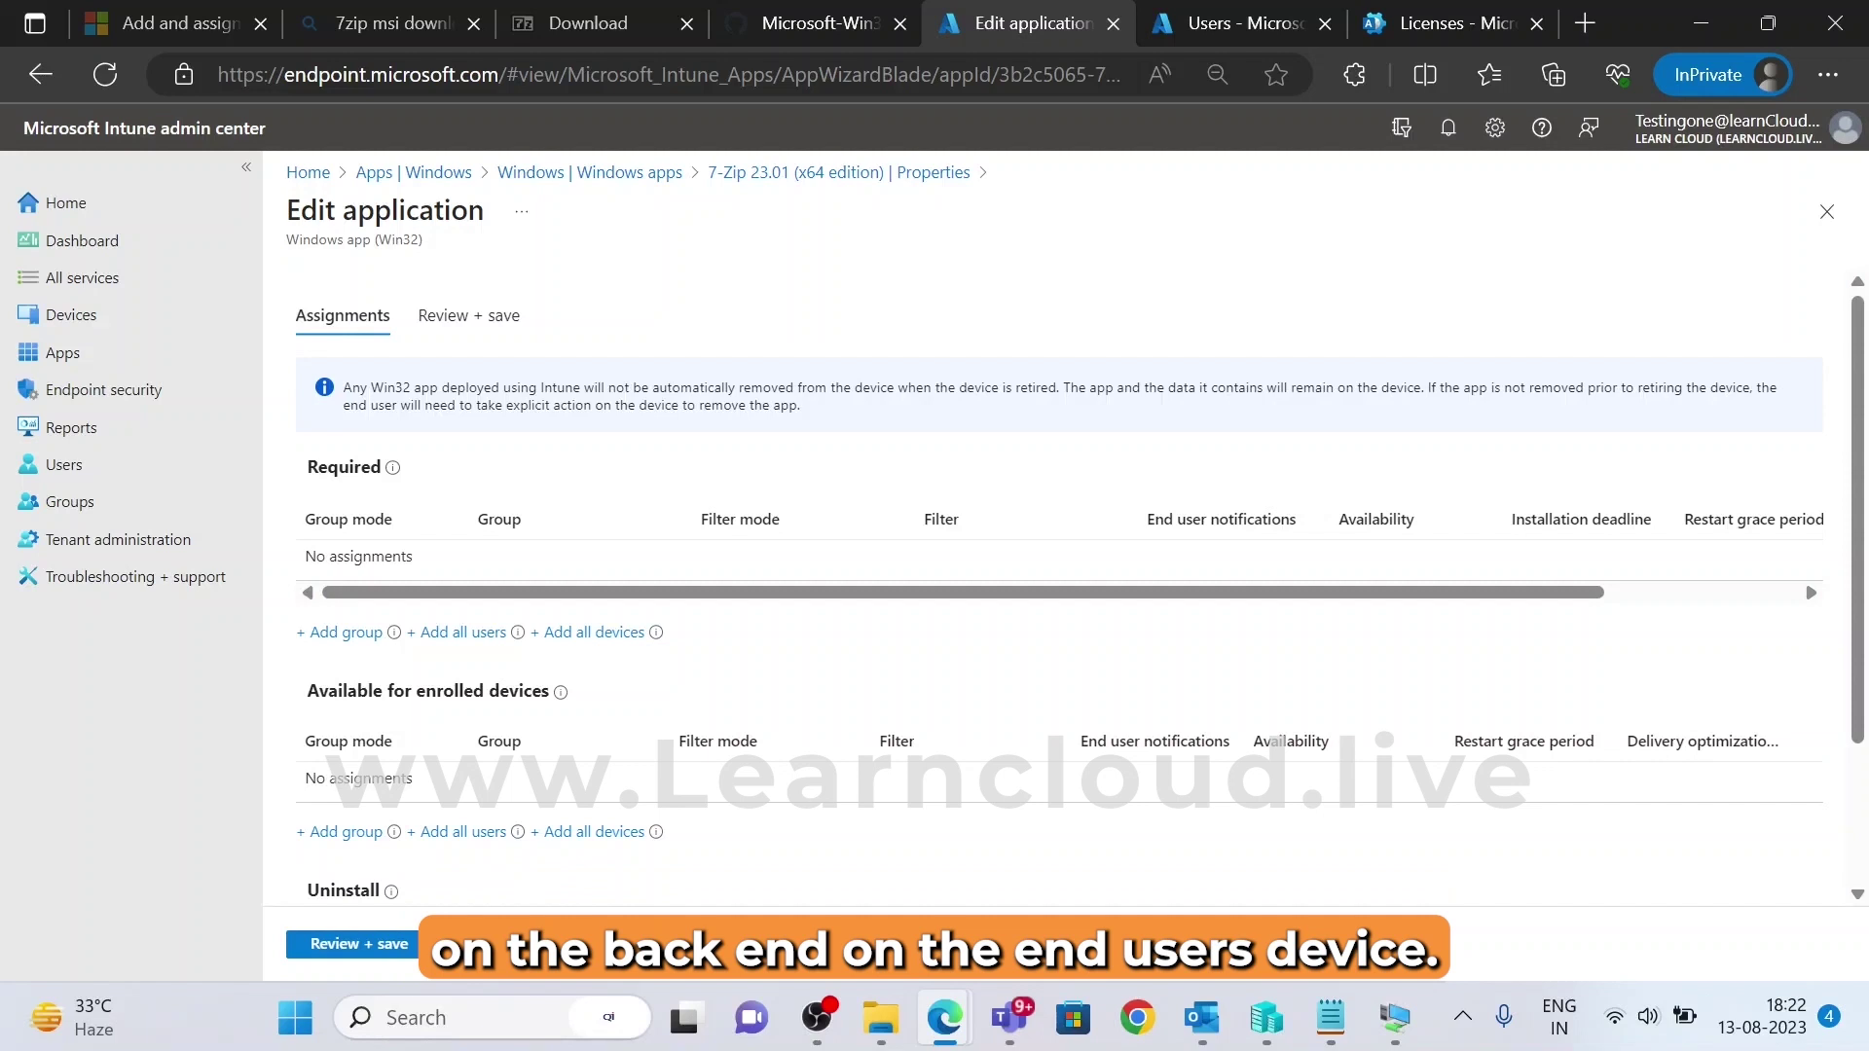
# Assign the app as Required to the win32 Application group and save the changes
pyautogui.scroll(-1, 303, 351)
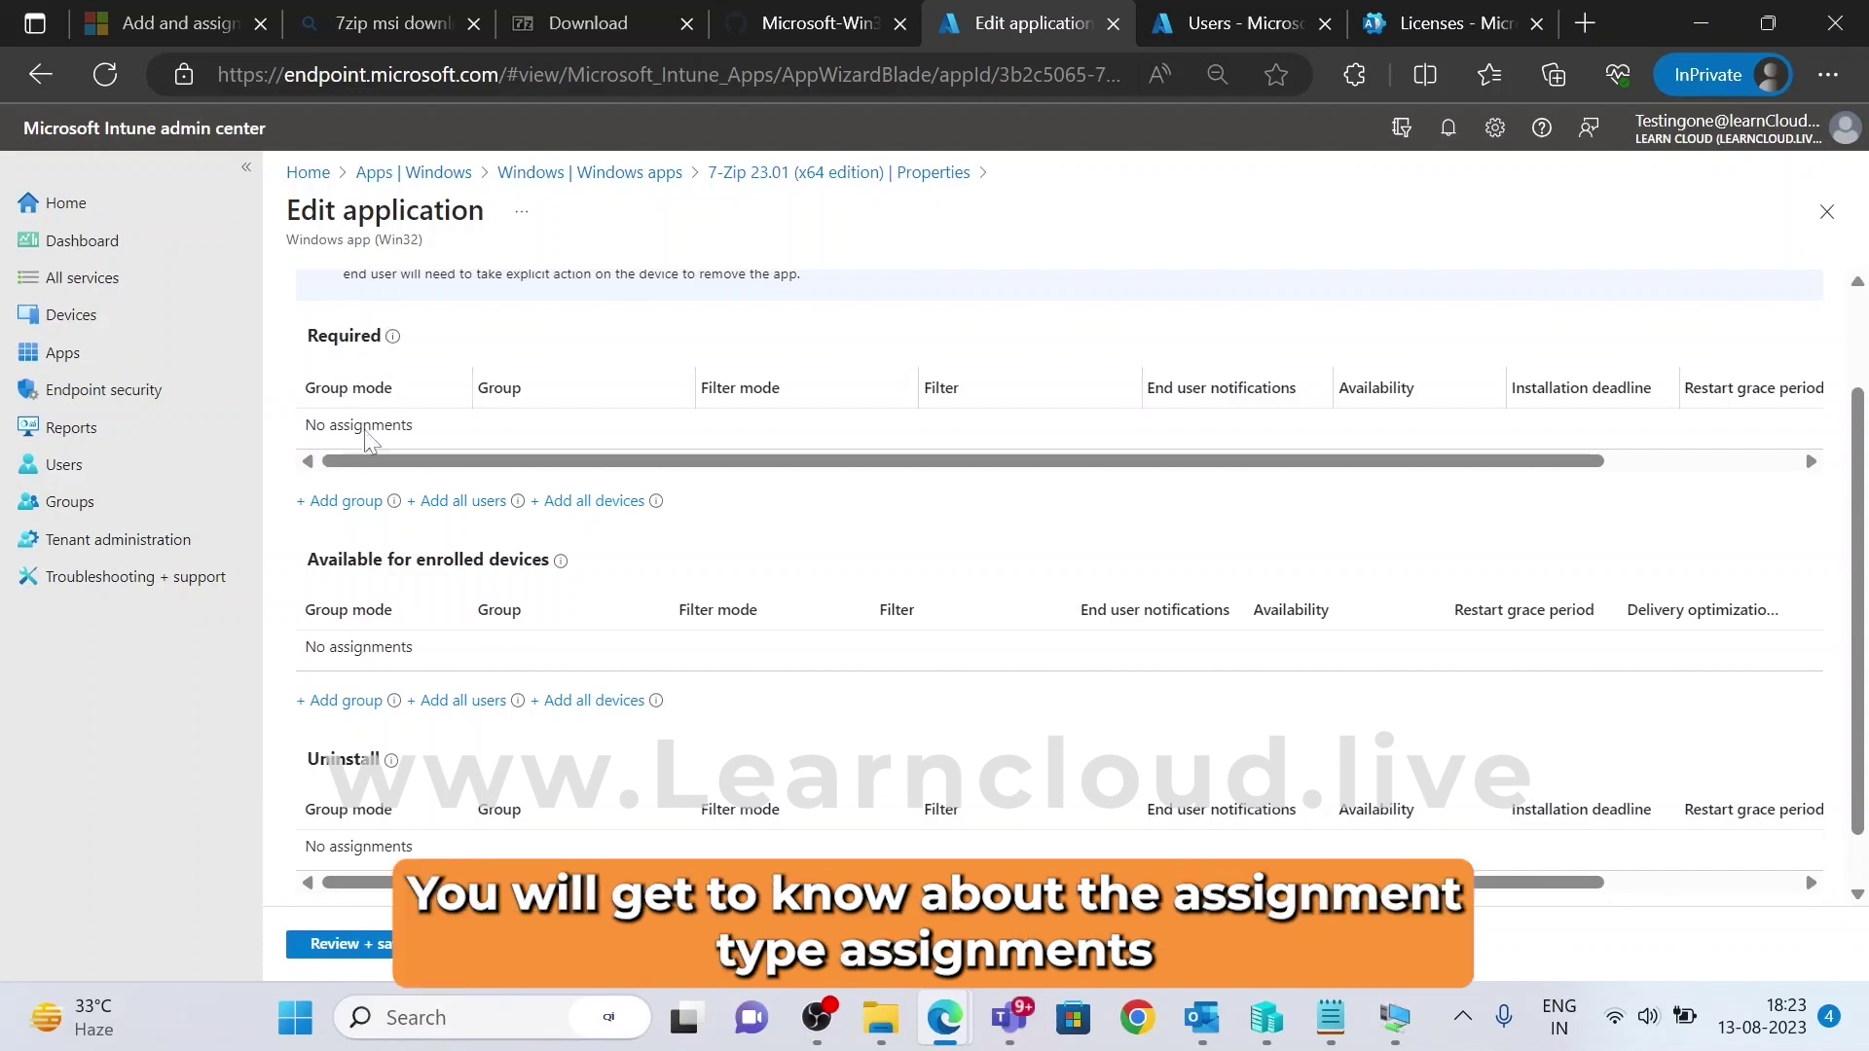
pyautogui.moveTo(413, 560); pyautogui.dragTo(492, 561)
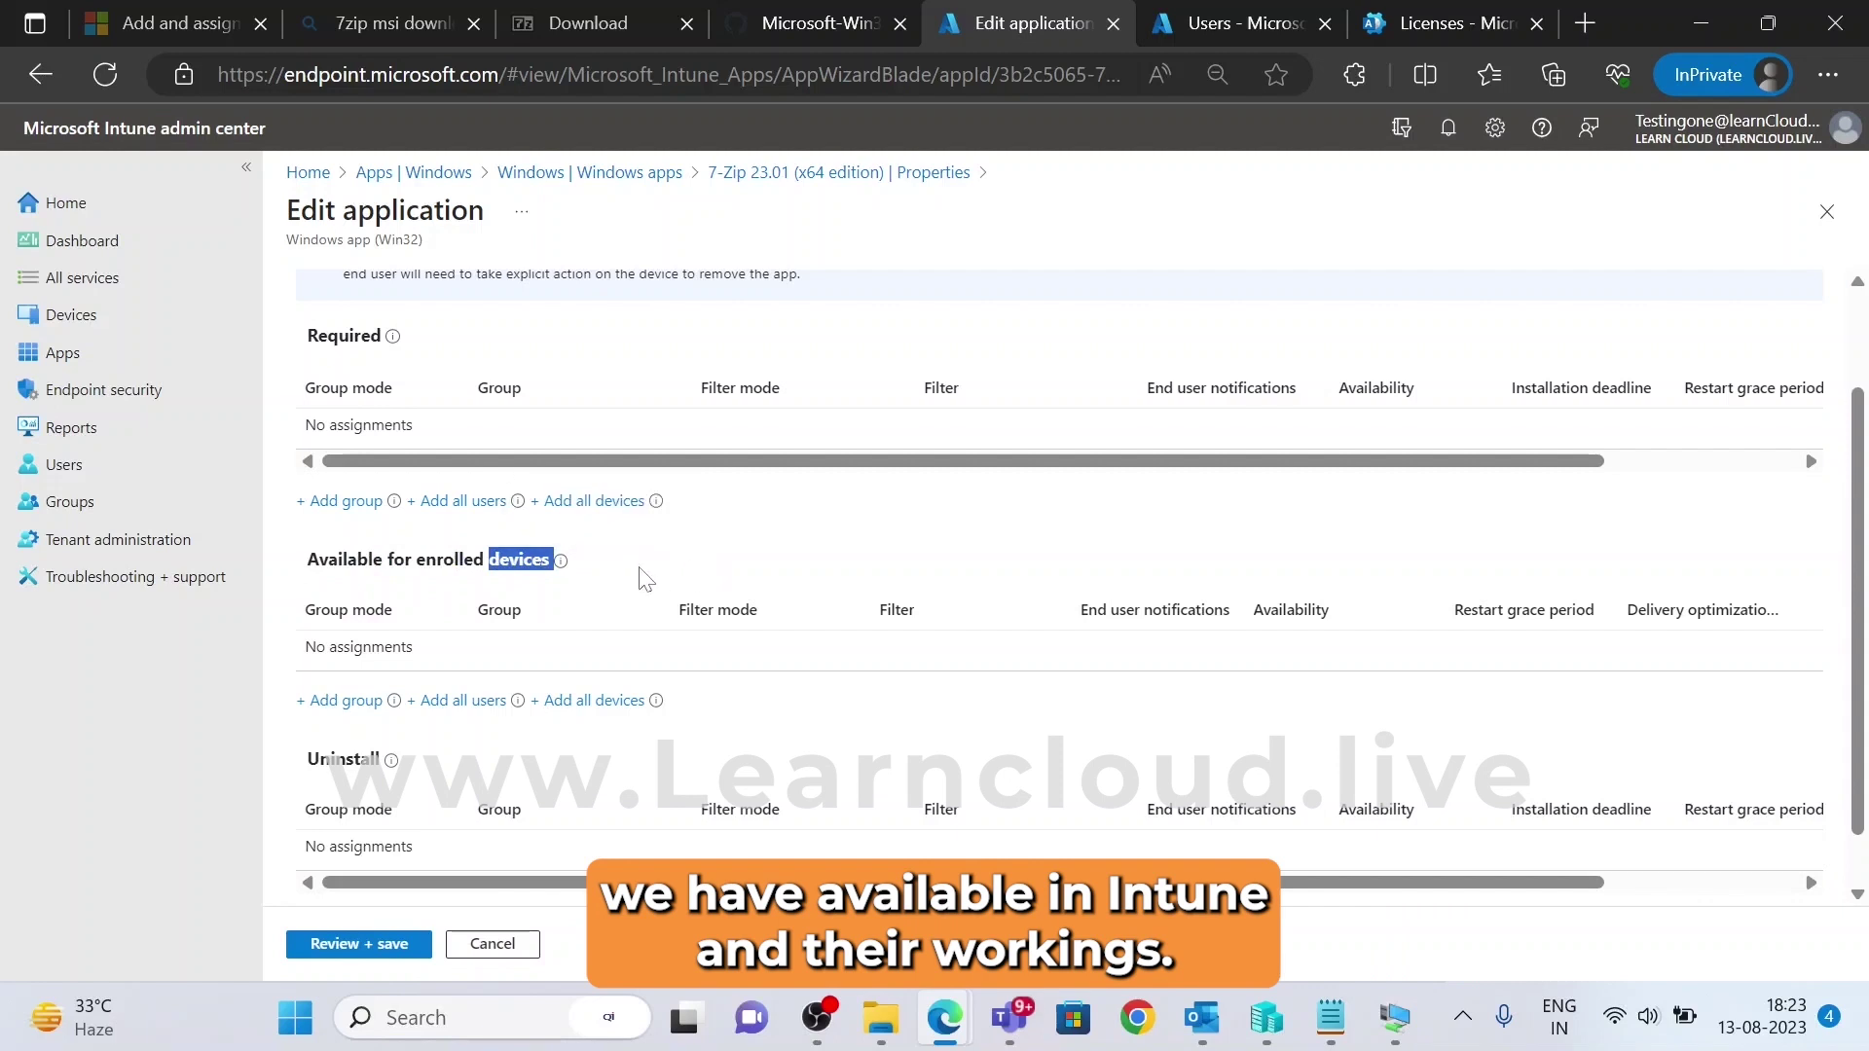
pyautogui.moveTo(407, 563); pyautogui.dragTo(392, 561)
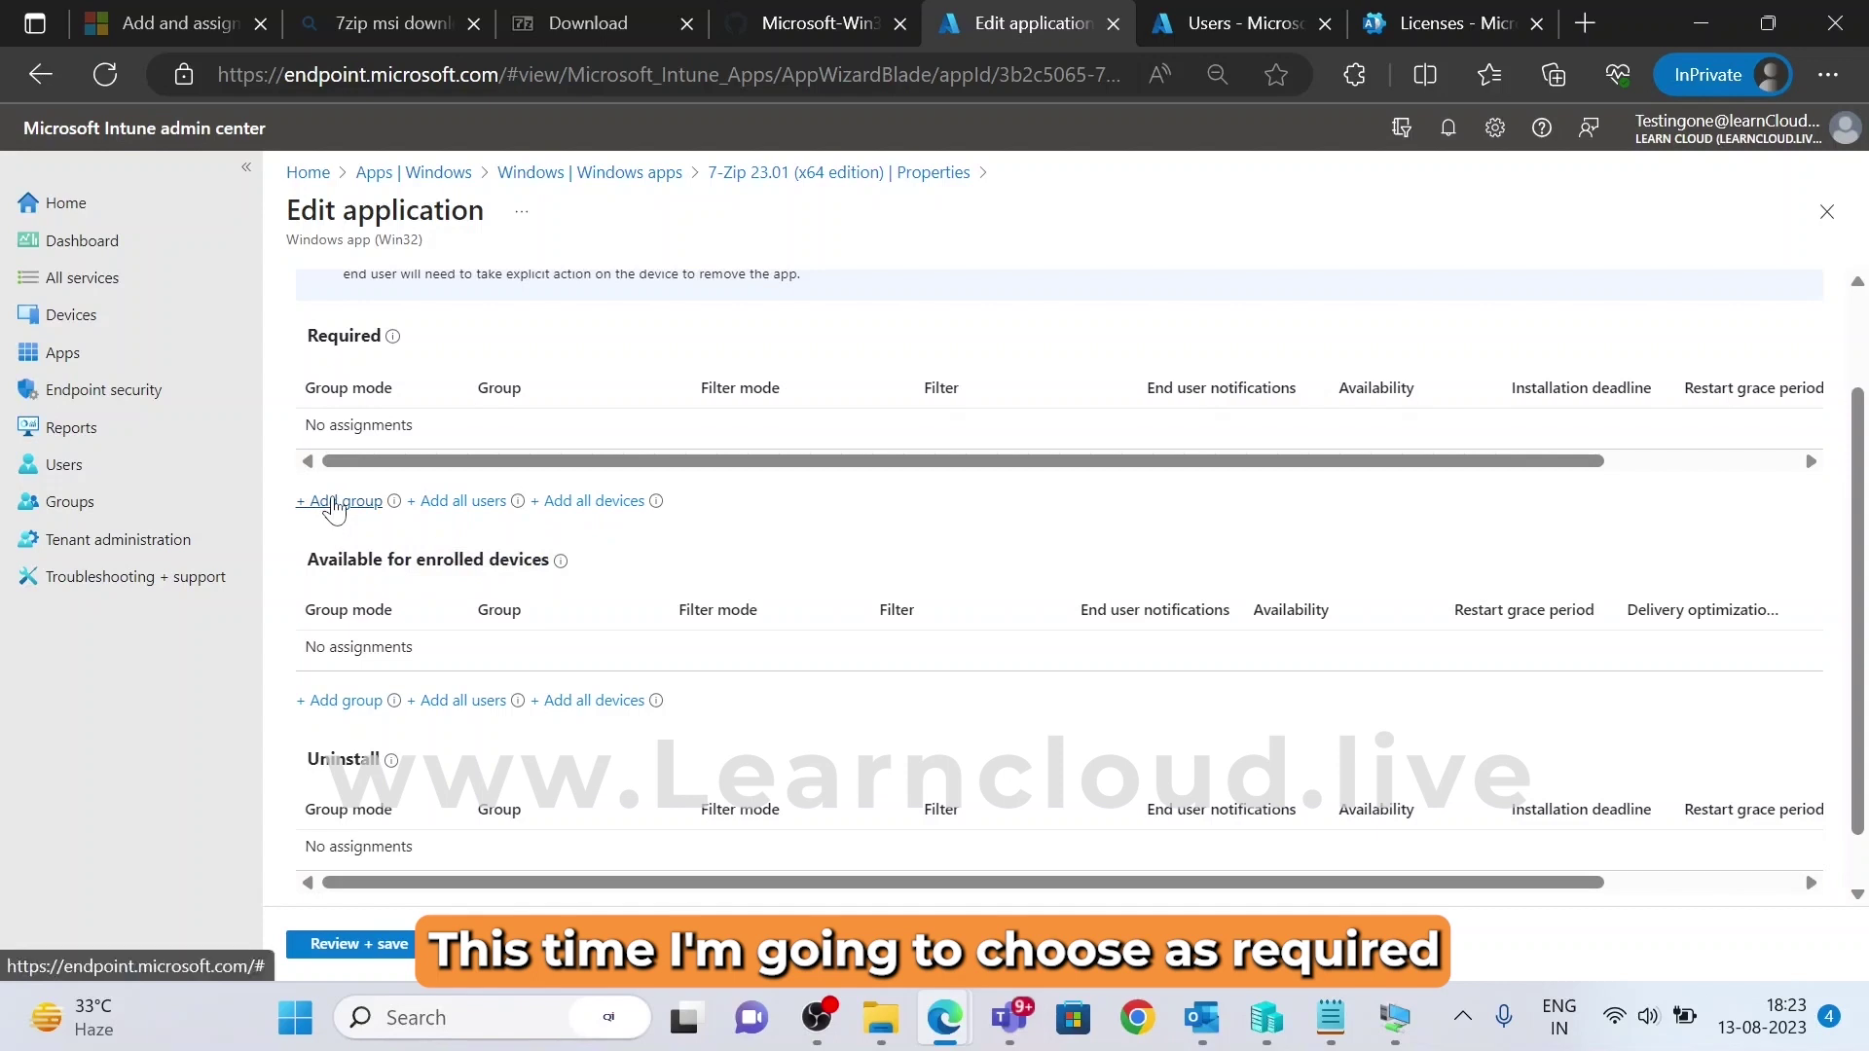
pyautogui.click(335, 502)
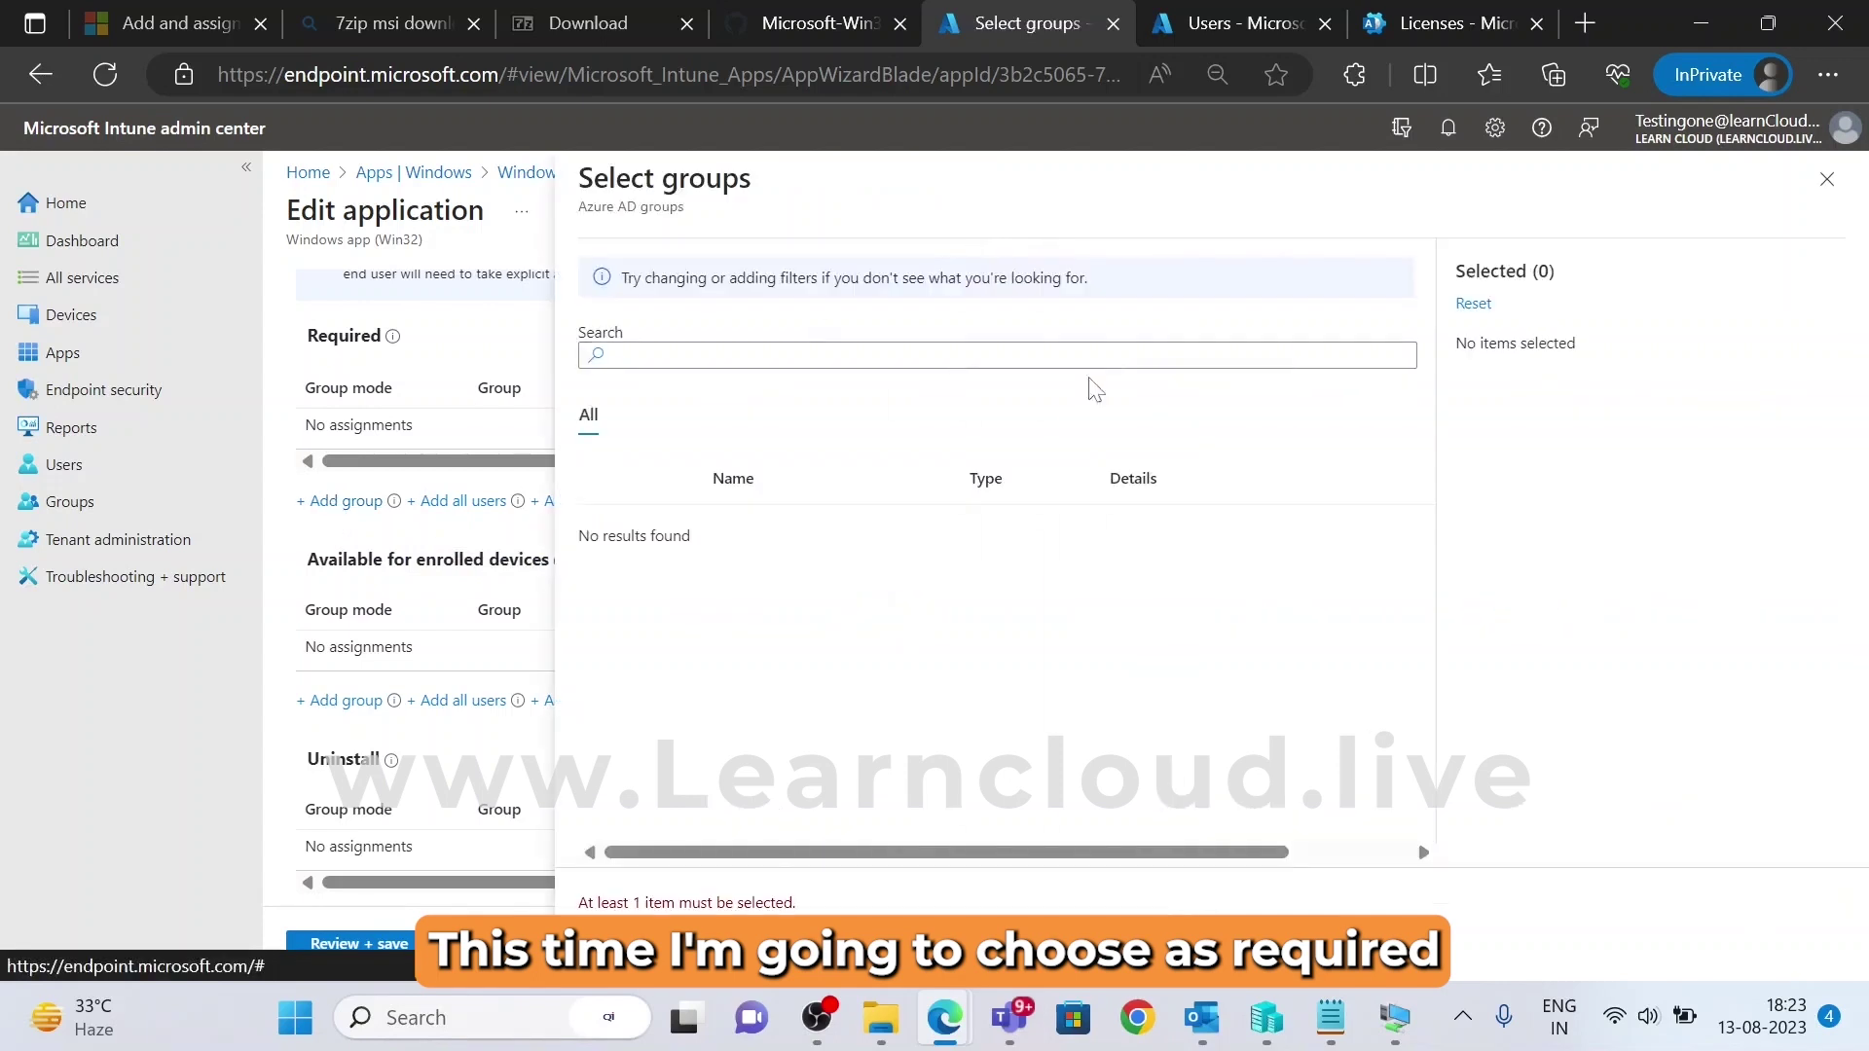
pyautogui.click(909, 360)
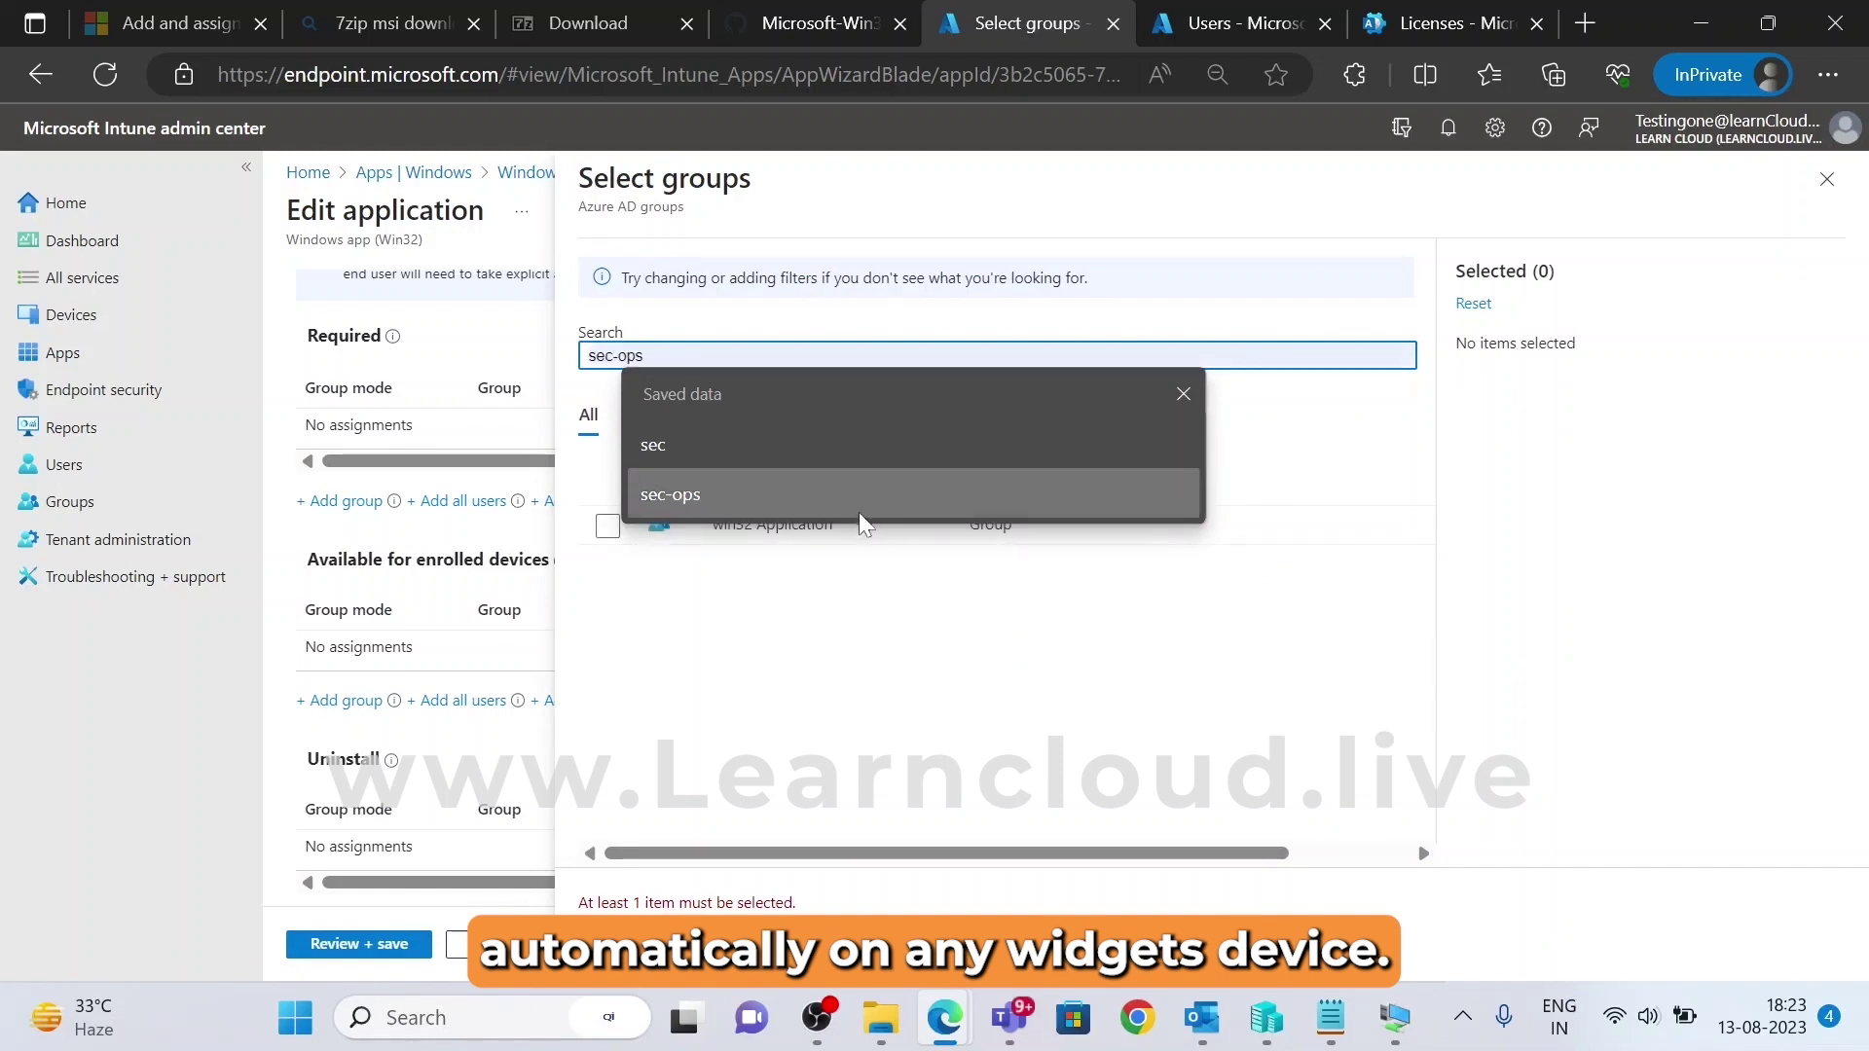
pyautogui.click(855, 710)
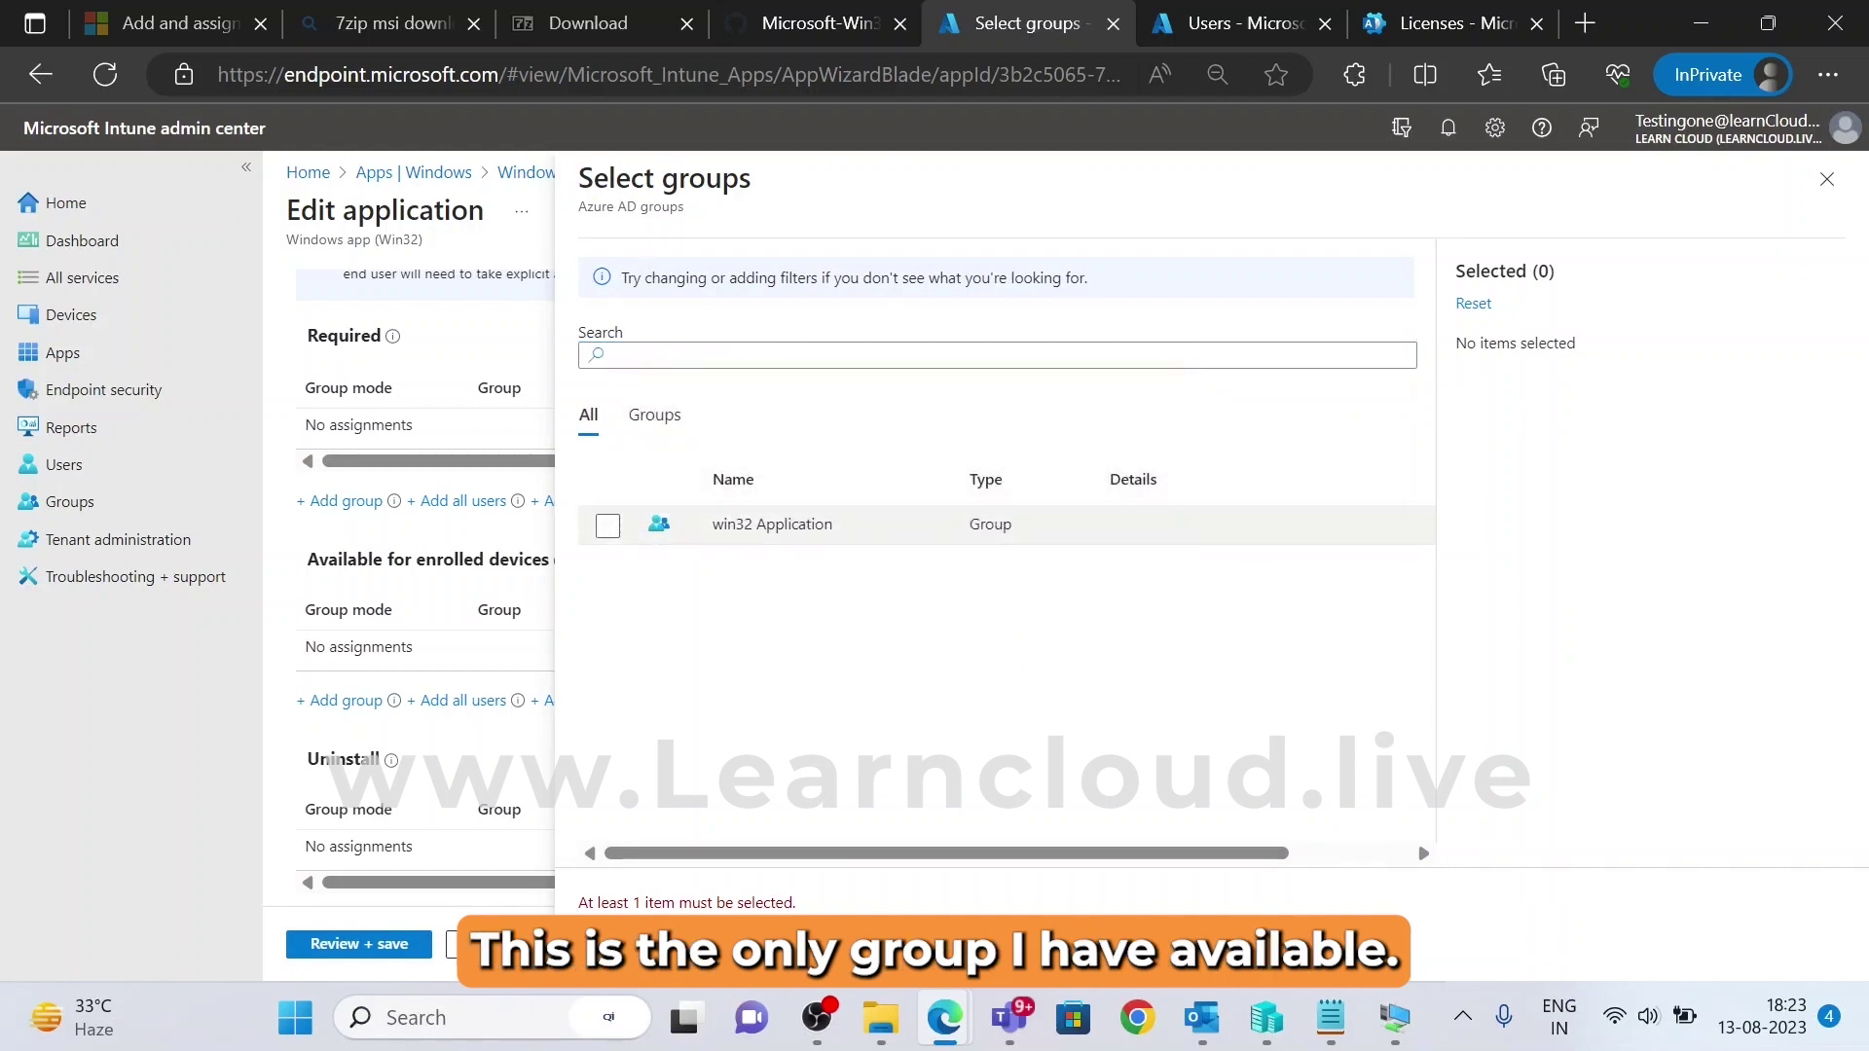
pyautogui.click(609, 530)
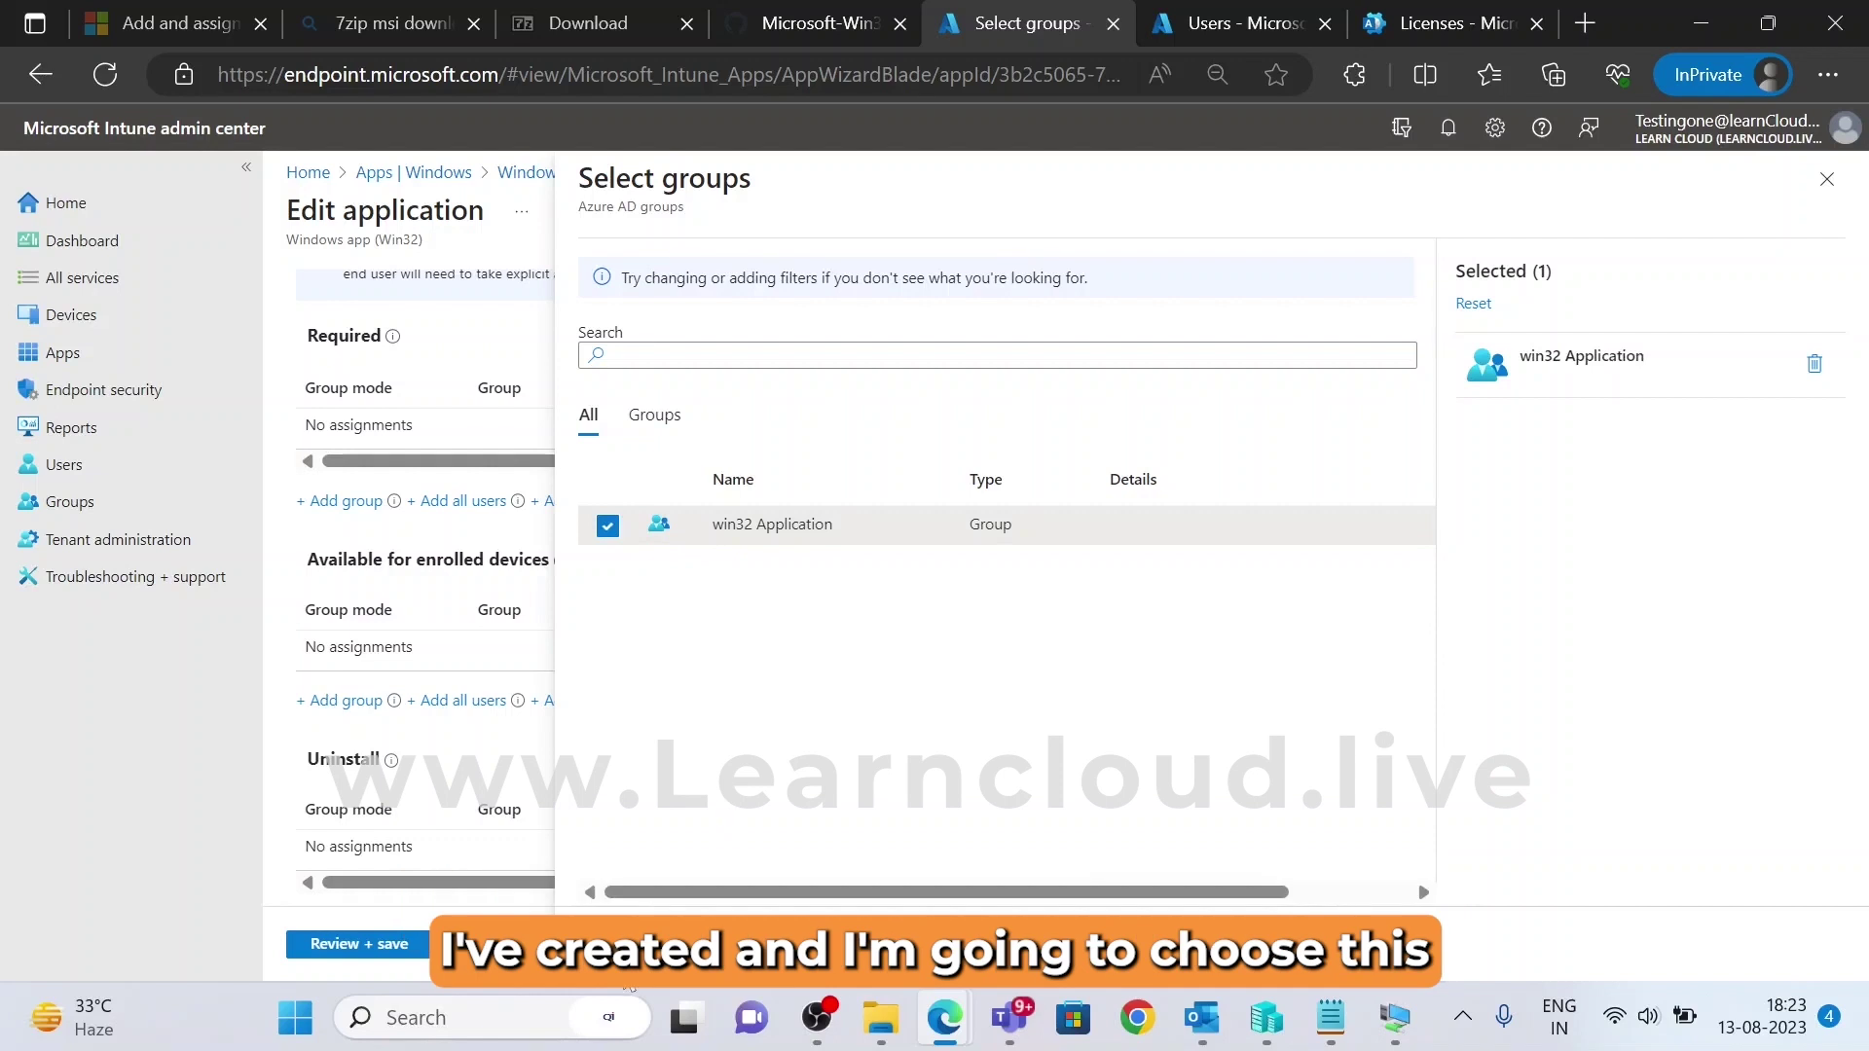
pyautogui.click(608, 944)
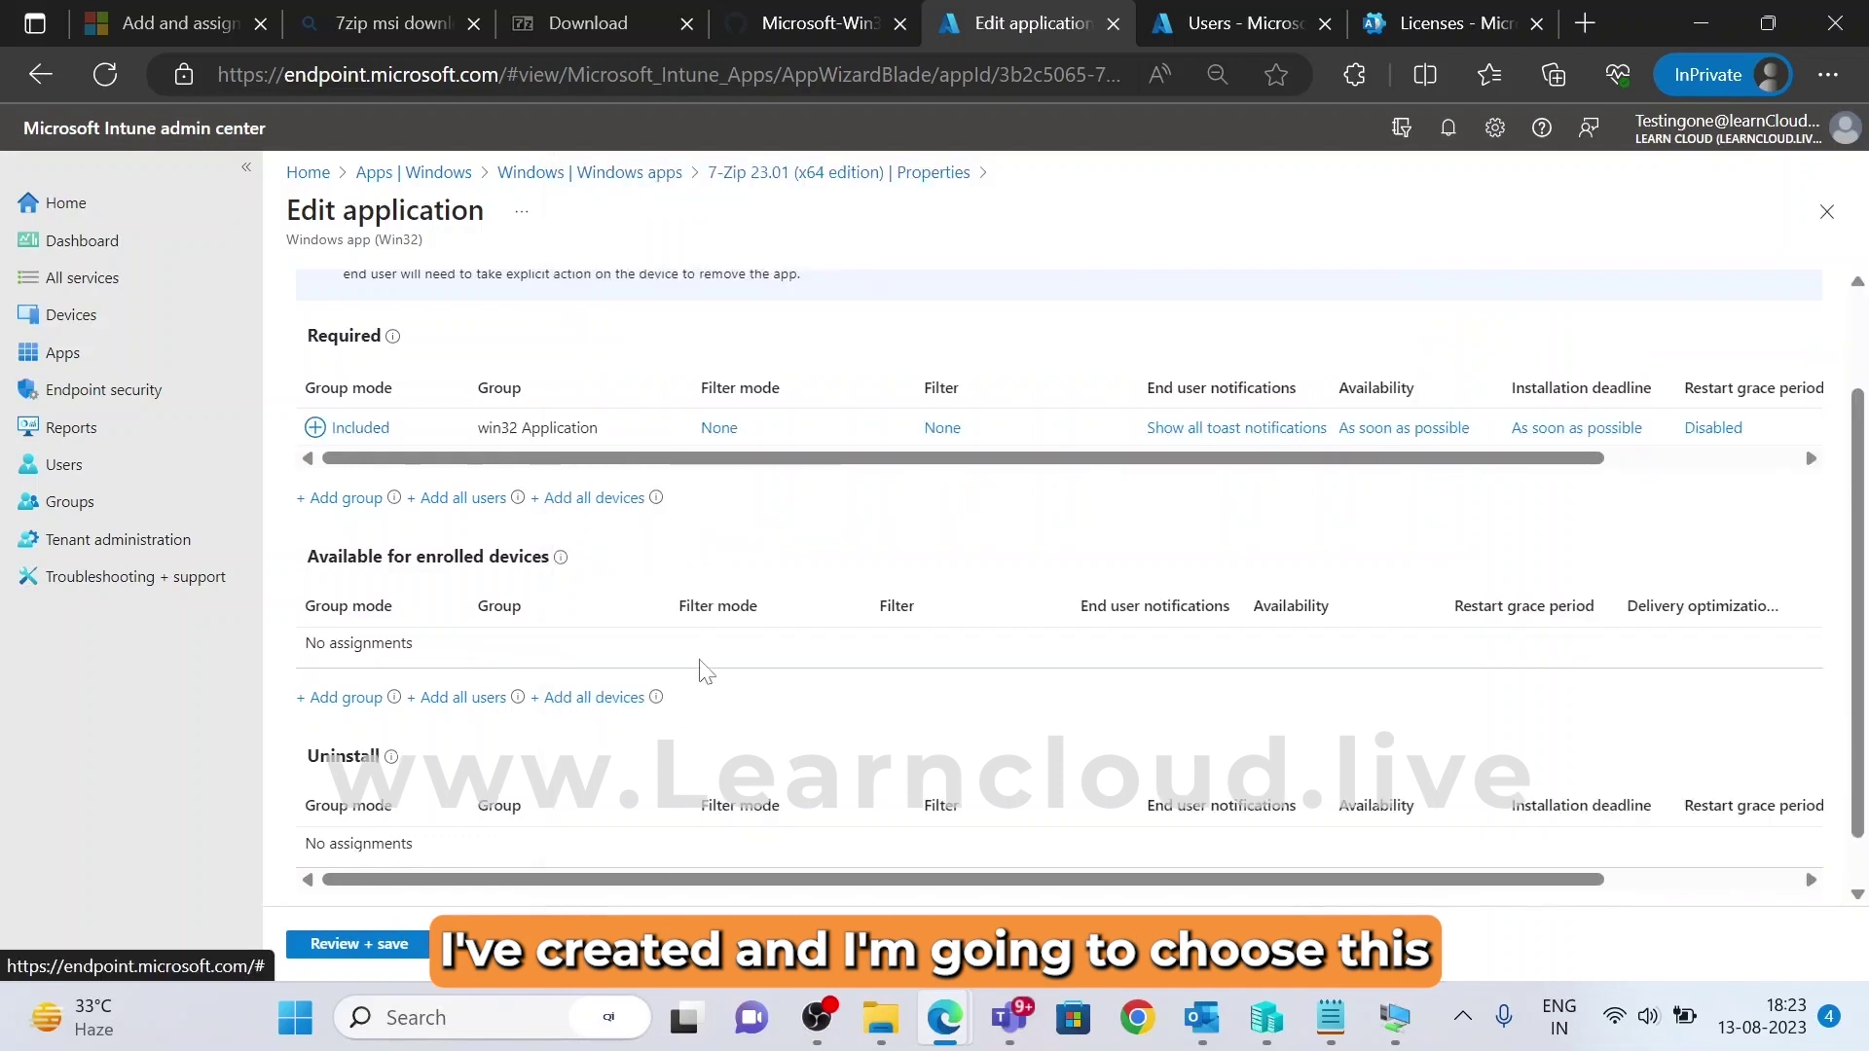
pyautogui.click(351, 946)
pyautogui.click(352, 946)
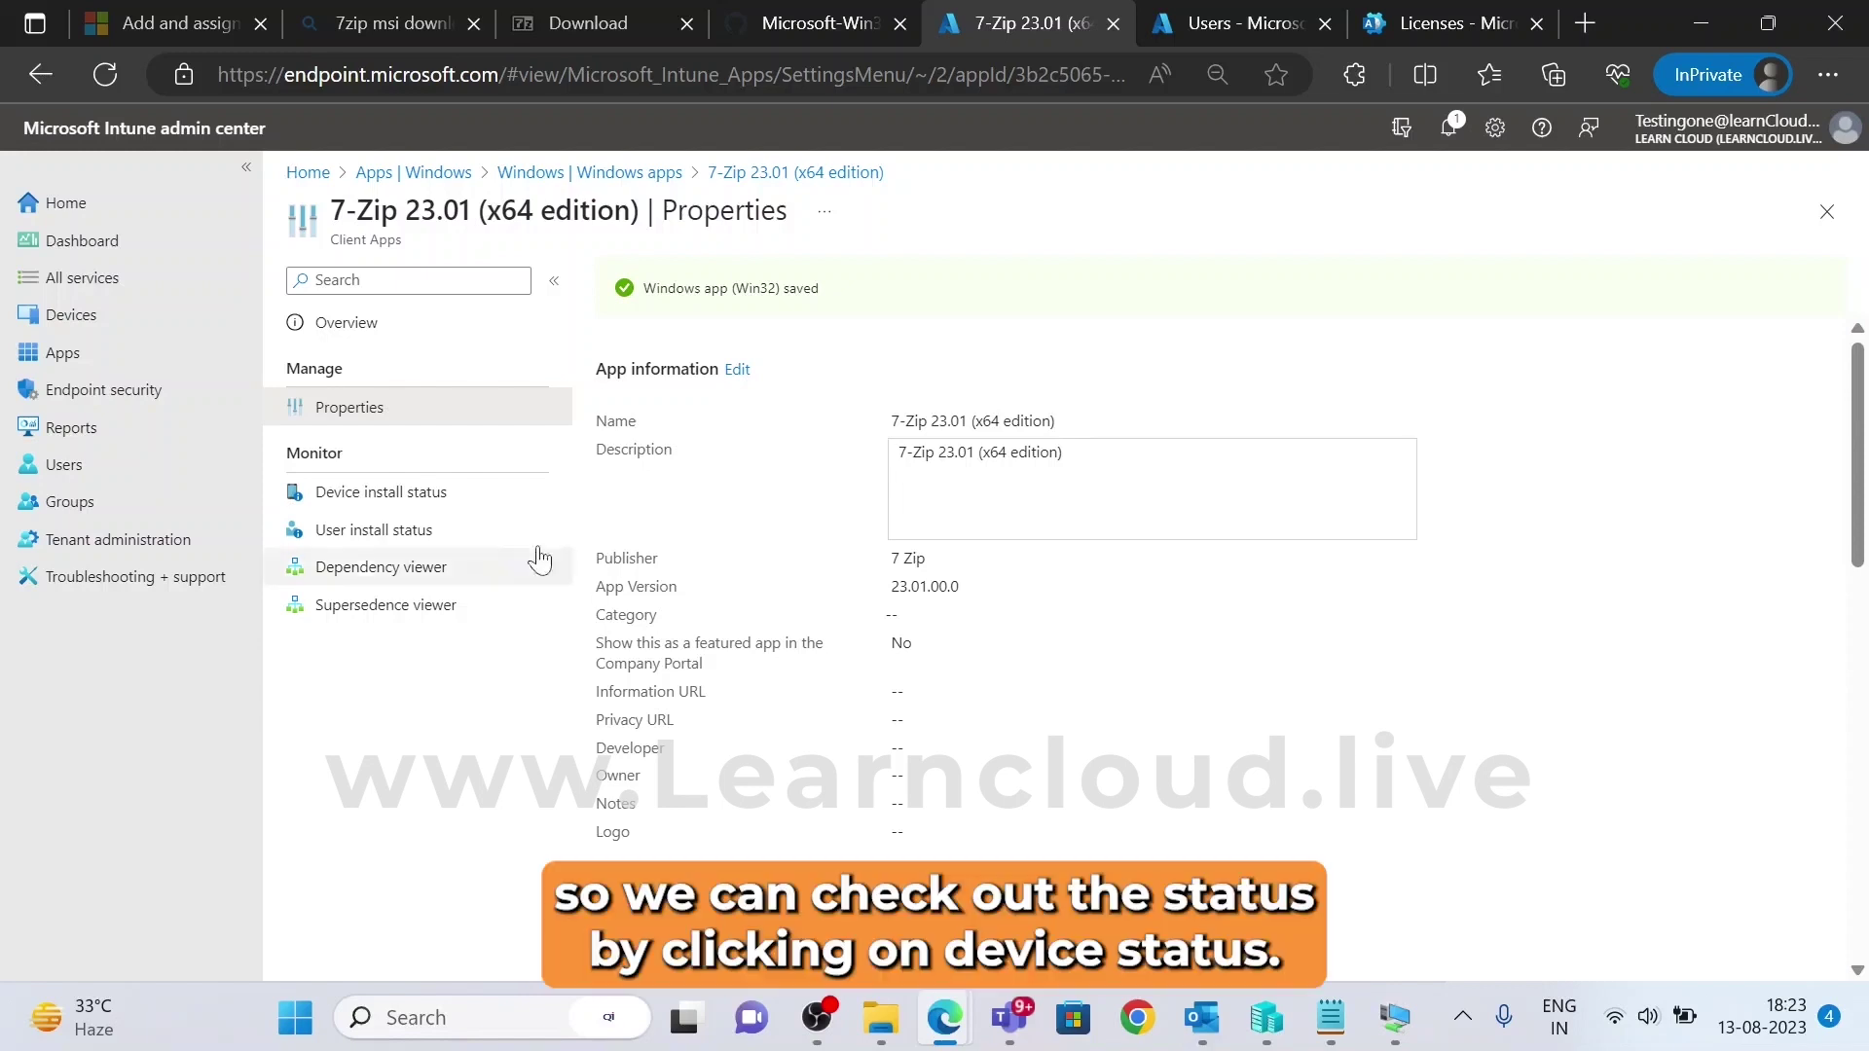
# View the 7-Zip app's device install status
pyautogui.click(456, 510)
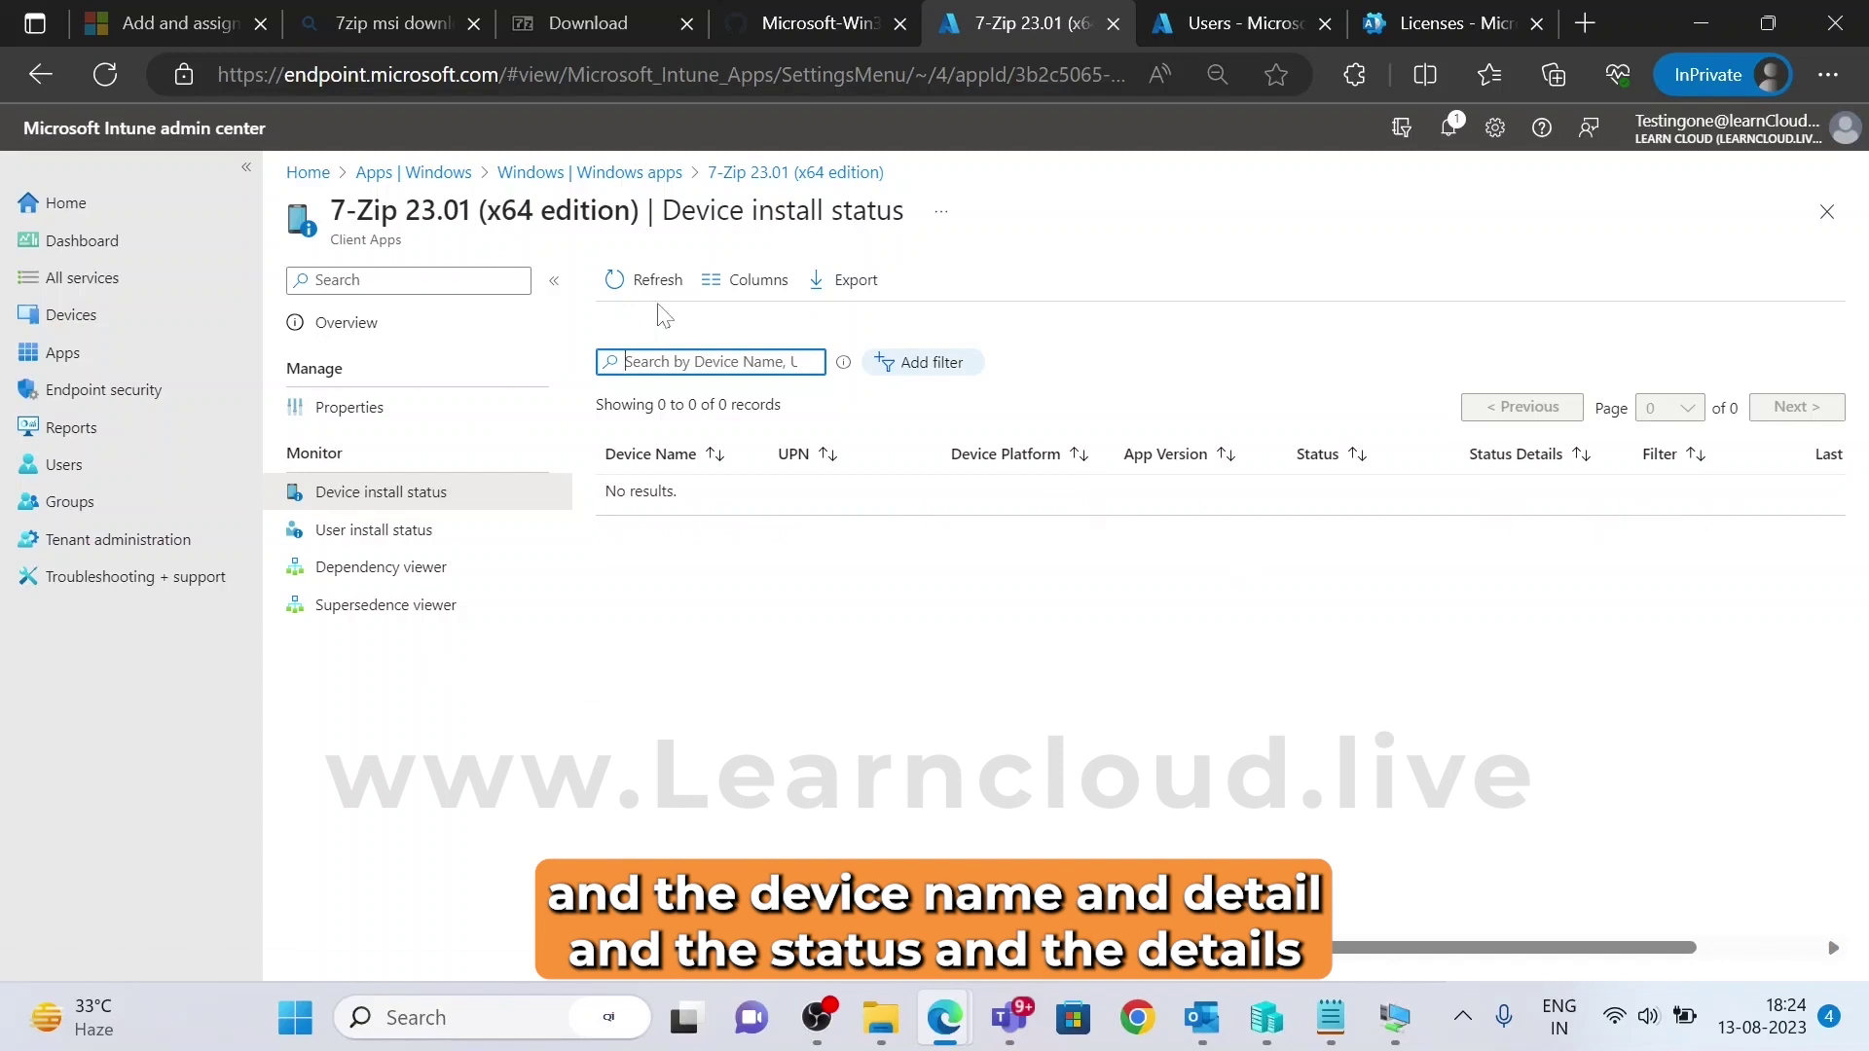
pyautogui.click(810, 177)
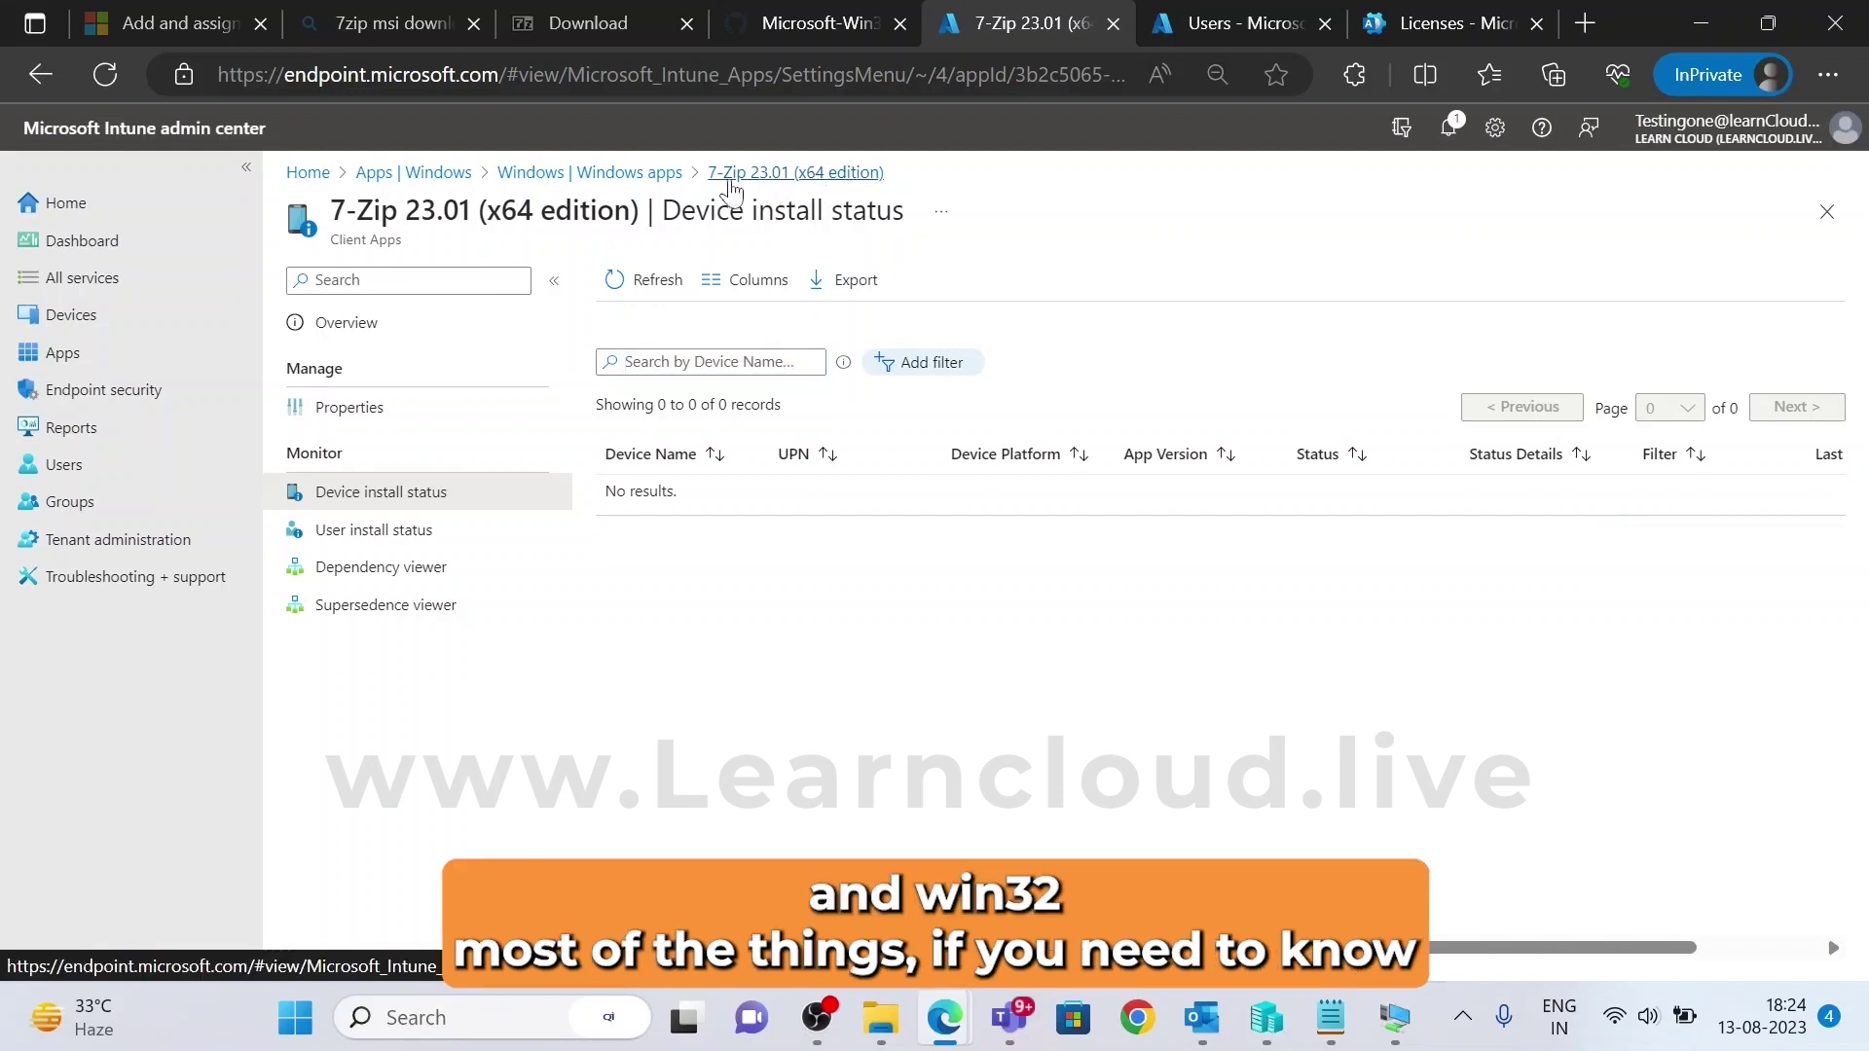